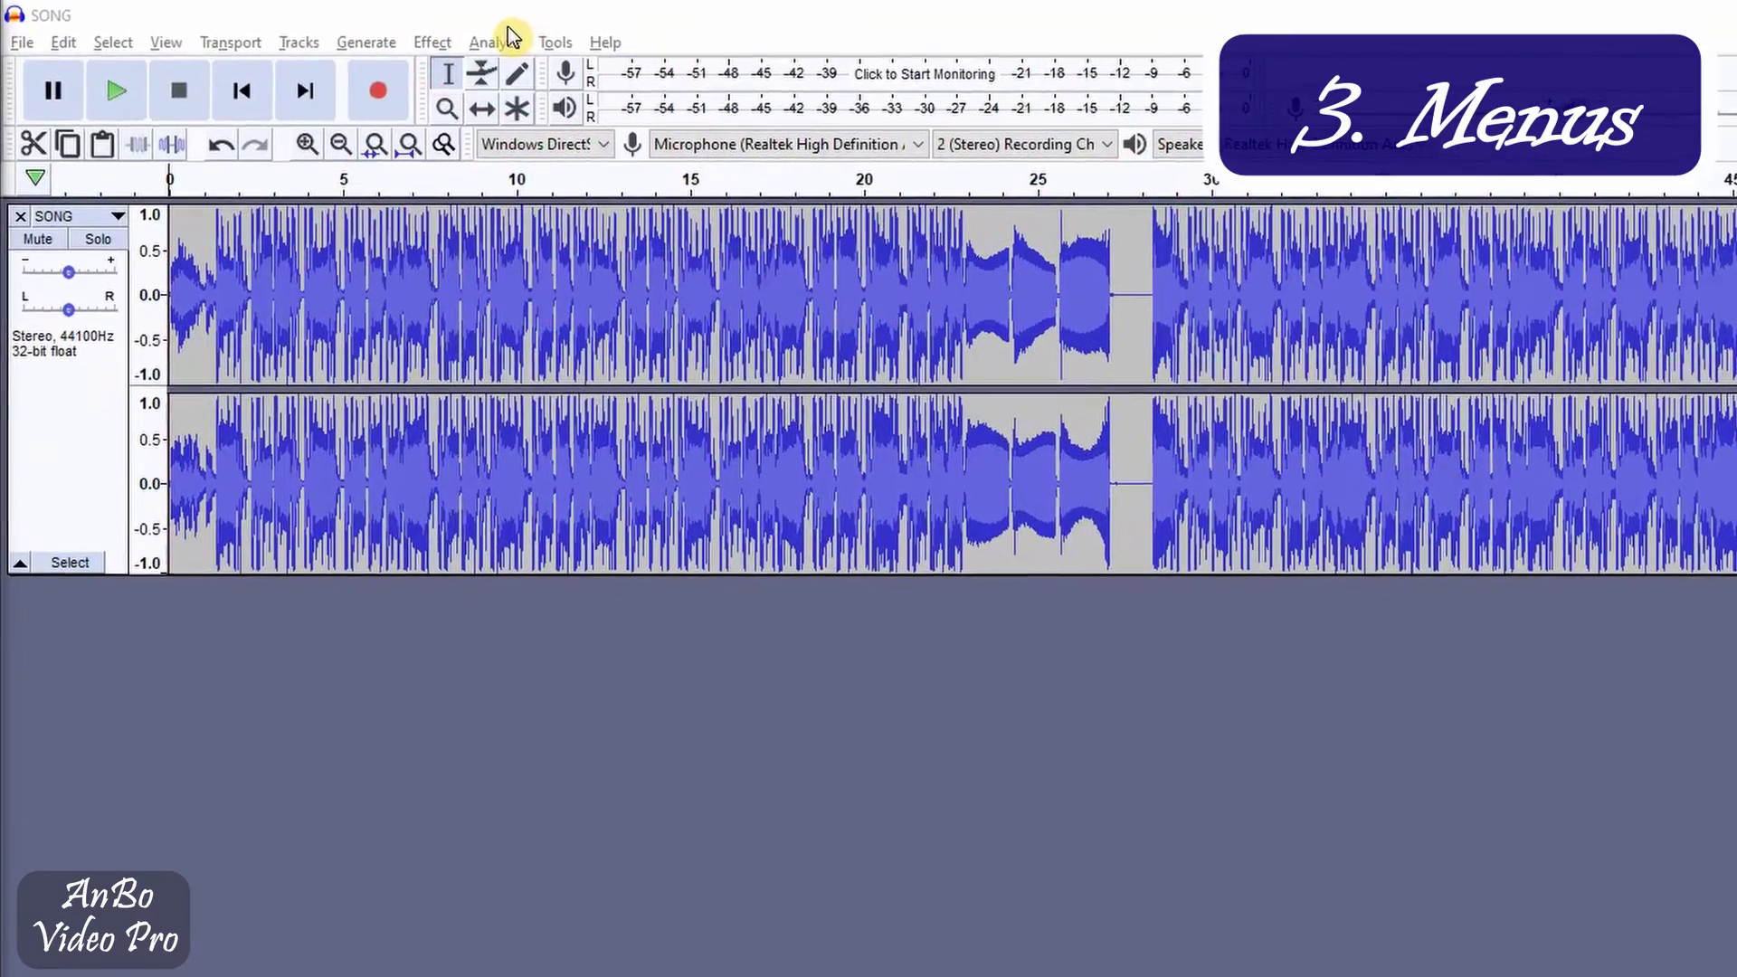
Create a new empty project and close its window to return to the SONG project
left_click(25, 45)
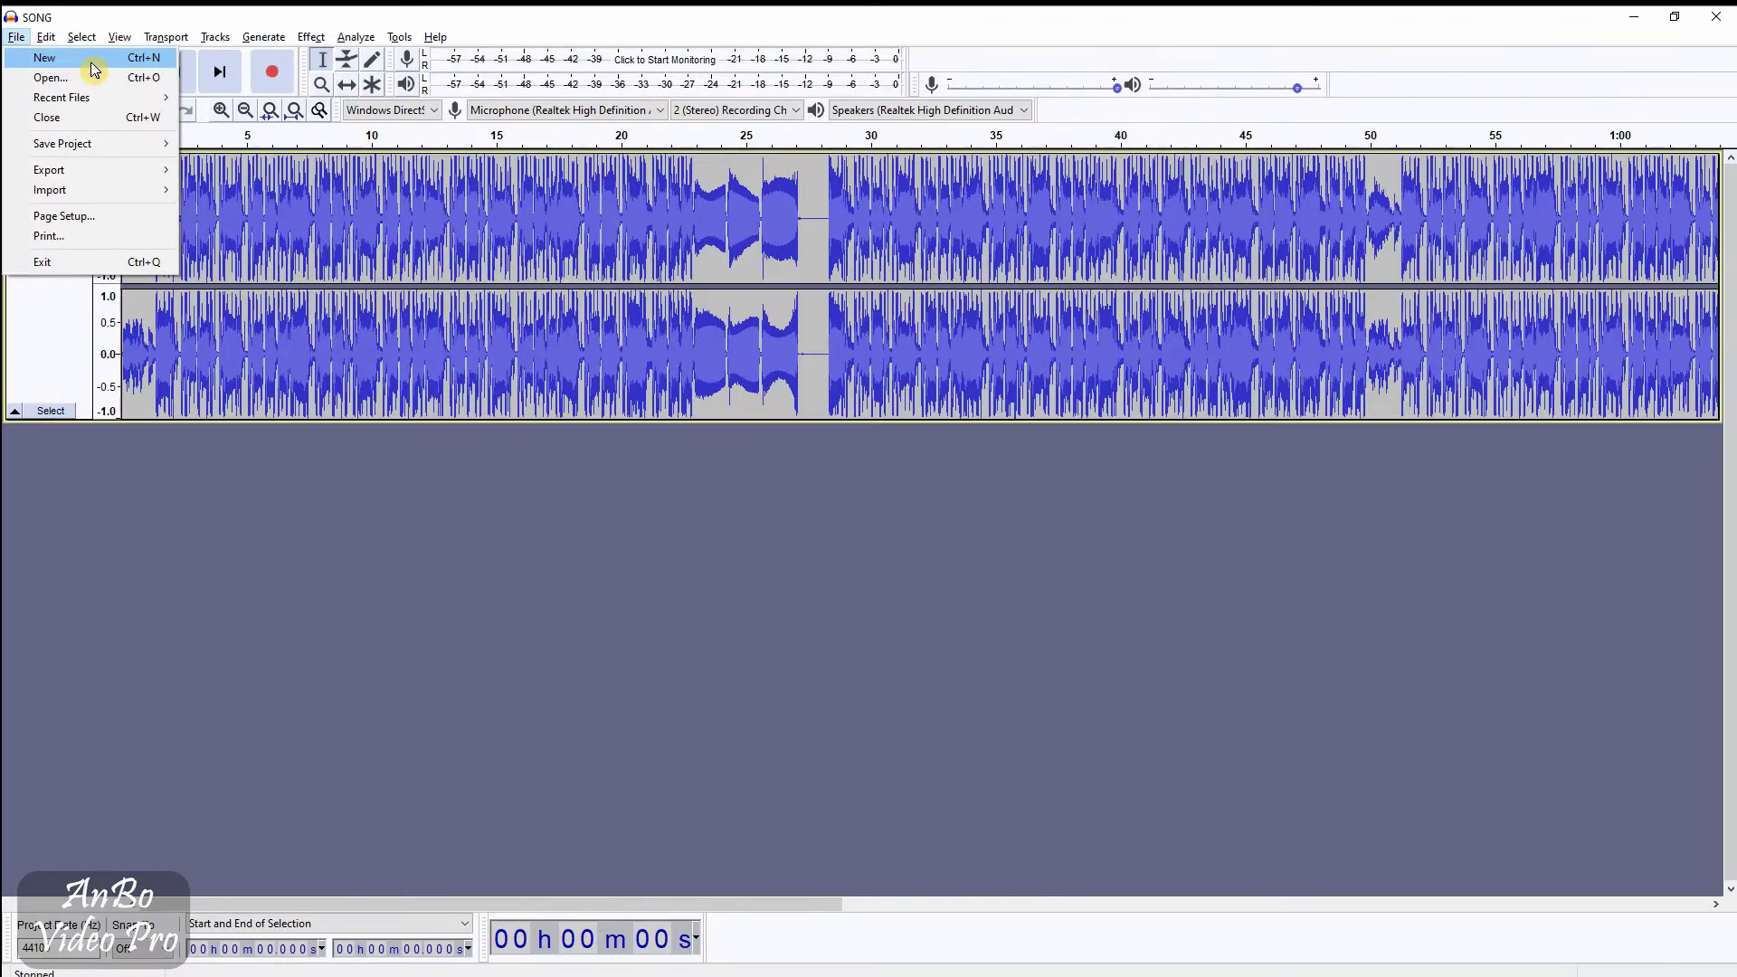
left_click(94, 70)
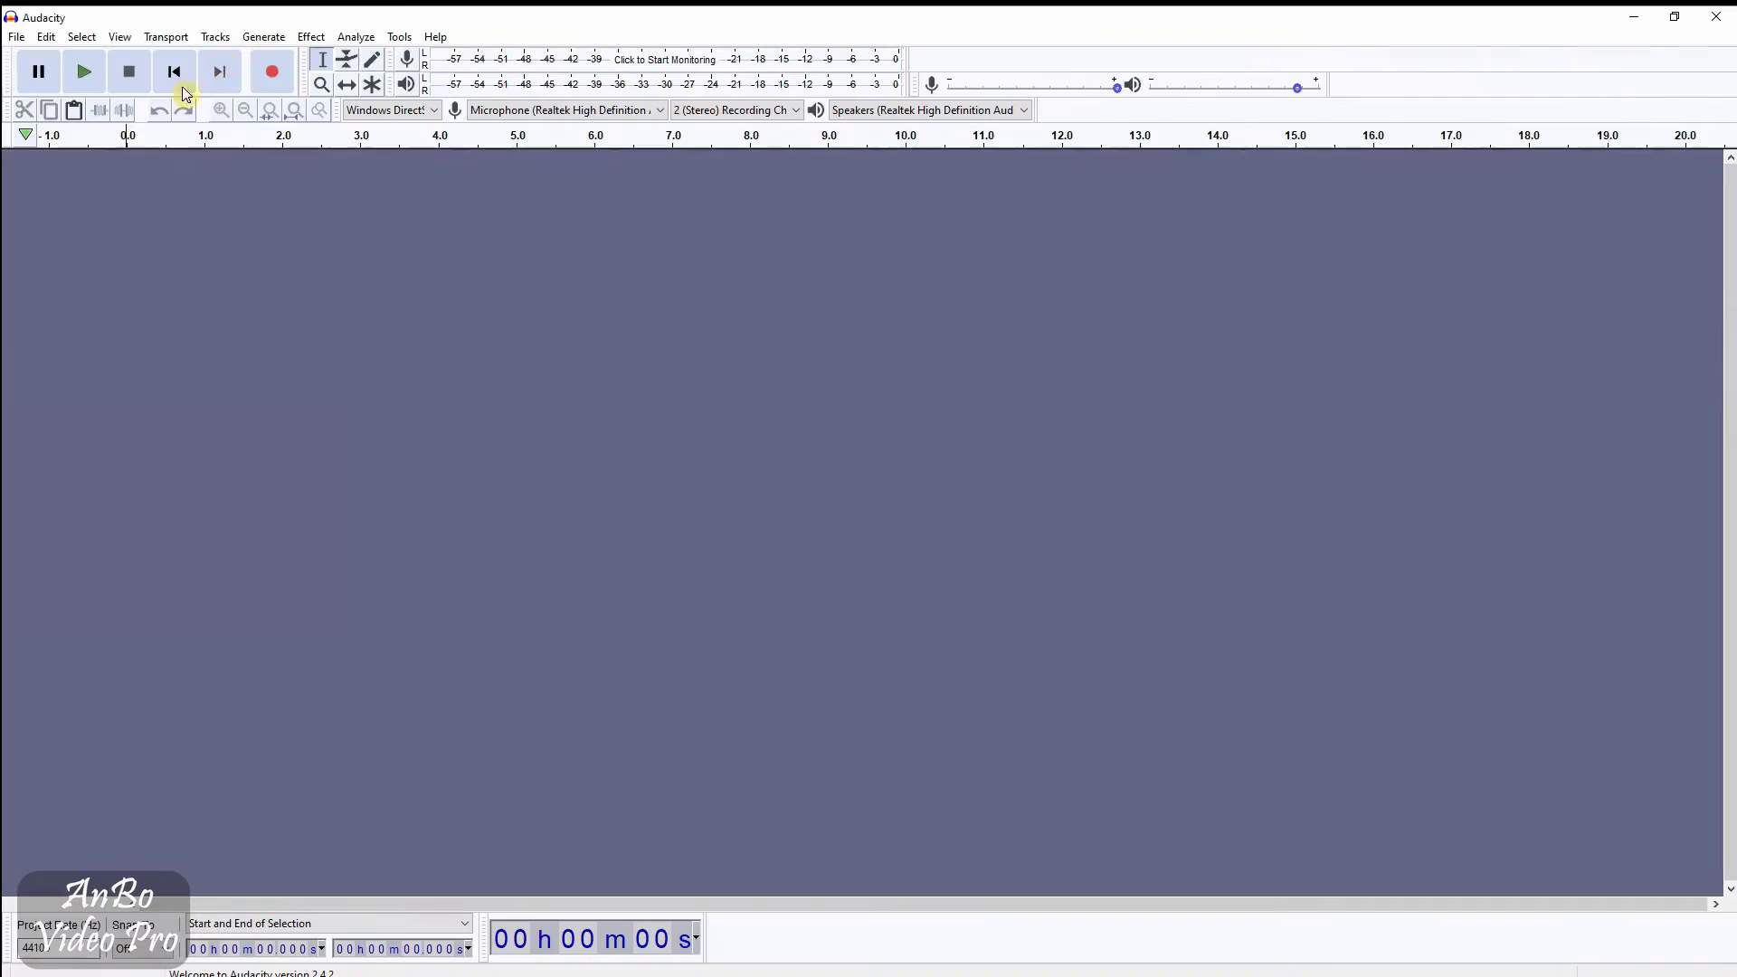
left_click(1715, 17)
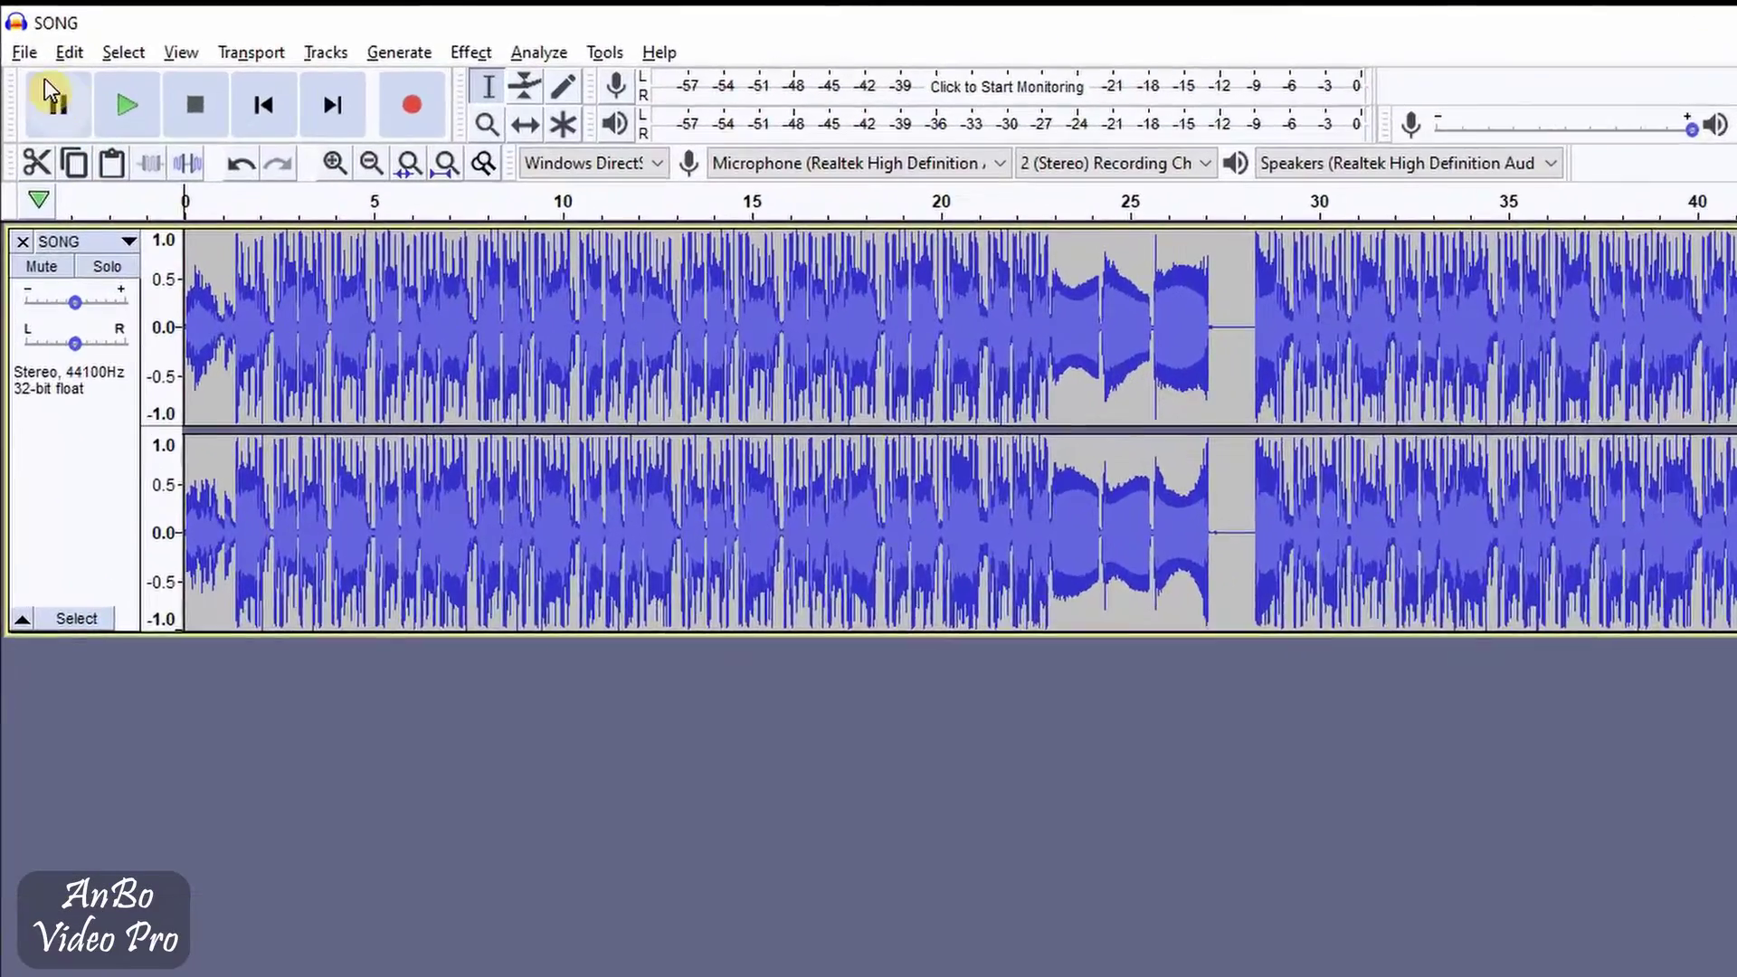
left_click(18, 41)
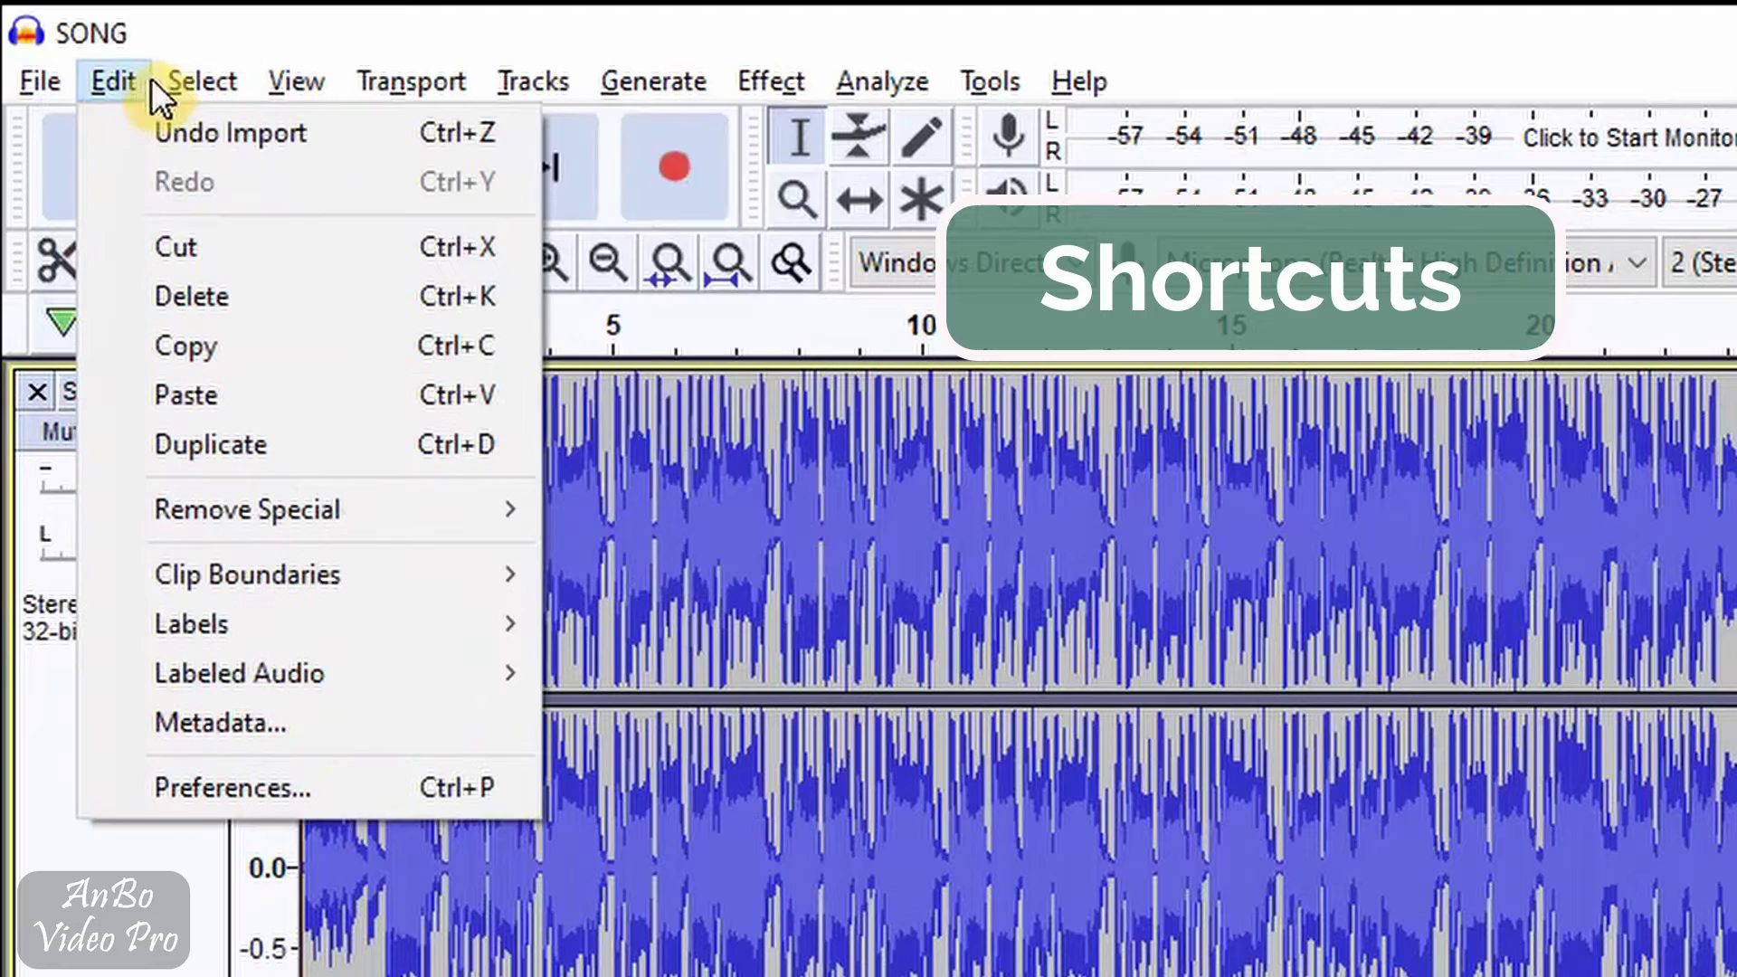
mouse_move(105, 83)
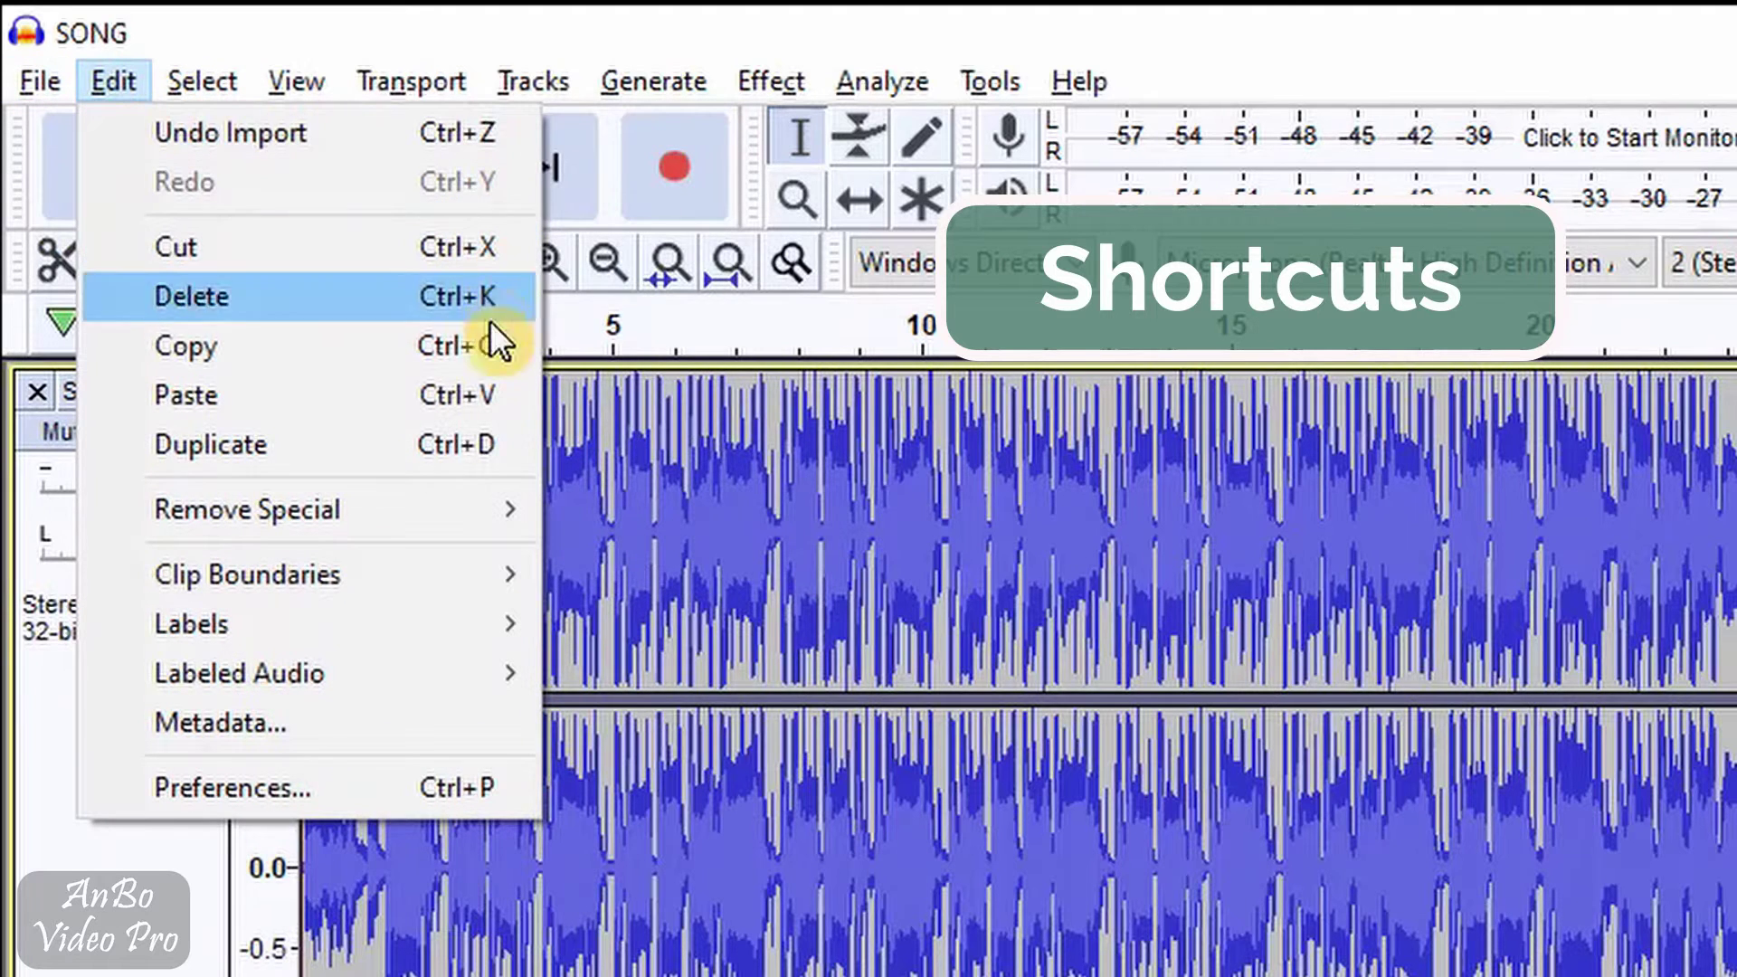
mouse_move(34, 69)
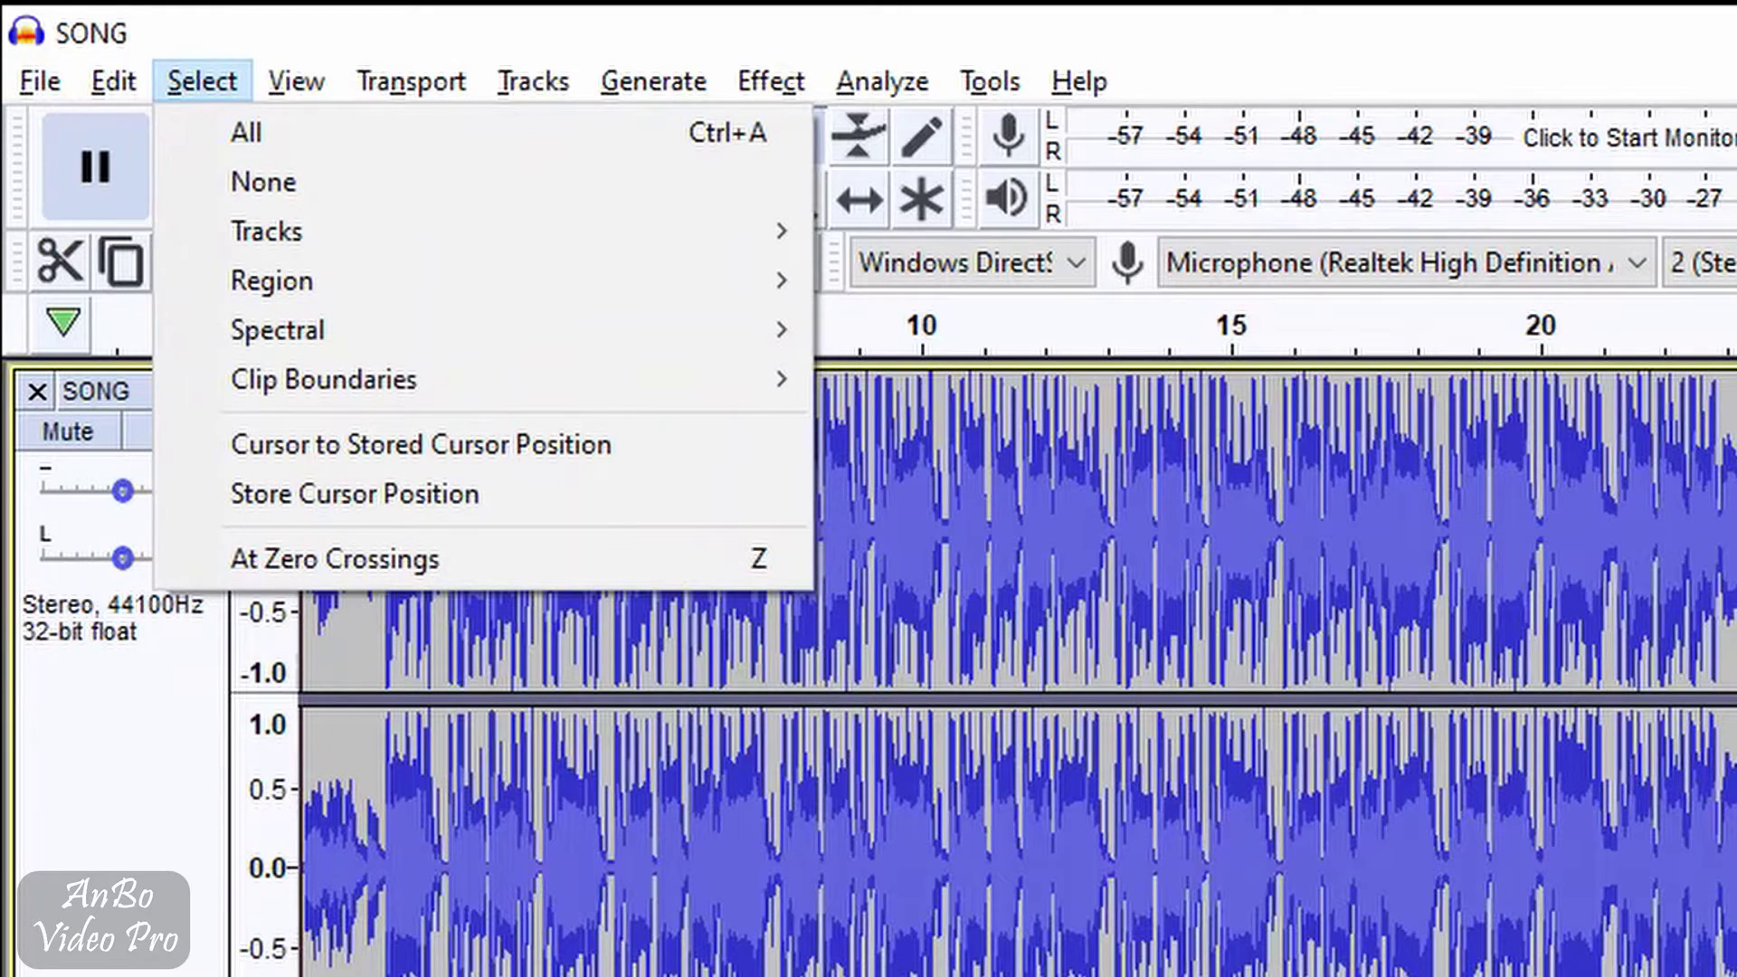
key("Escape")
key("Escape")
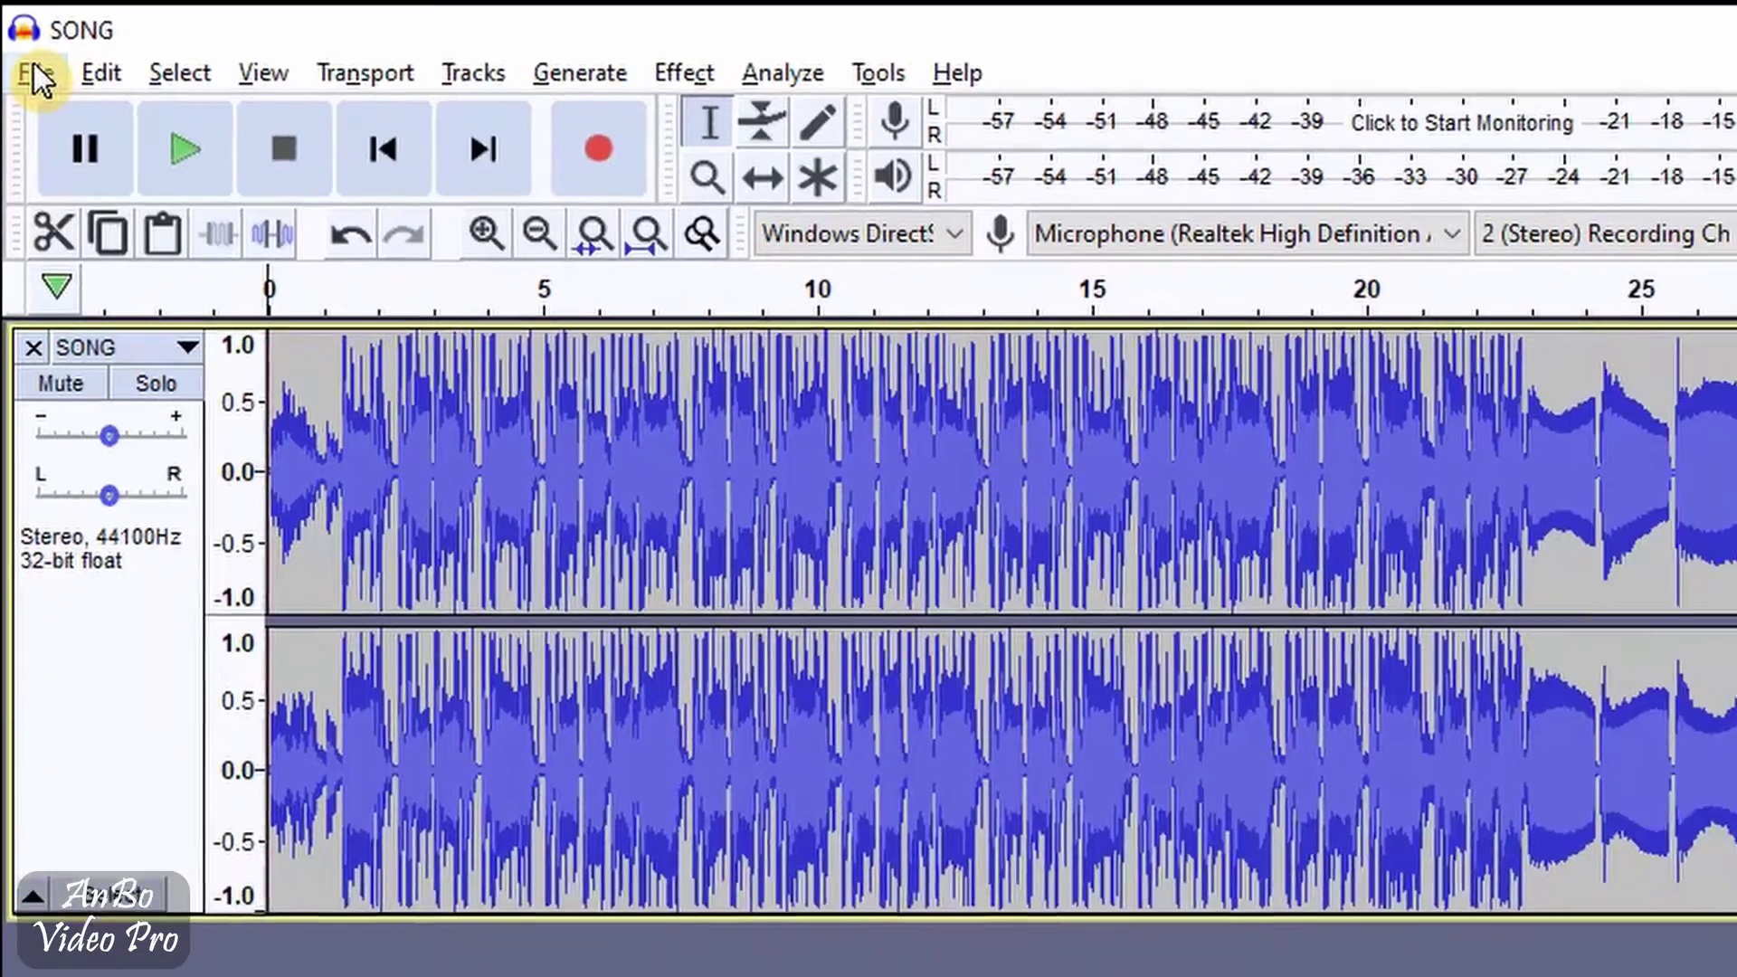
Bring up the file selection dialog for opening audio and dismiss it without choosing a file
left_click(40, 79)
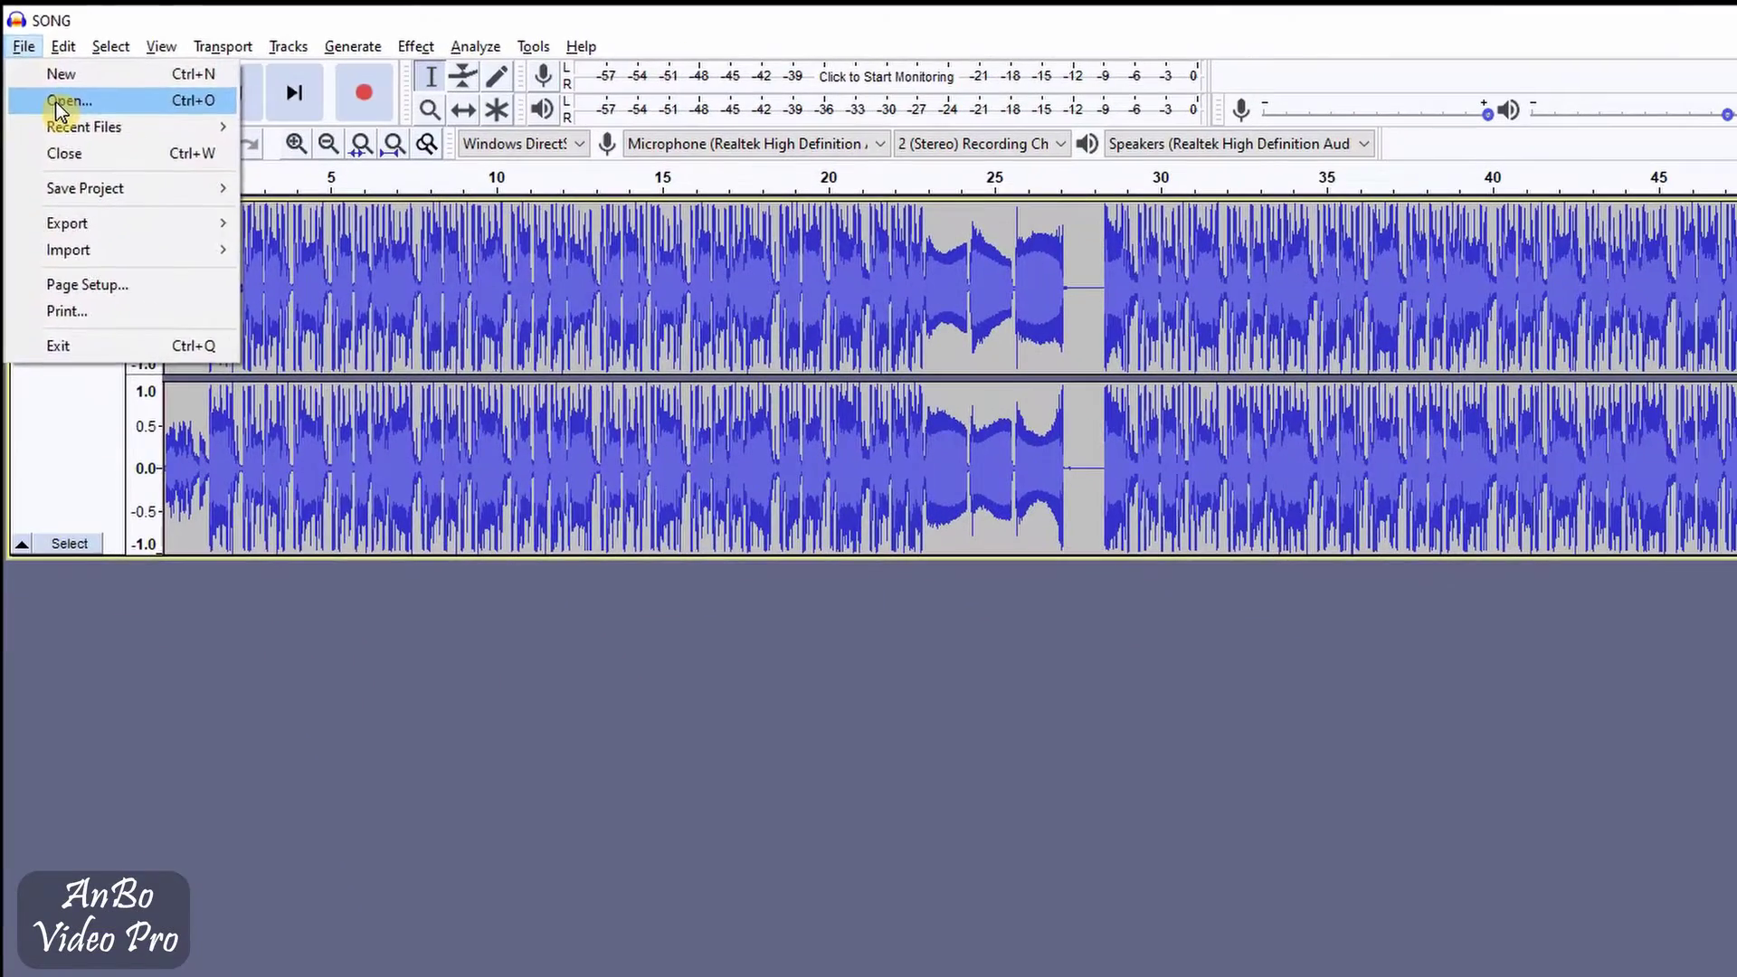
left_click(64, 119)
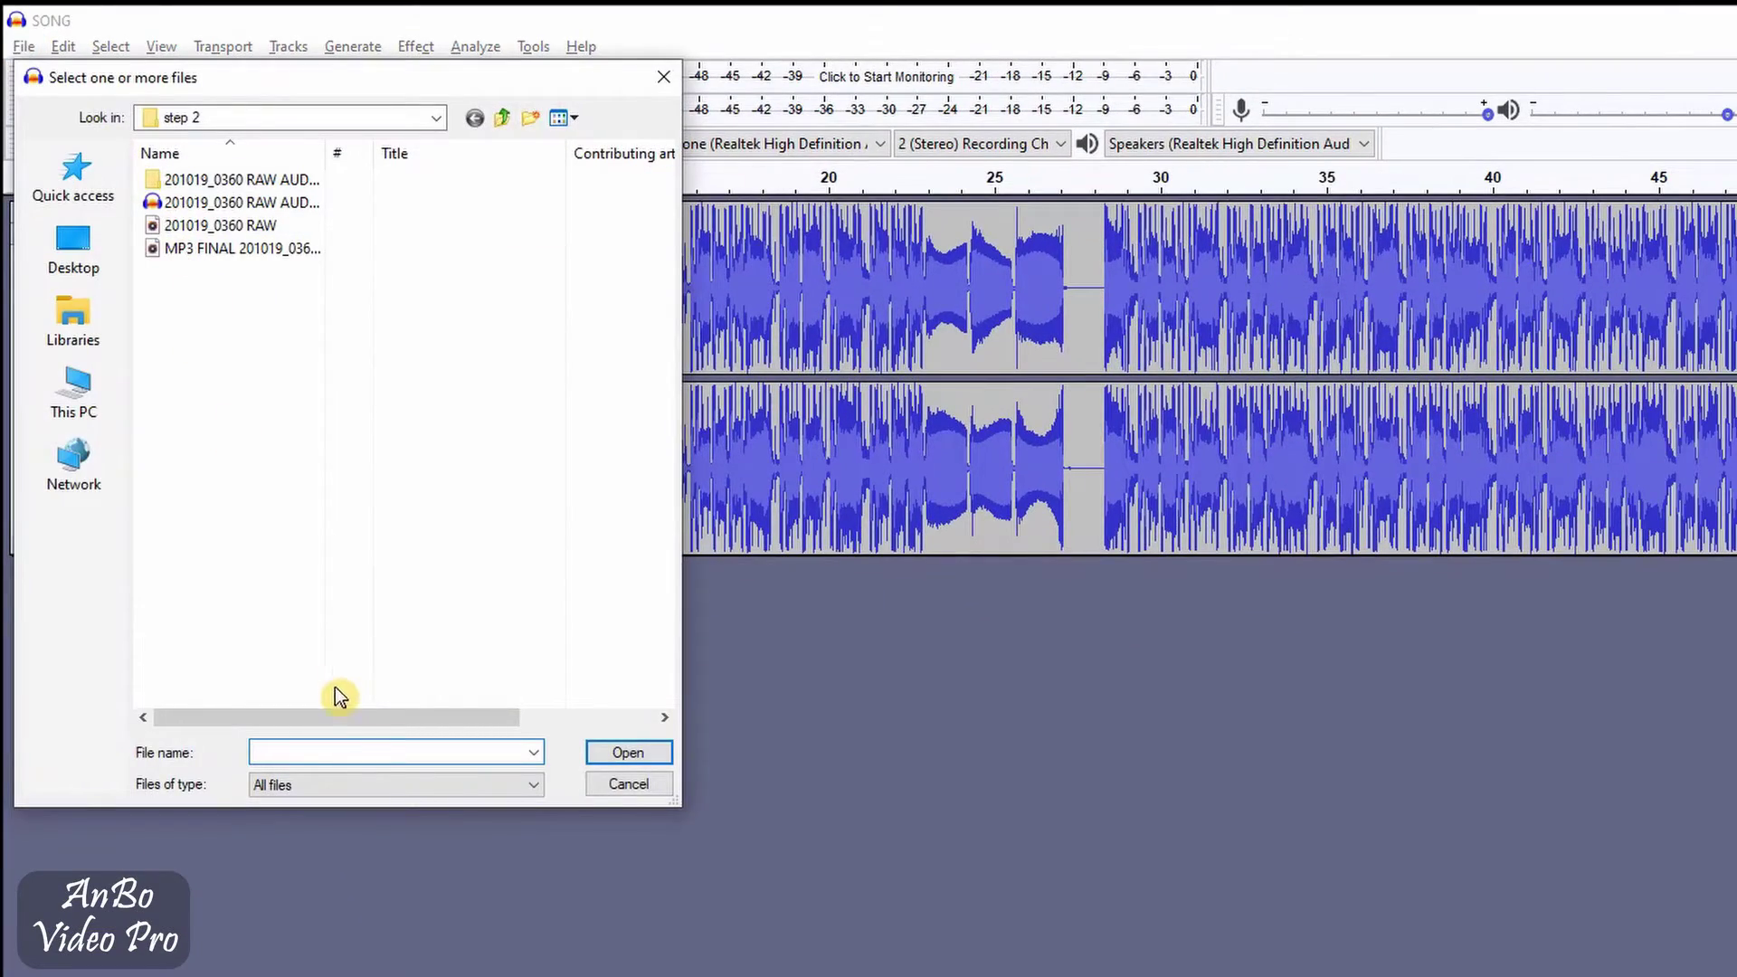
left_click(645, 785)
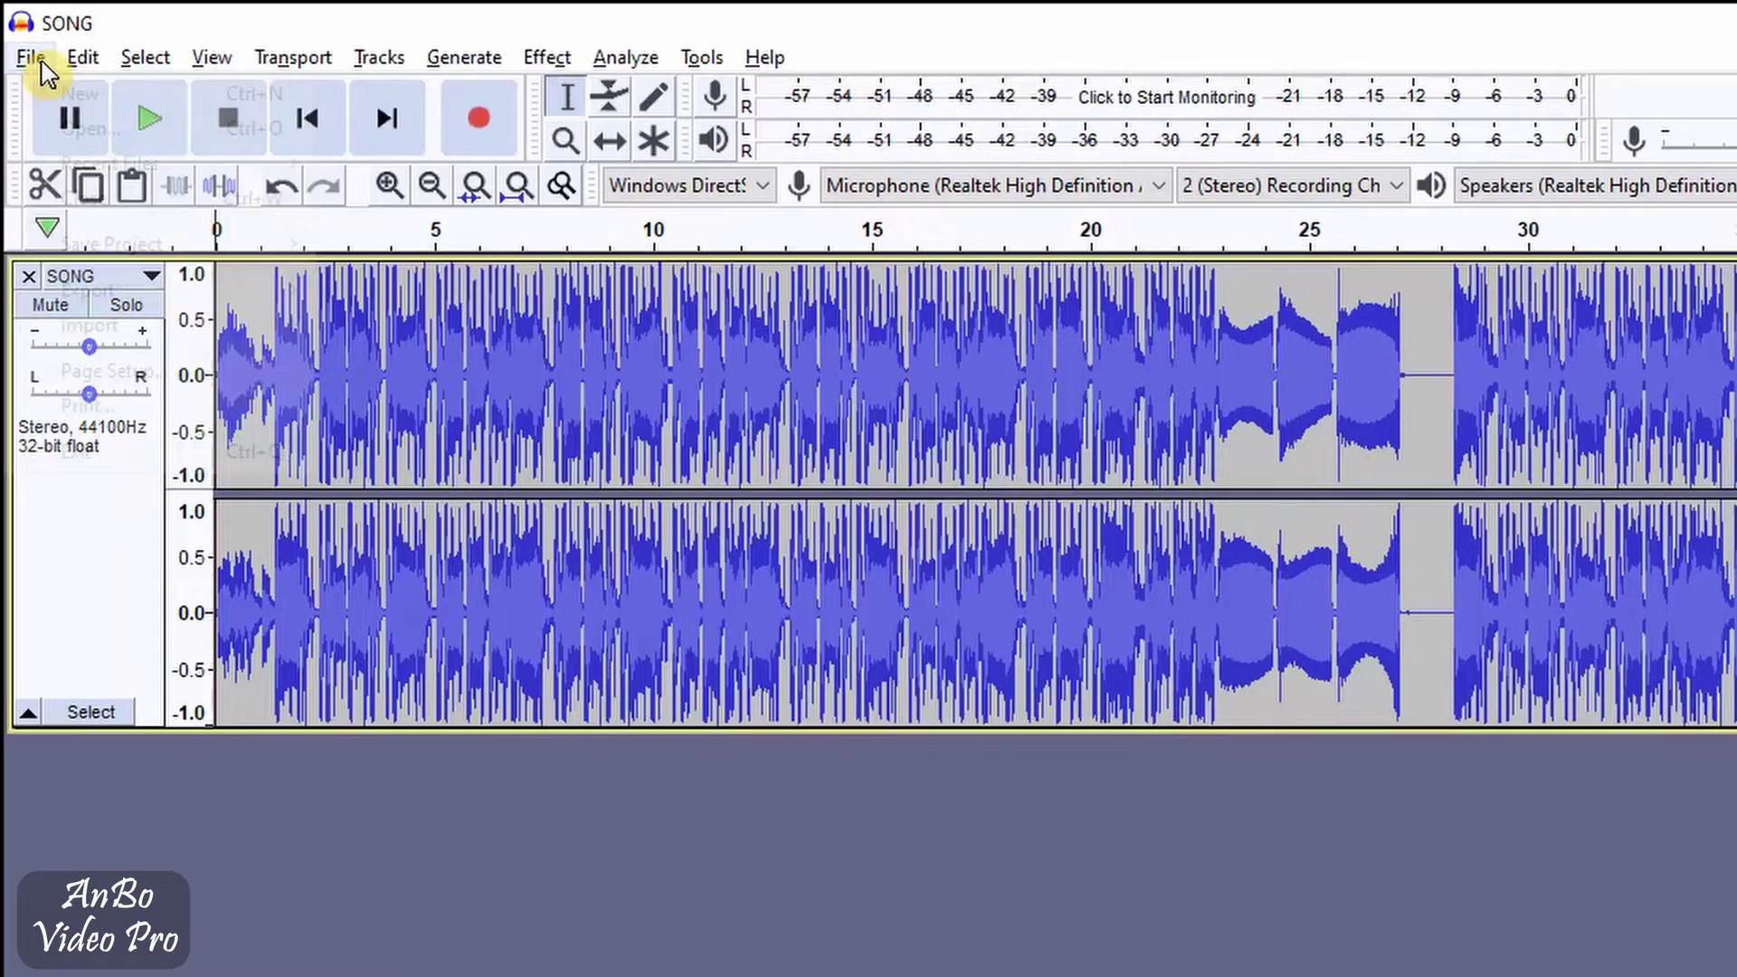
Start saving SONG as an Audacity project (*.aup), accepting the project-only notice, and cancel the save
left_click(26, 51)
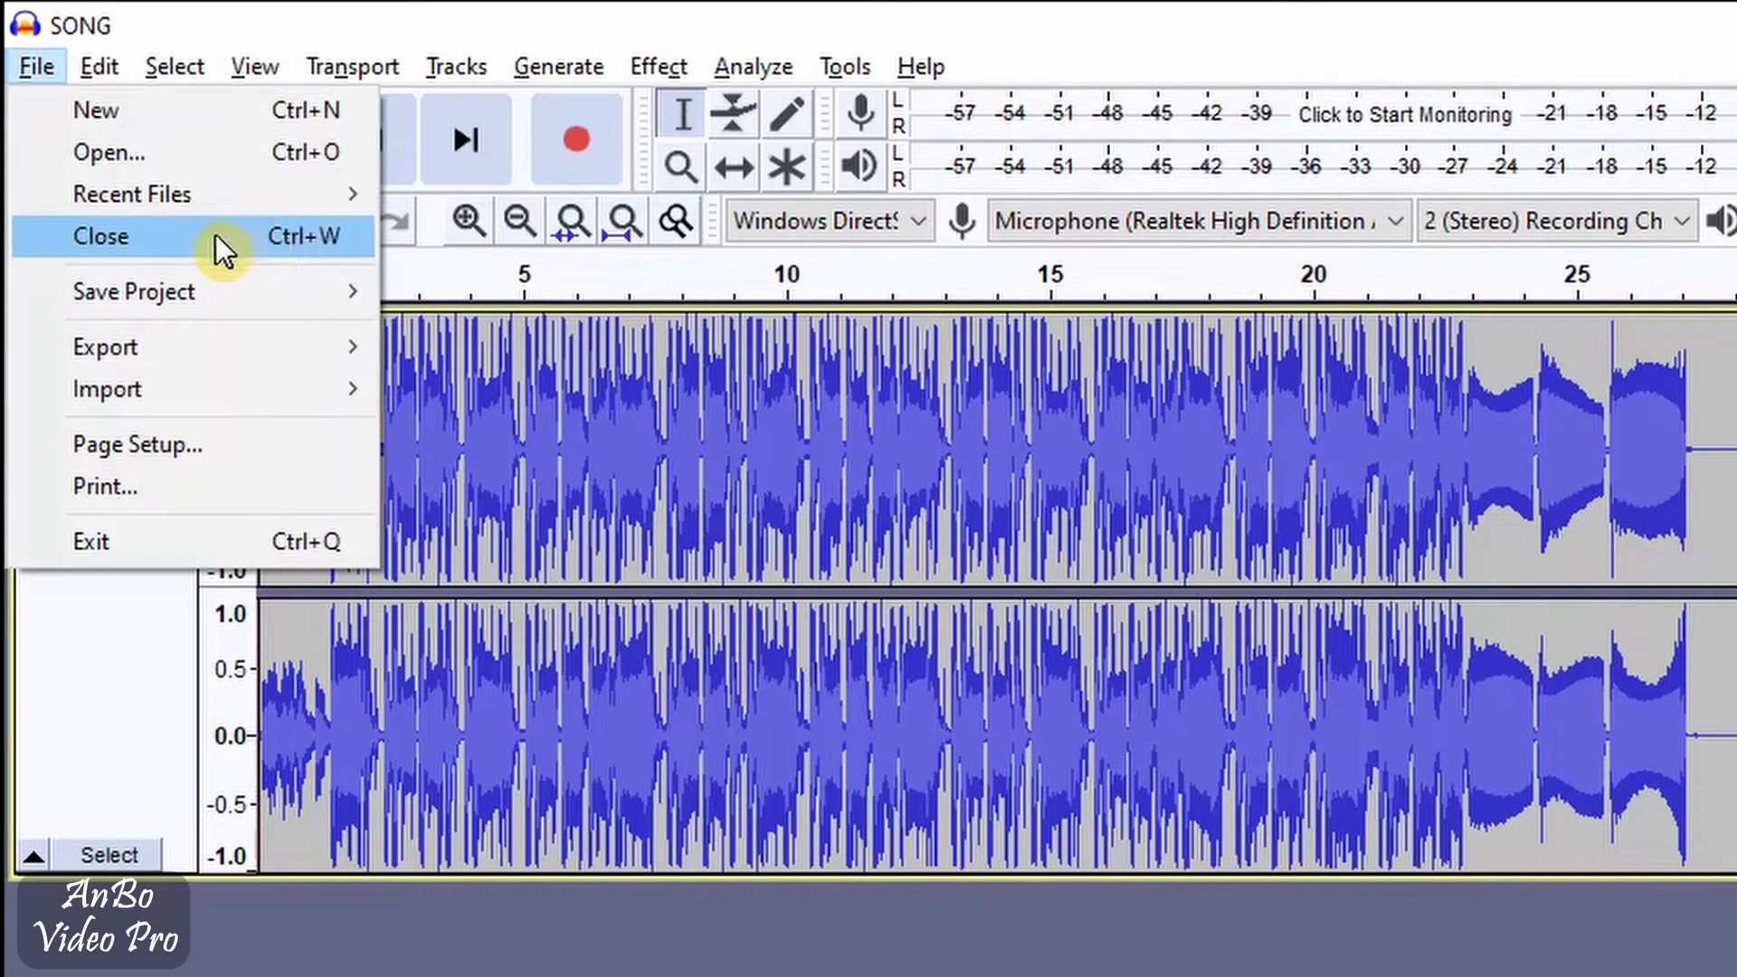
mouse_move(152, 291)
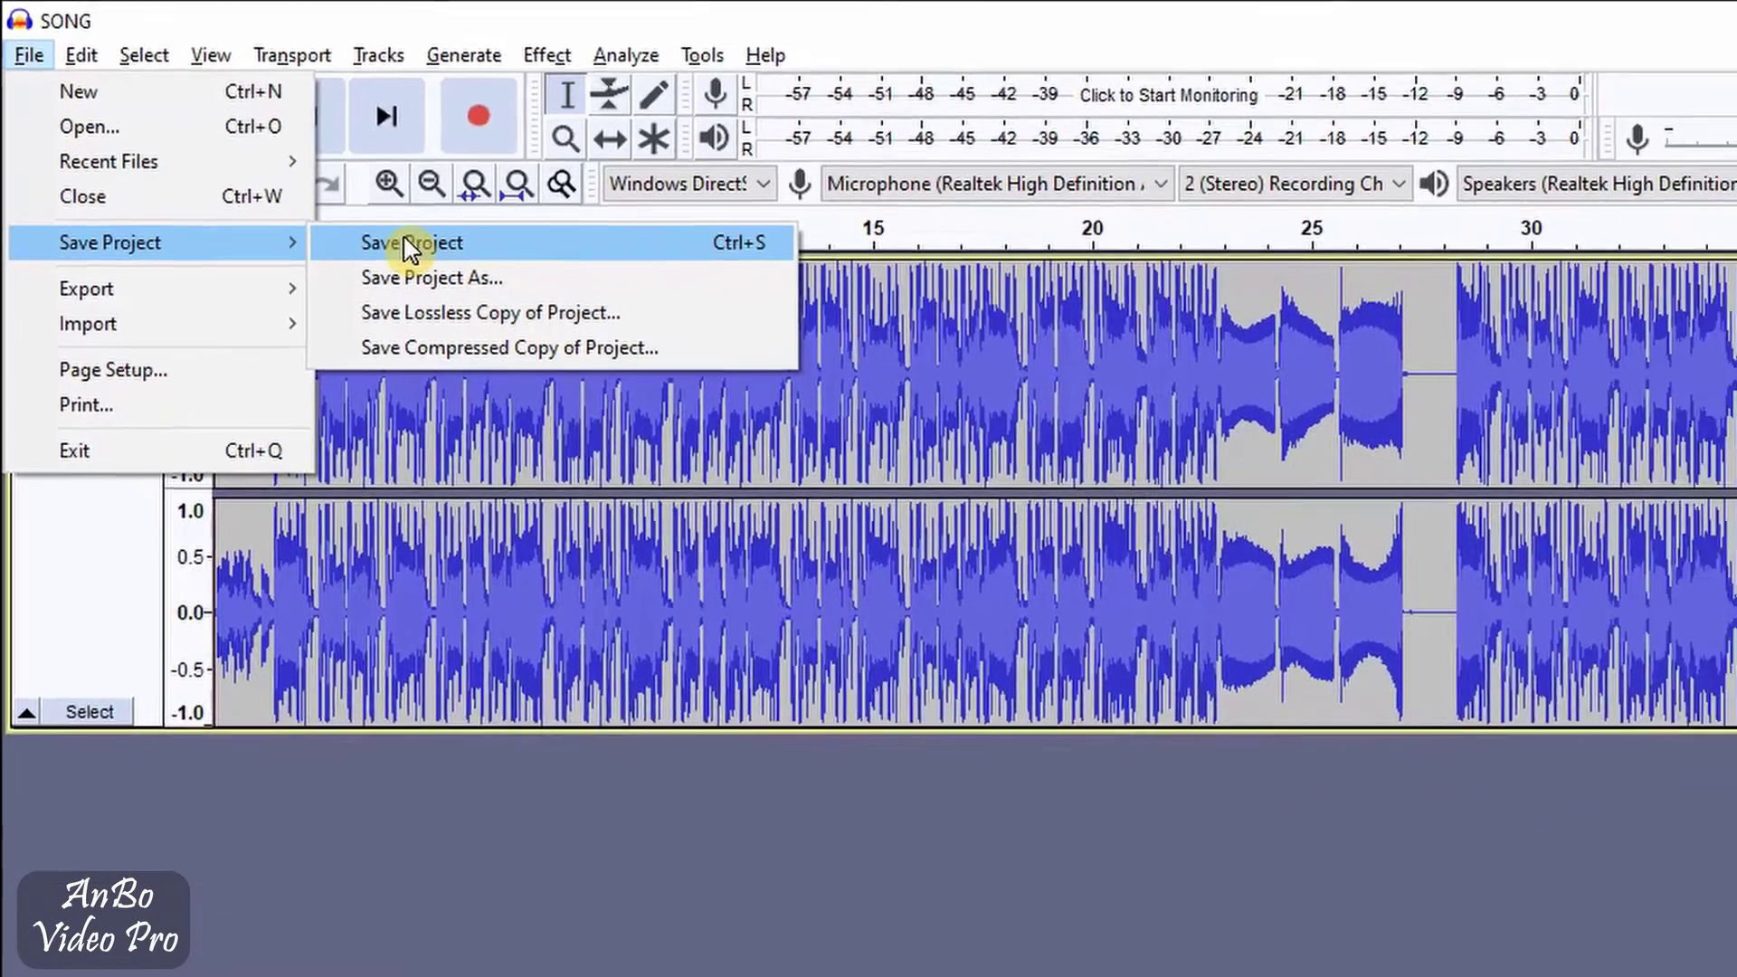
left_click(407, 244)
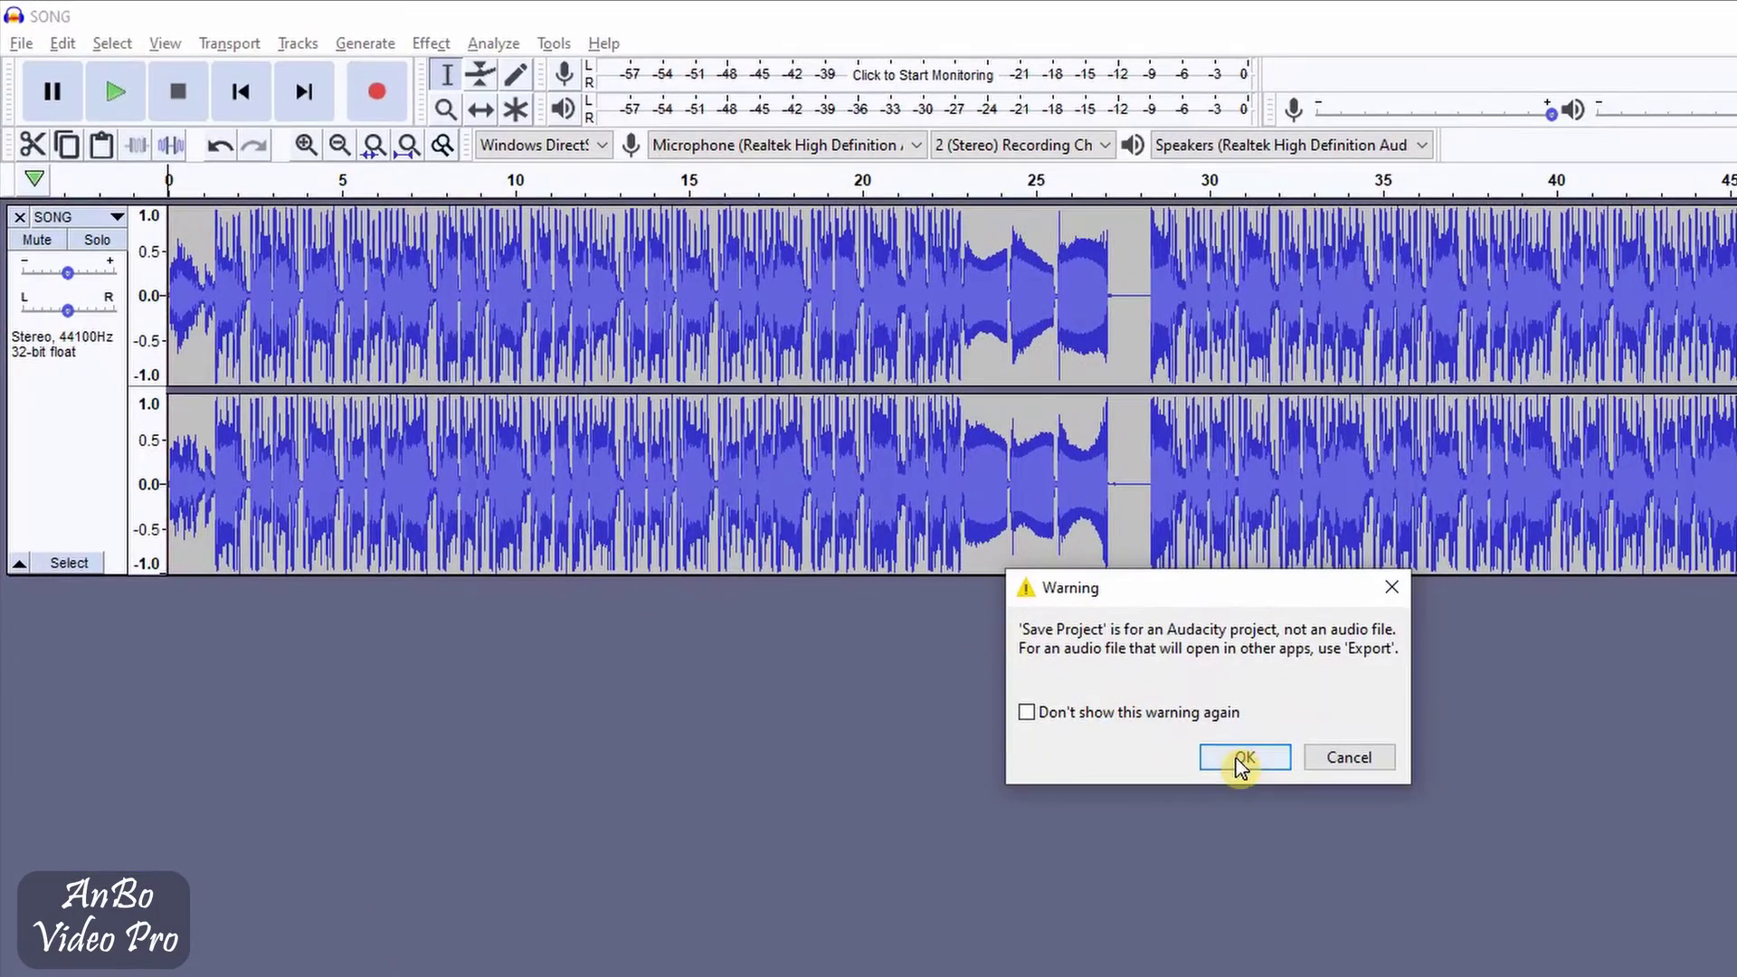
left_click(1240, 760)
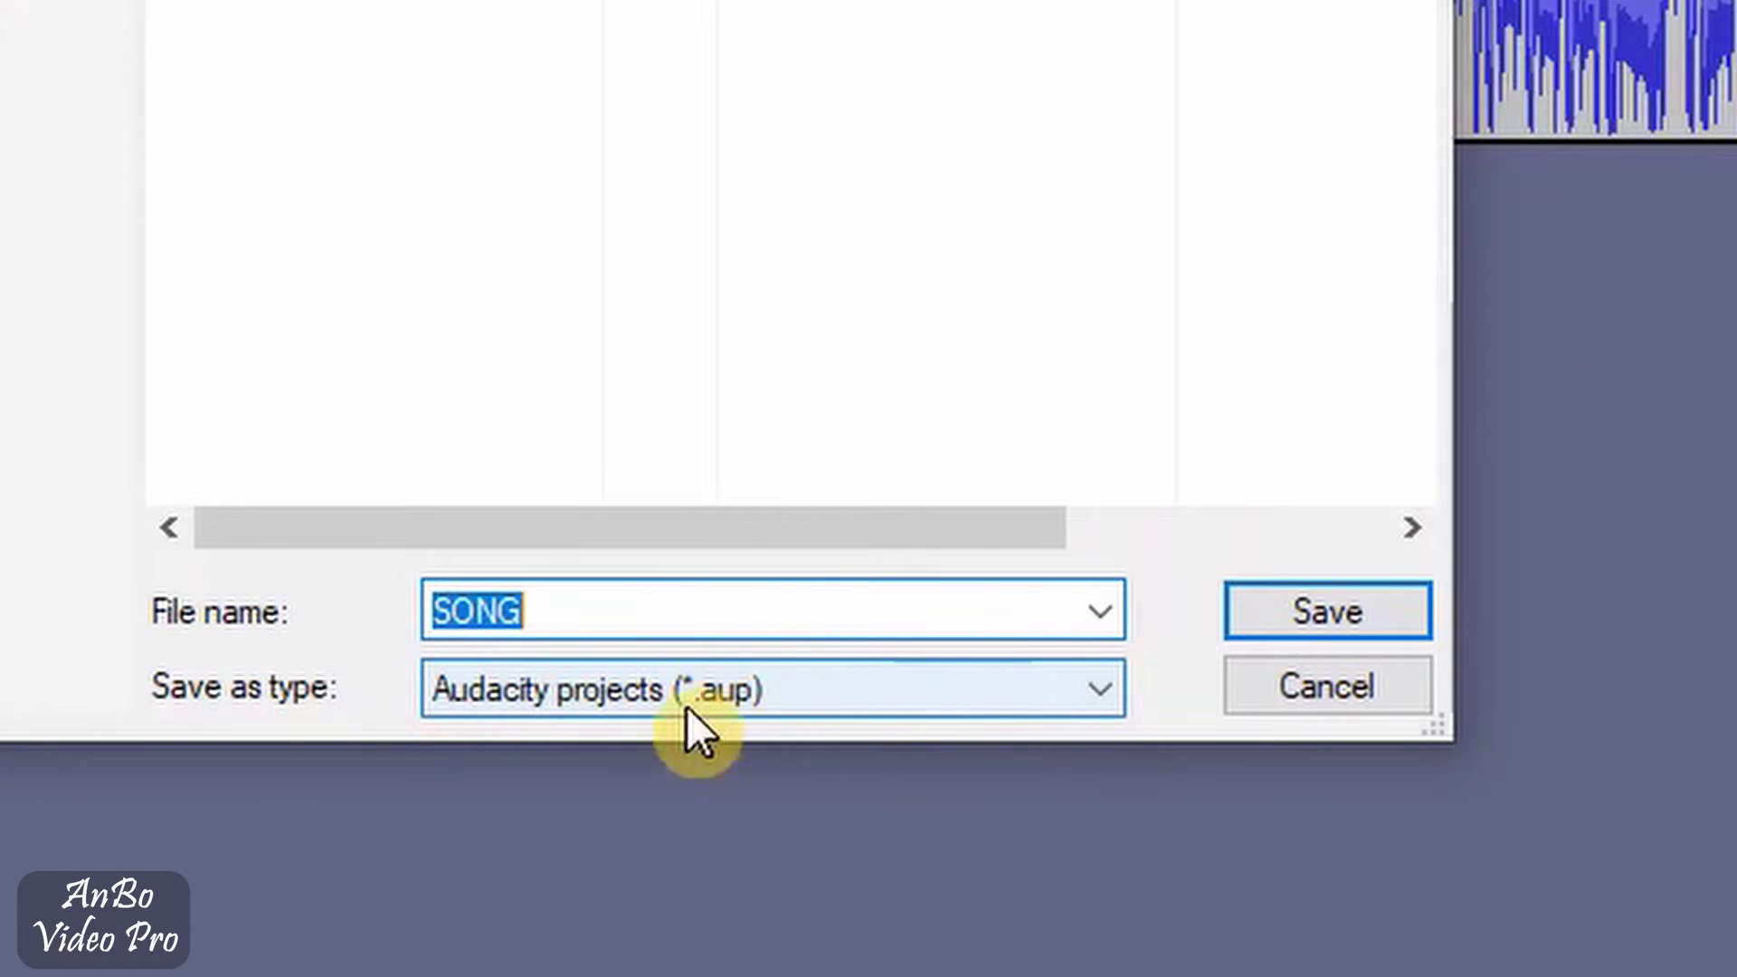
left_click(1307, 693)
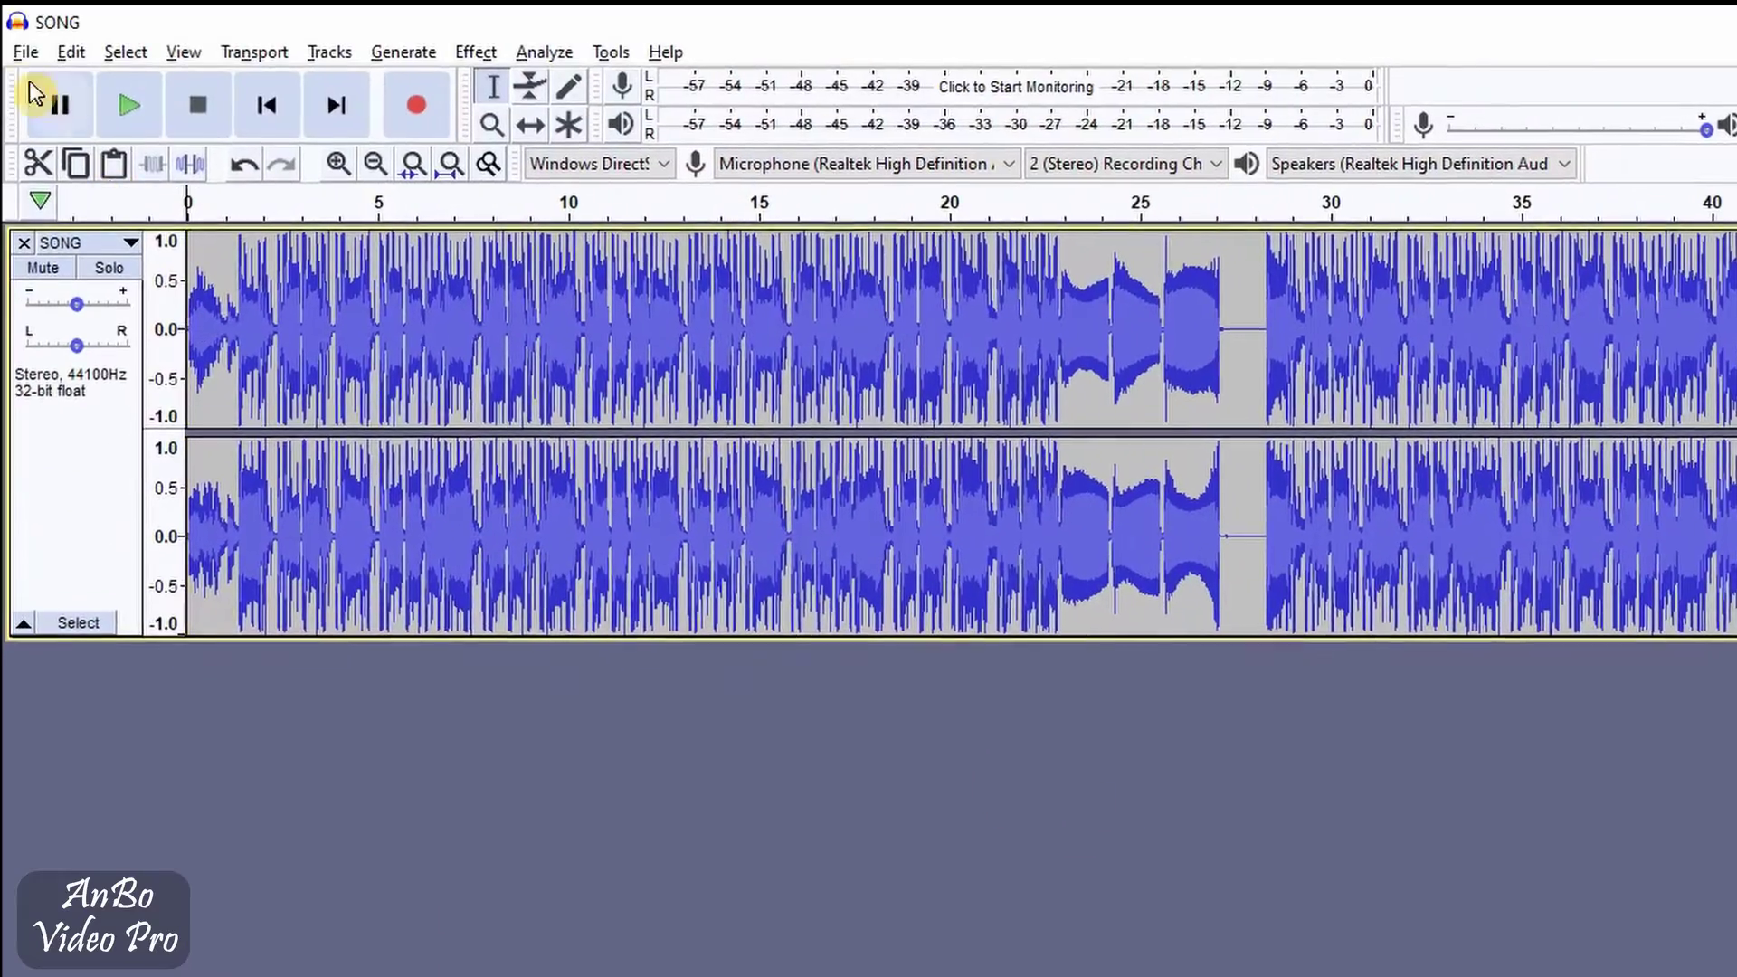
Review the available audio export formats and the basic editing commands with their shortcuts
left_click(19, 49)
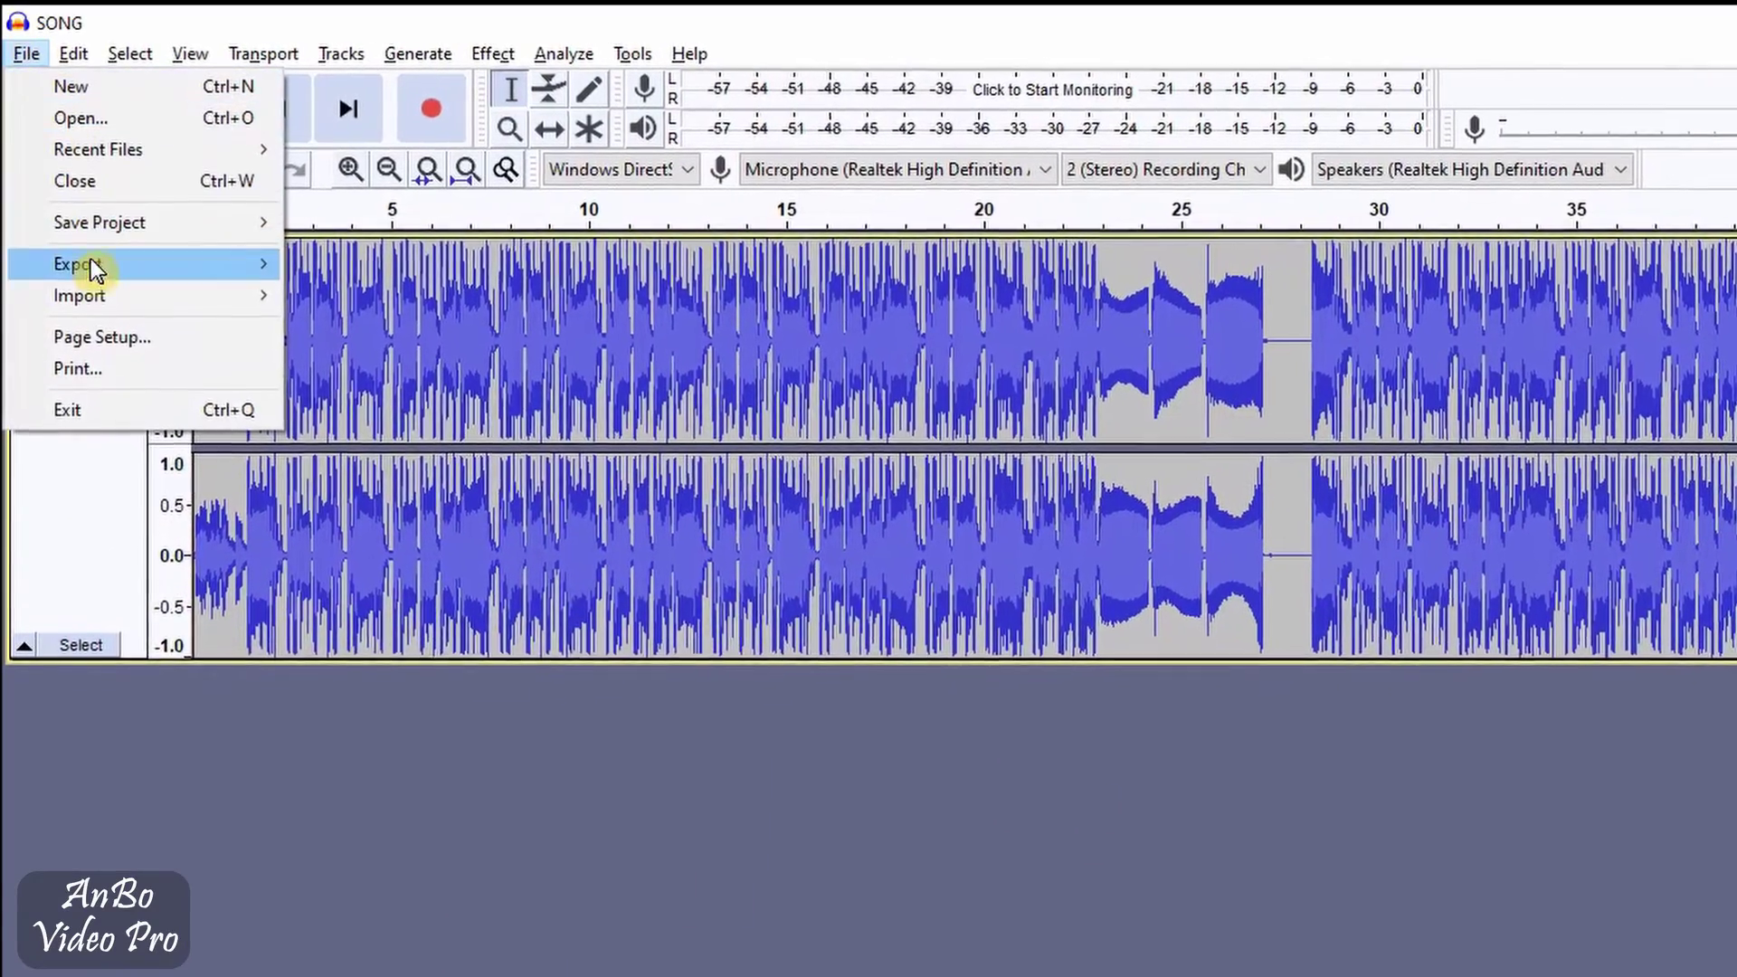
mouse_move(96, 261)
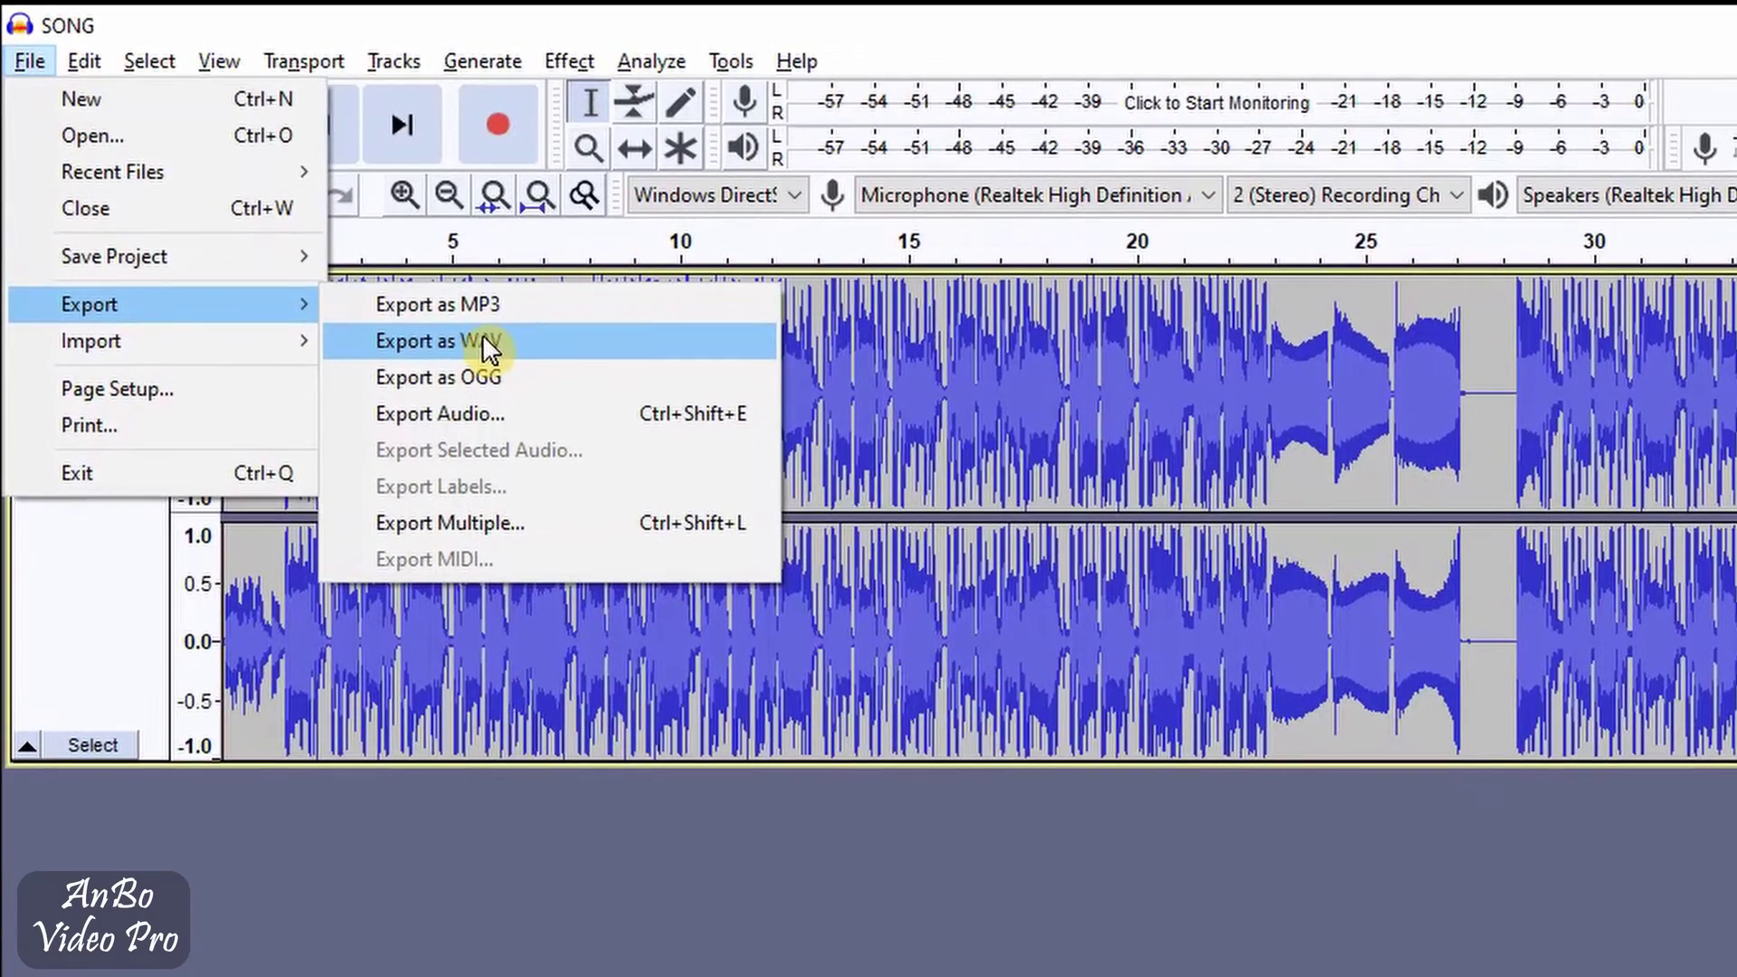
left_click(501, 895)
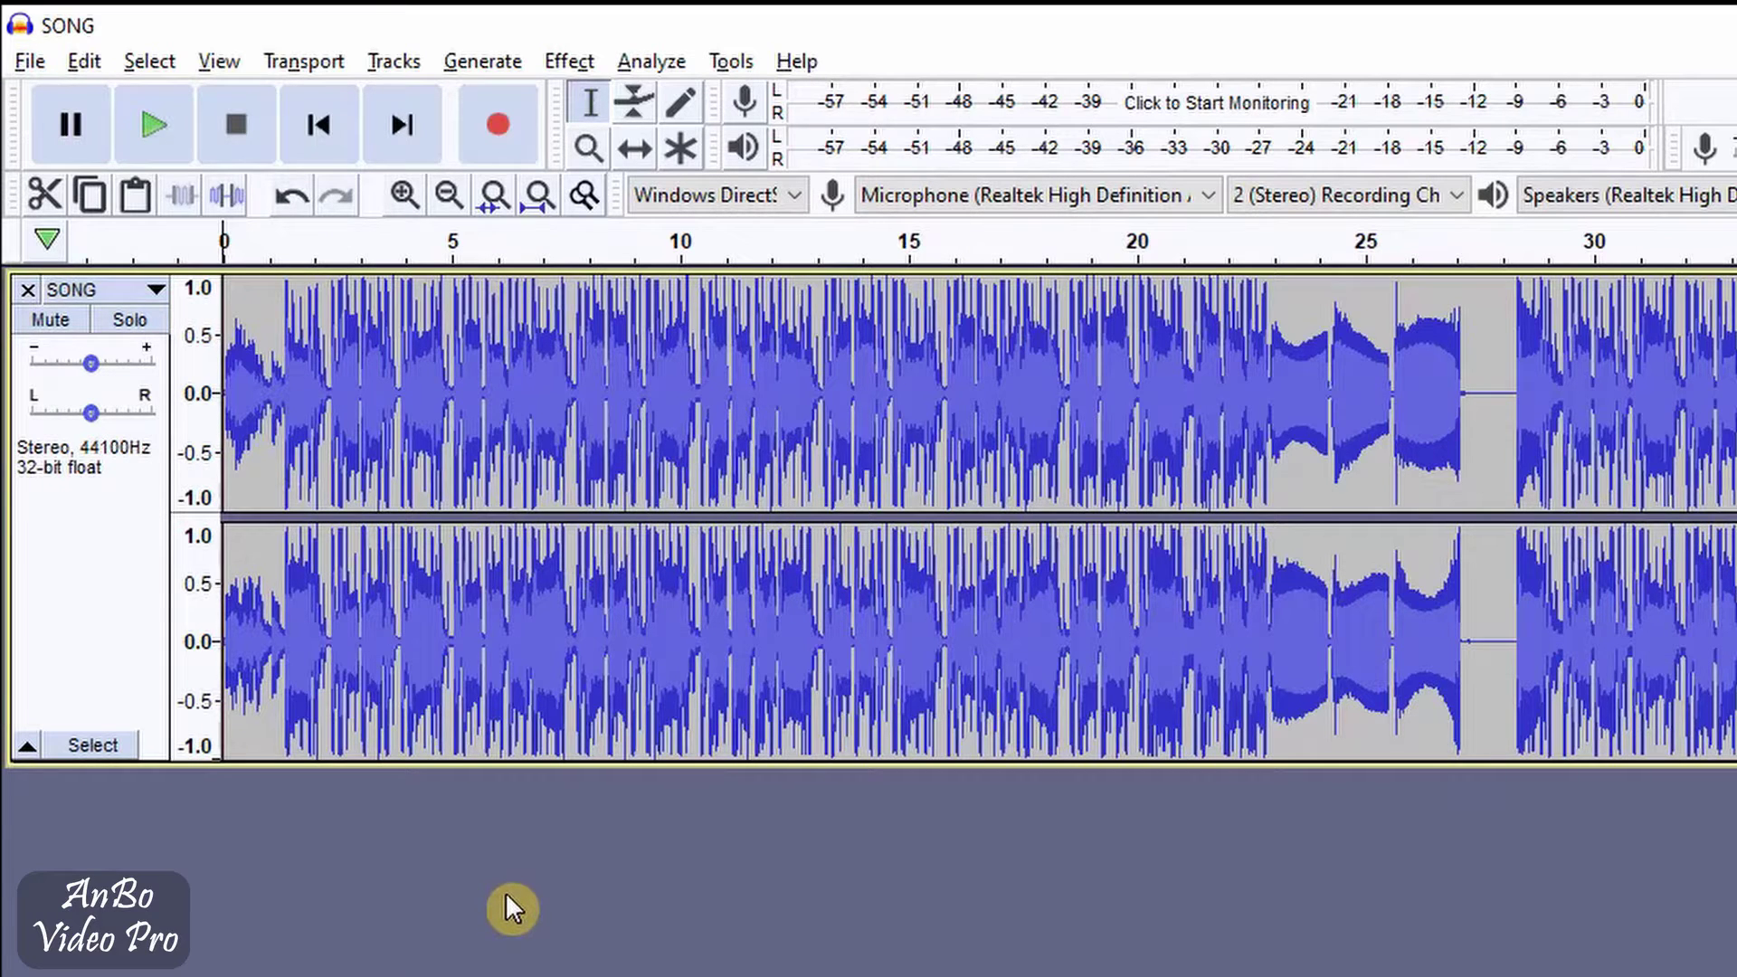
left_click(81, 63)
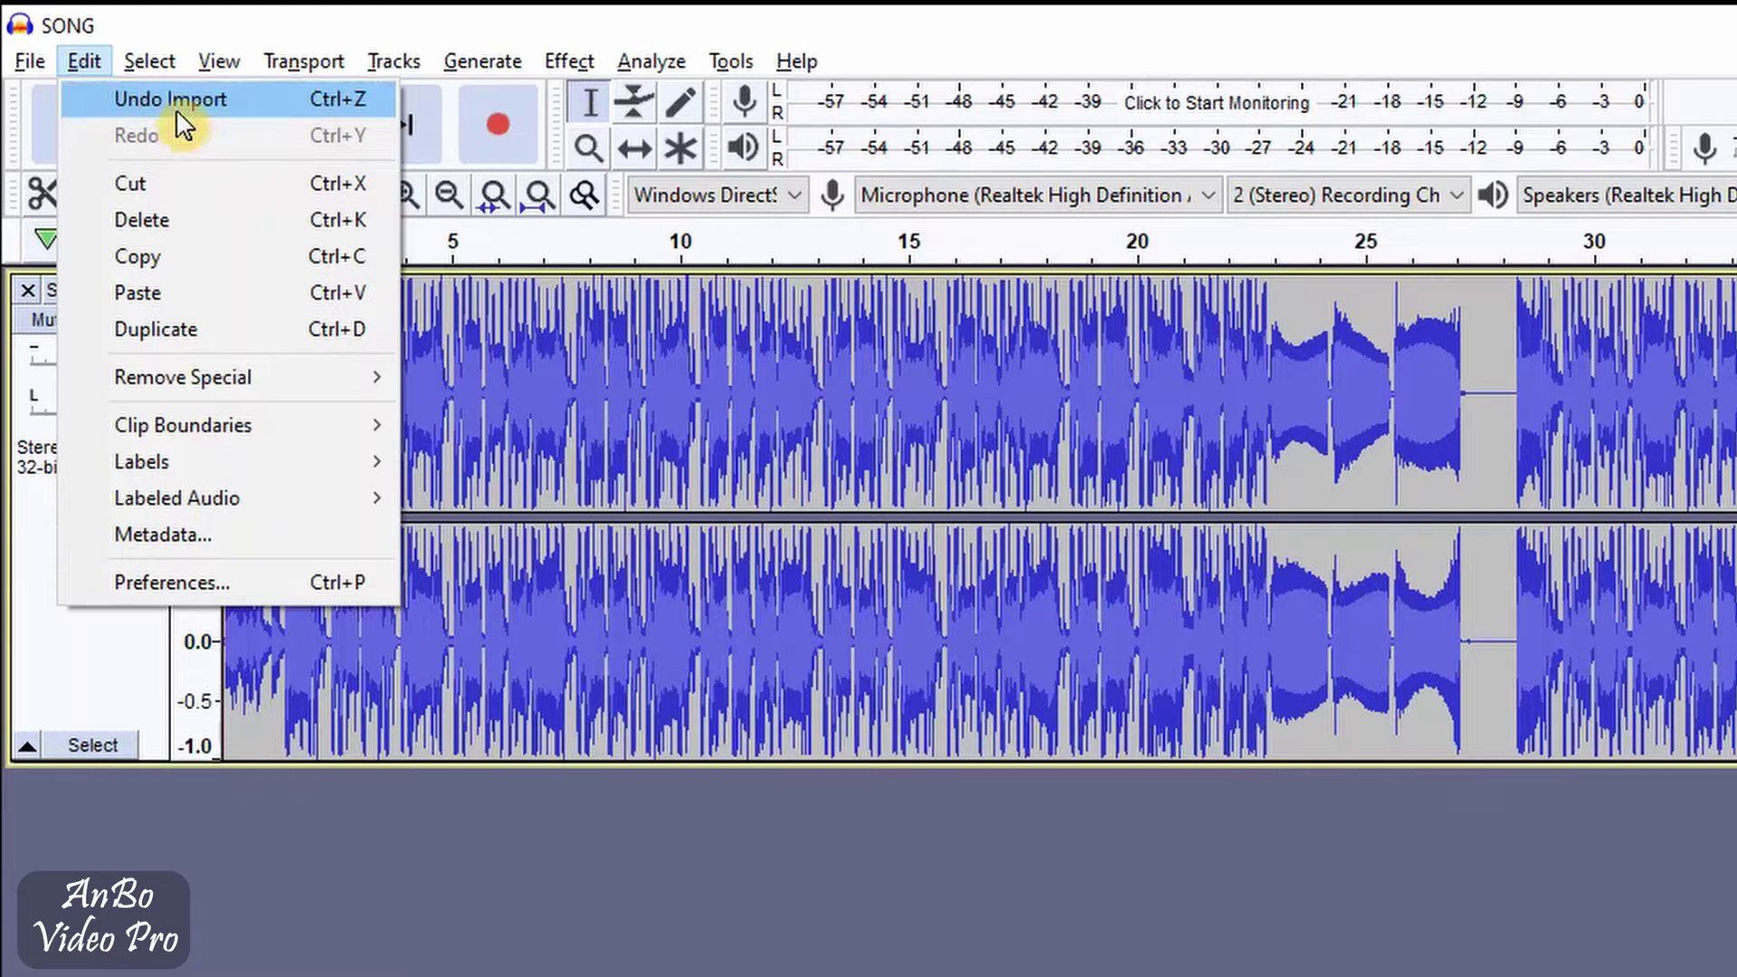
left_click(601, 878)
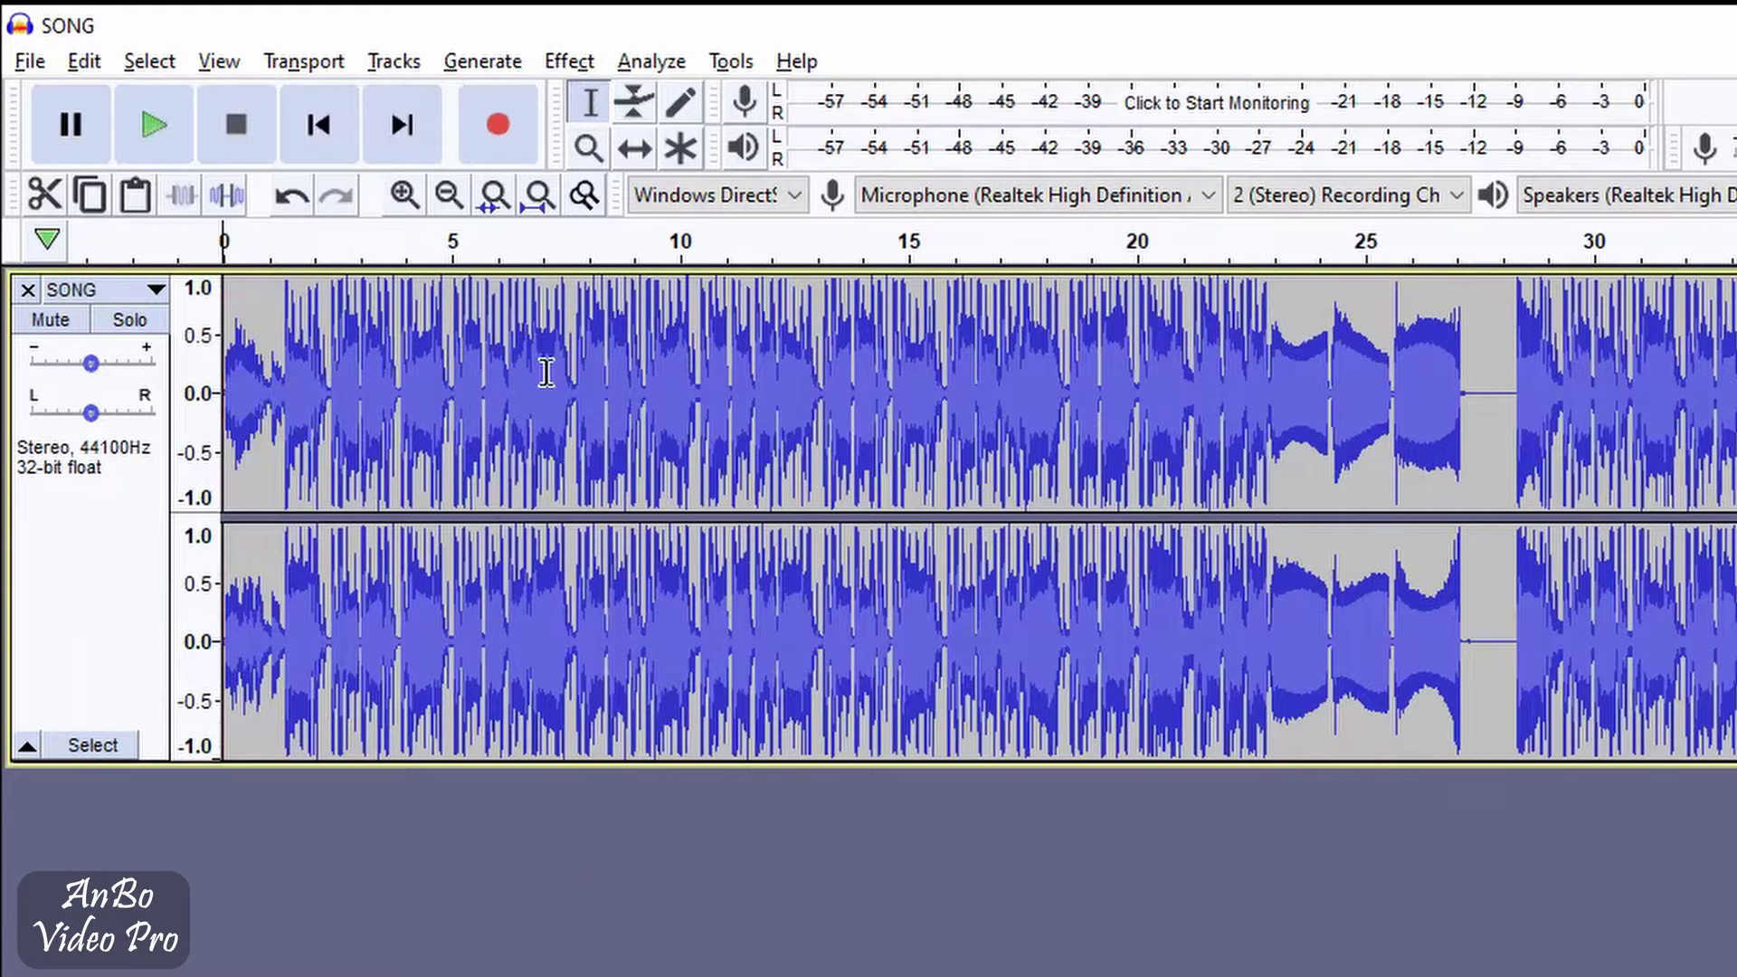
left_click(84, 62)
key("Escape")
left_click(94, 60)
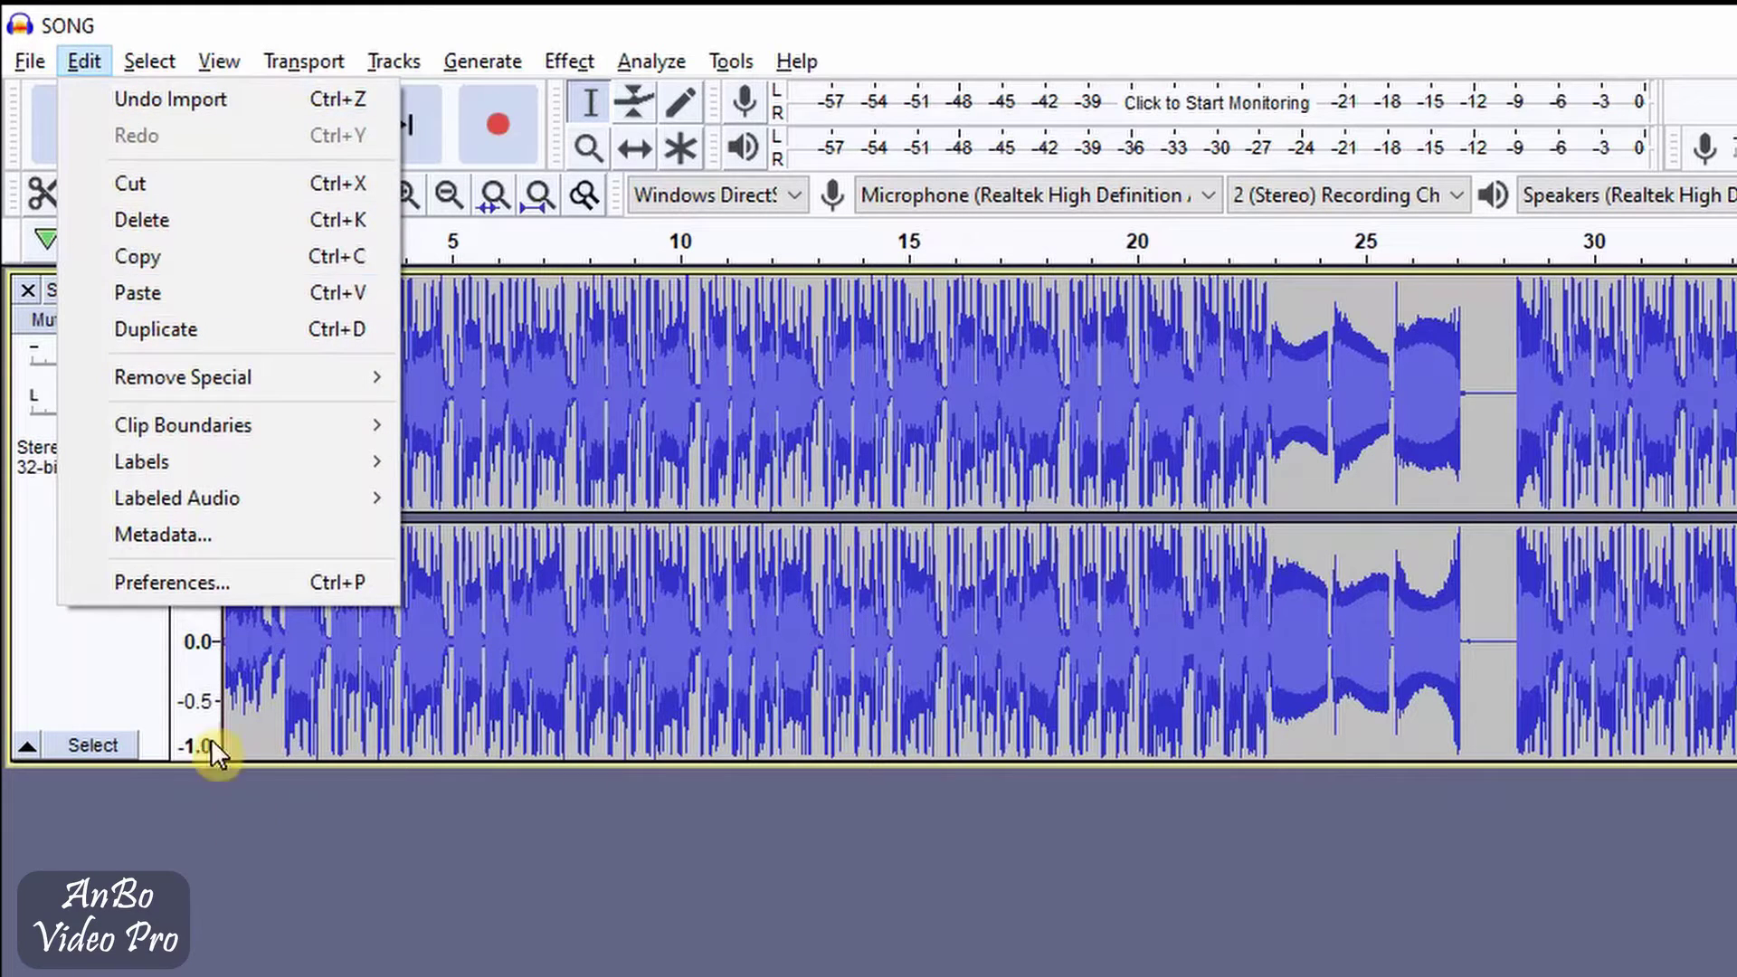
left_click(277, 816)
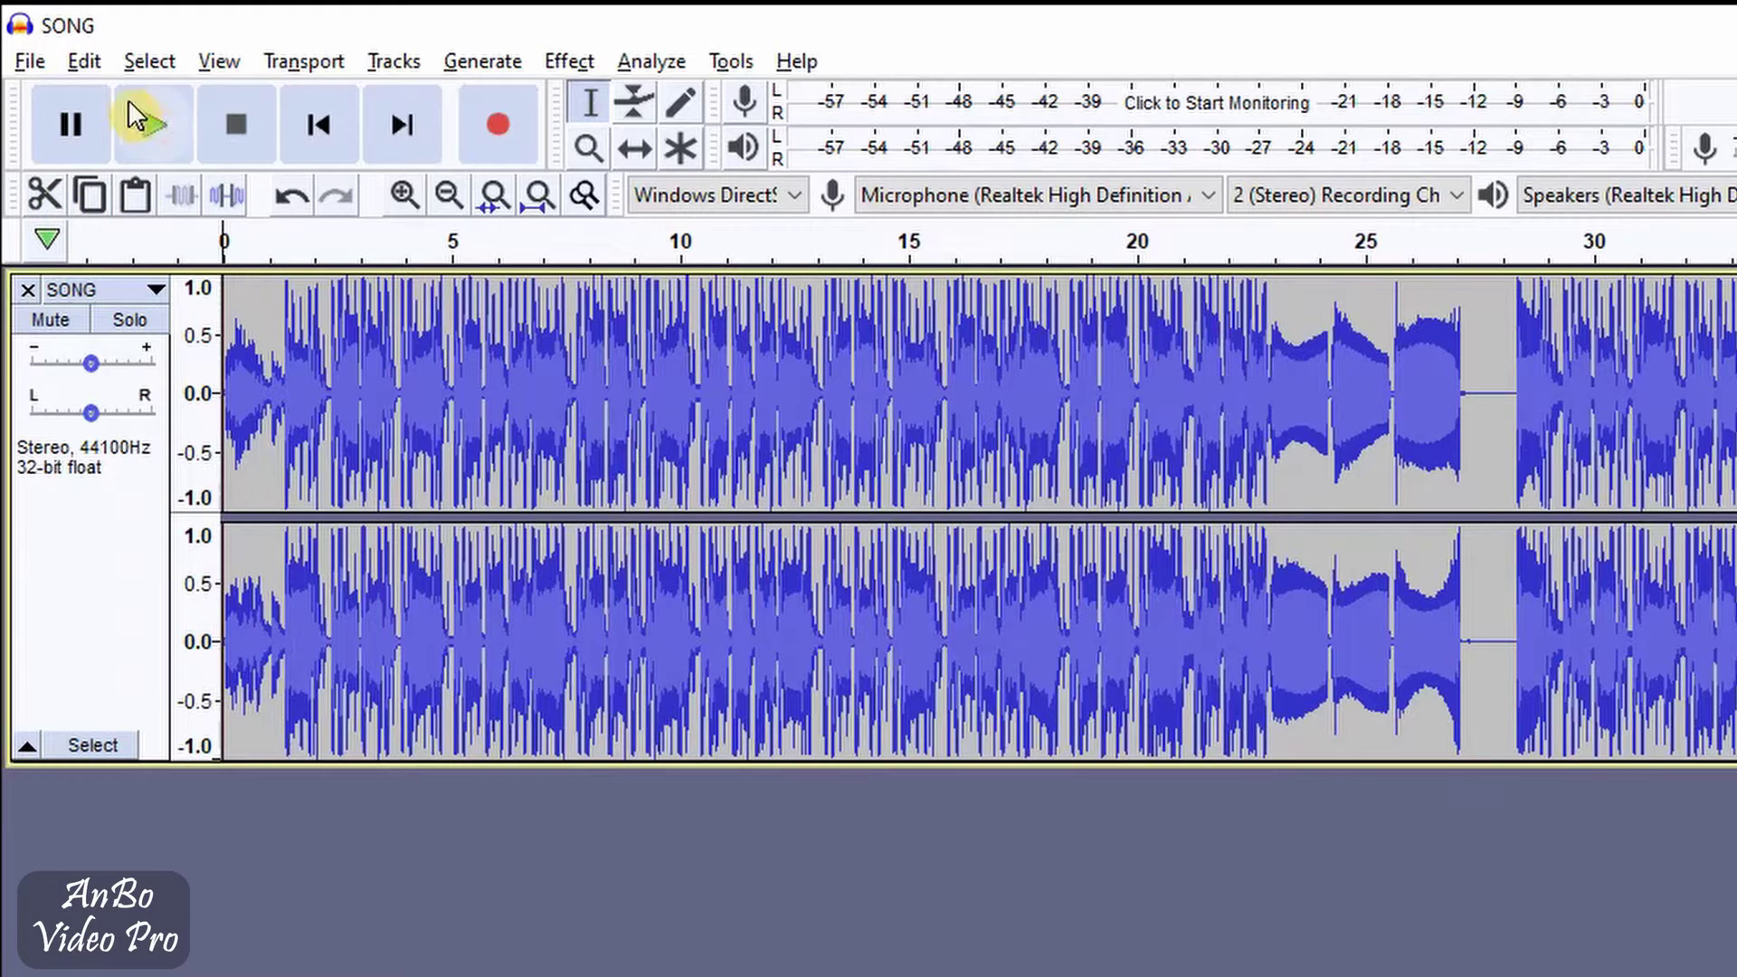
left_click(103, 74)
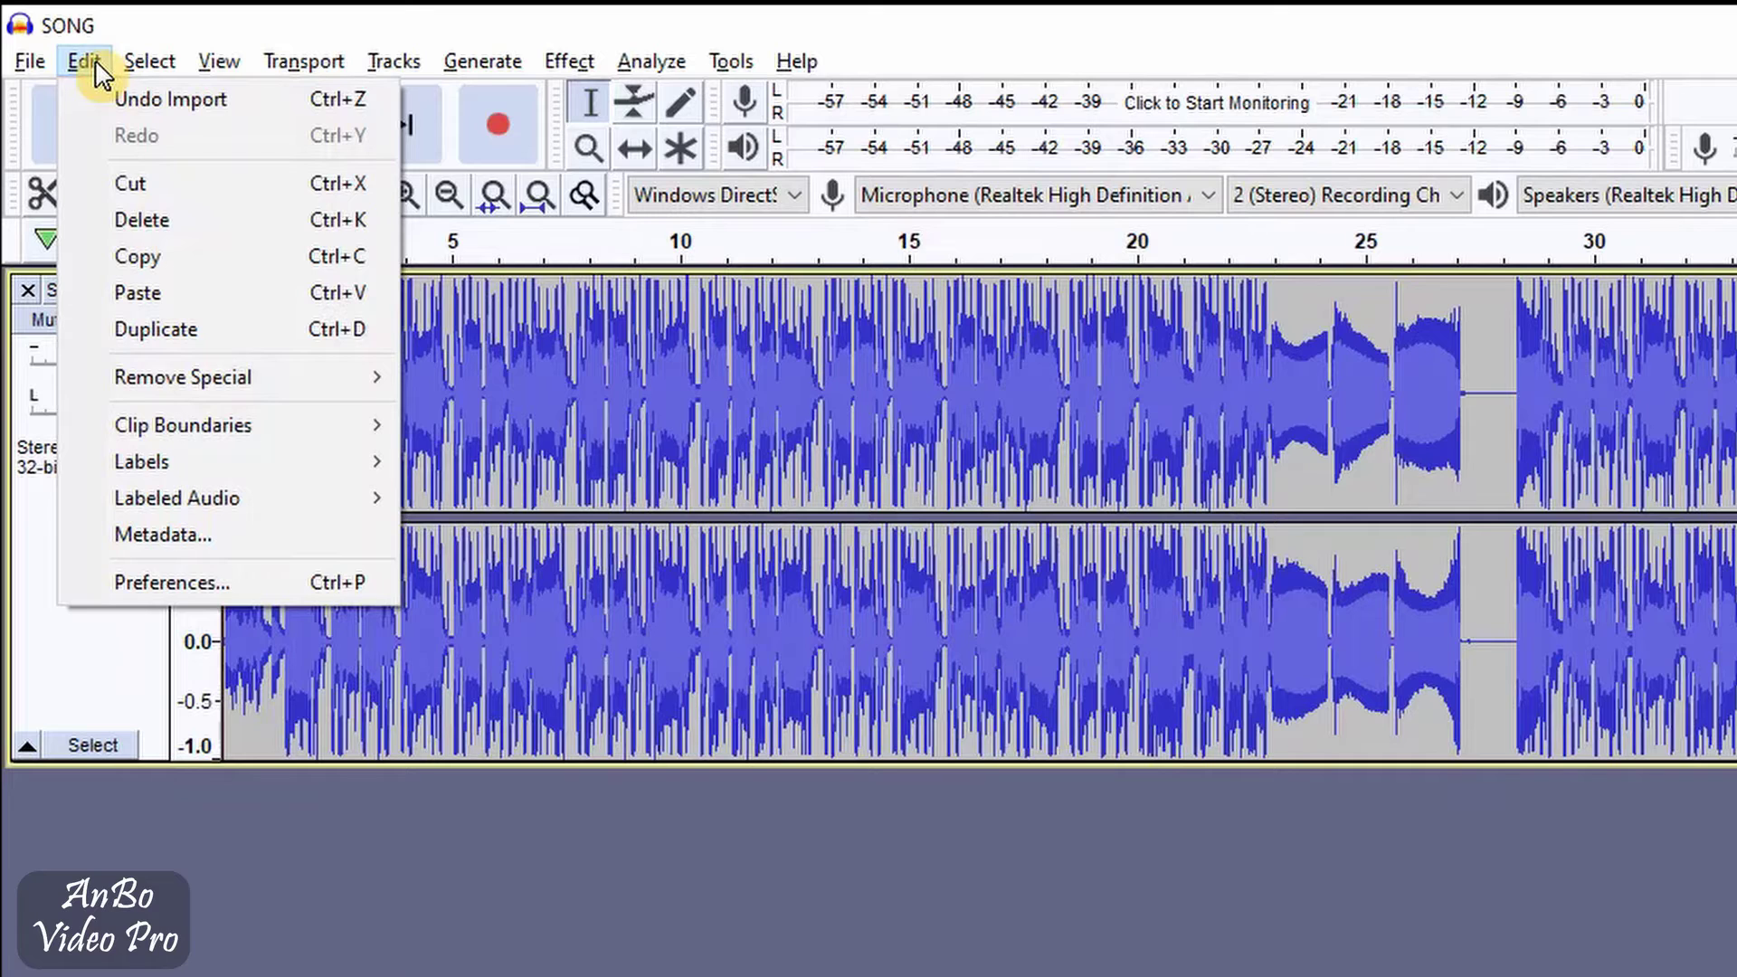
left_click(481, 838)
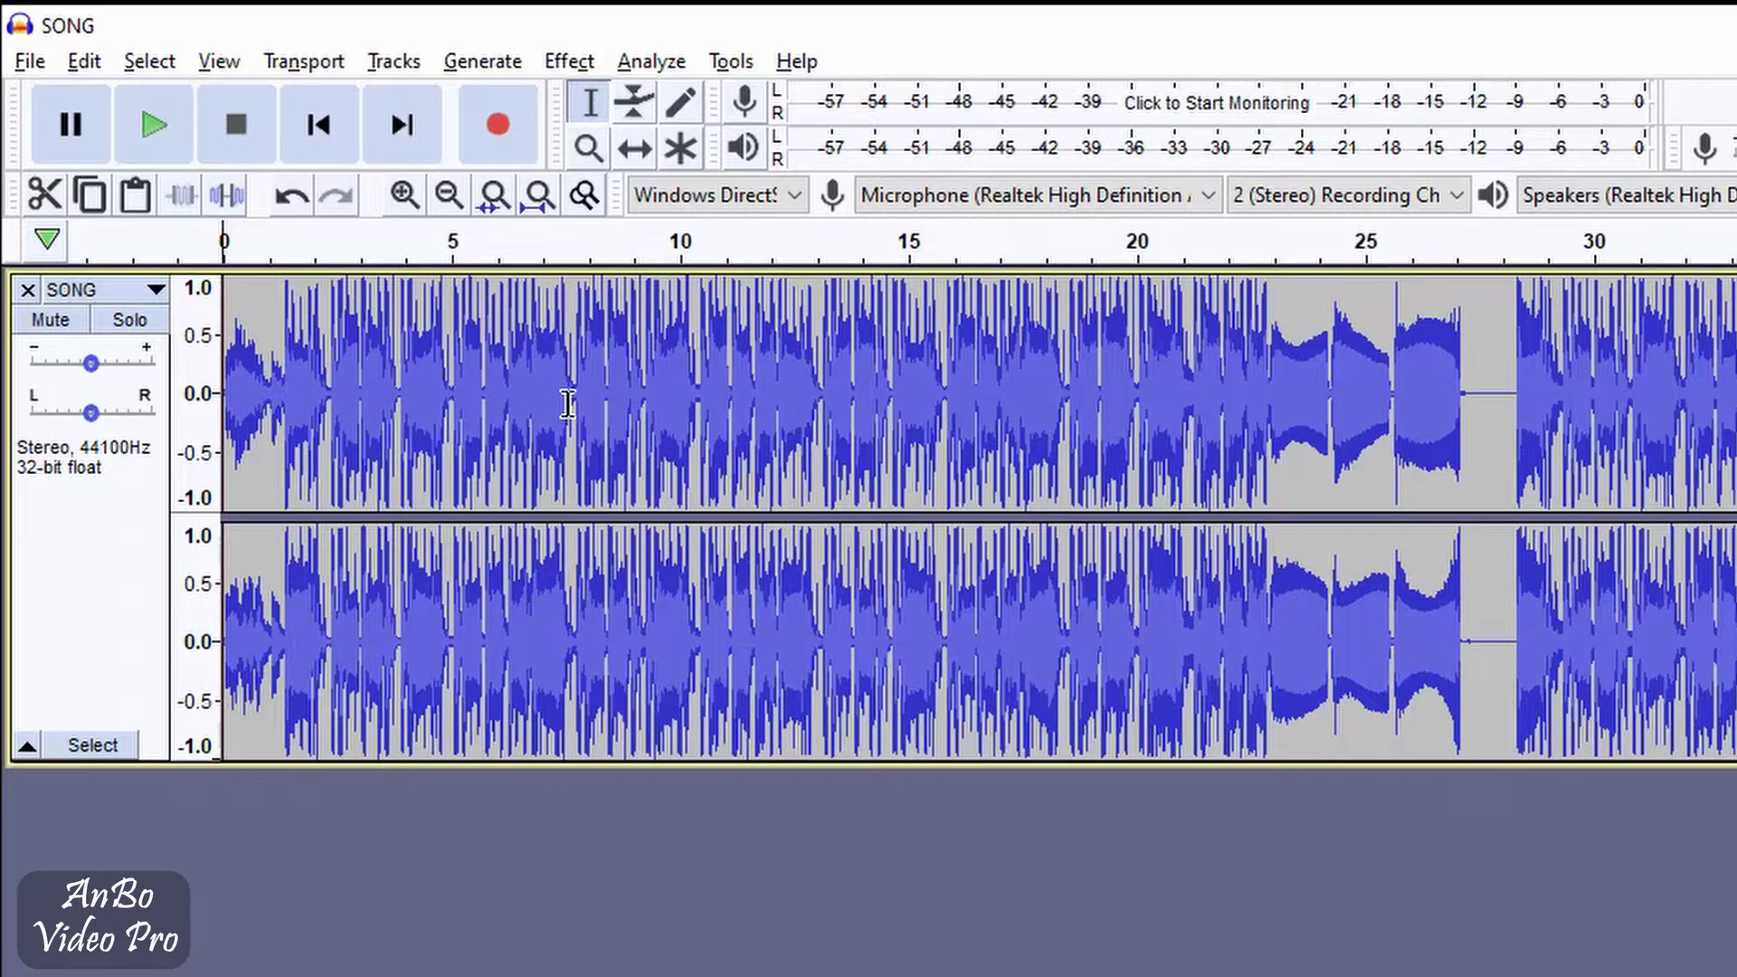
Delete the SONG audio between about 7.5 and 10 seconds and undo the deletion
left_click_drag(568, 405, 682, 427)
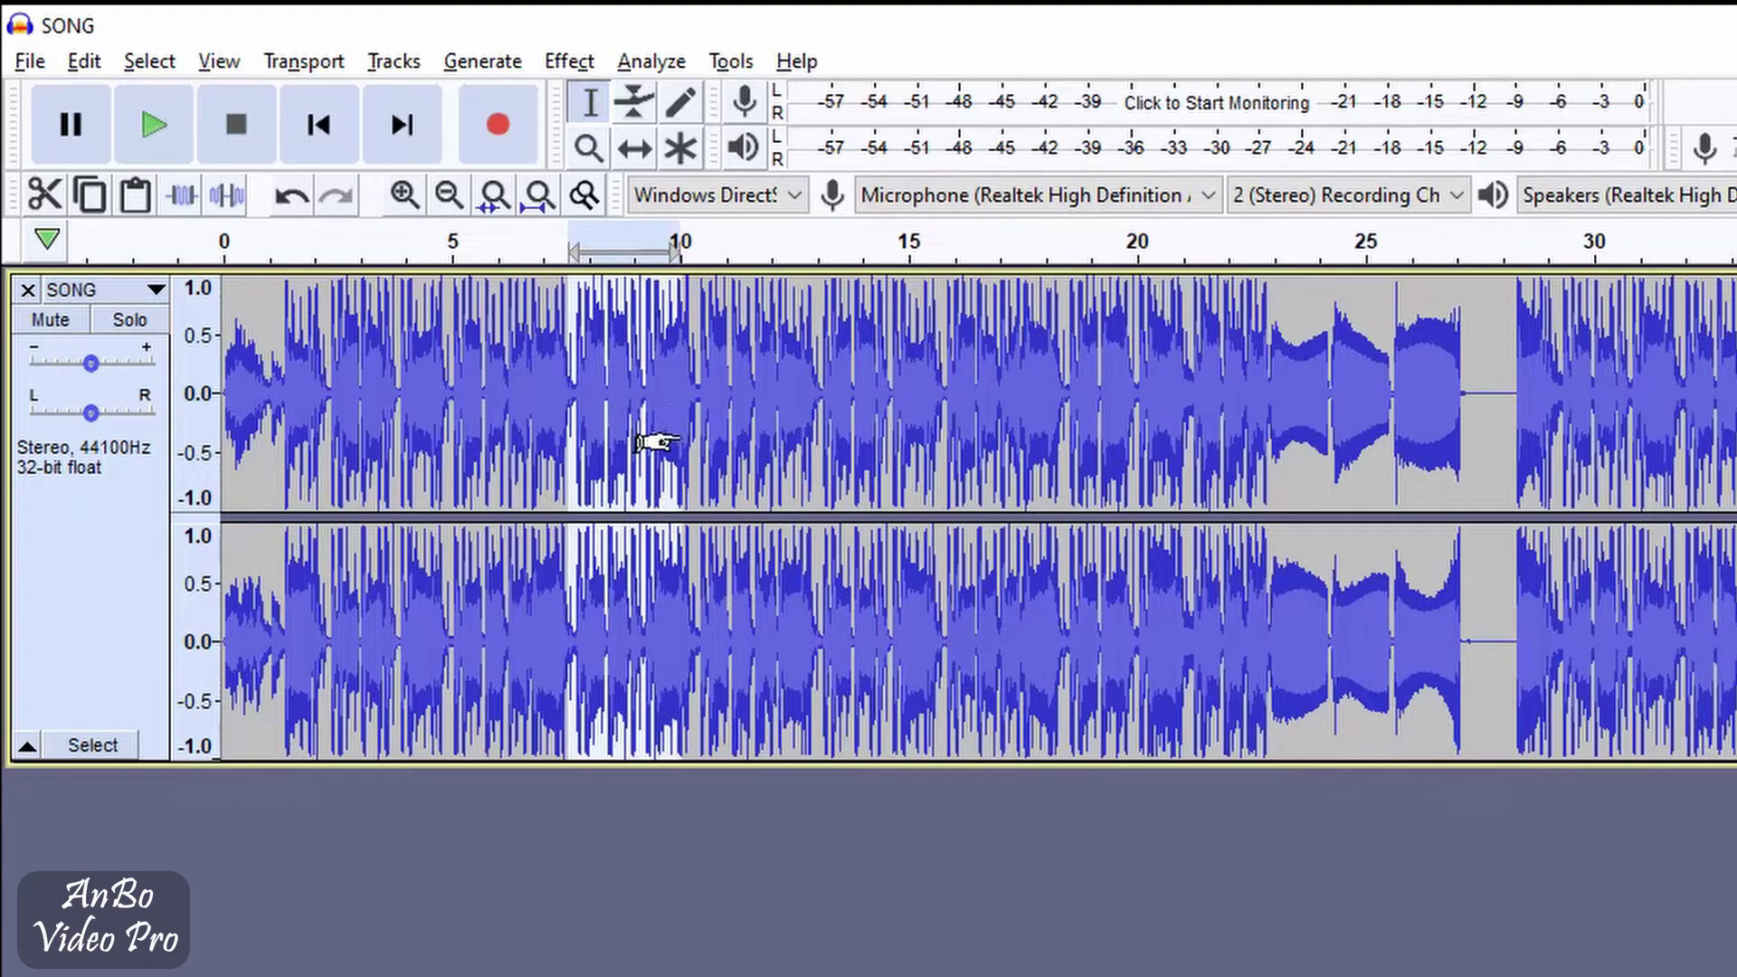
key("Delete")
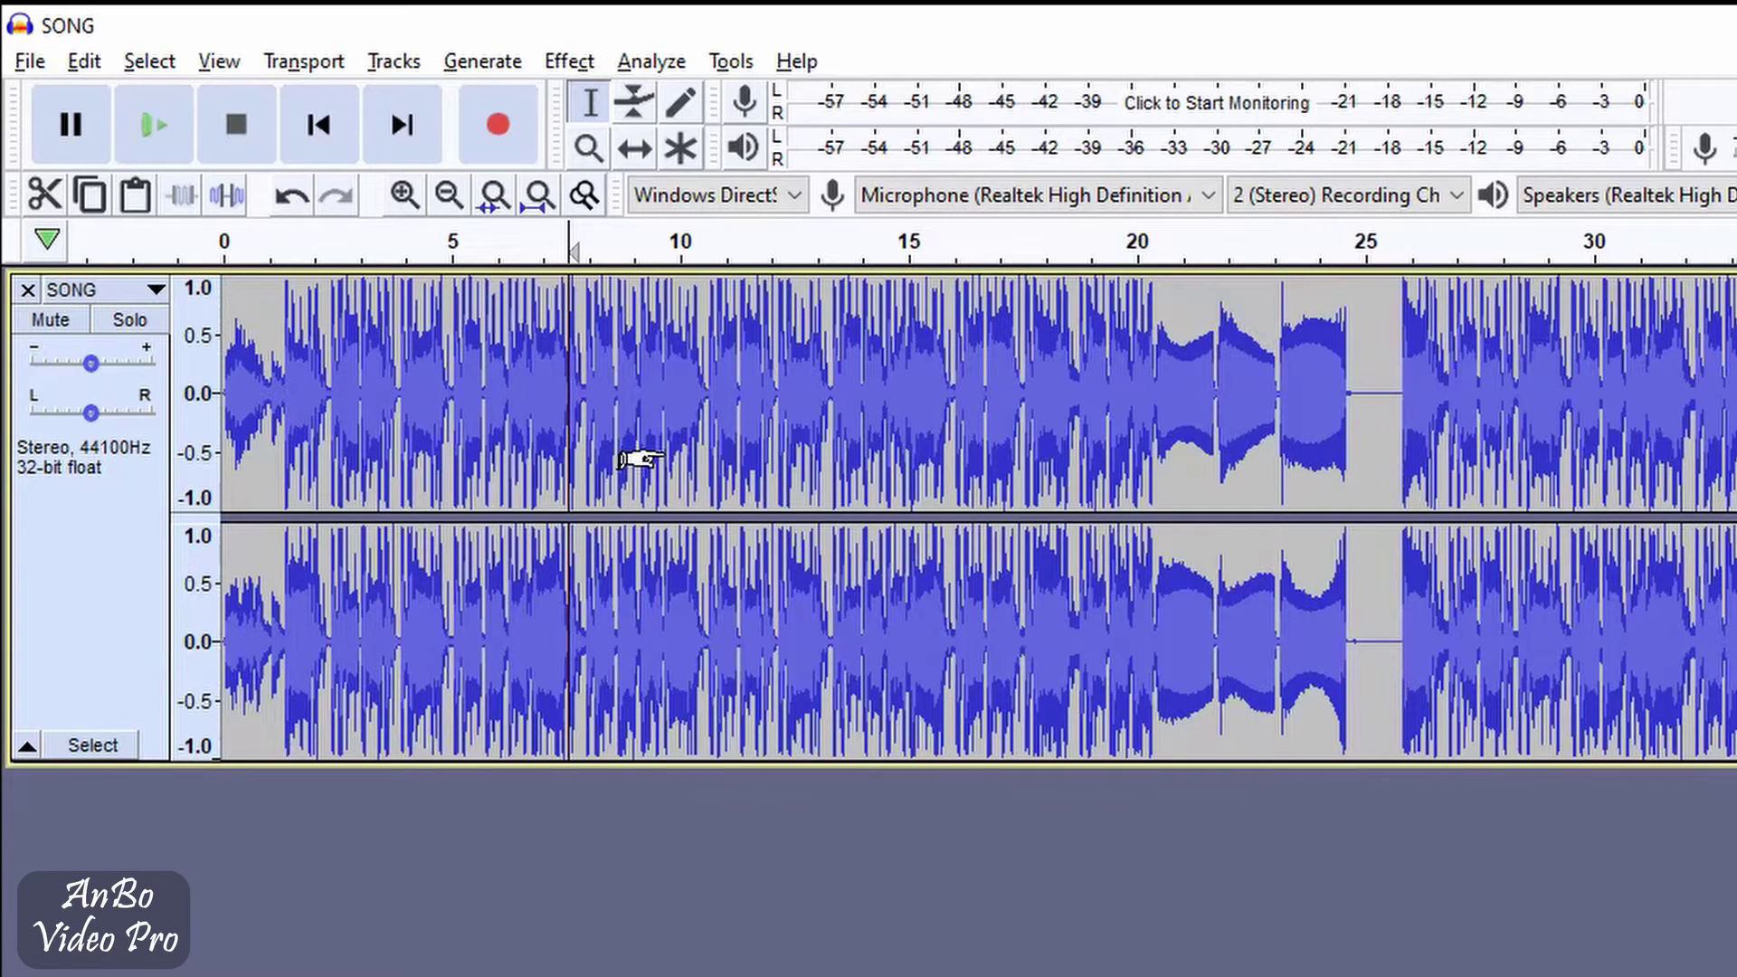
key("ctrl+z")
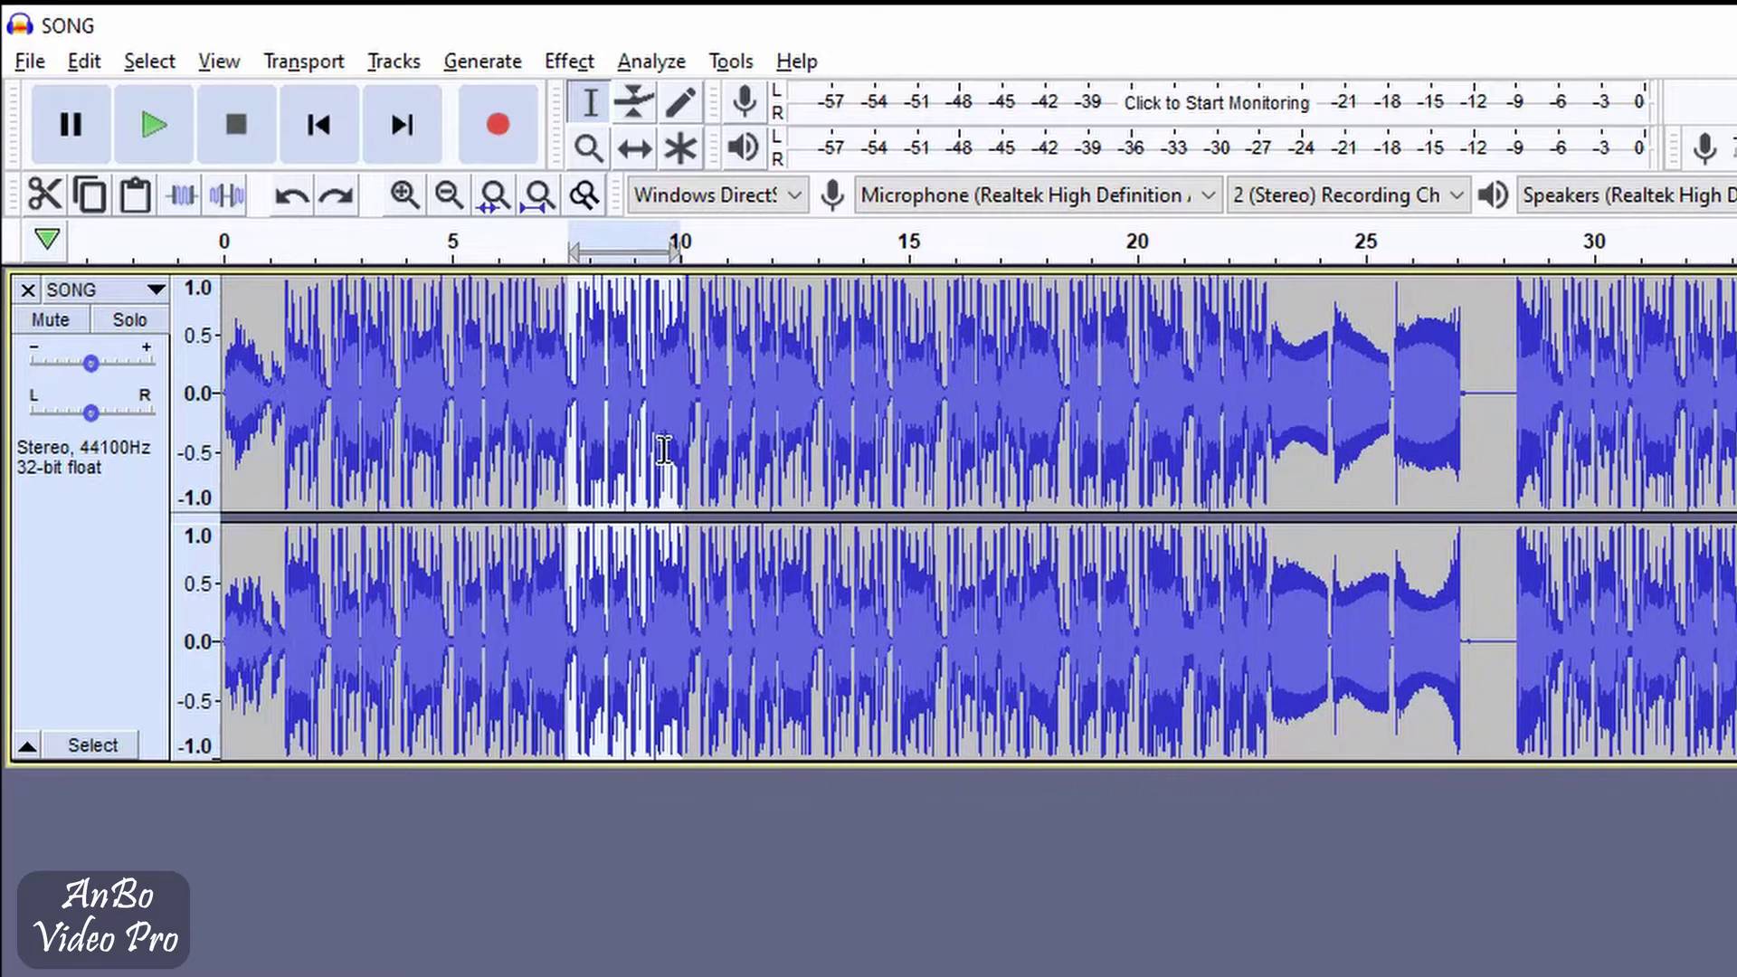
Delete the longer SONG section from about 6.2 to 14.3 seconds and undo the deletion
left_click_drag(505, 421, 874, 489)
key("Delete")
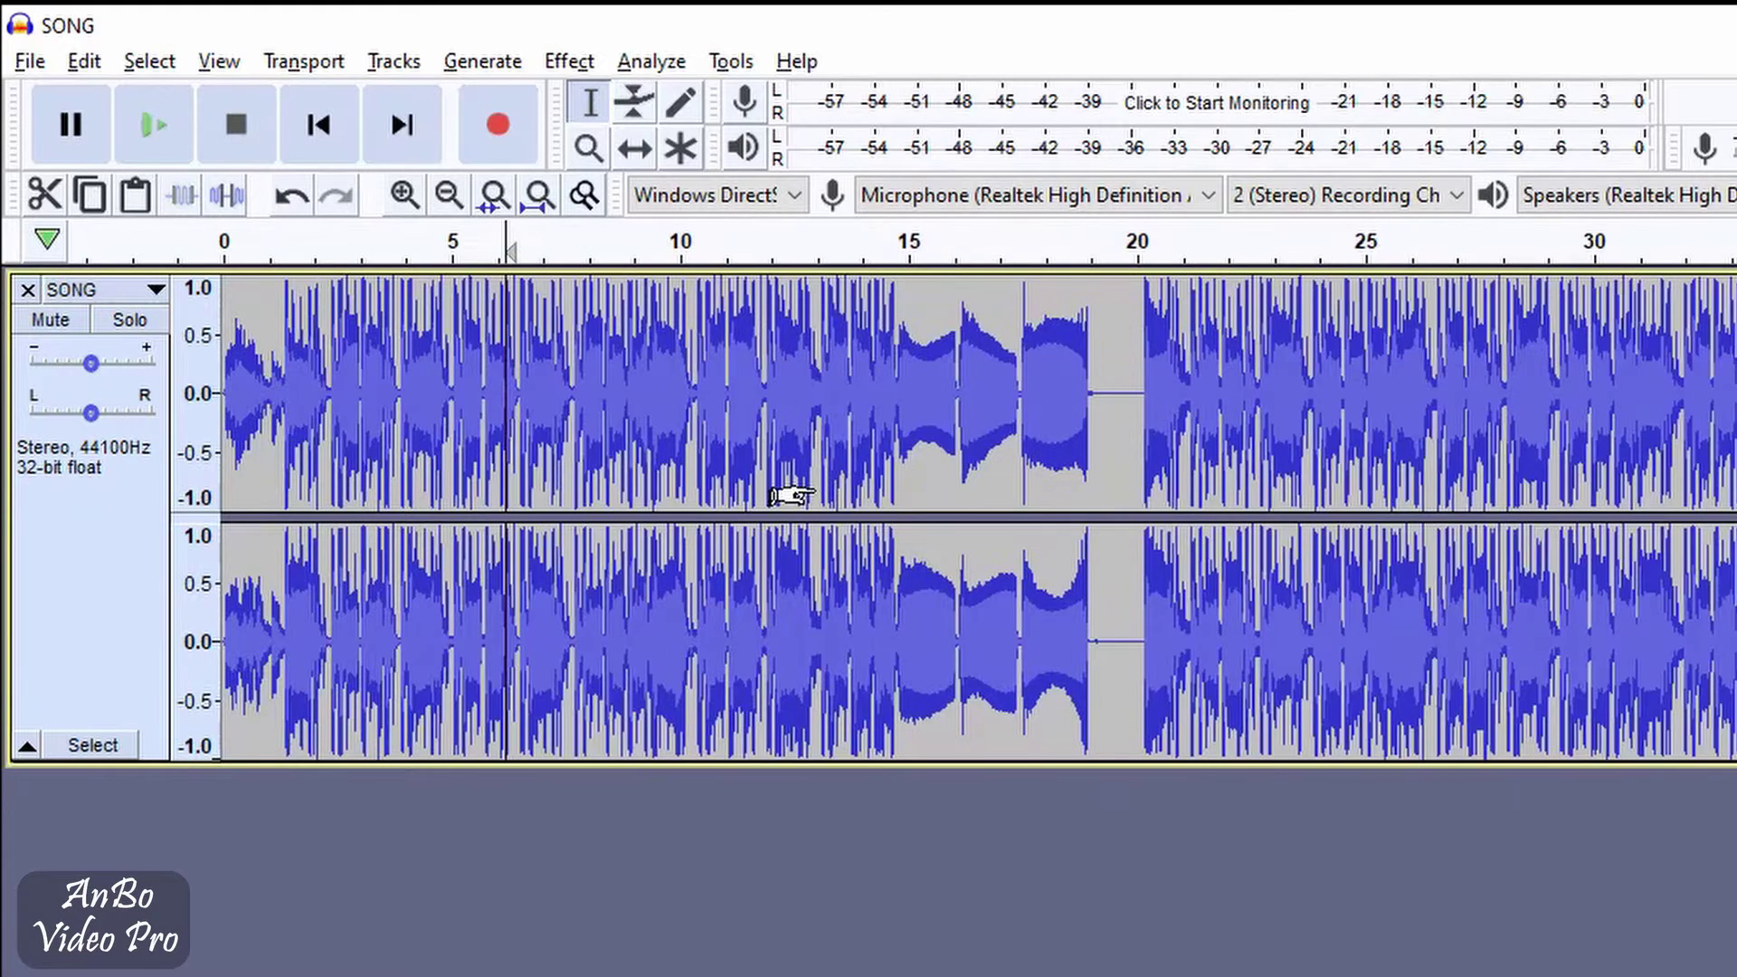
key("ctrl+z")
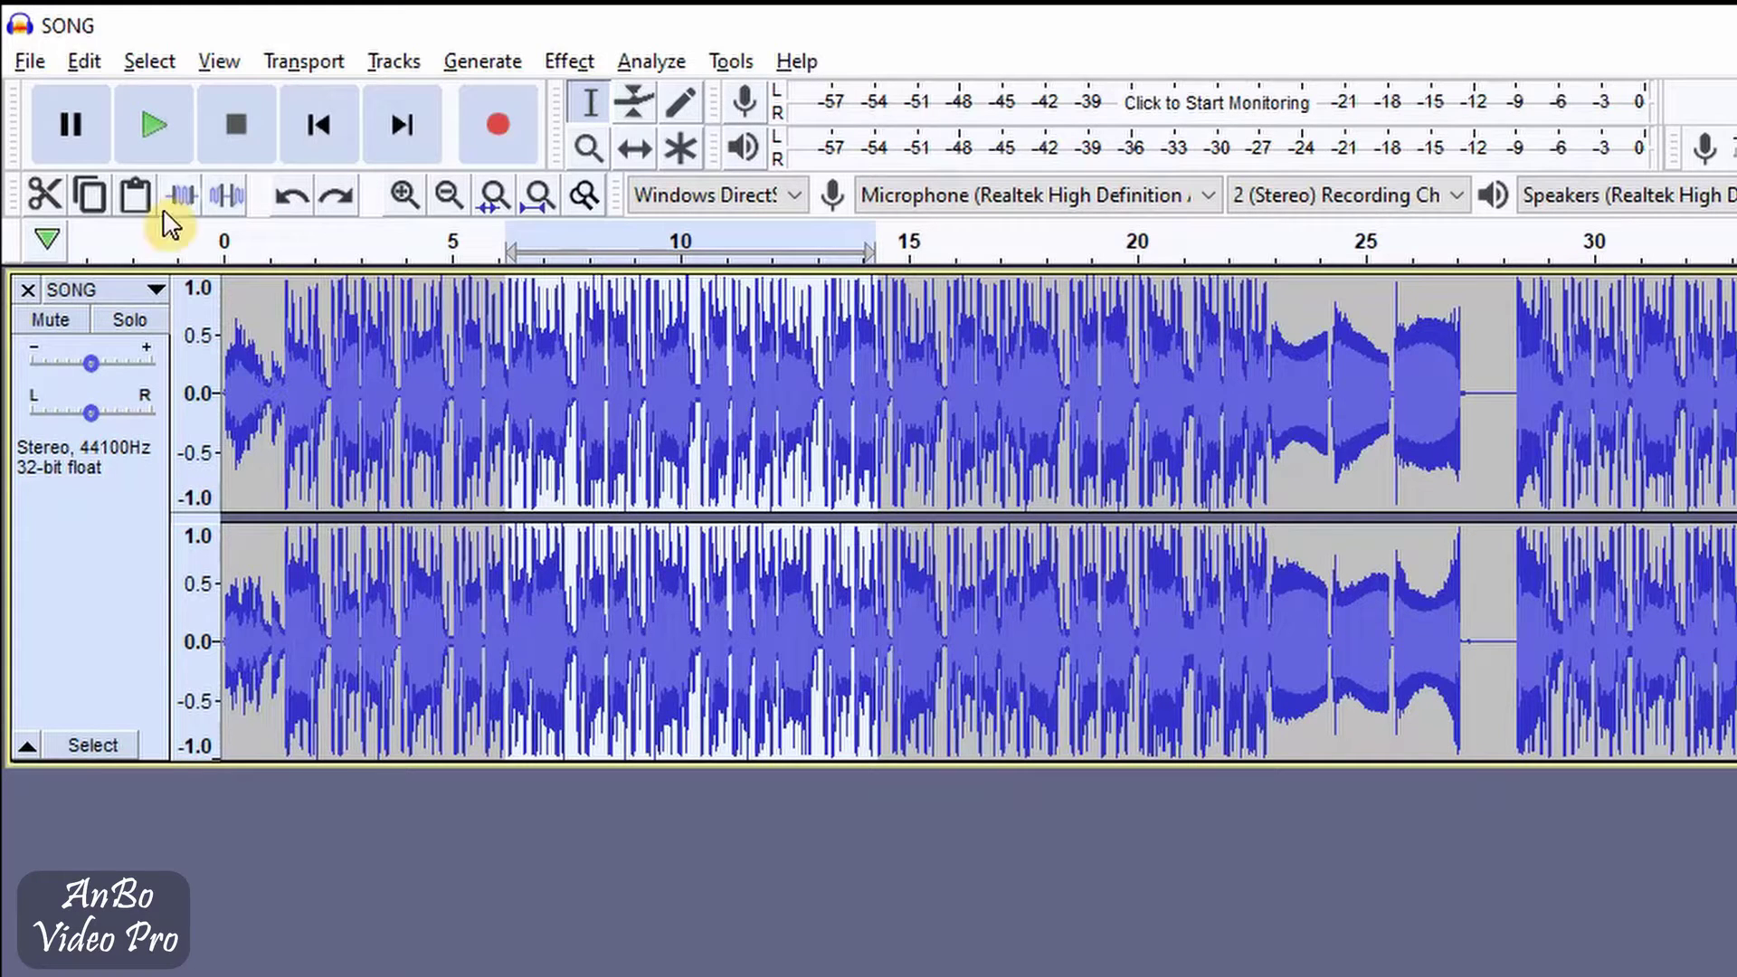
Apply Split Delete to the SONG audio between about 6.5 and 14.6 seconds and undo it
left_click_drag(521, 412, 869, 419)
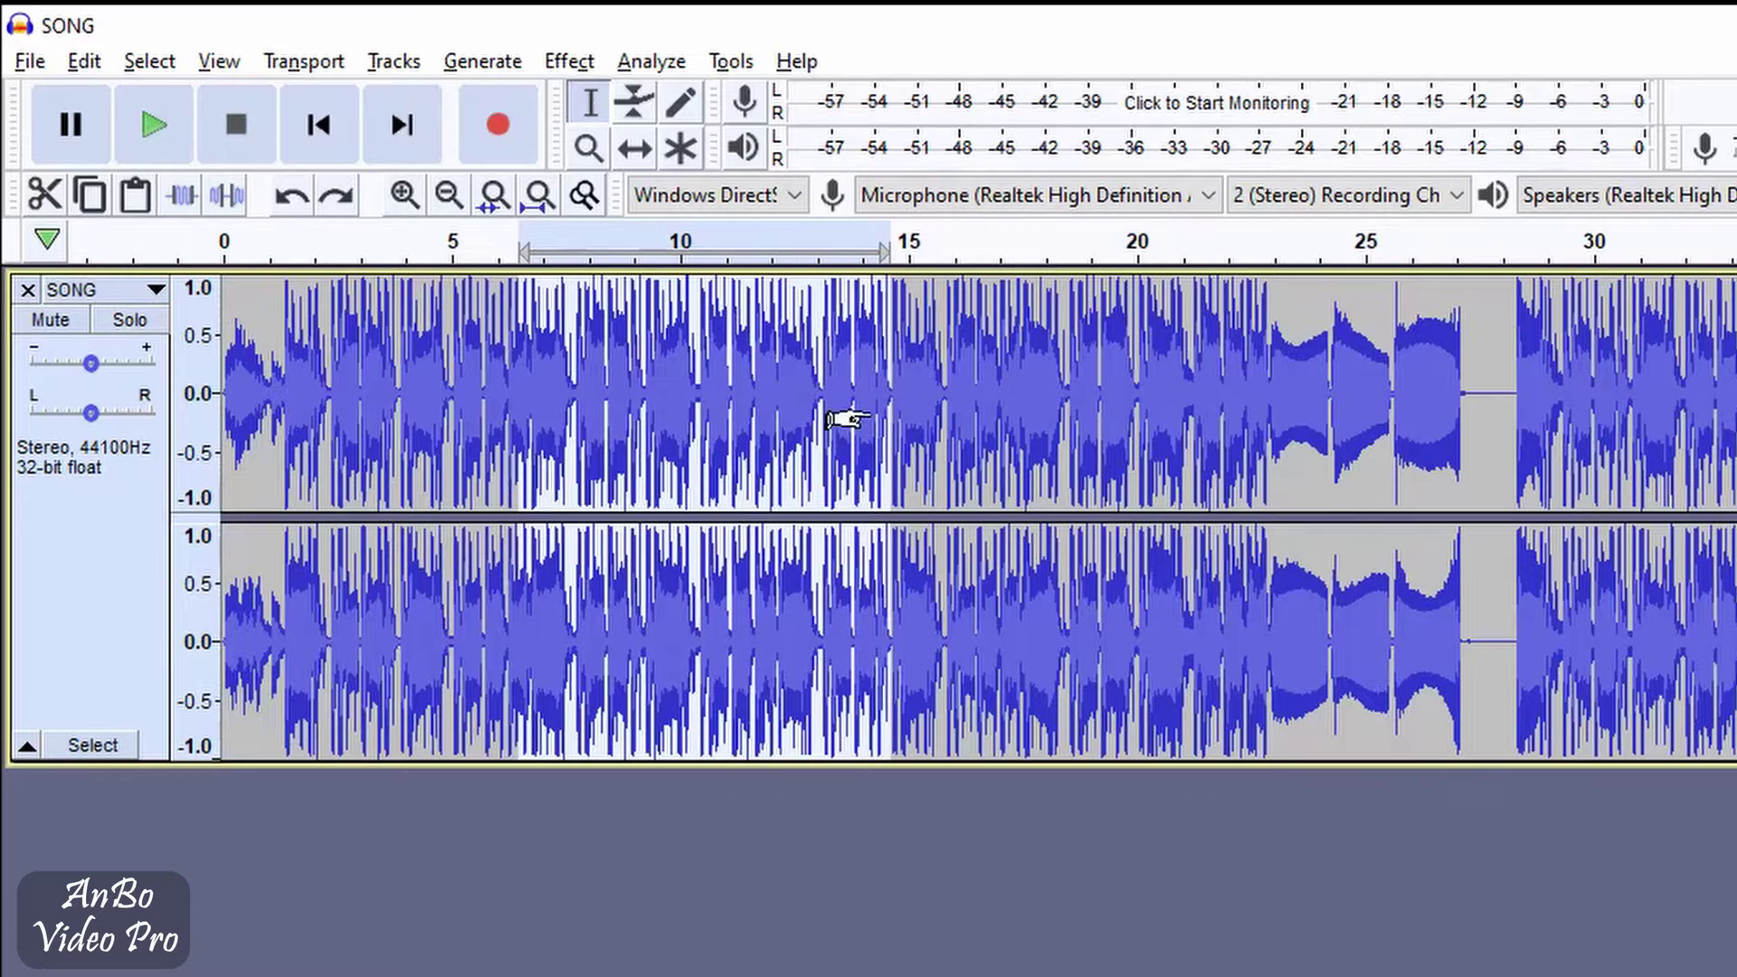
left_click(84, 60)
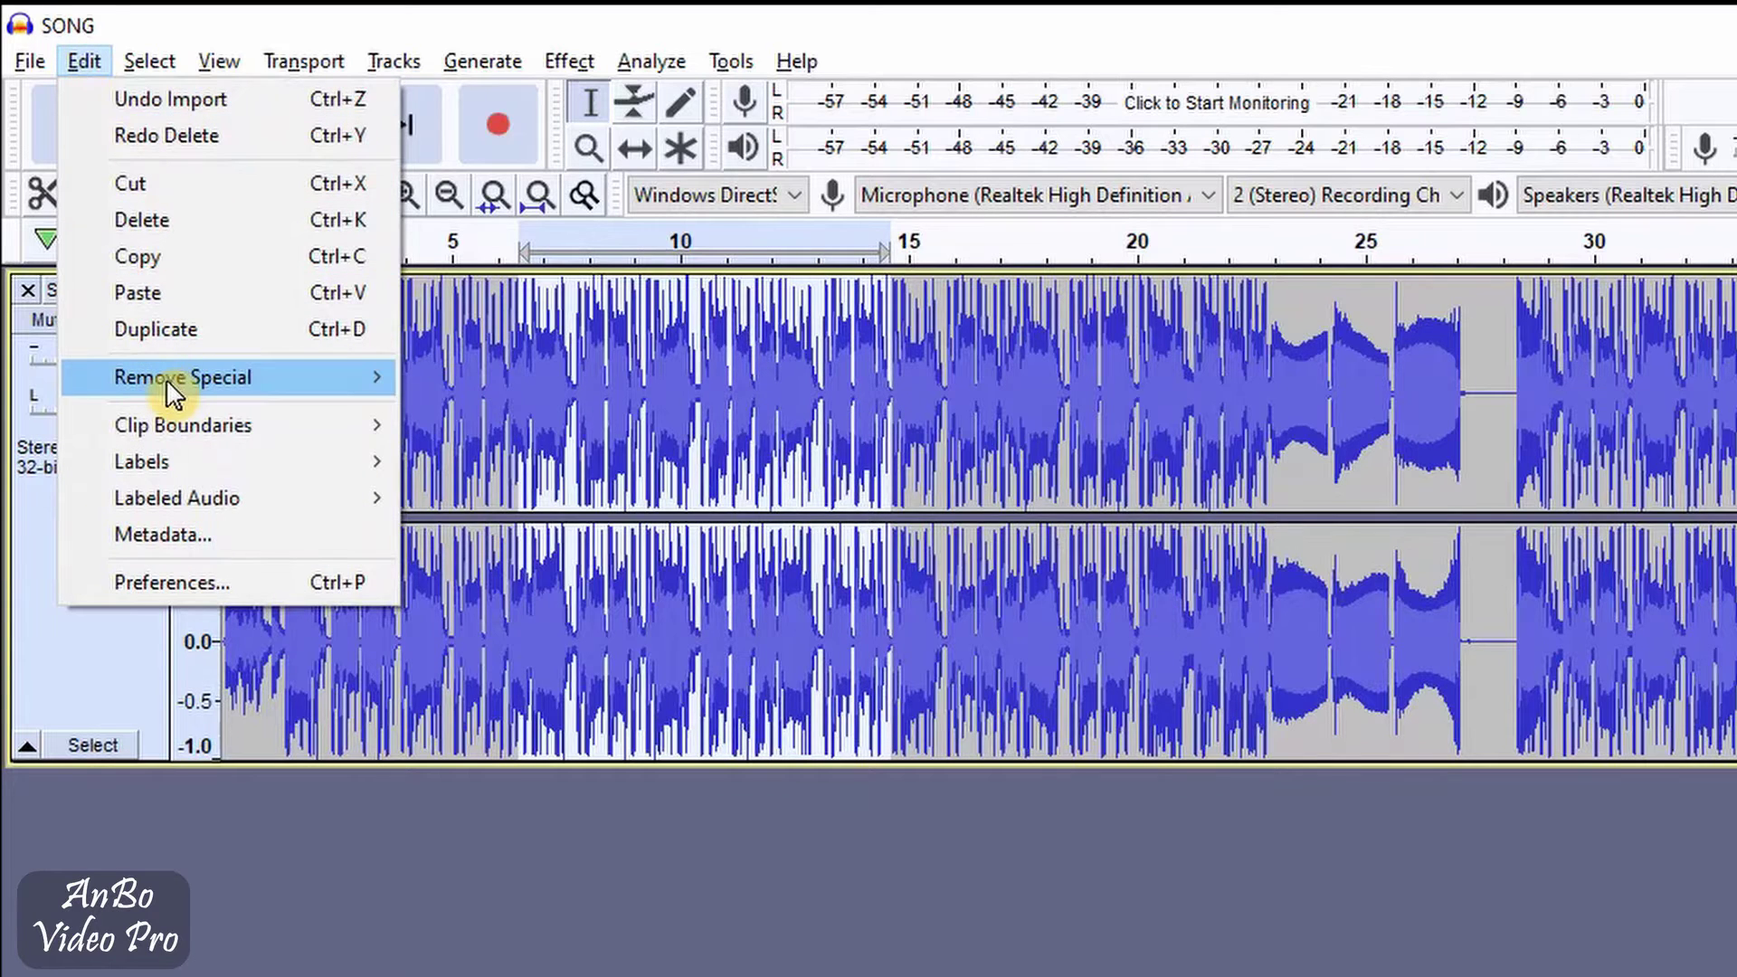
mouse_move(177, 377)
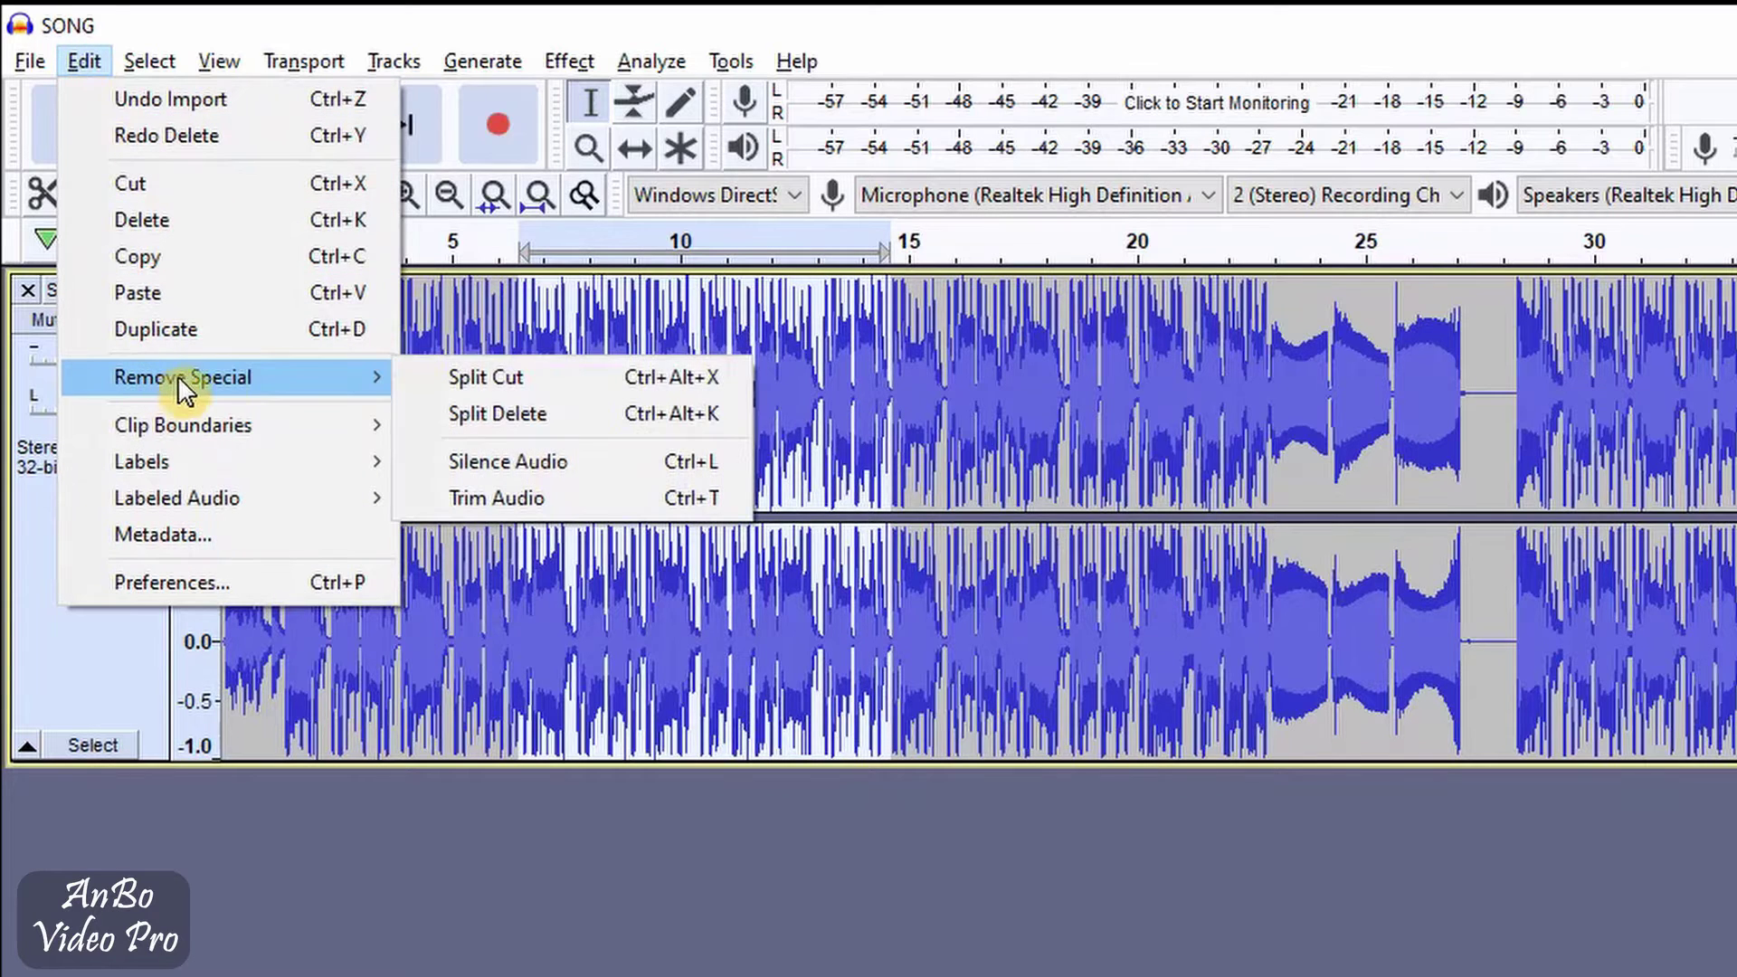
left_click(519, 416)
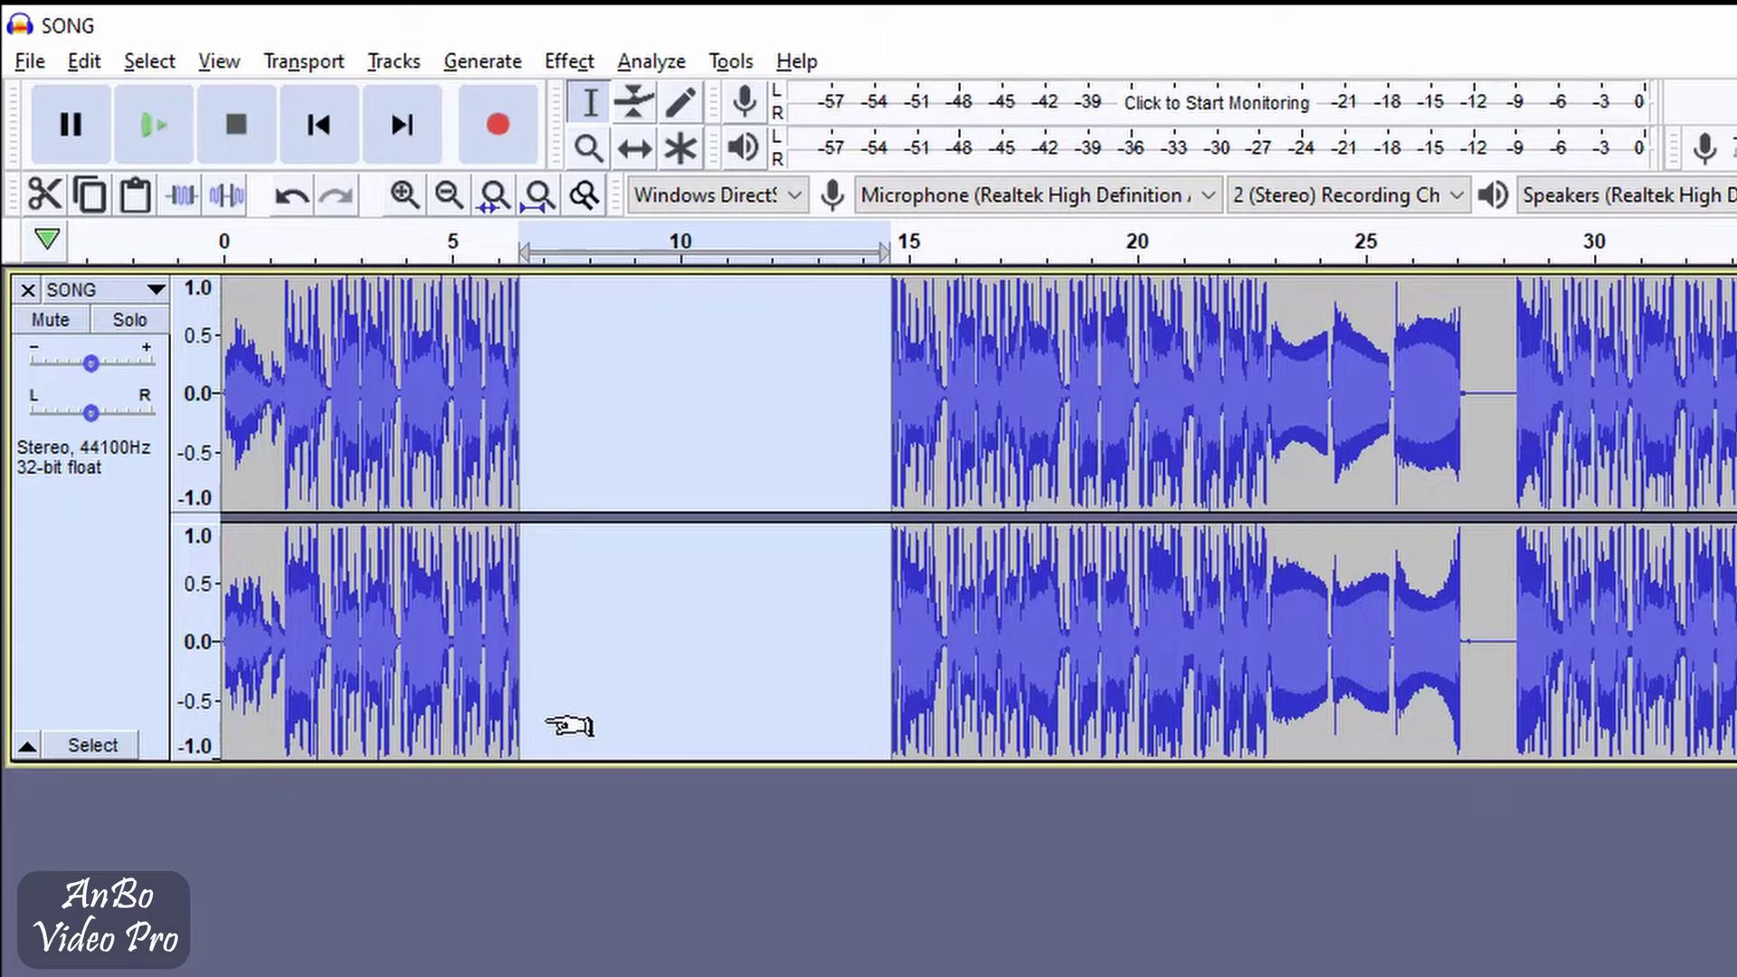
key("ctrl+z")
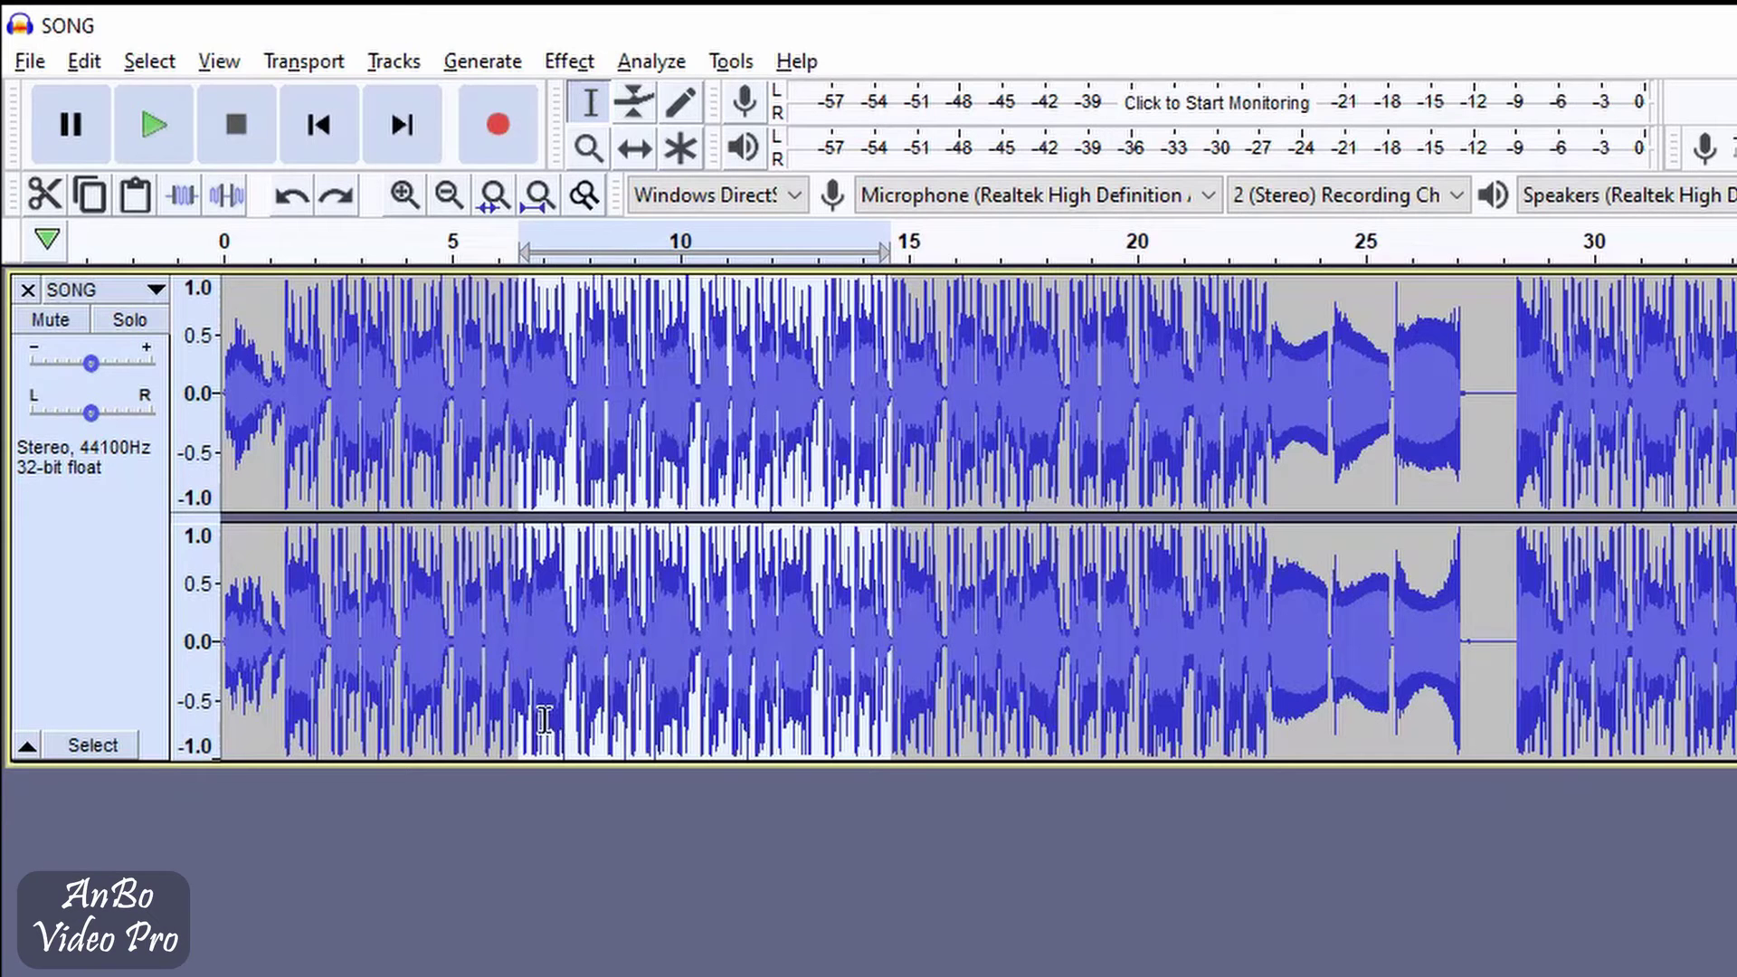
Split the SONG track's audio clip at about 8.4 seconds
left_click(596, 679)
scroll(588, 681, "up", 4, "ctrl")
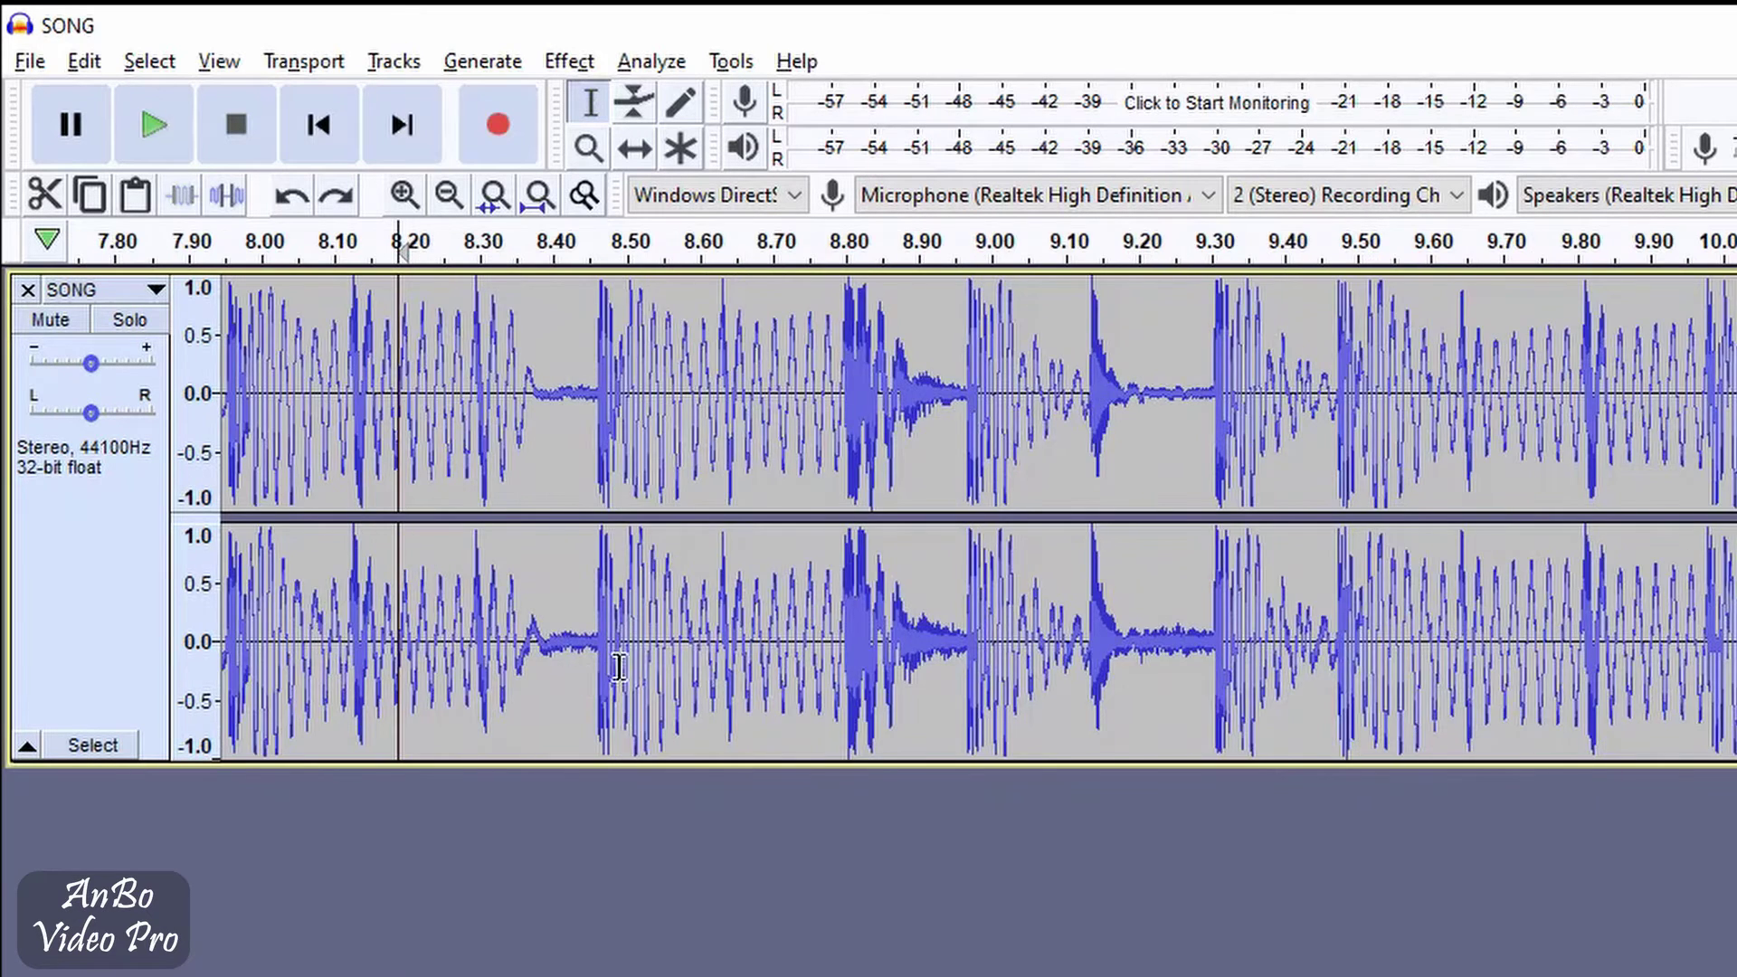
left_click(700, 641)
left_click(553, 376)
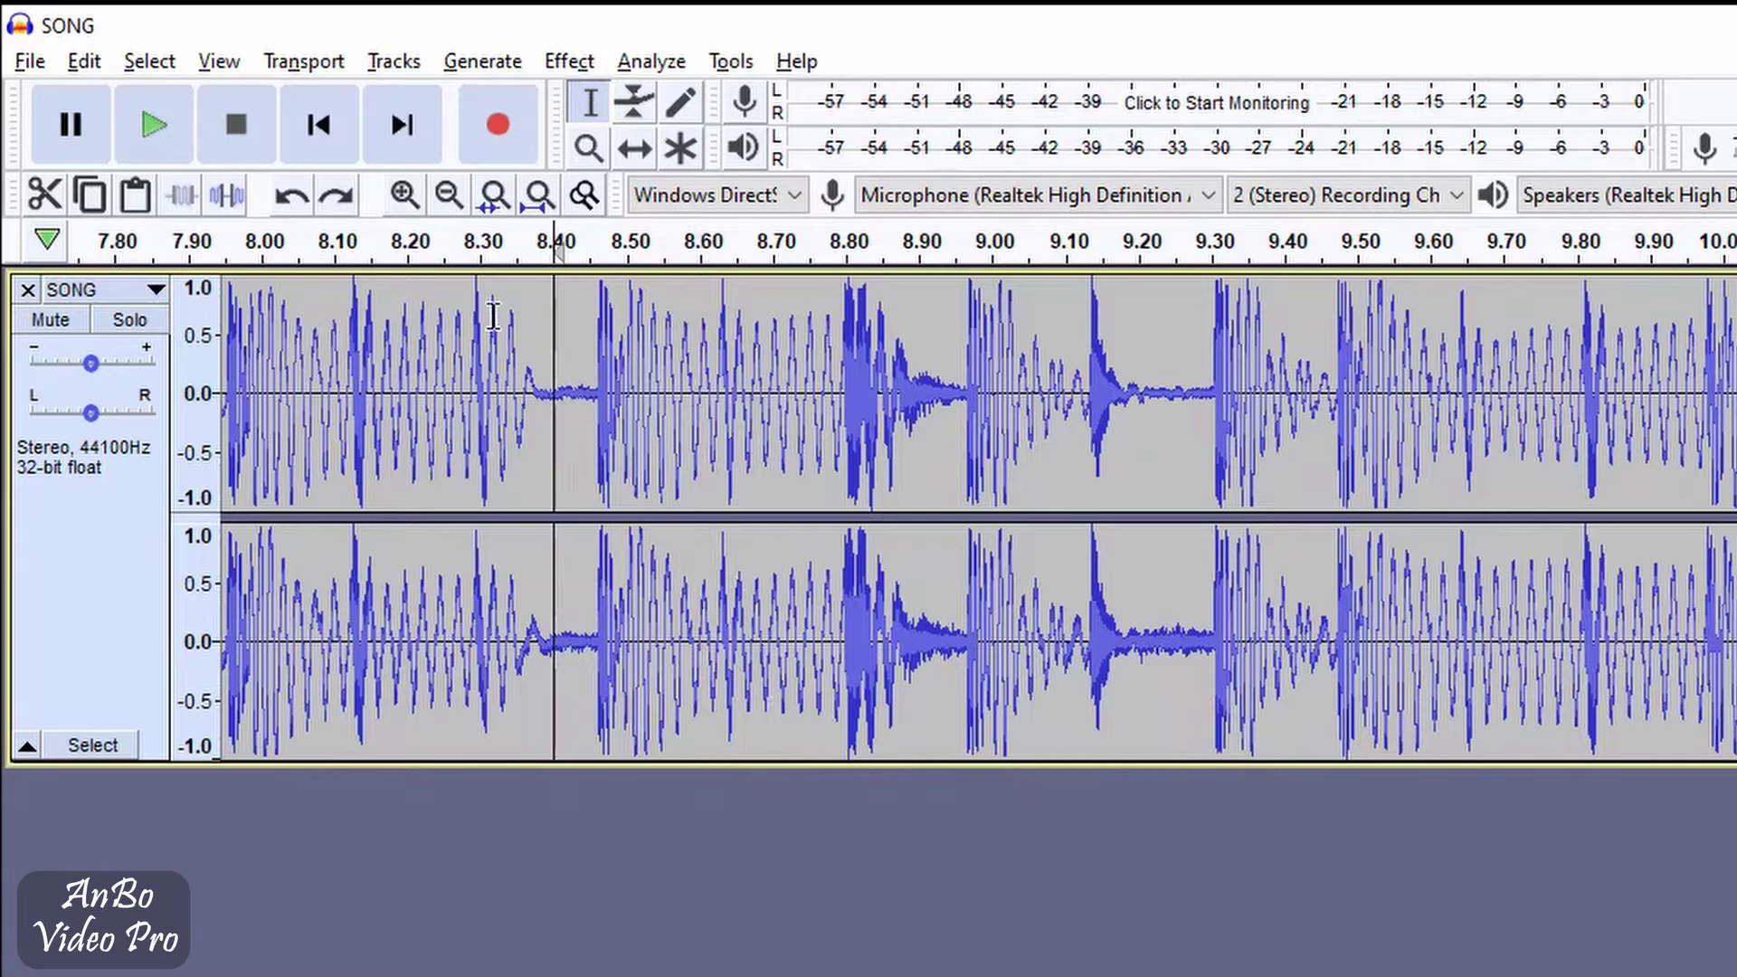
left_click(84, 61)
mouse_move(244, 421)
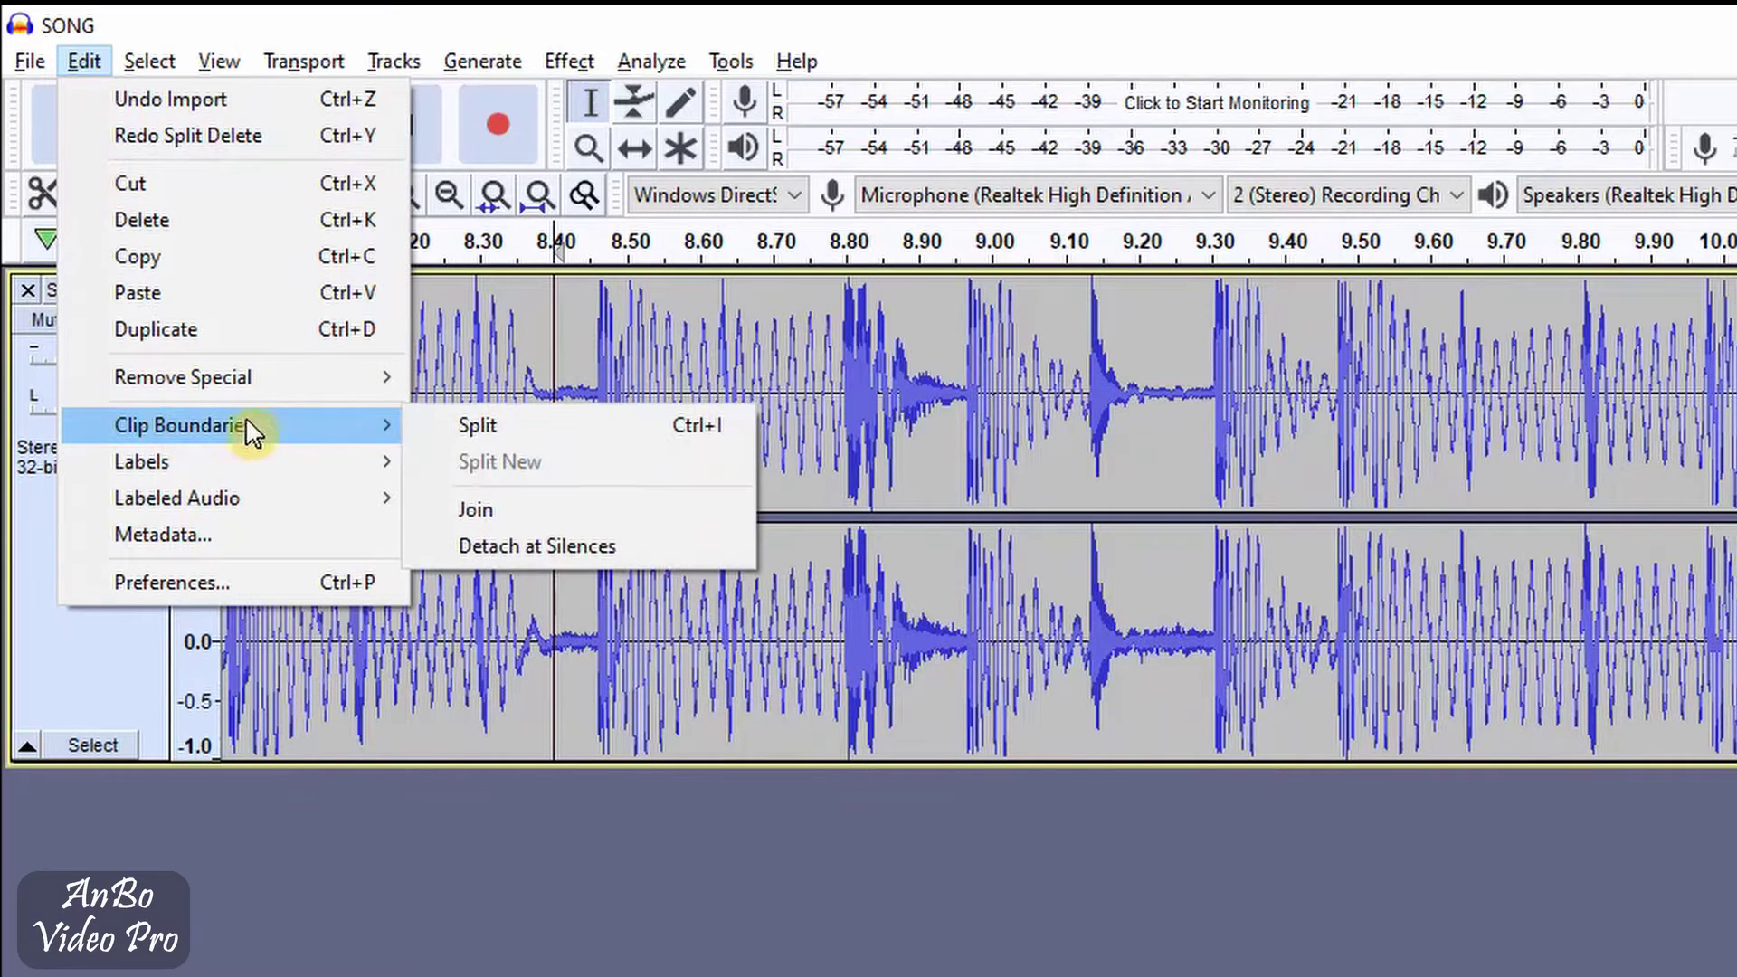
left_click(487, 427)
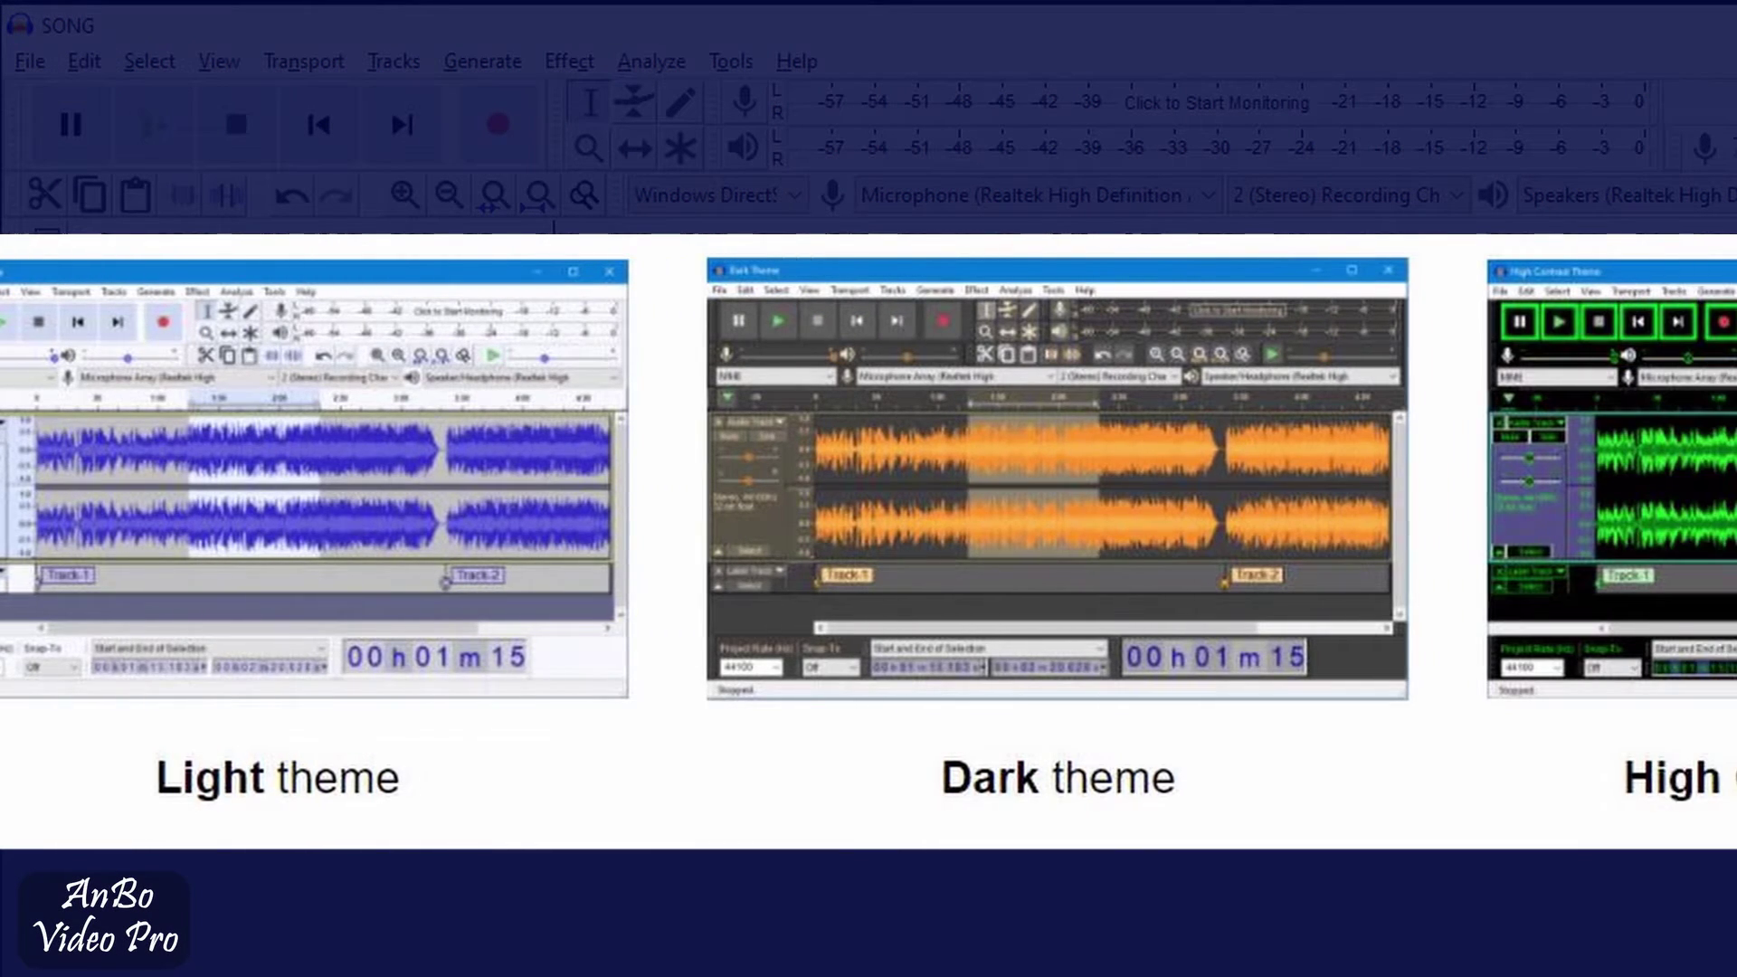
Set the interface theme to Dark in the preferences and apply it
left_click(84, 60)
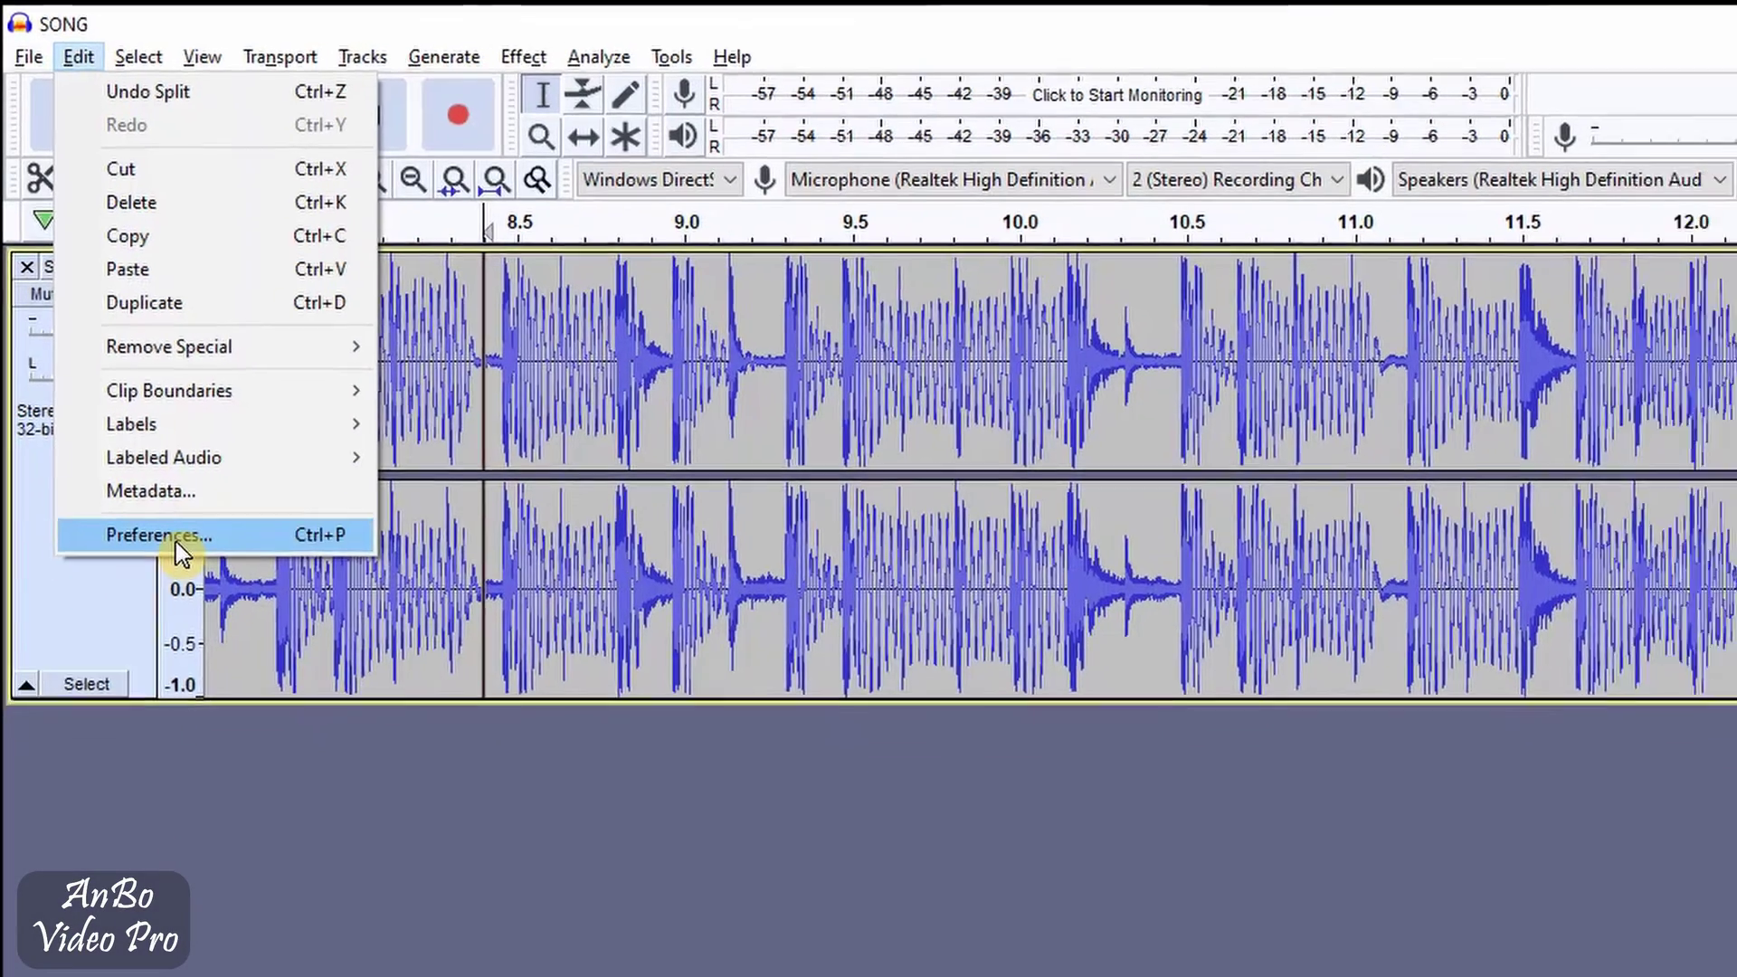
left_click(188, 584)
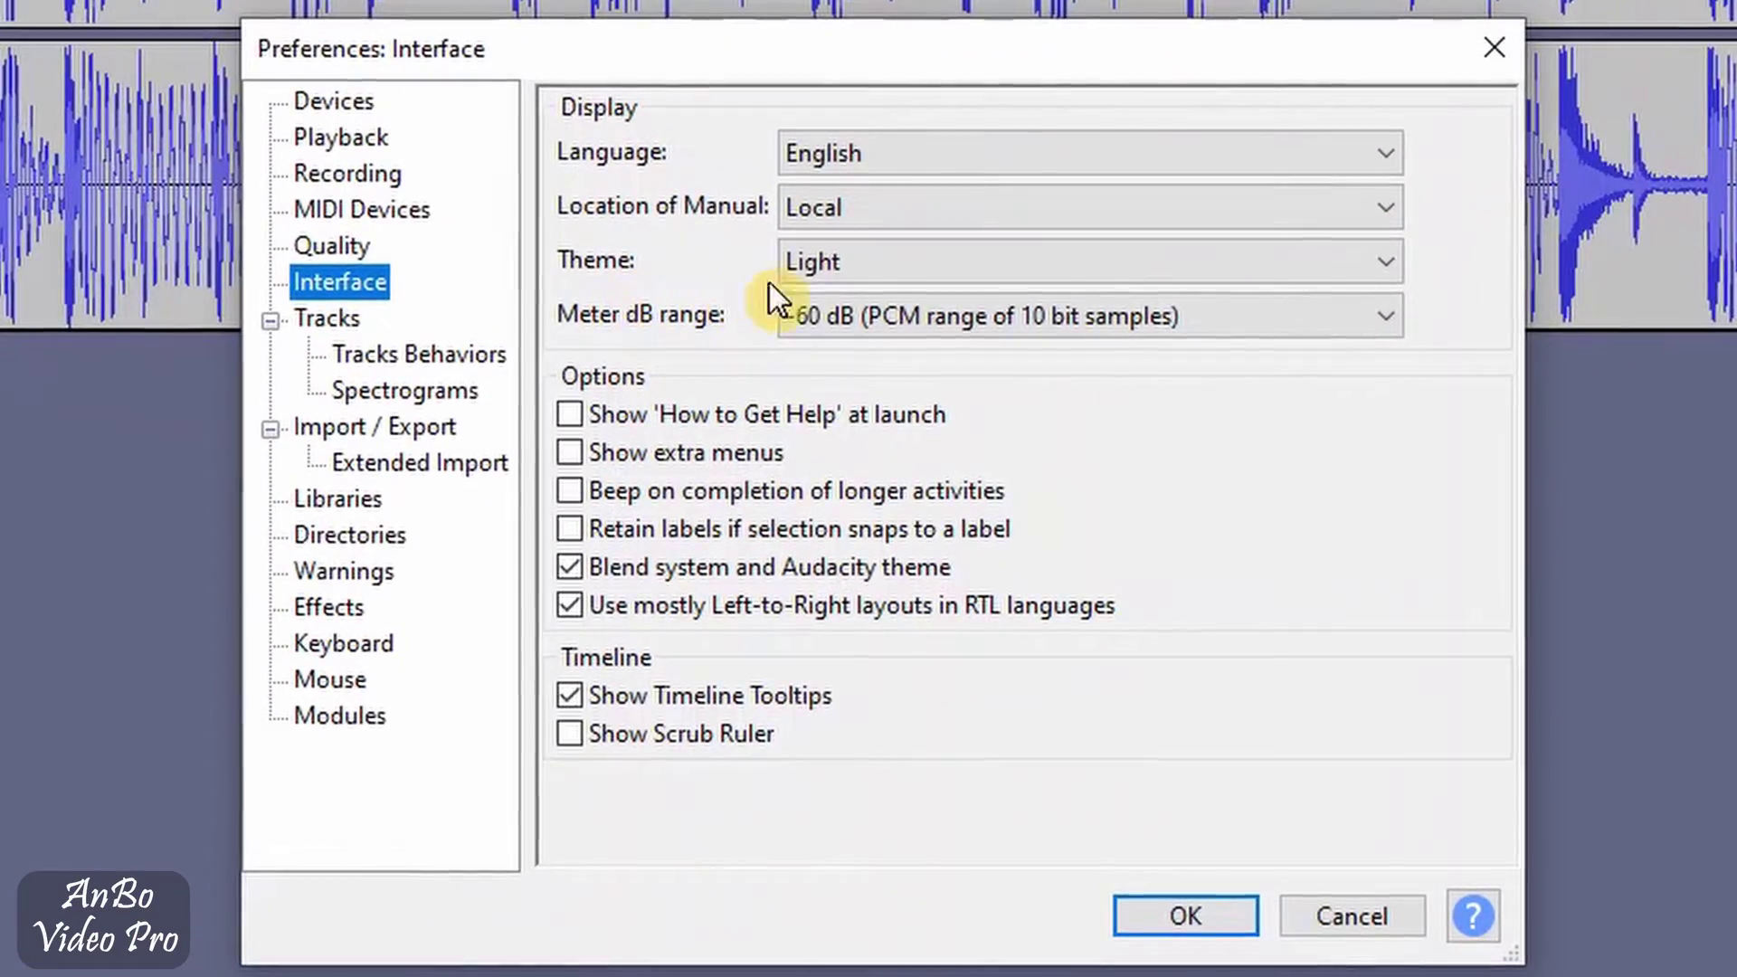
left_click(840, 260)
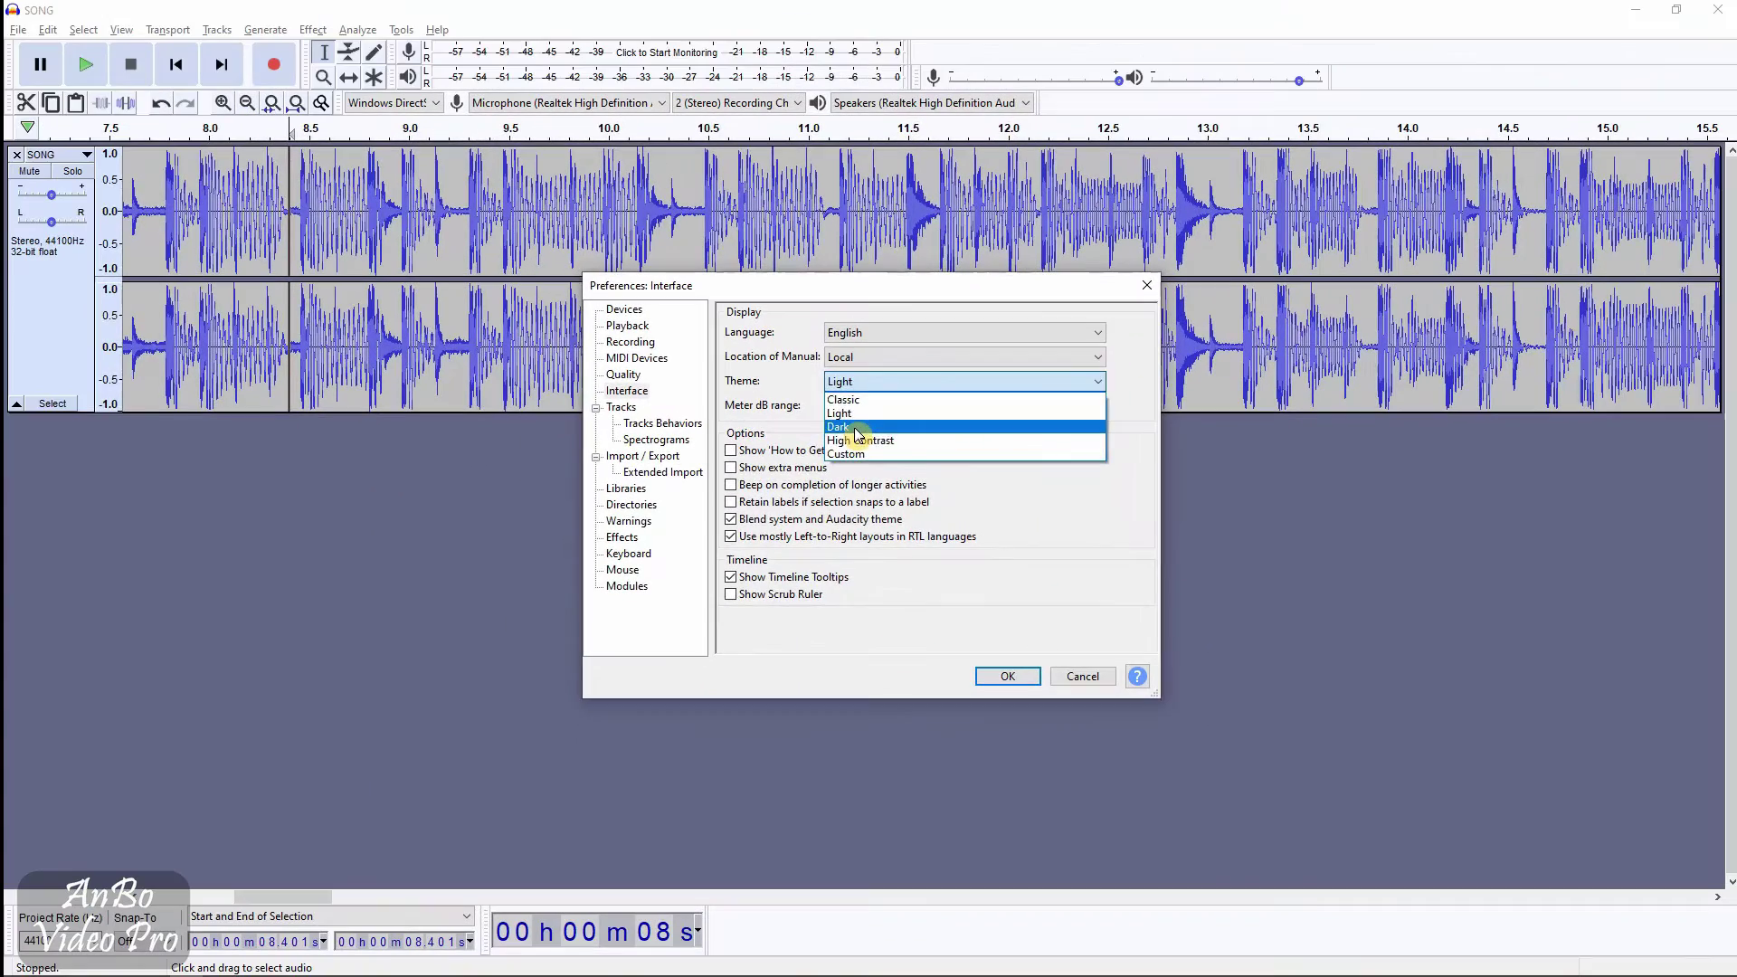
left_click(843, 387)
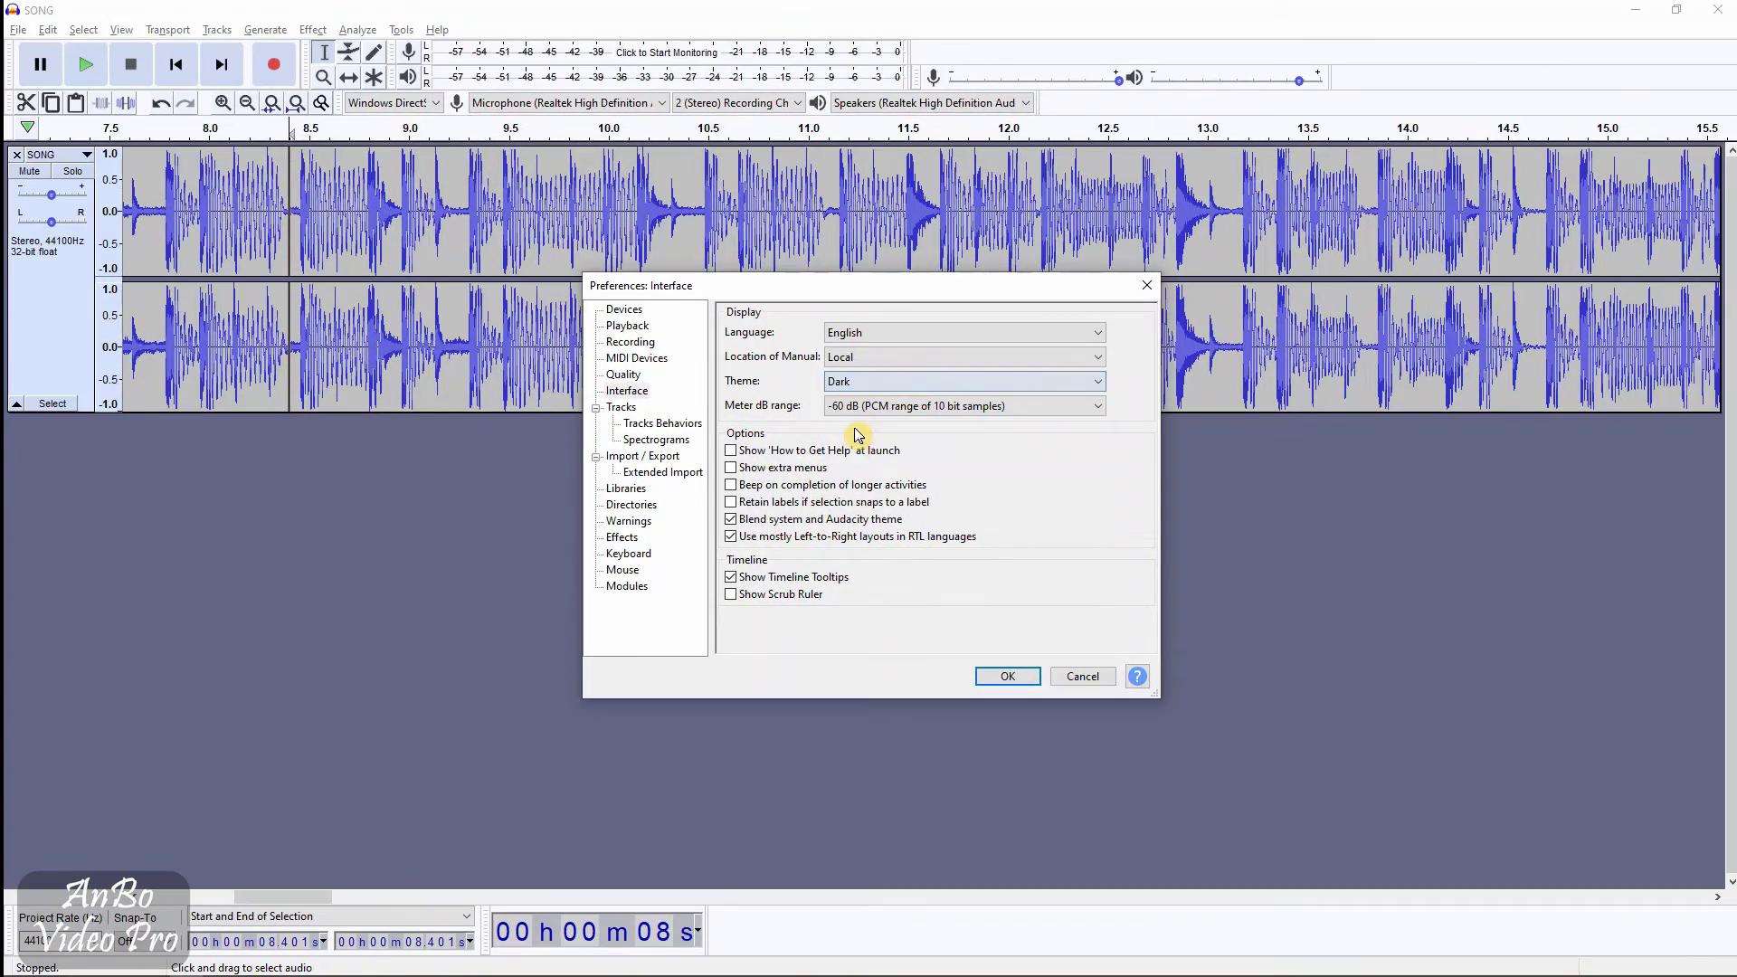
left_click(1008, 677)
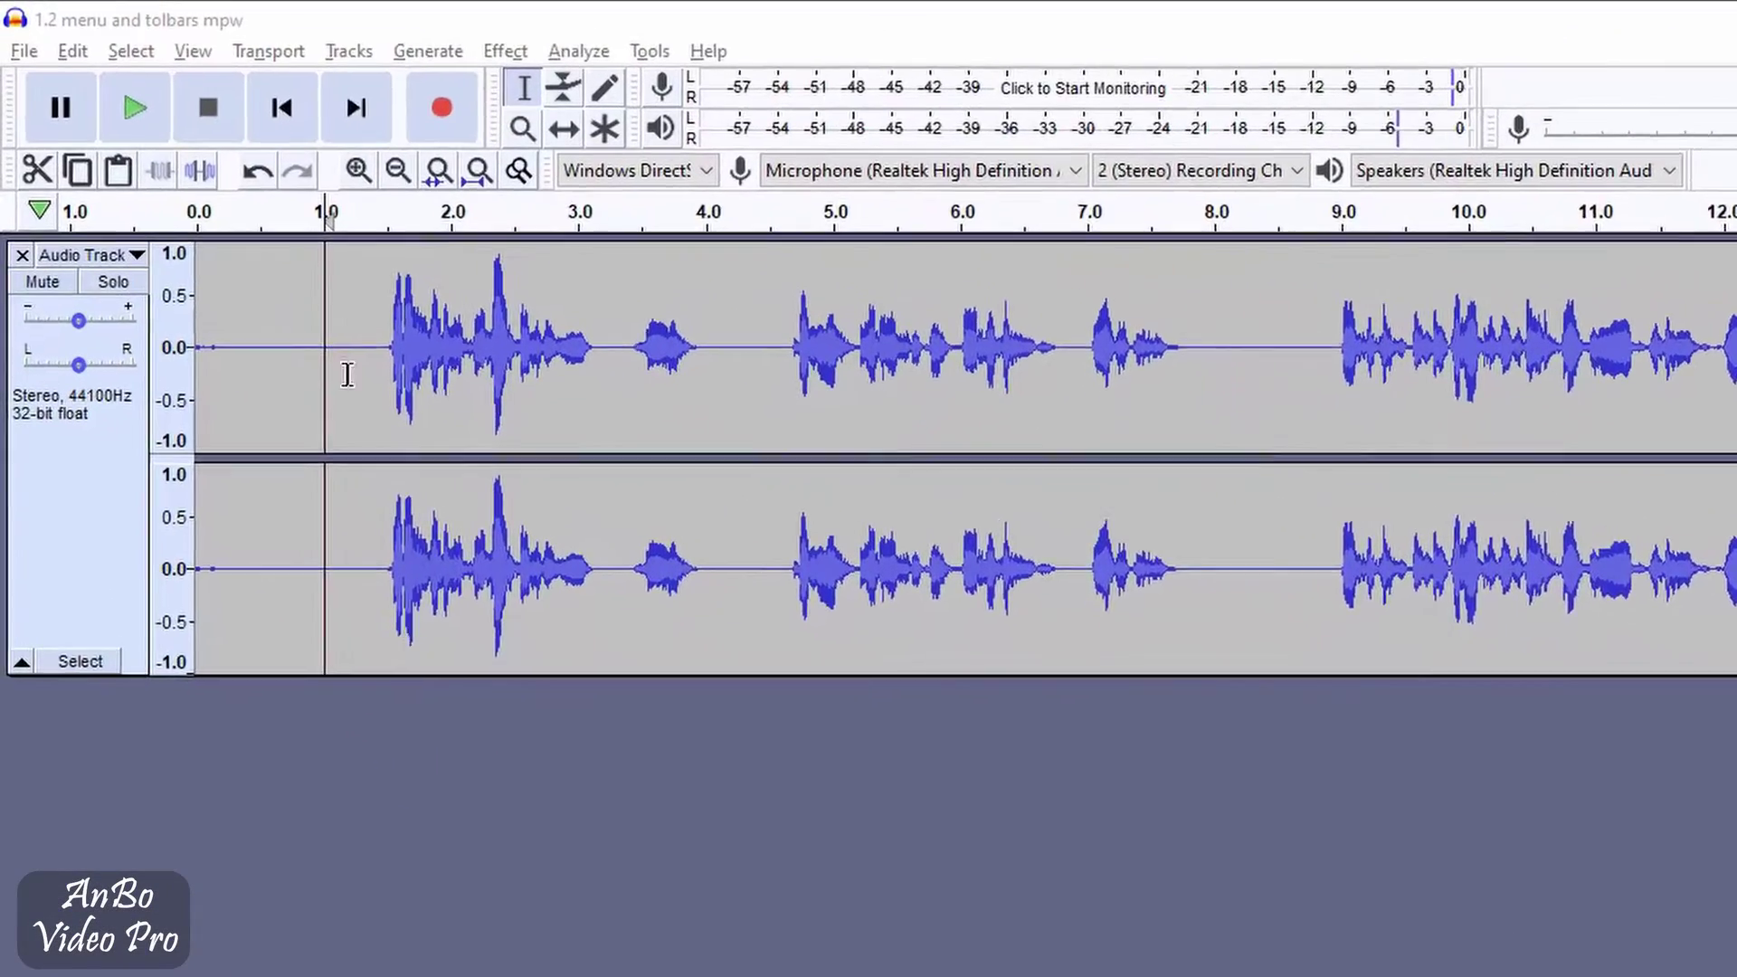
Select the audio between about 2.4 and 4.0 seconds in the 1.2 menu and tolbars mpw project and clear the selection
left_click(131, 51)
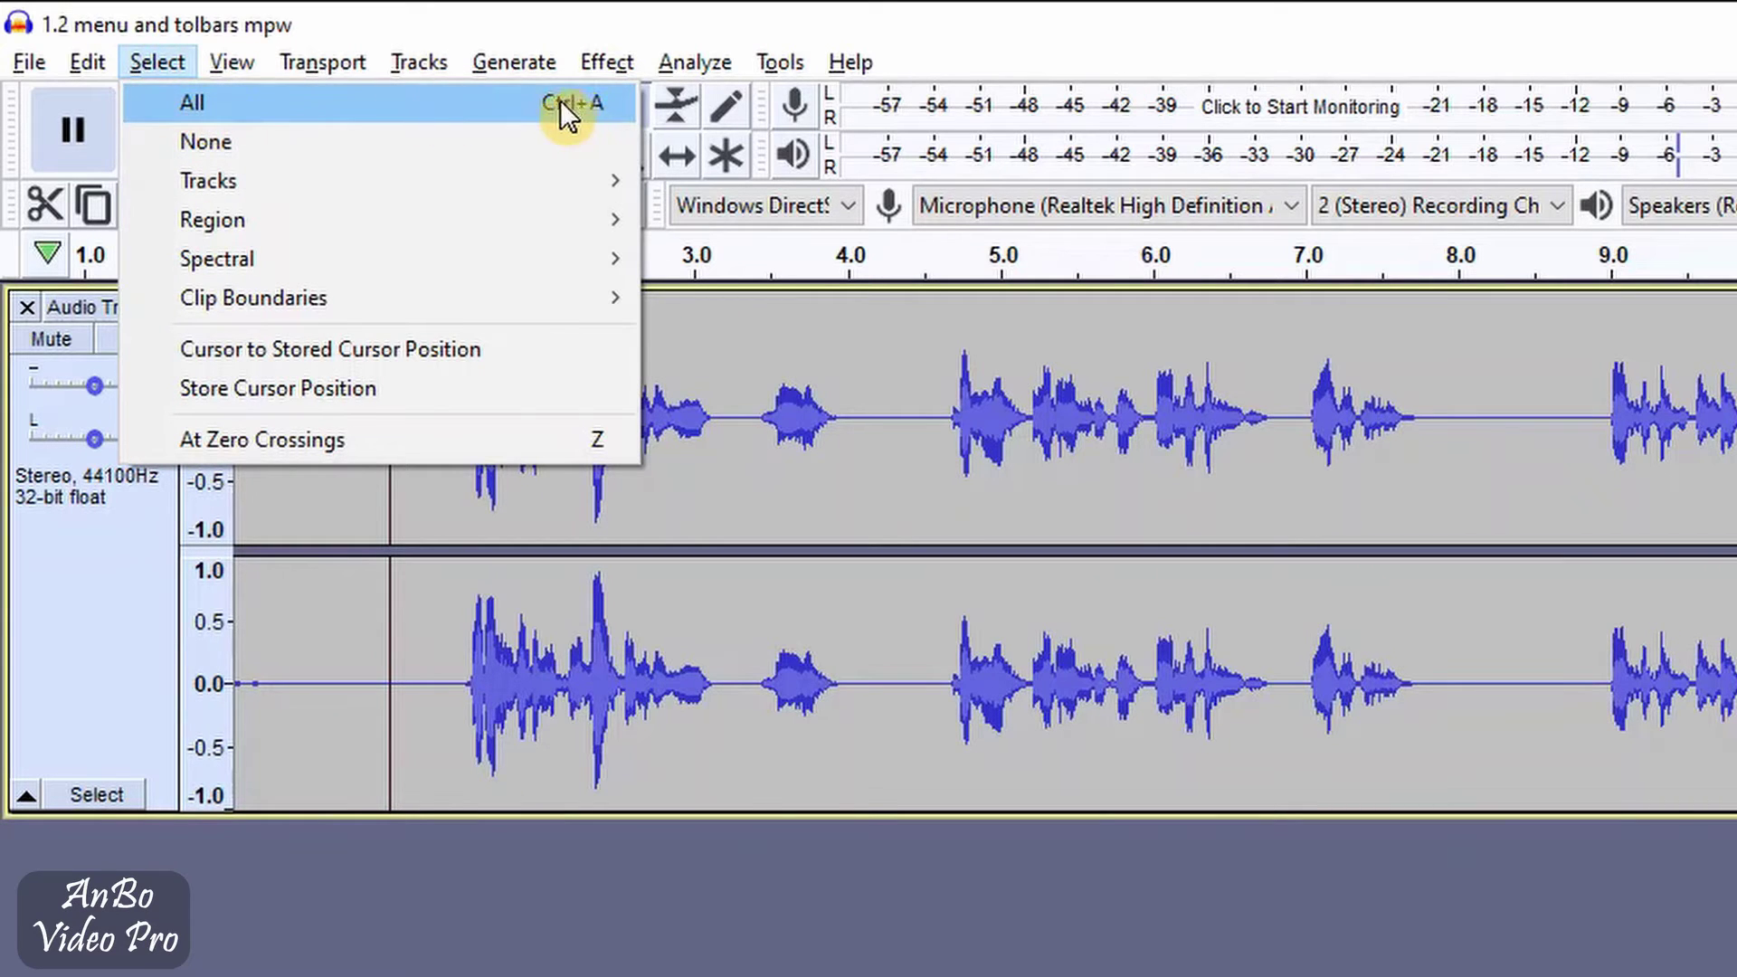
left_click(751, 867)
left_click_drag(601, 444, 853, 462)
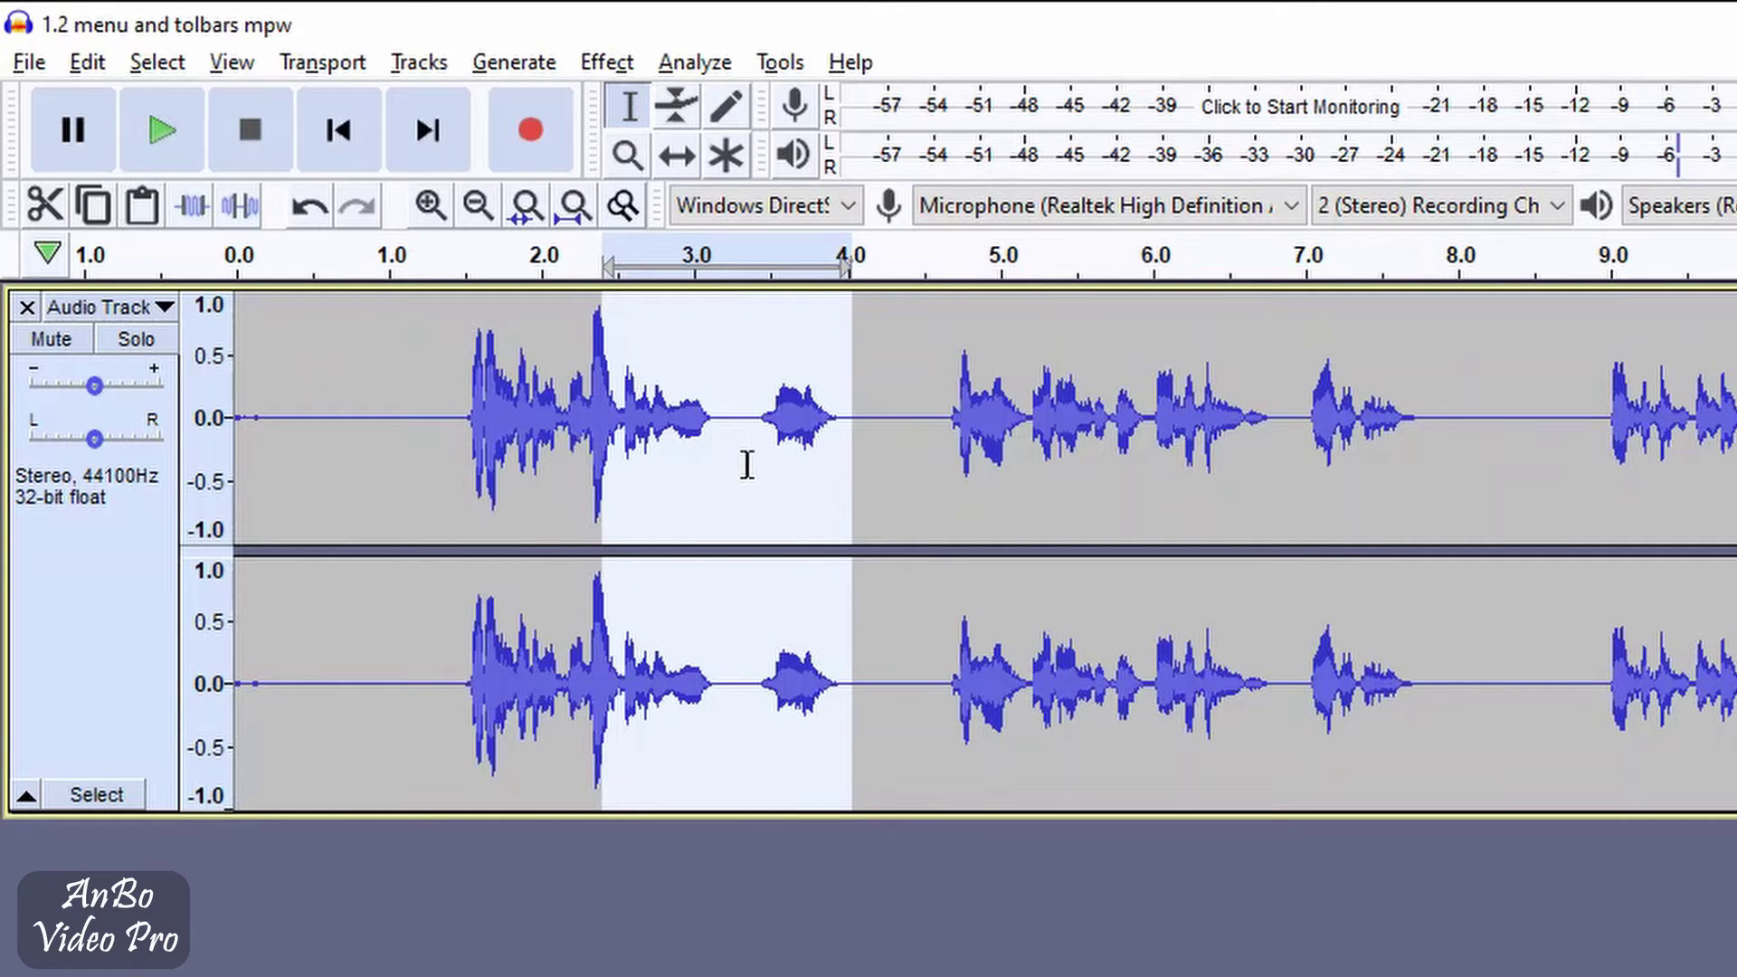
left_click(463, 427)
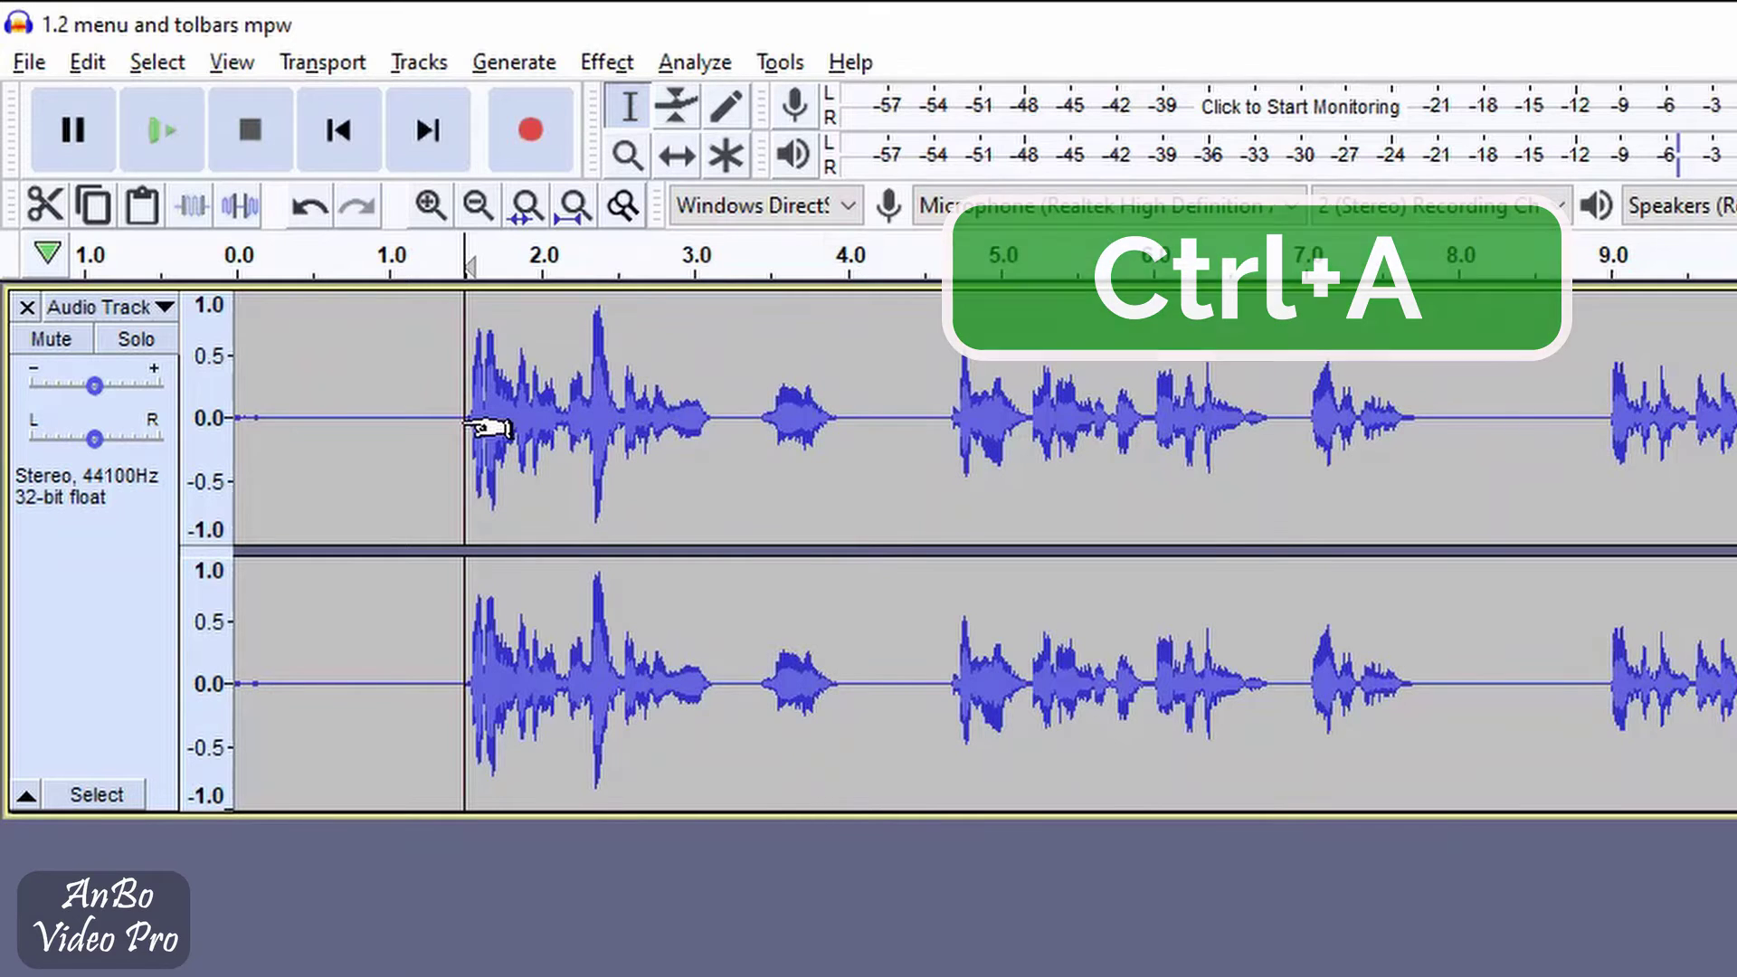
Select all audio and clear it, and repeat the full selection using the audio track's own select control
key("ctrl+a")
left_click(461, 423)
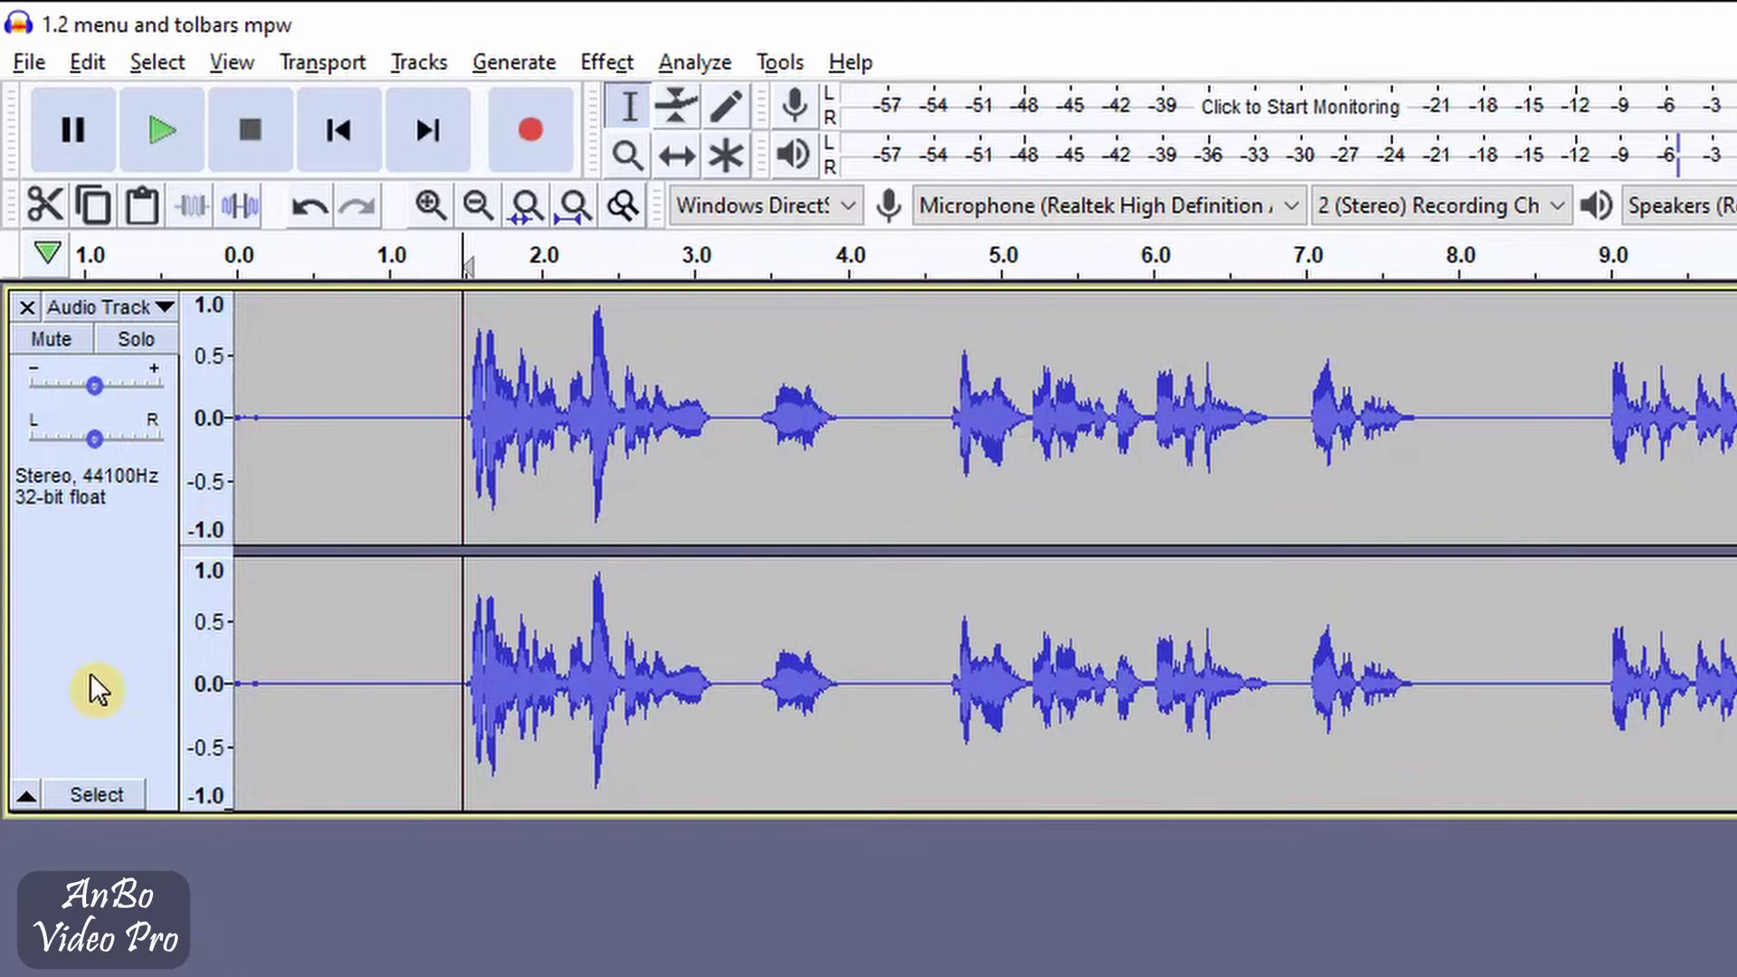
left_click(105, 791)
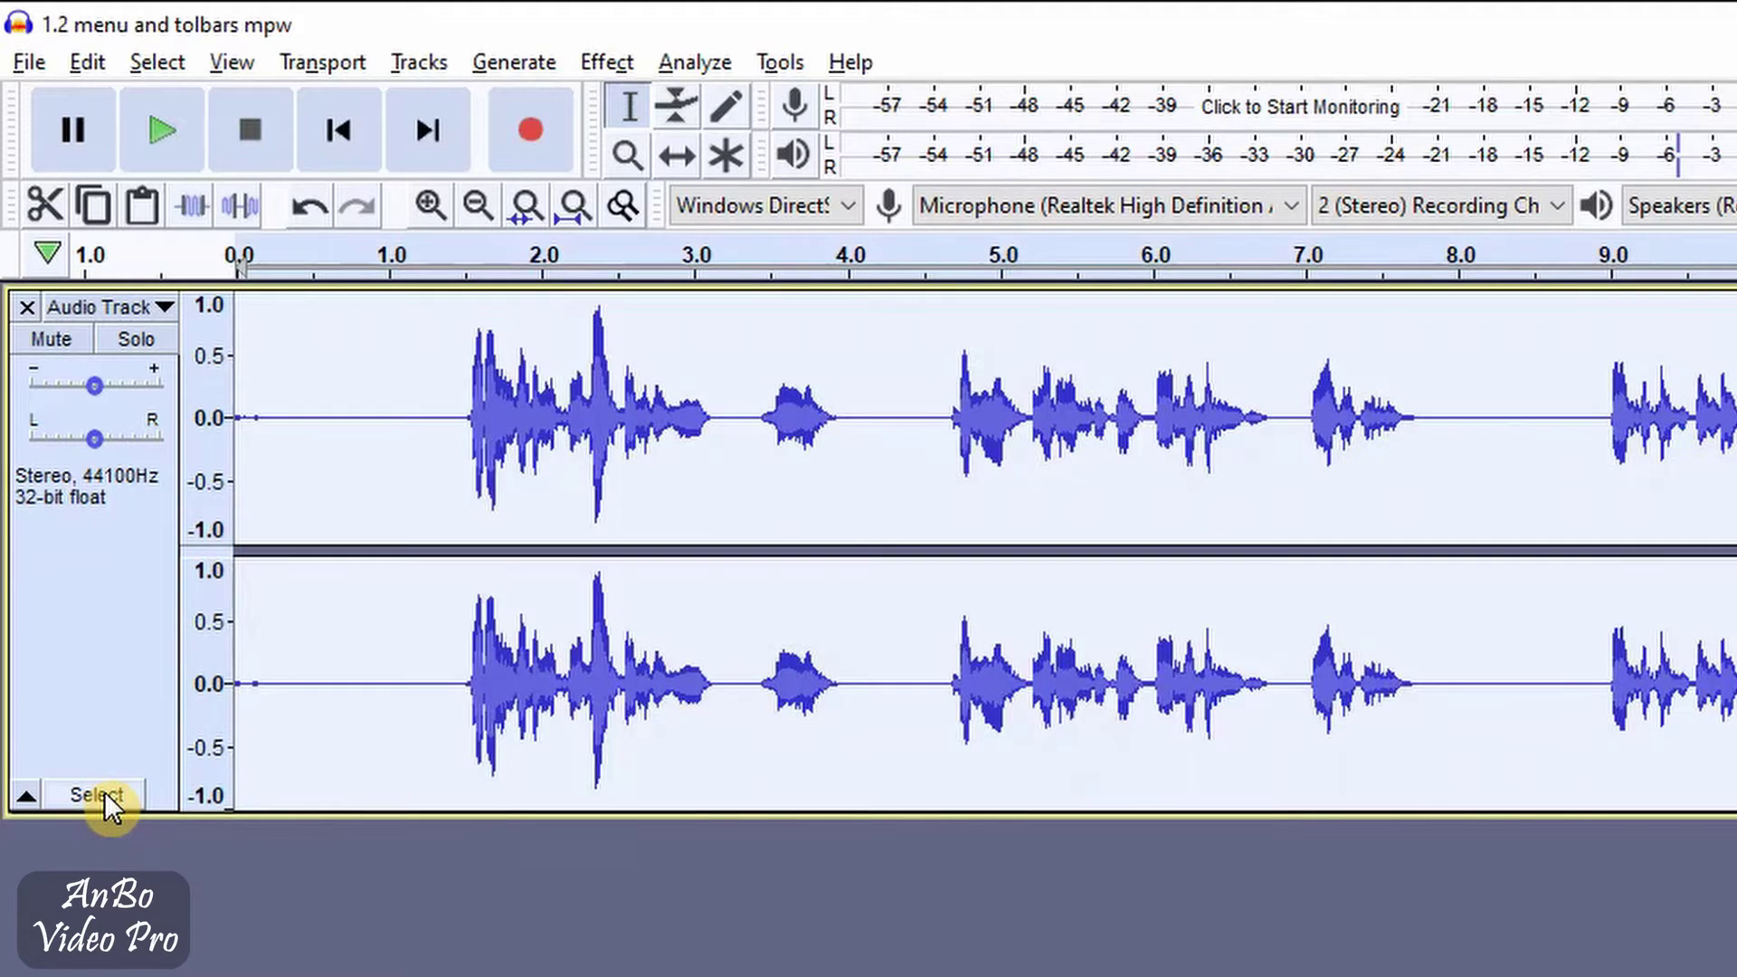
left_click(475, 702)
Review the available zoom commands and zoom the timeline in and out with the cursor at about 3.1 seconds
left_click(251, 58)
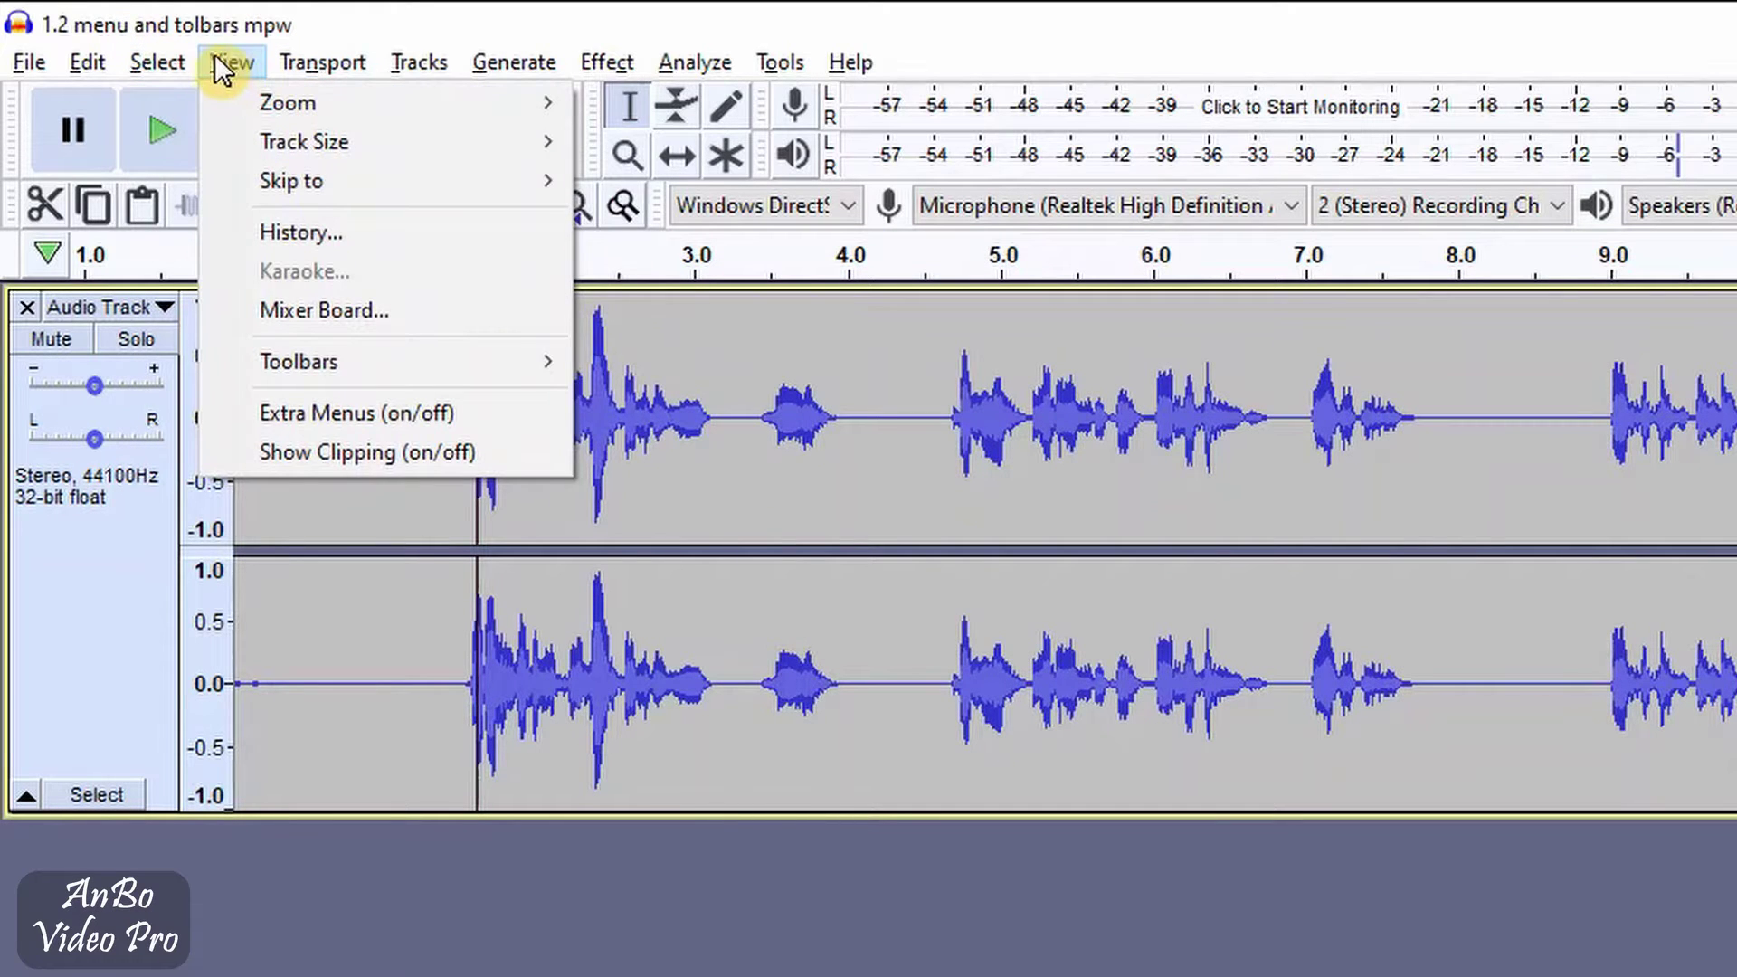
mouse_move(357, 101)
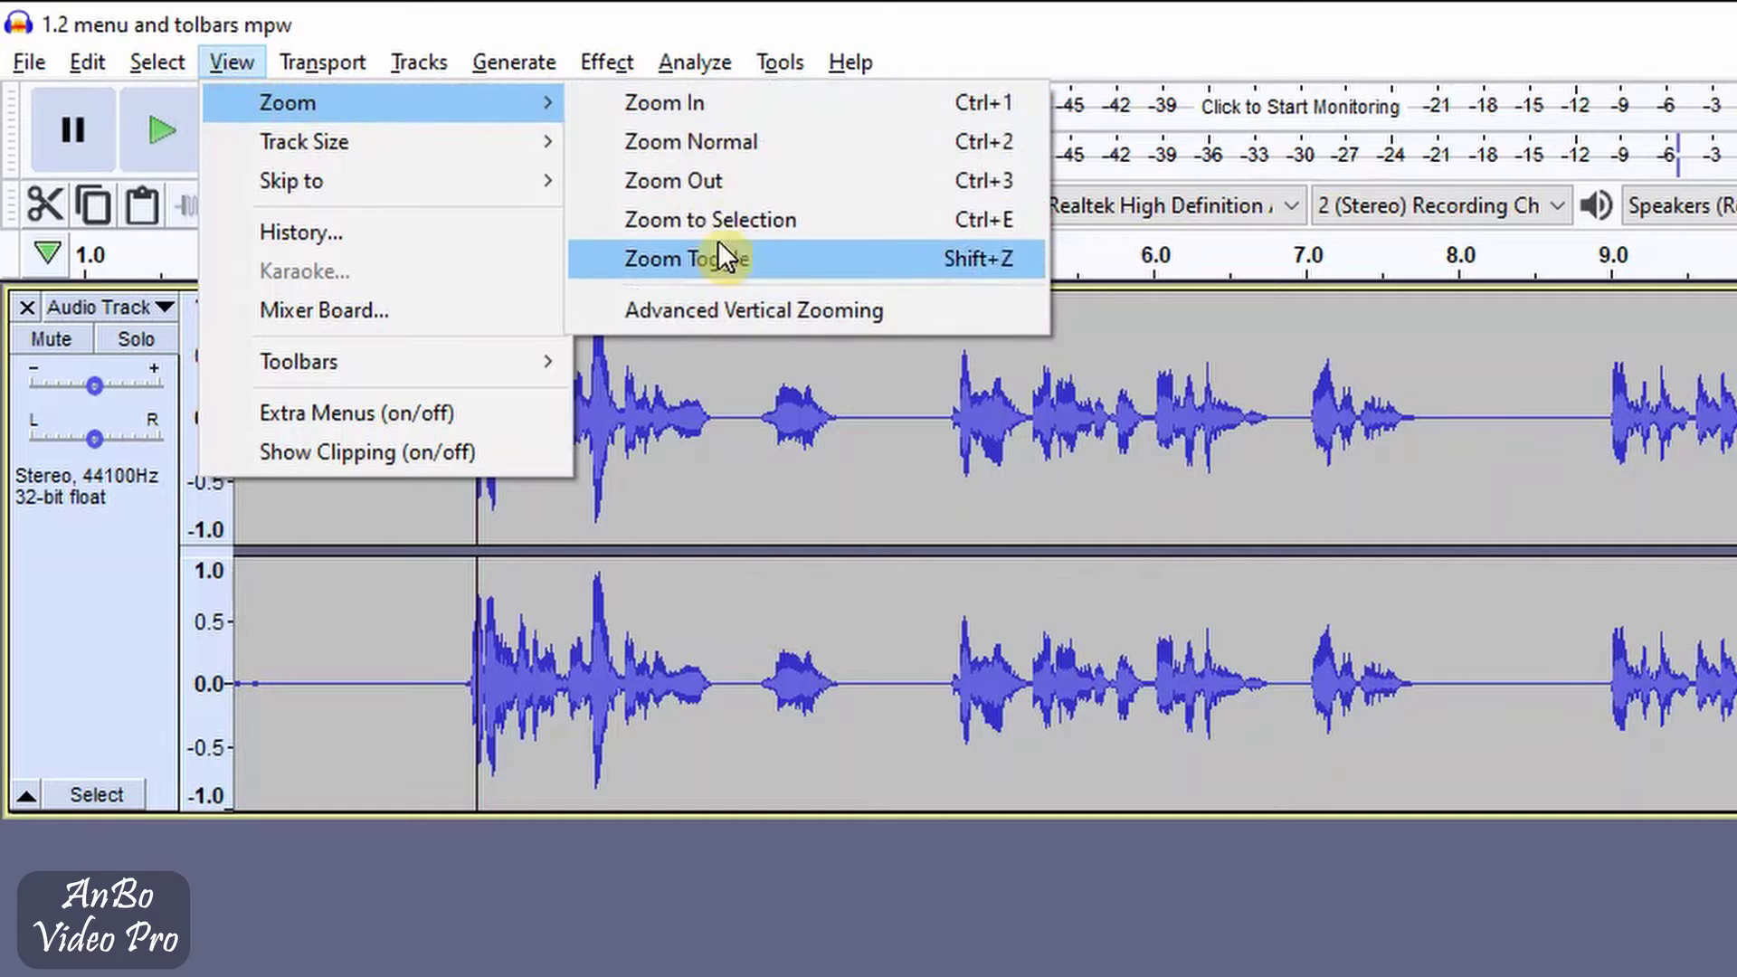
left_click(709, 434)
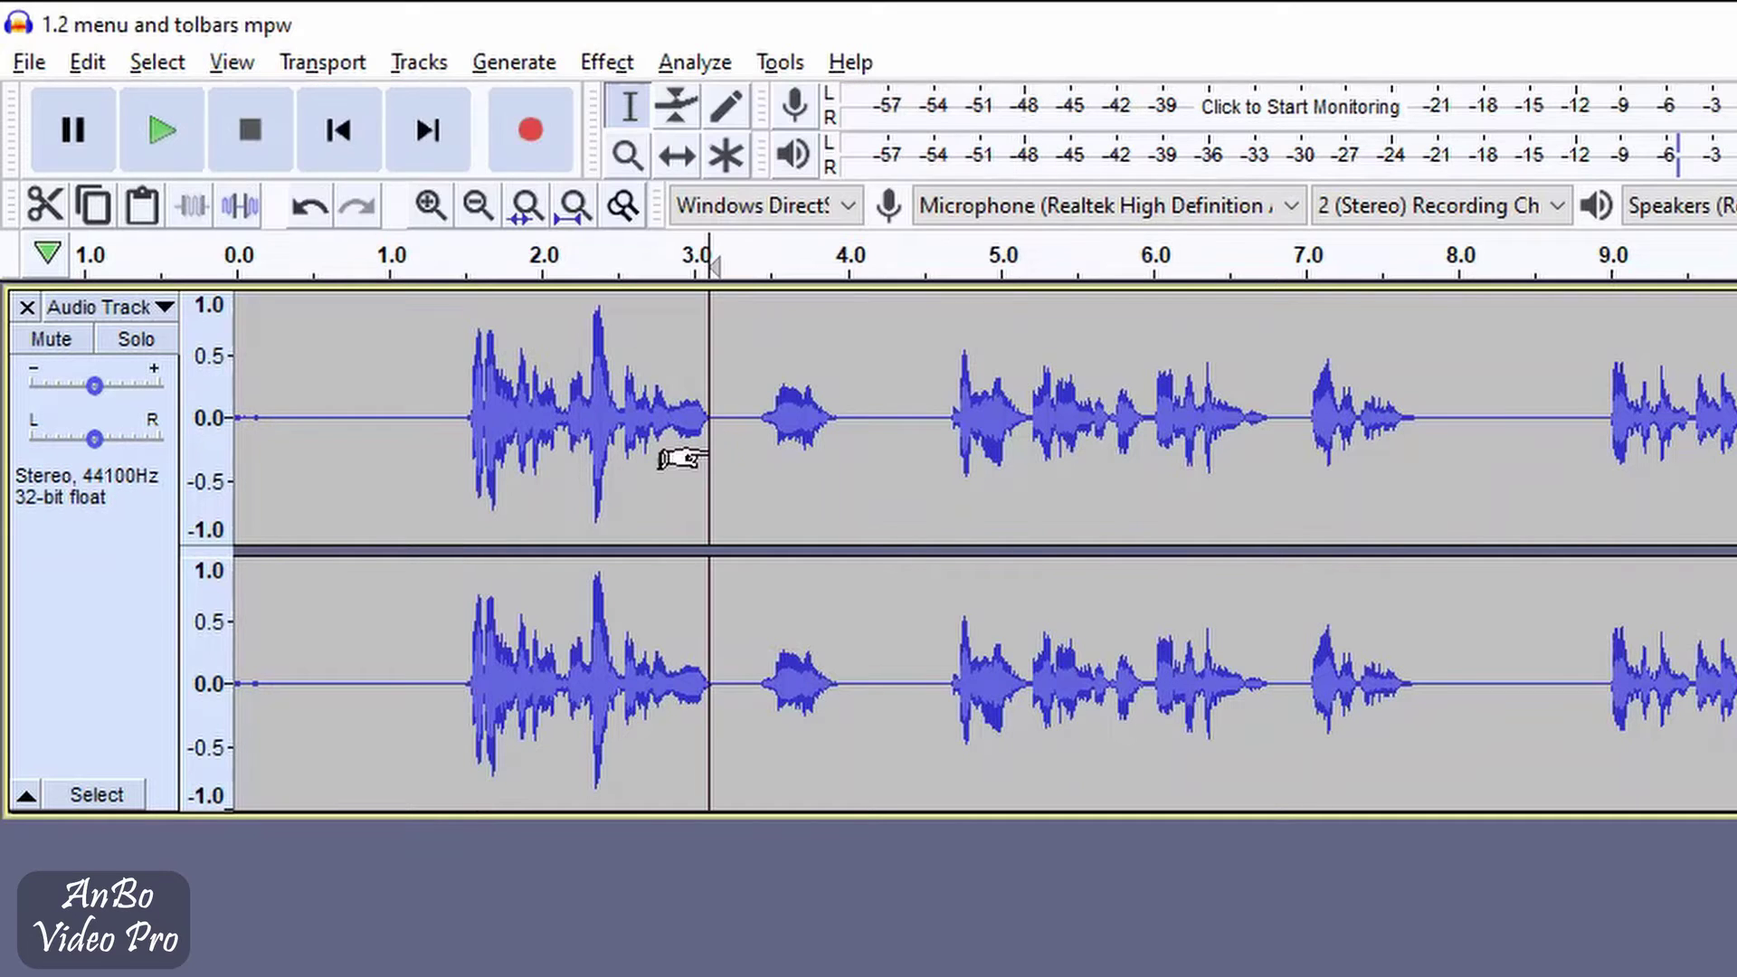
left_click(431, 205)
left_click(431, 205)
left_click(476, 207)
left_click(472, 205)
left_click(471, 205)
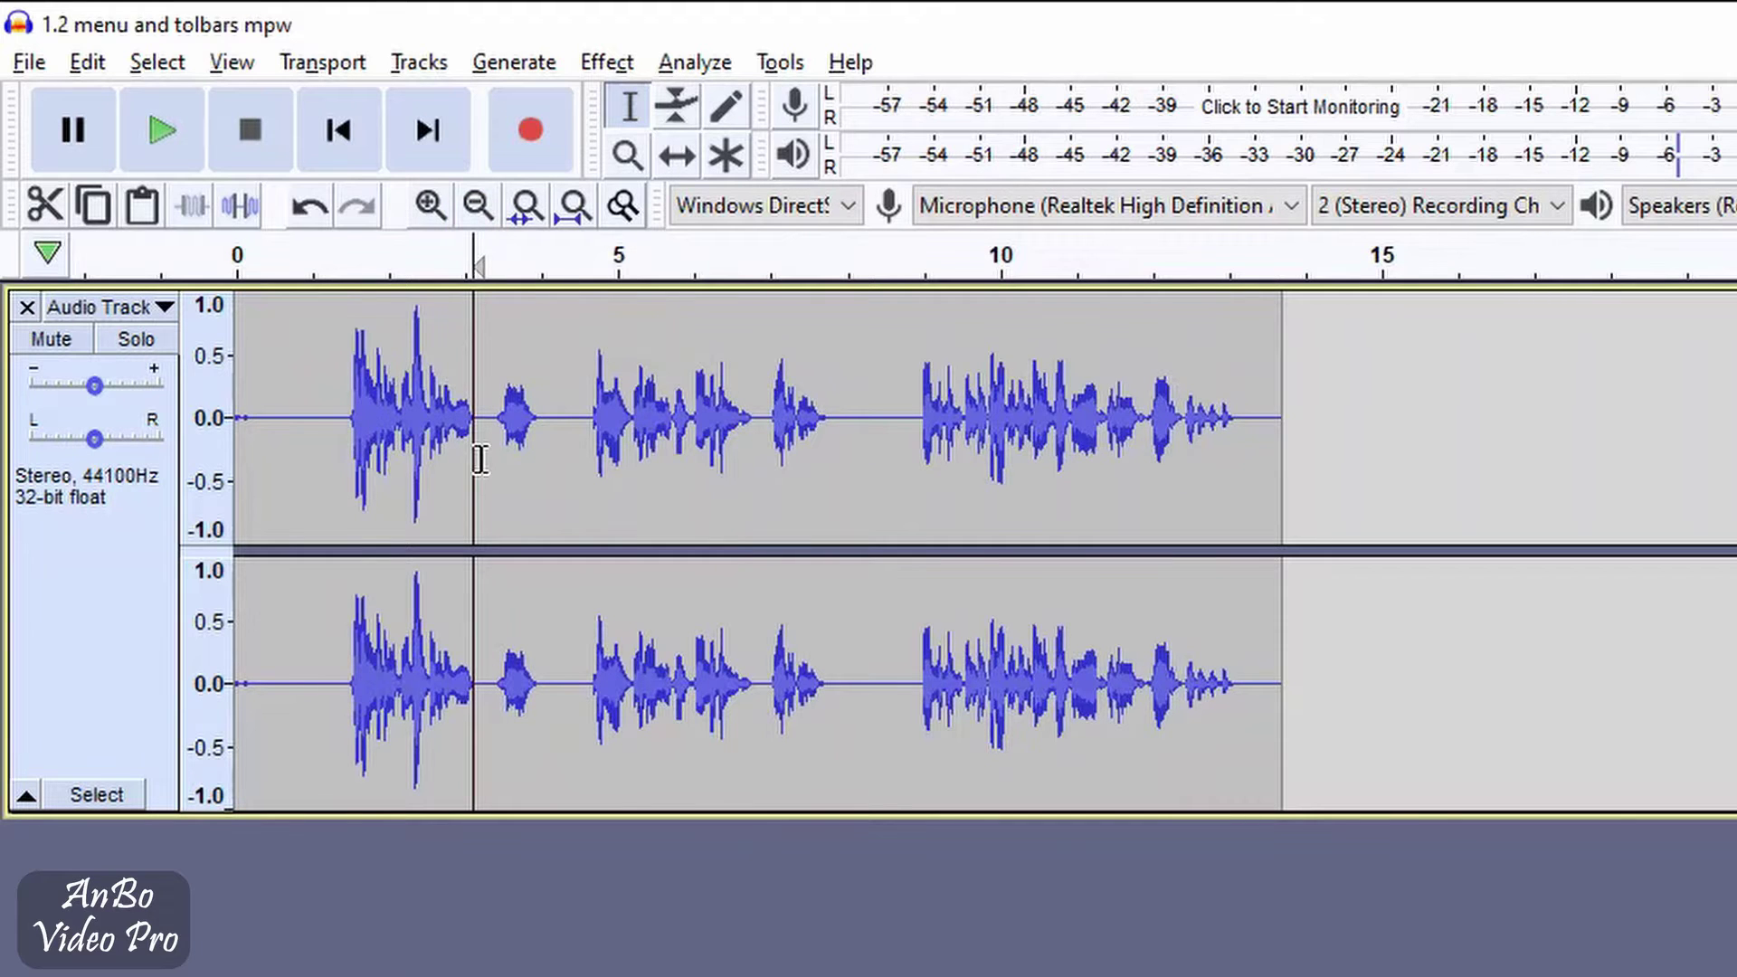
Magnify the waveform around 3.5 to 4.7 seconds and return to an overview of the whole clip
scroll(494, 466, "up", 1)
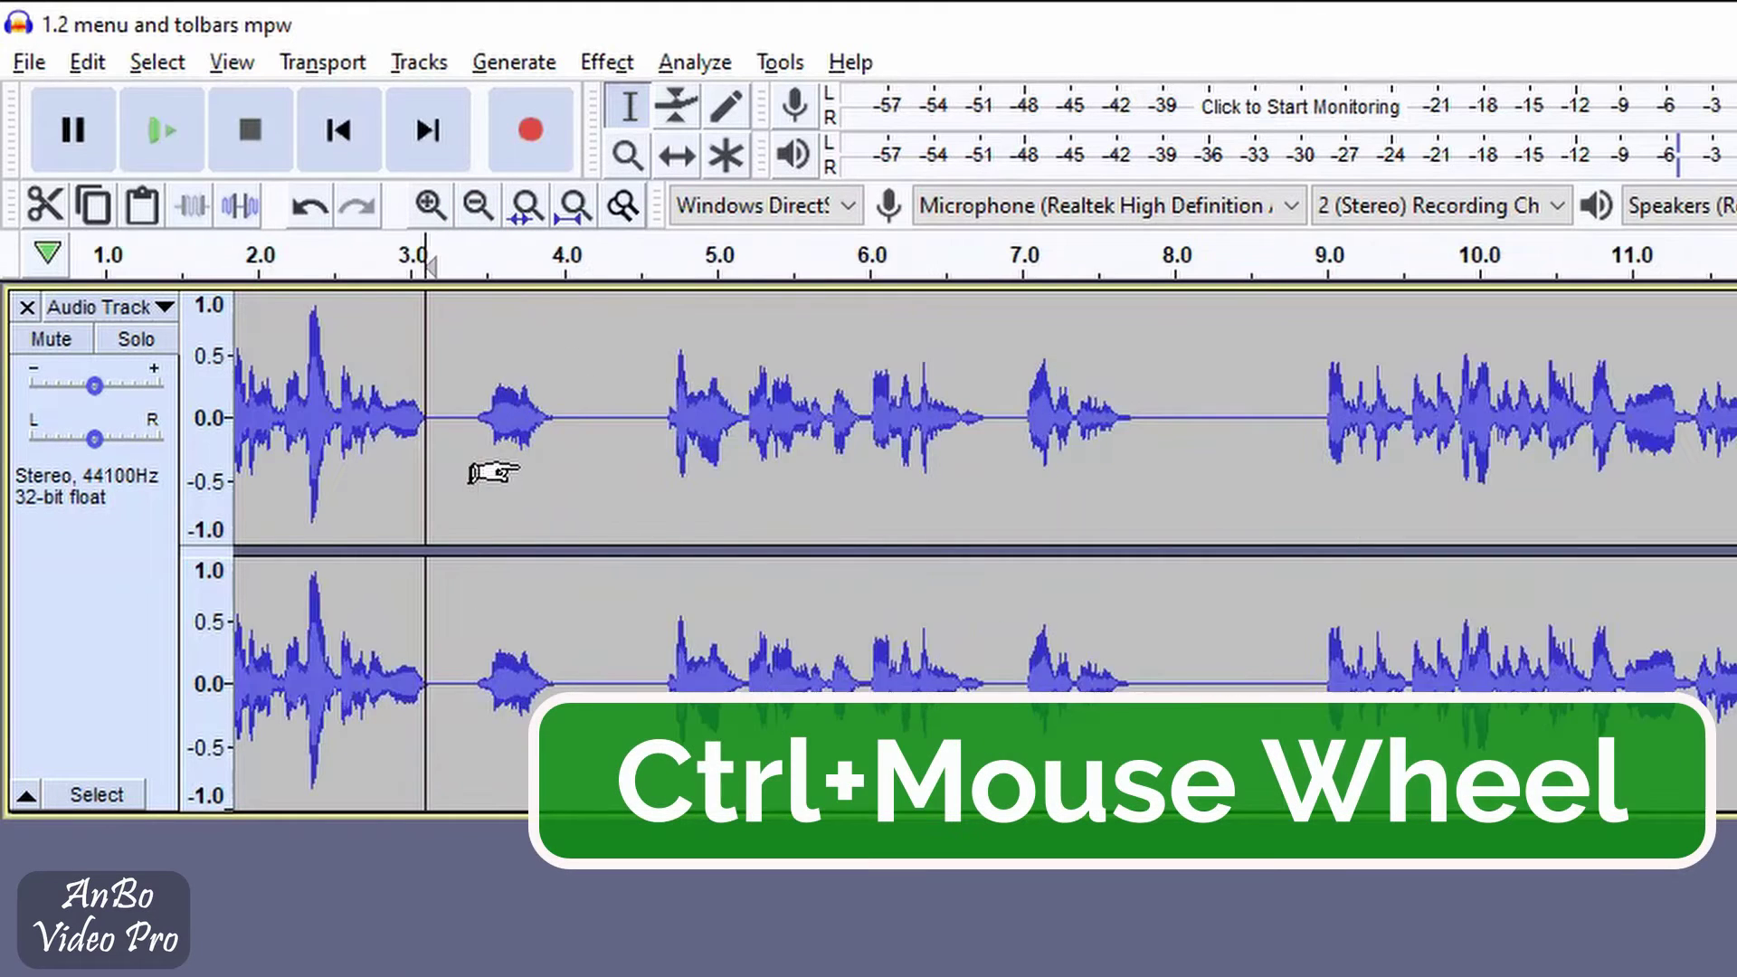
scroll(493, 471, "up", 1)
scroll(488, 472, "down", 2)
scroll(489, 472, "up", 4)
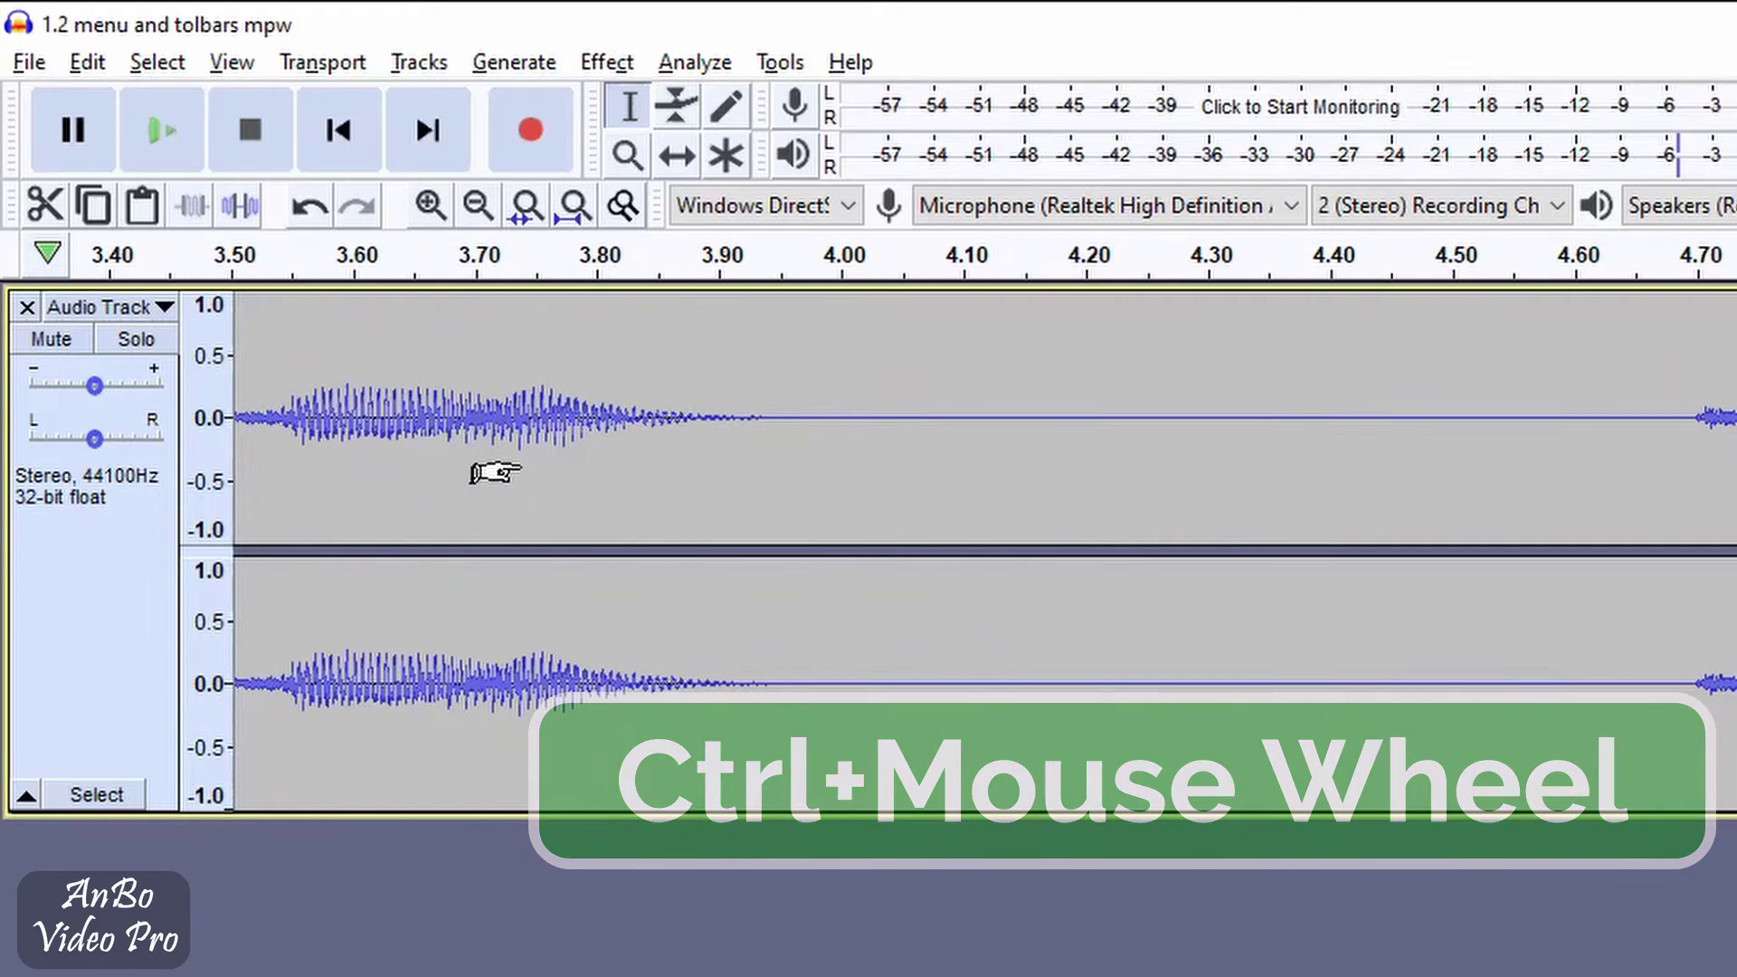
scroll(493, 472, "down", 4)
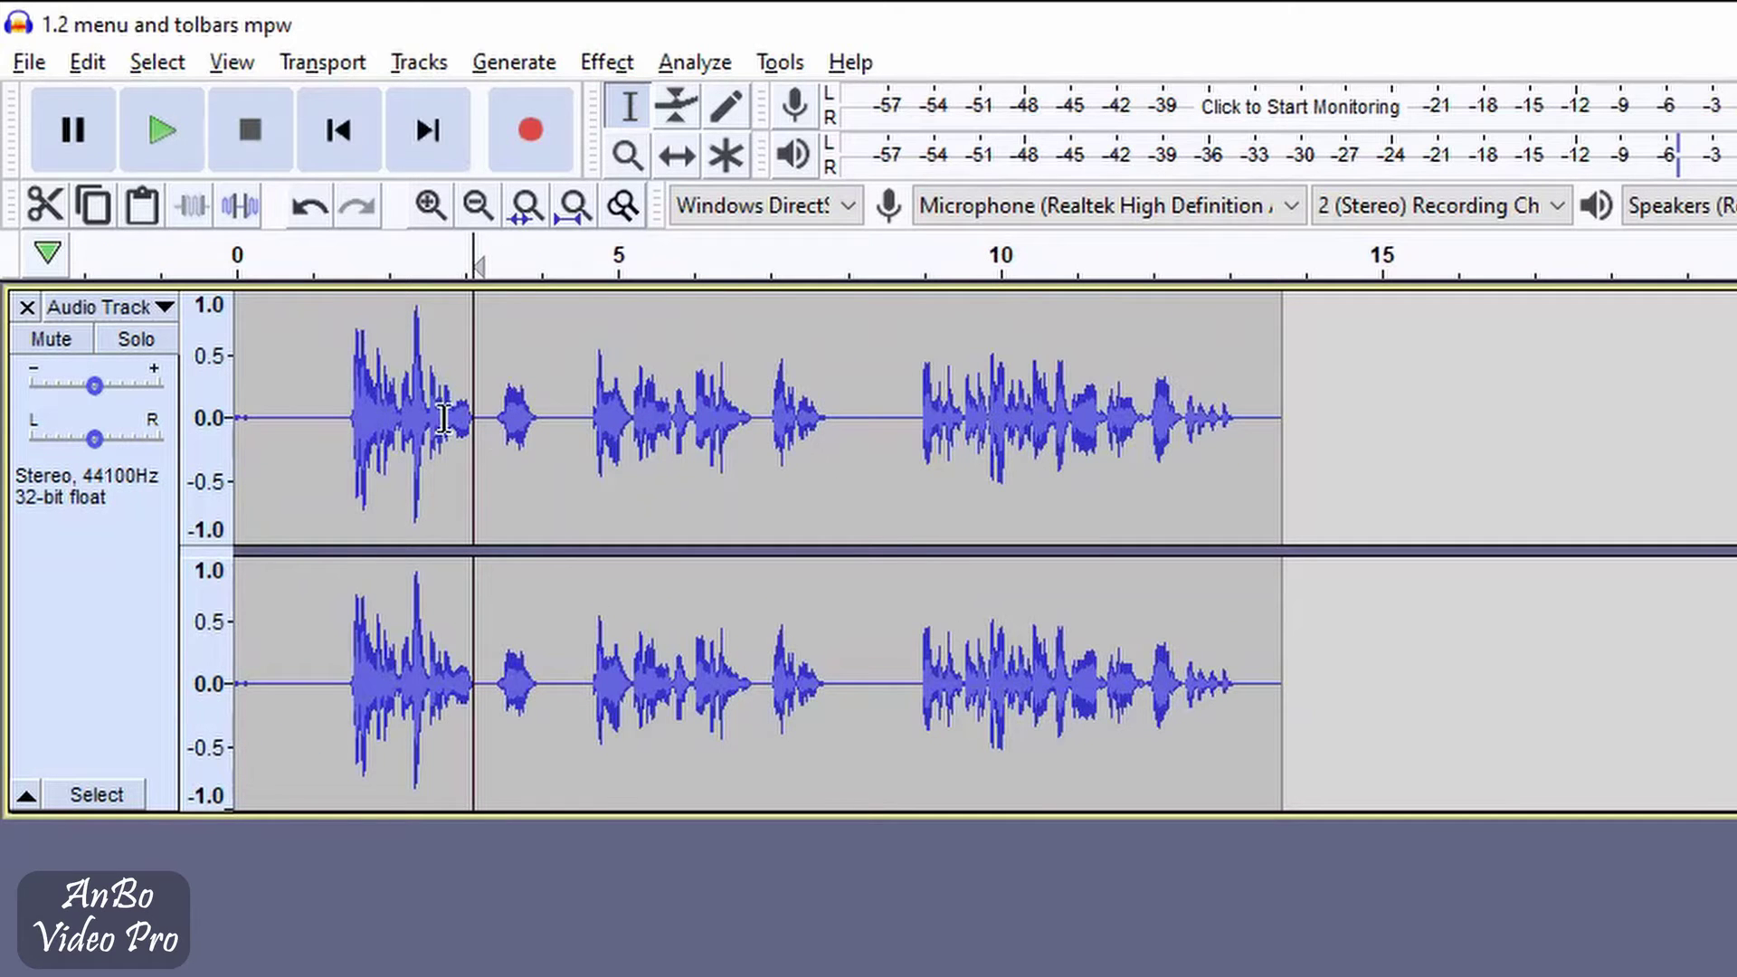
Collapse and re-expand all tracks, and enlarge the audio track's height
left_click(231, 63)
mouse_move(310, 145)
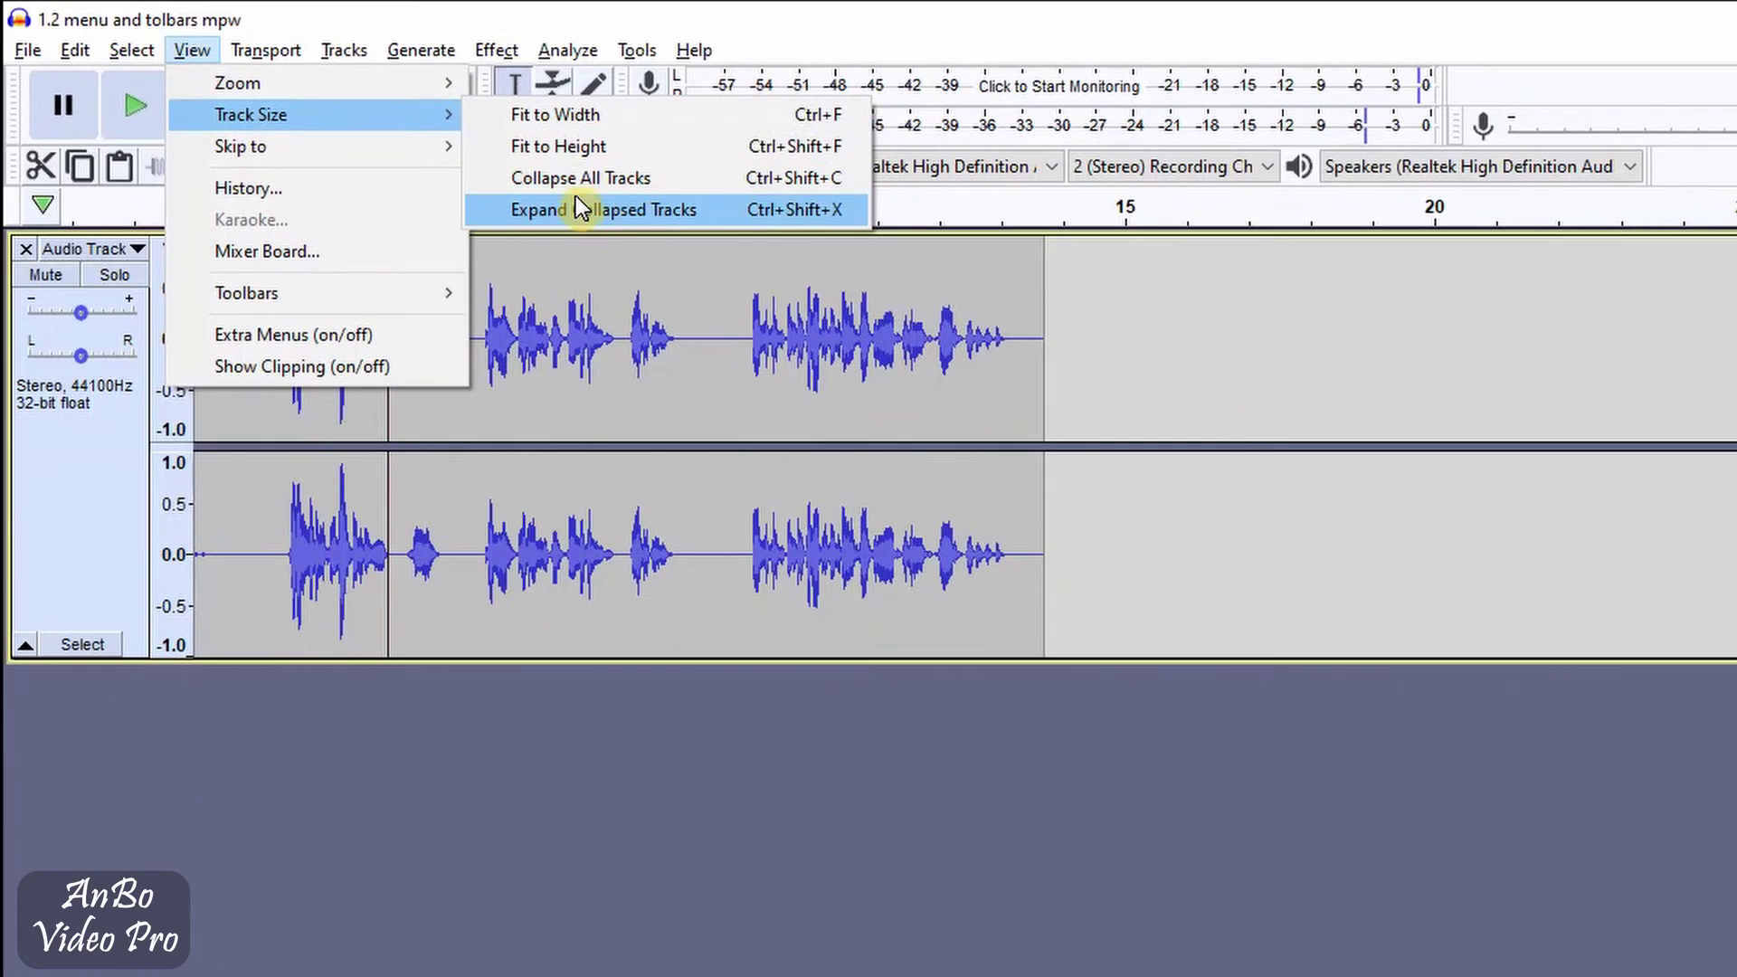
left_click(576, 181)
left_click(191, 51)
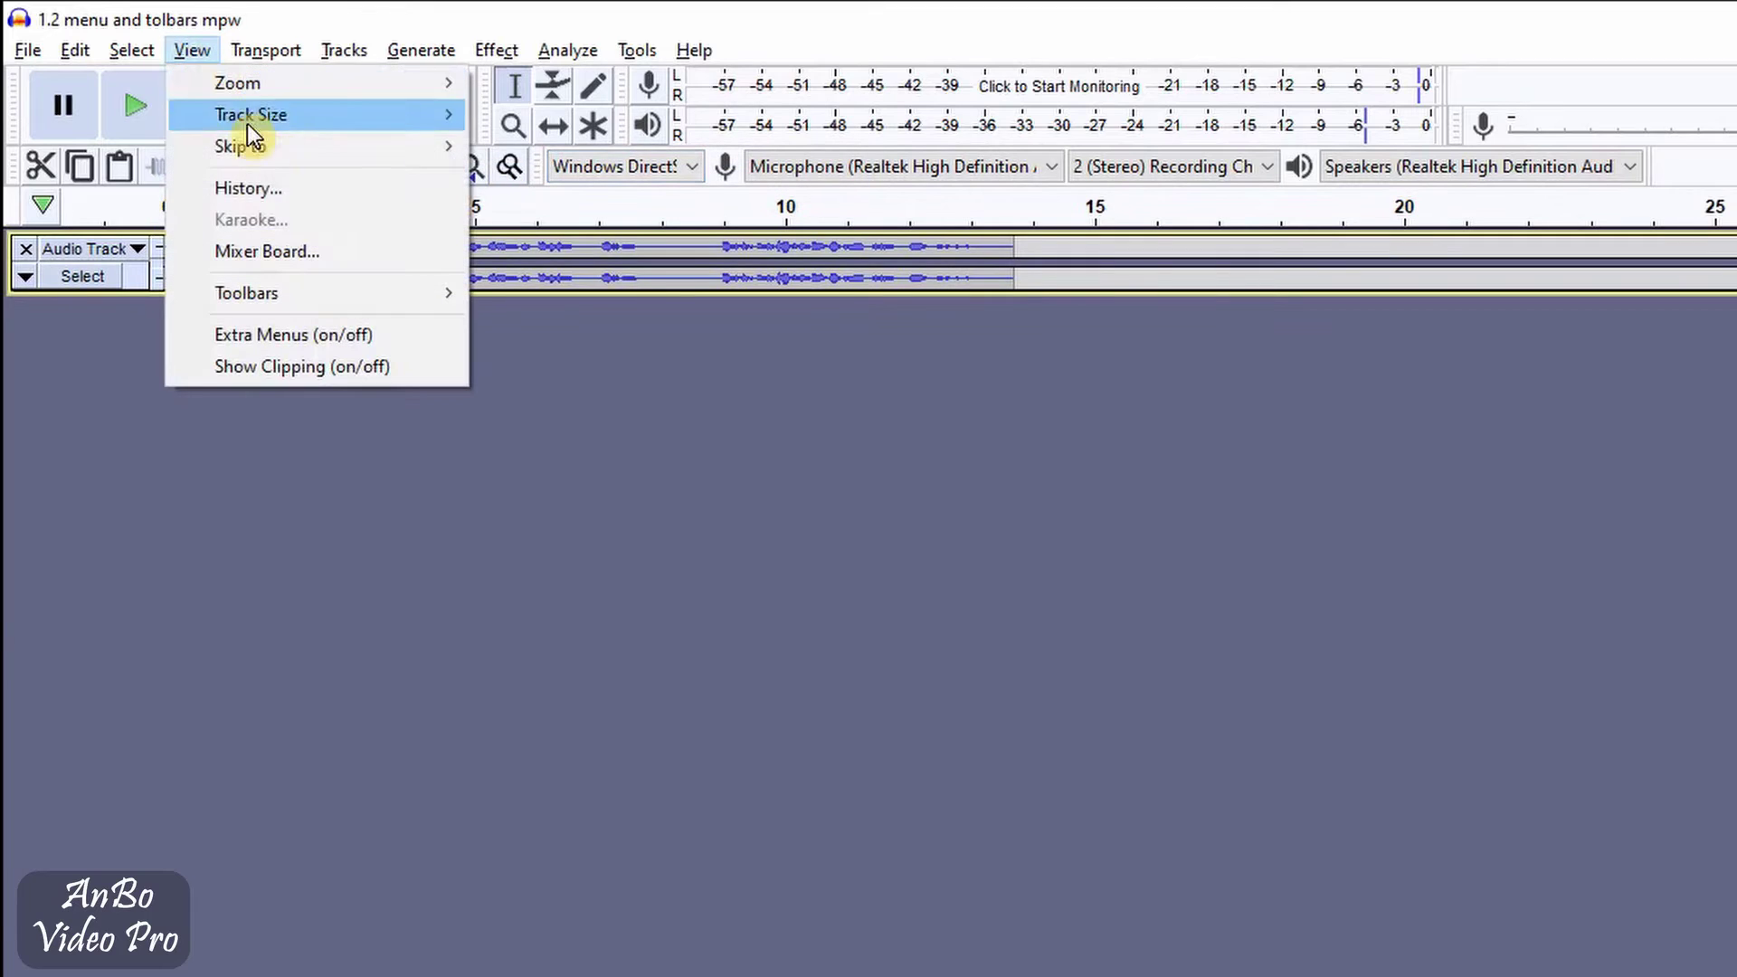
mouse_move(346, 114)
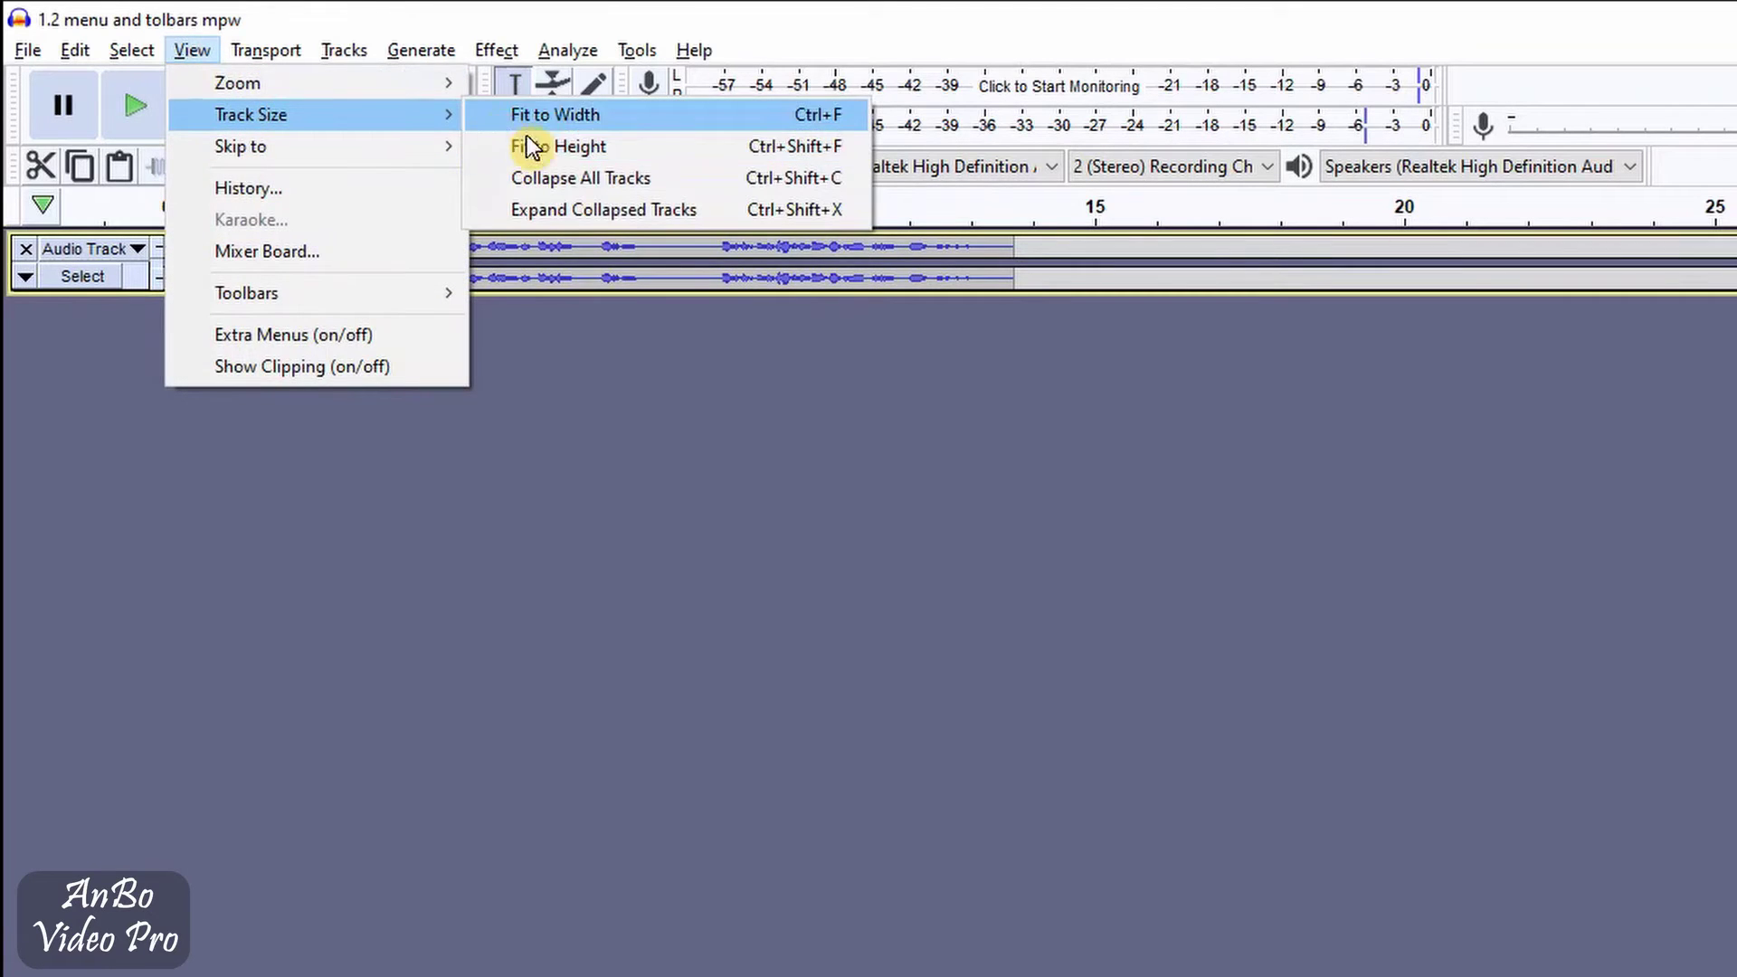
left_click(570, 205)
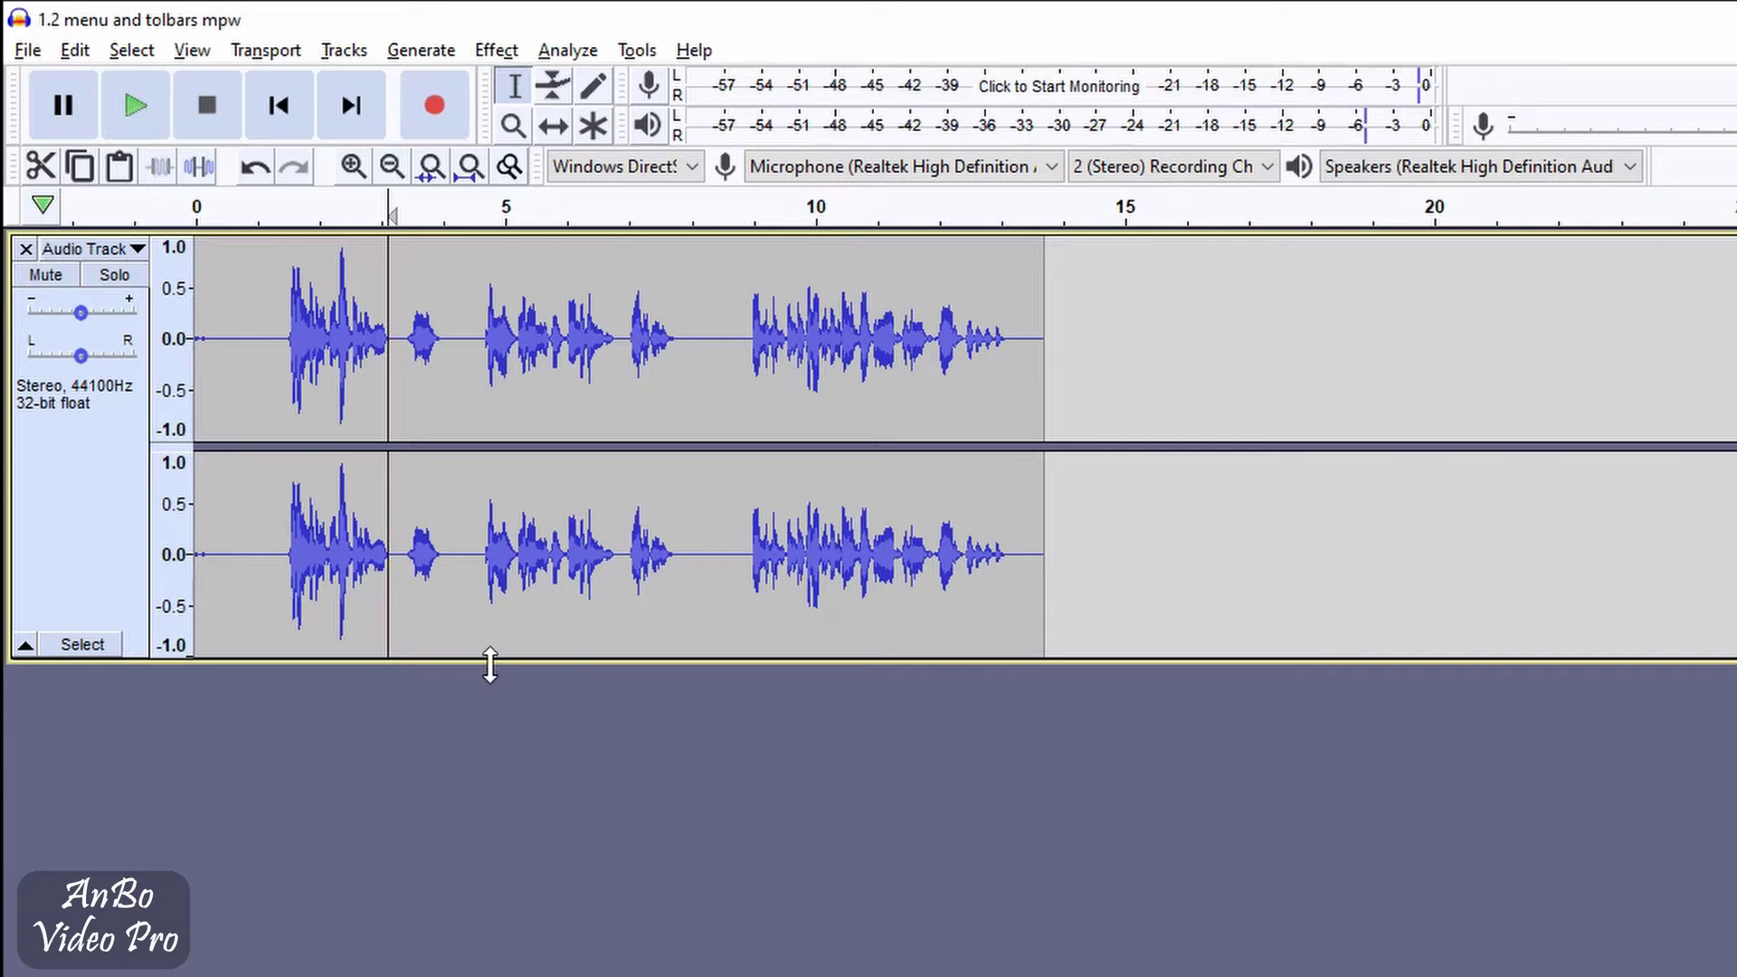
left_click_drag(490, 663, 384, 604)
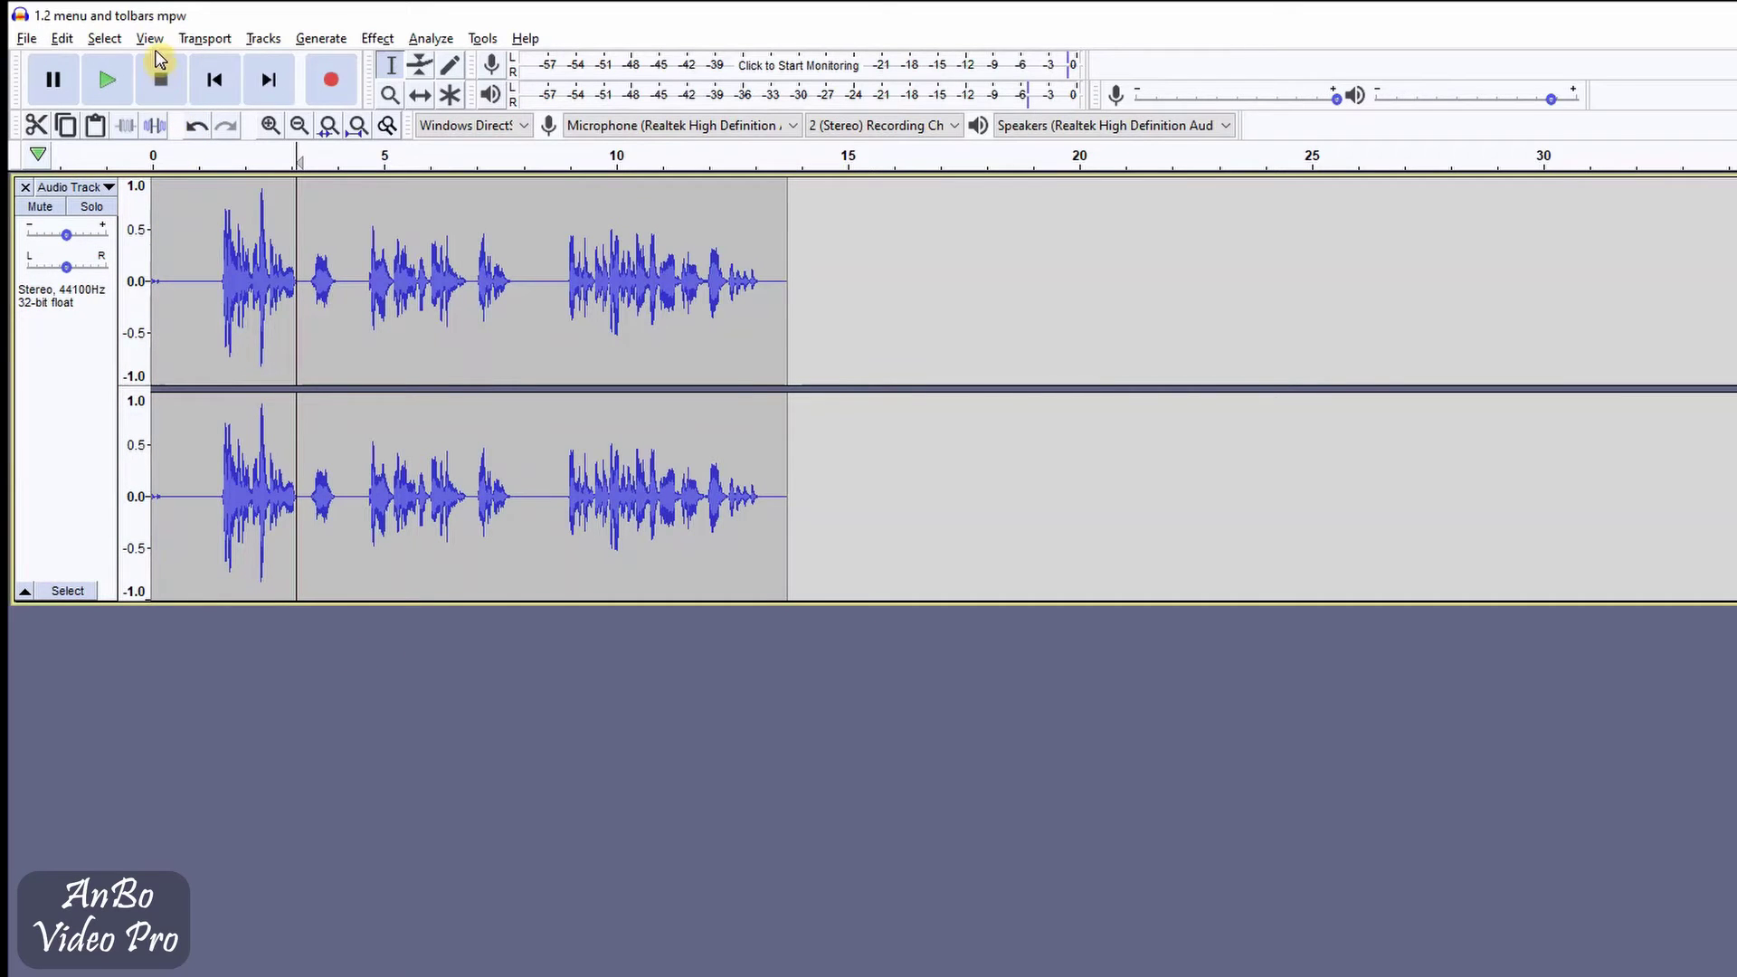
Show the Scrub Toolbar
left_click(150, 39)
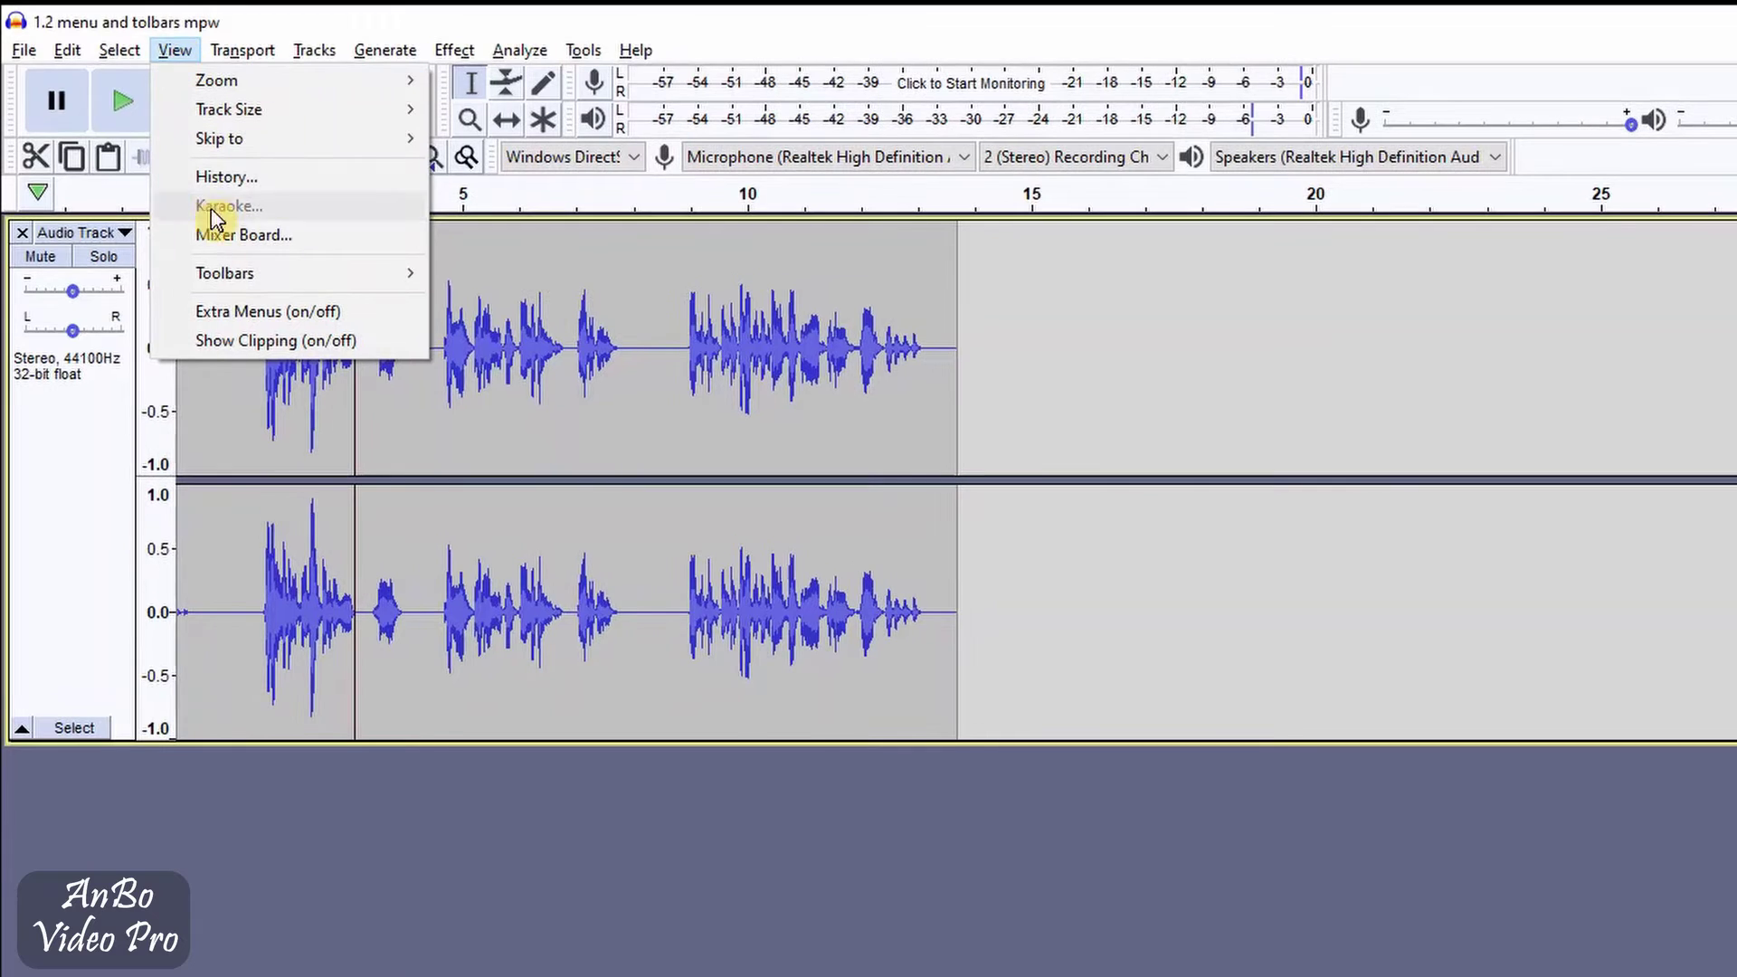
mouse_move(237, 280)
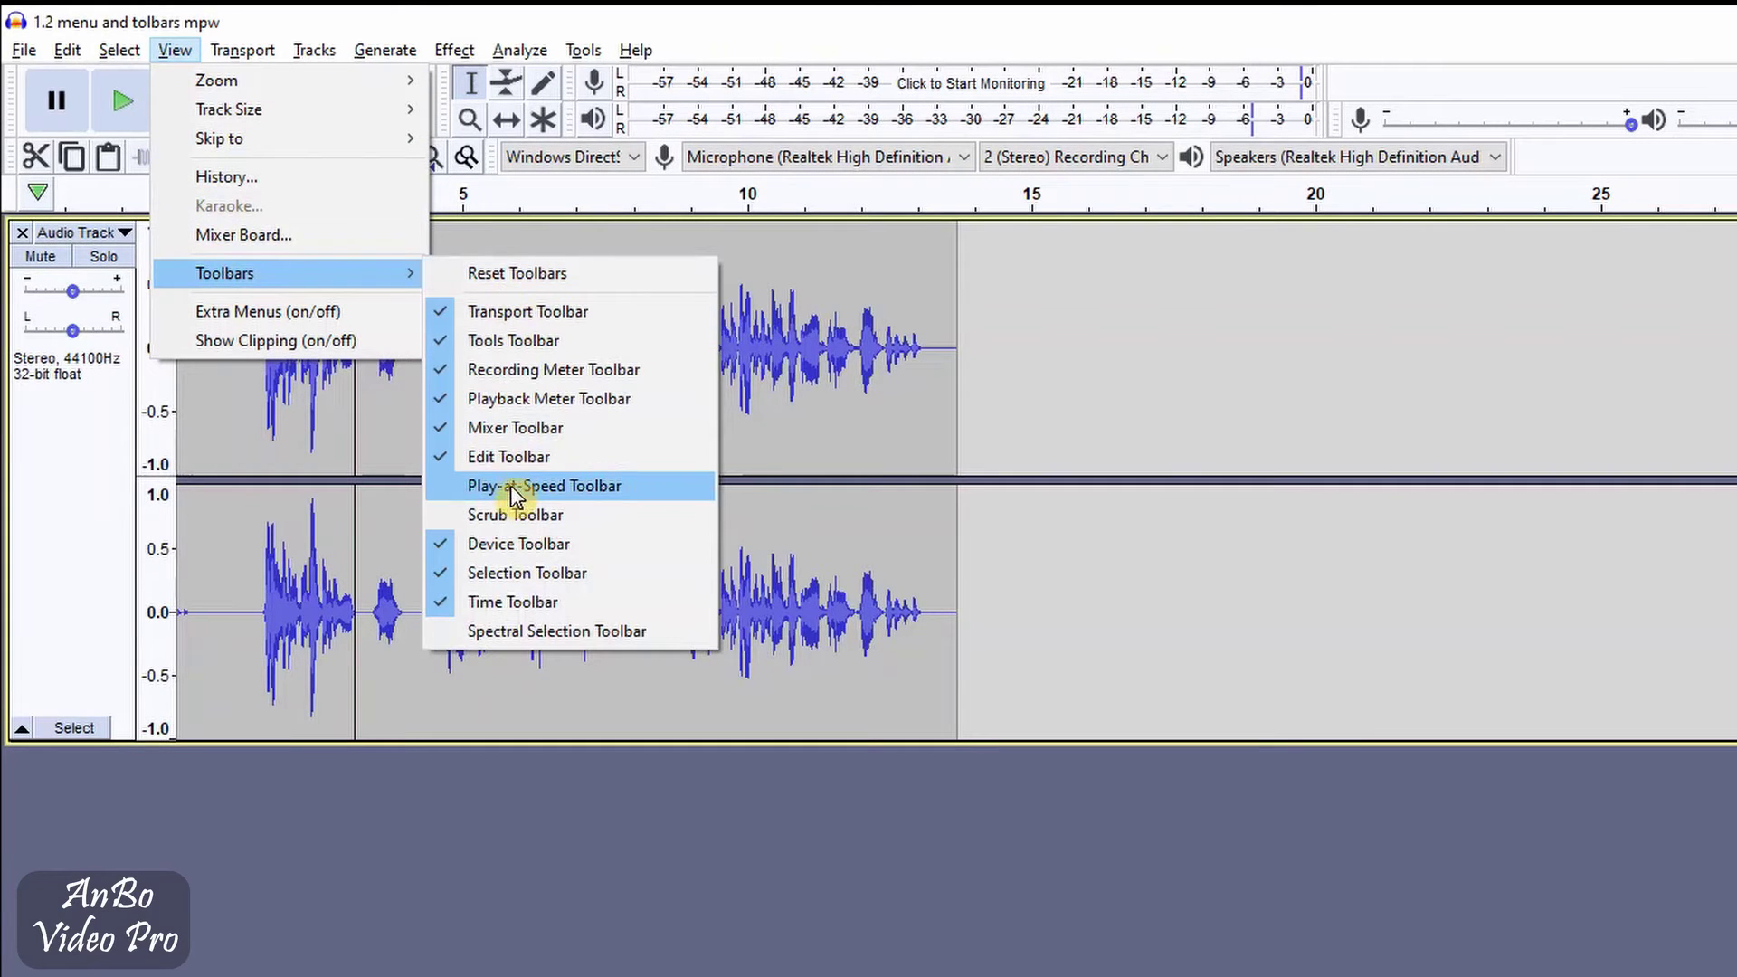
left_click(518, 516)
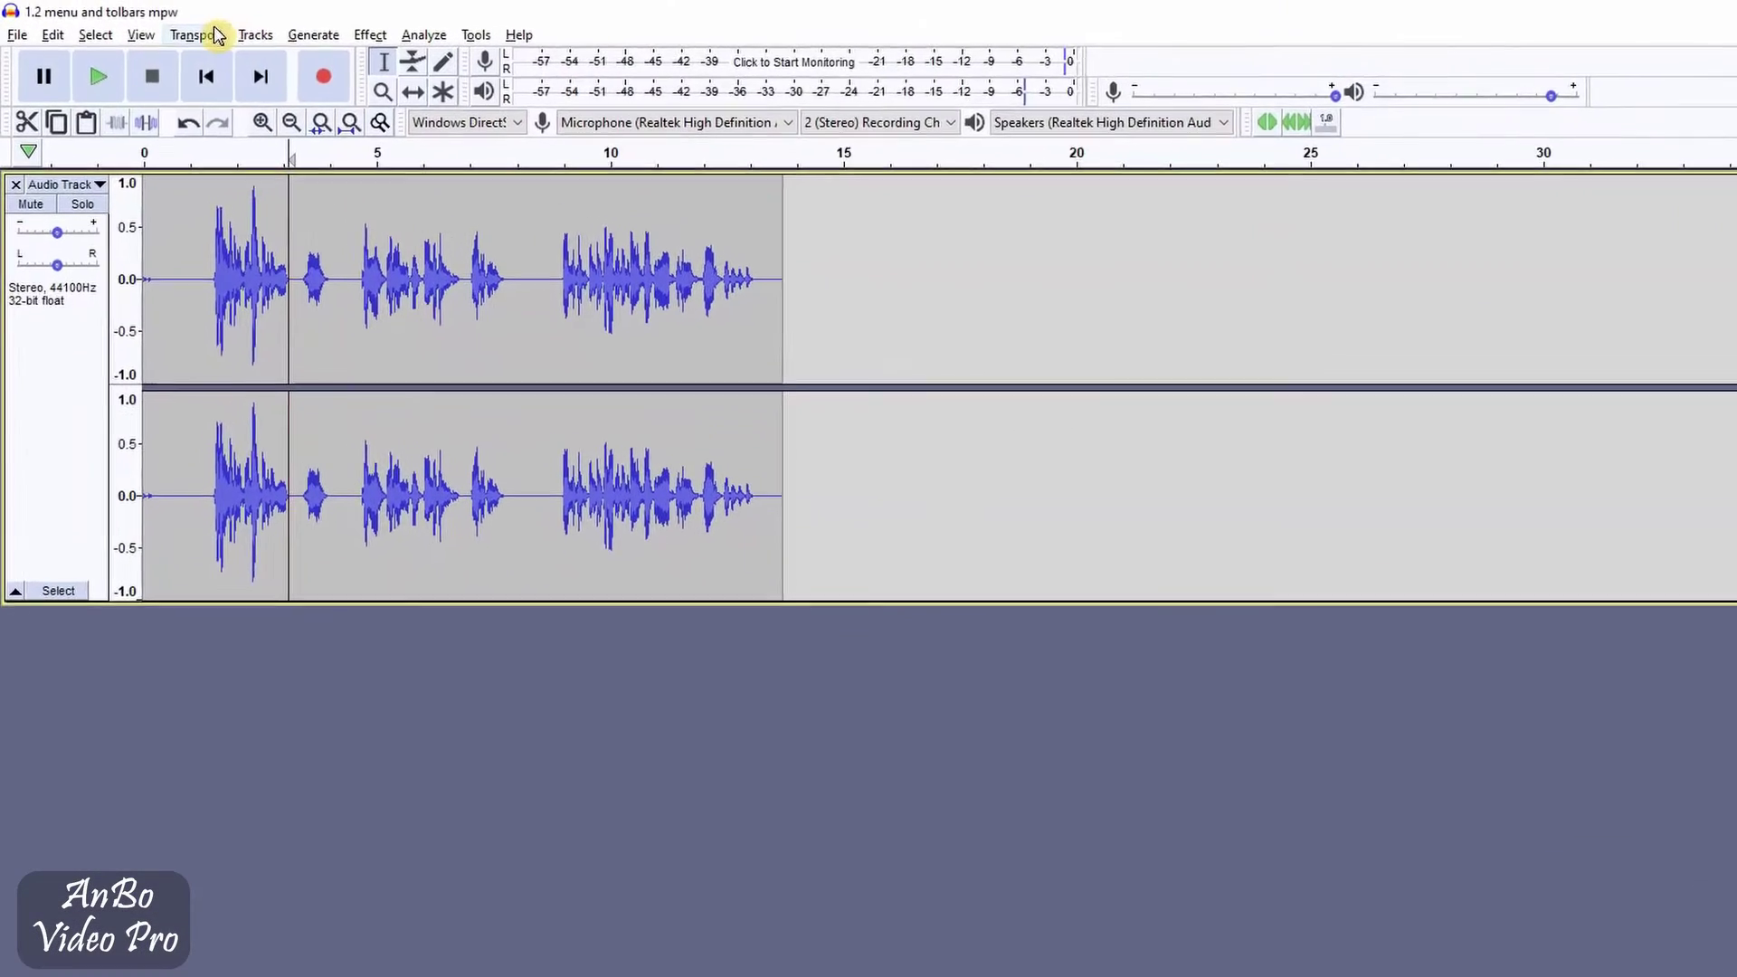
Review the playing and recording commands for audio transport and their shortcuts
left_click(243, 50)
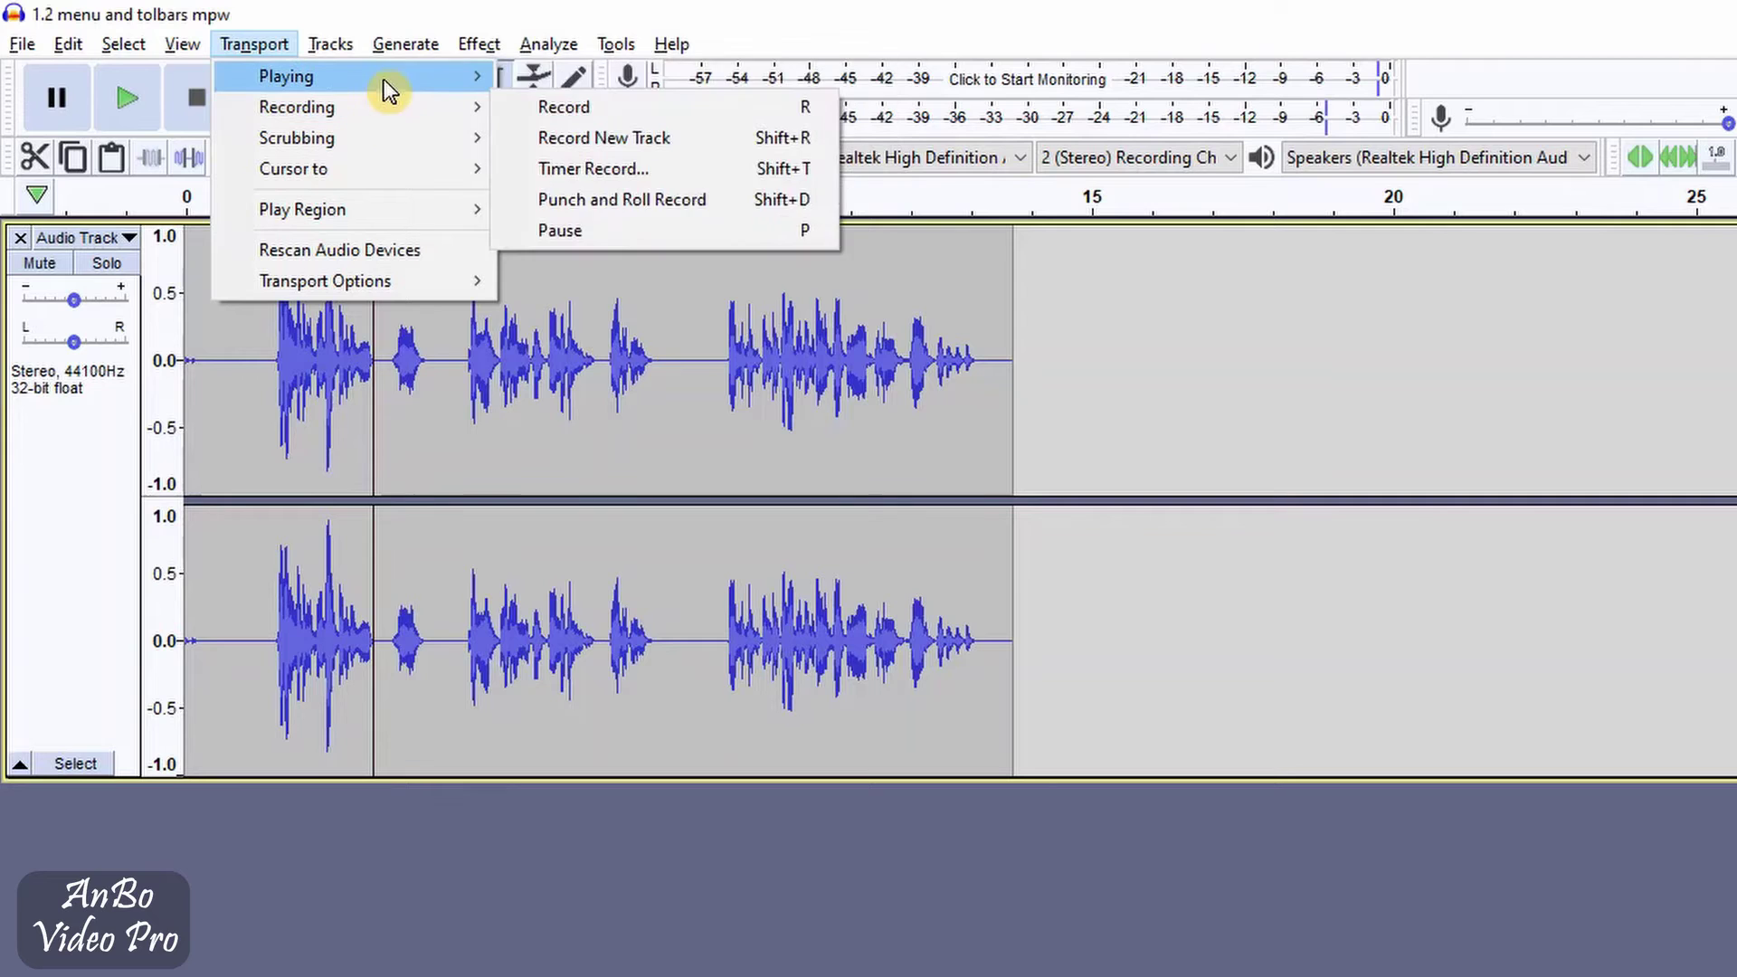
mouse_move(383, 78)
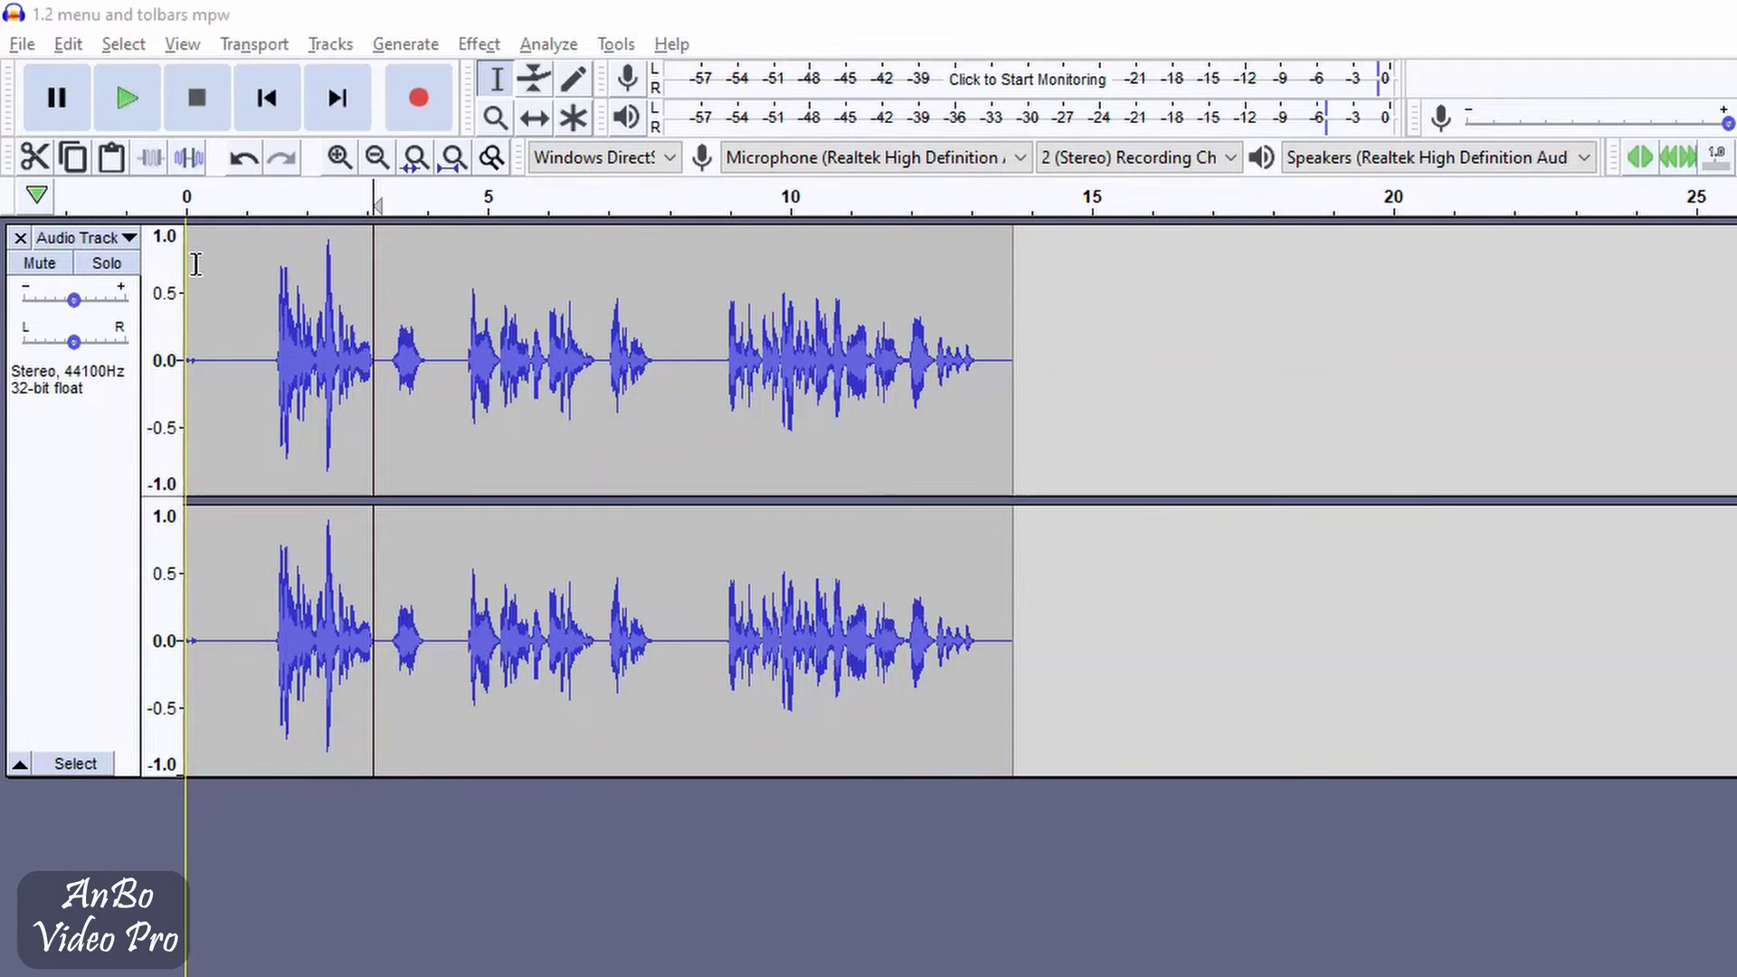
left_click(254, 45)
mouse_move(361, 76)
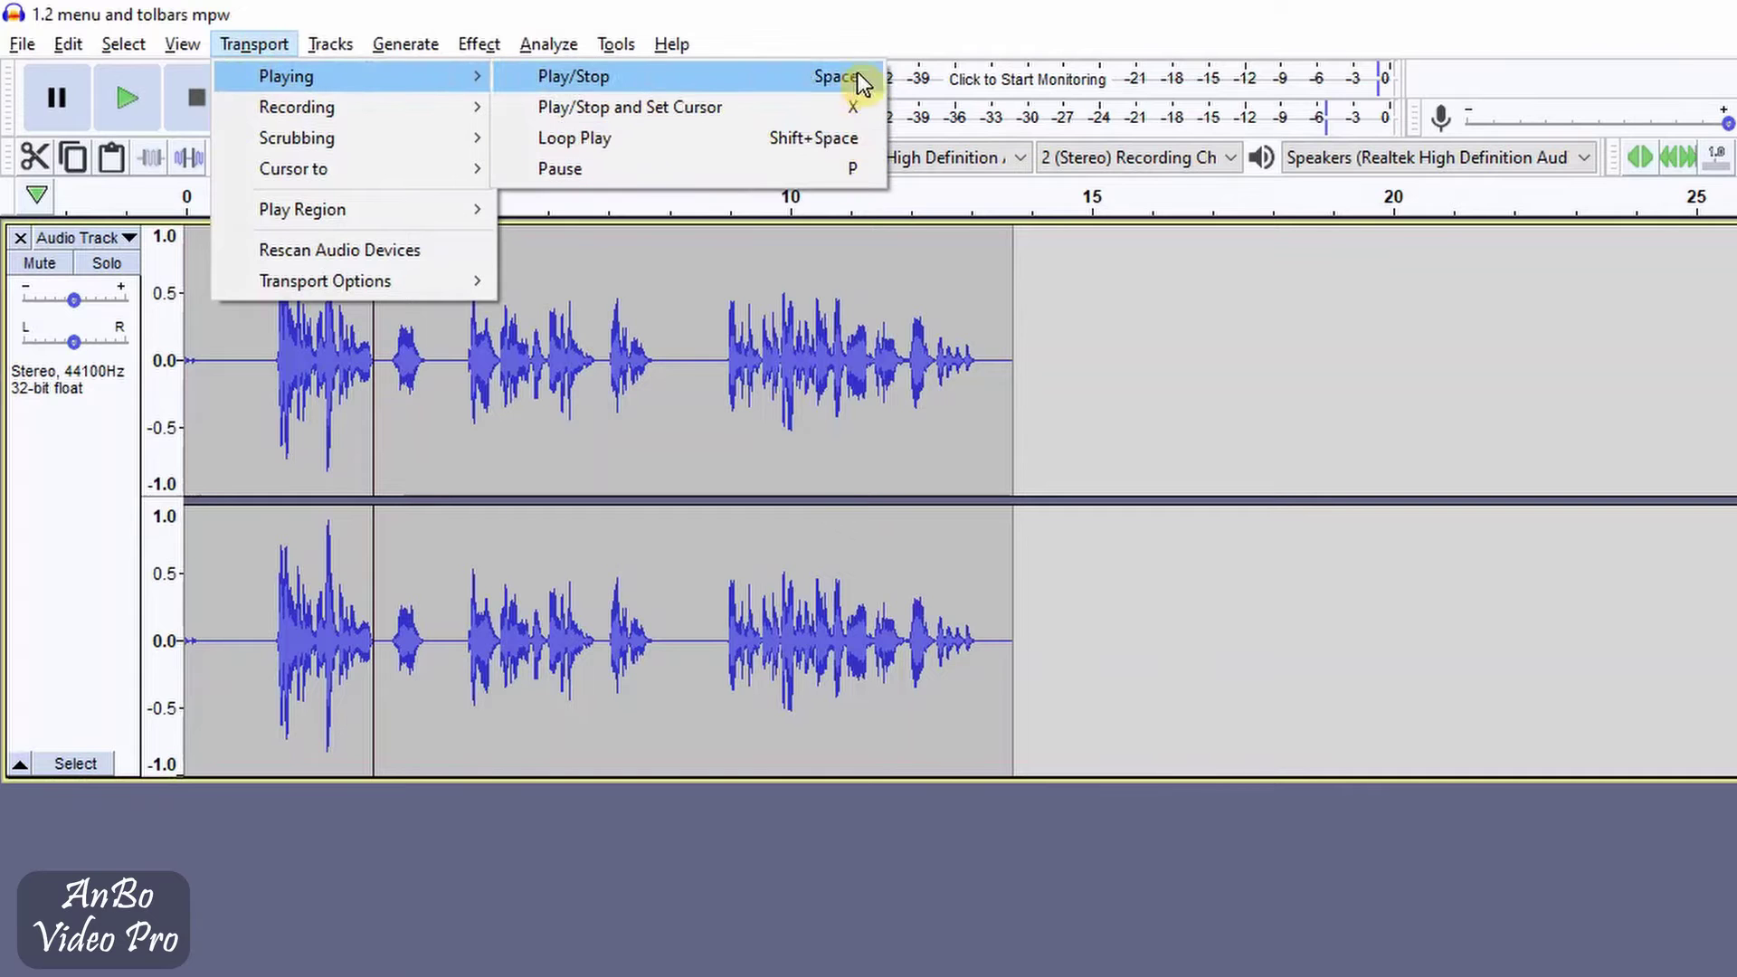
left_click(294, 505)
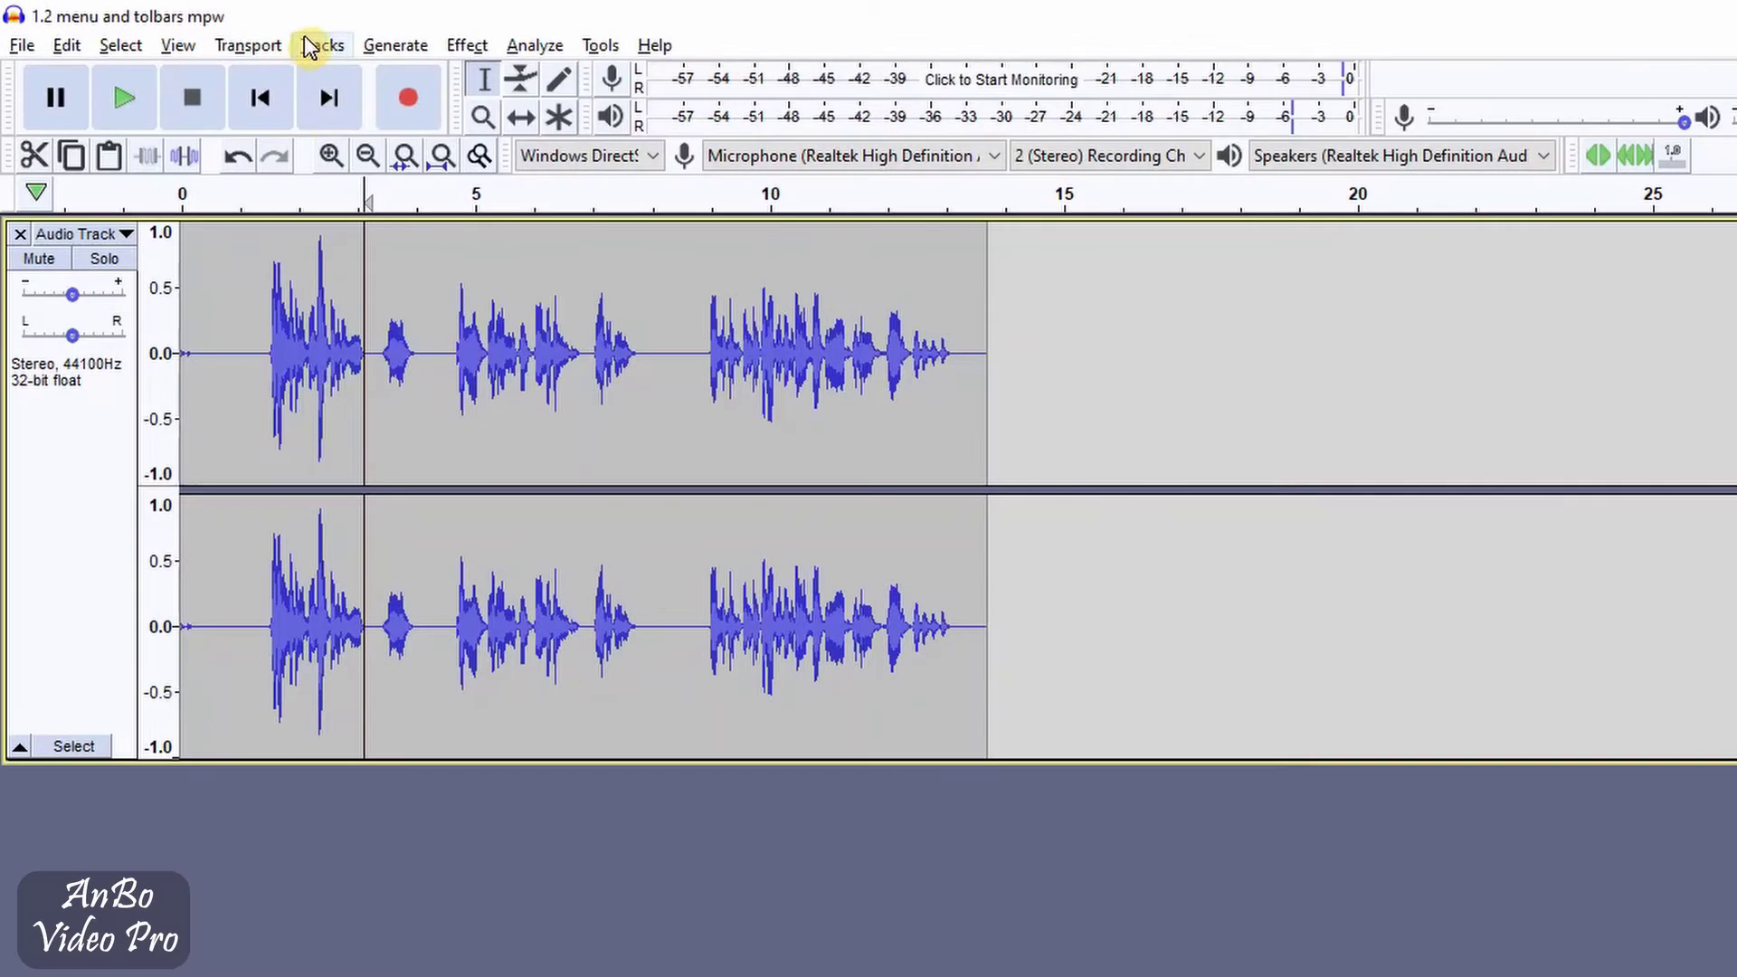
Add a new mono track below the stereo track, and remove it again
left_click(479, 74)
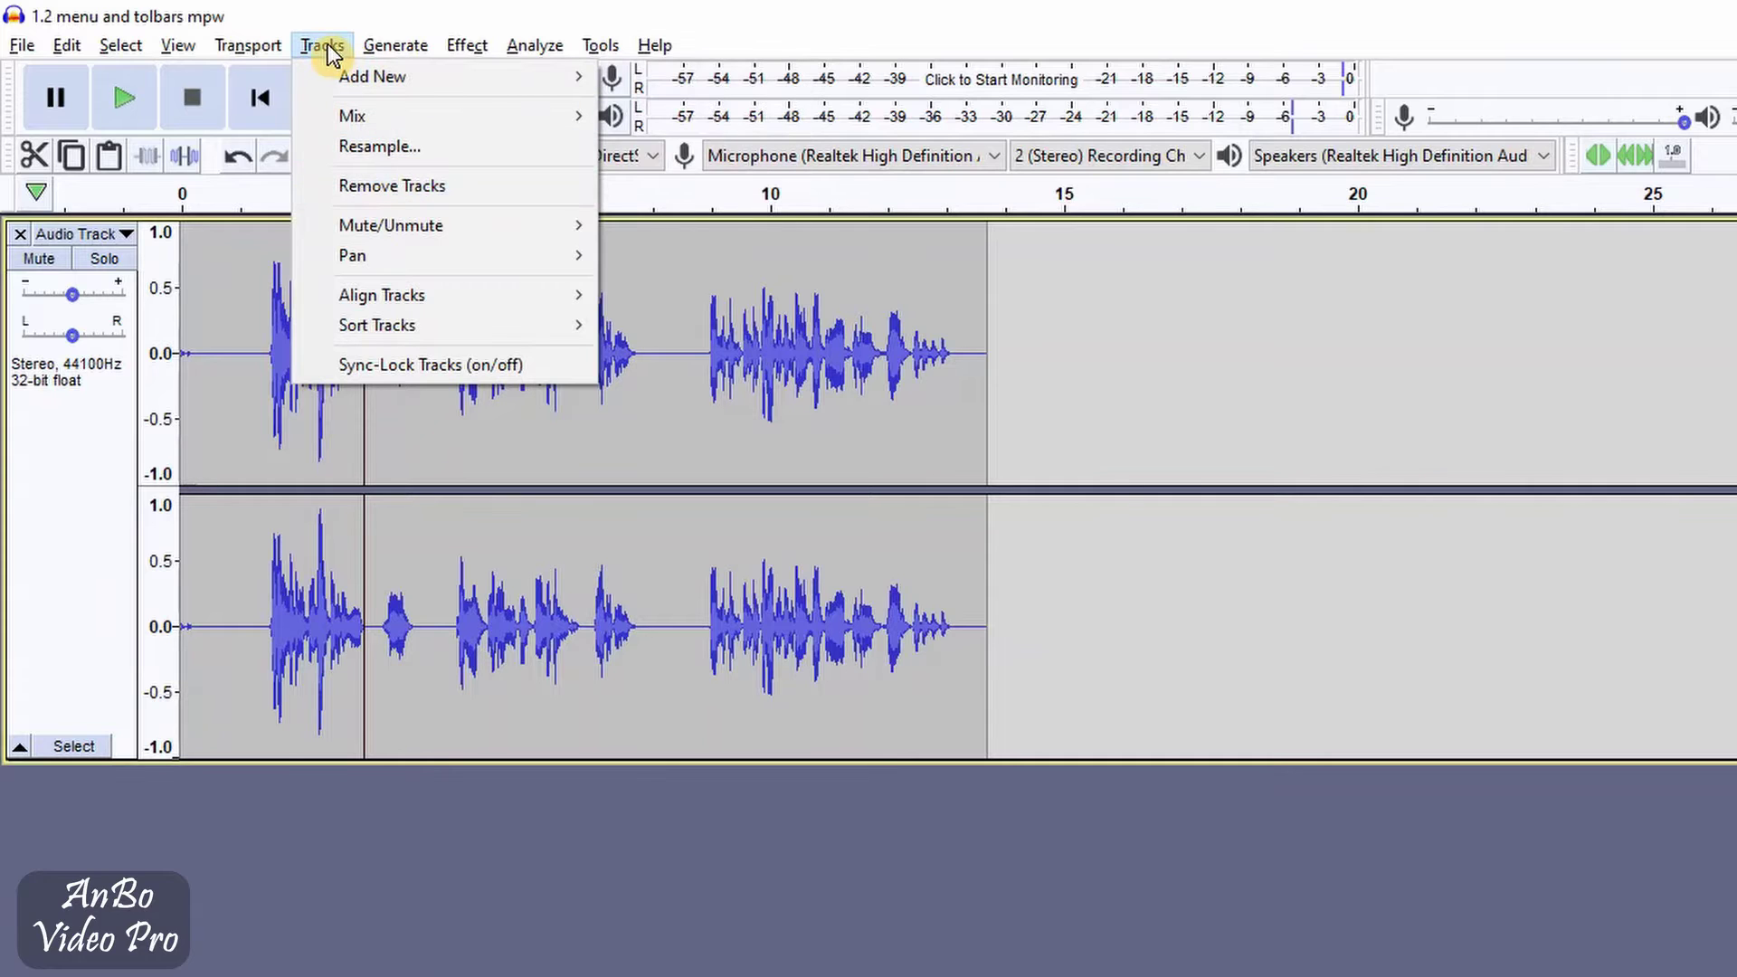
mouse_move(523, 72)
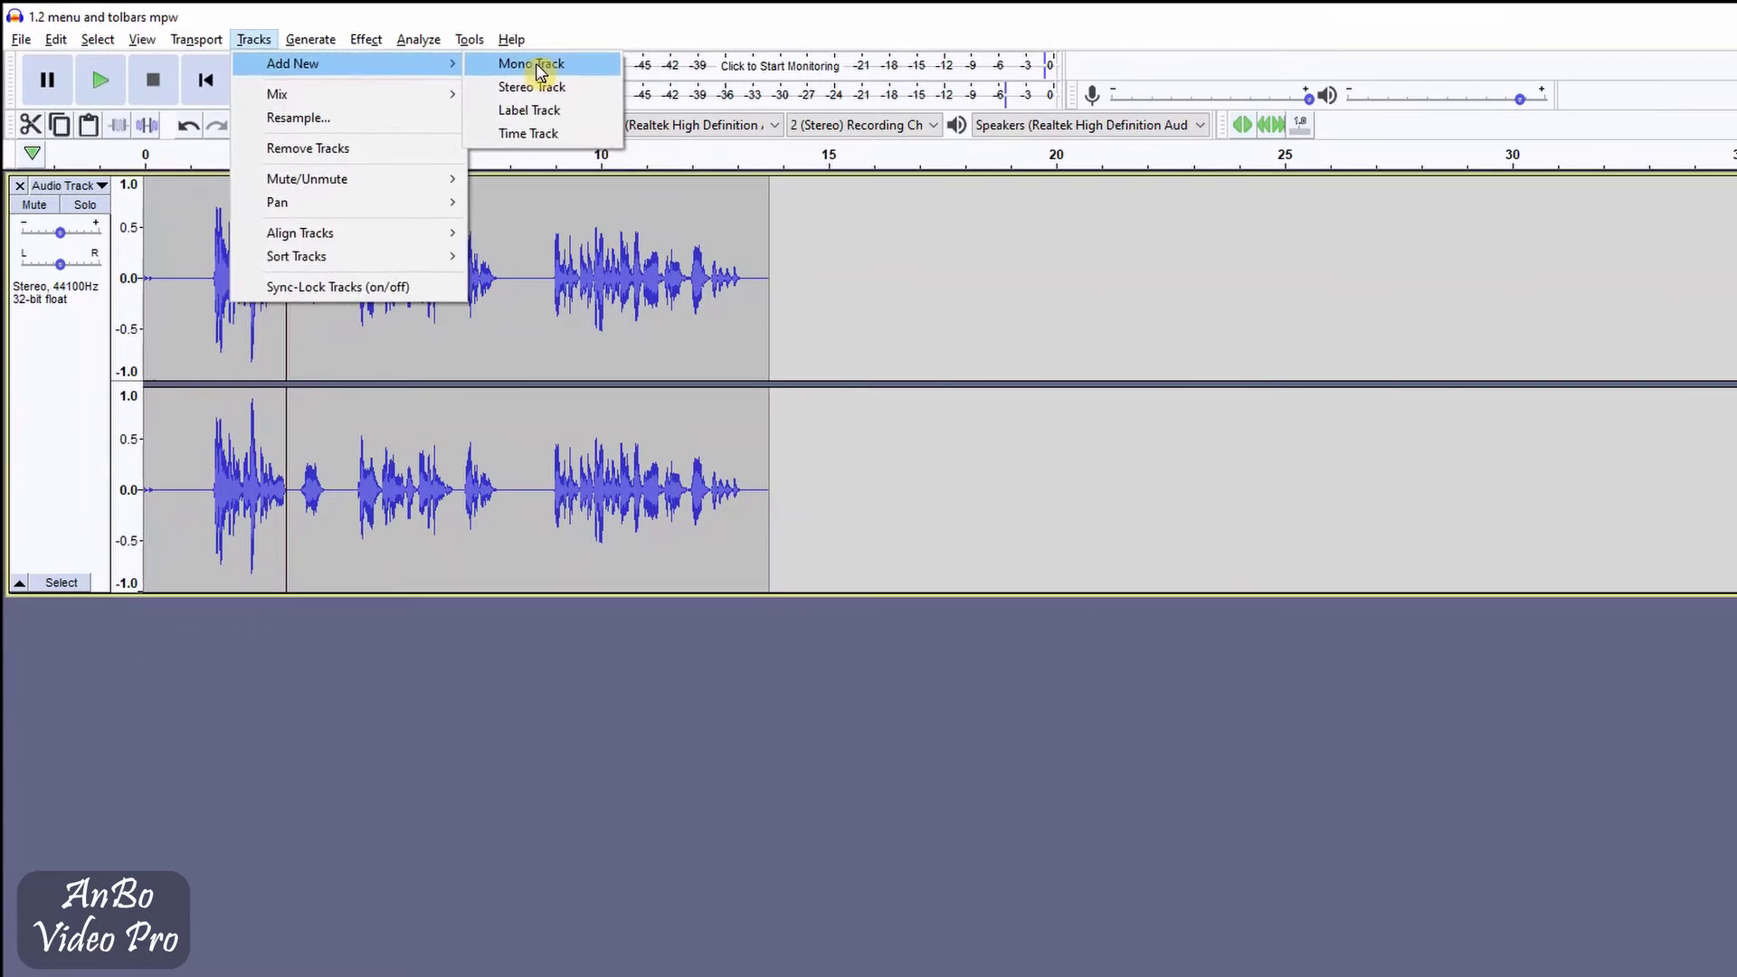
left_click(680, 77)
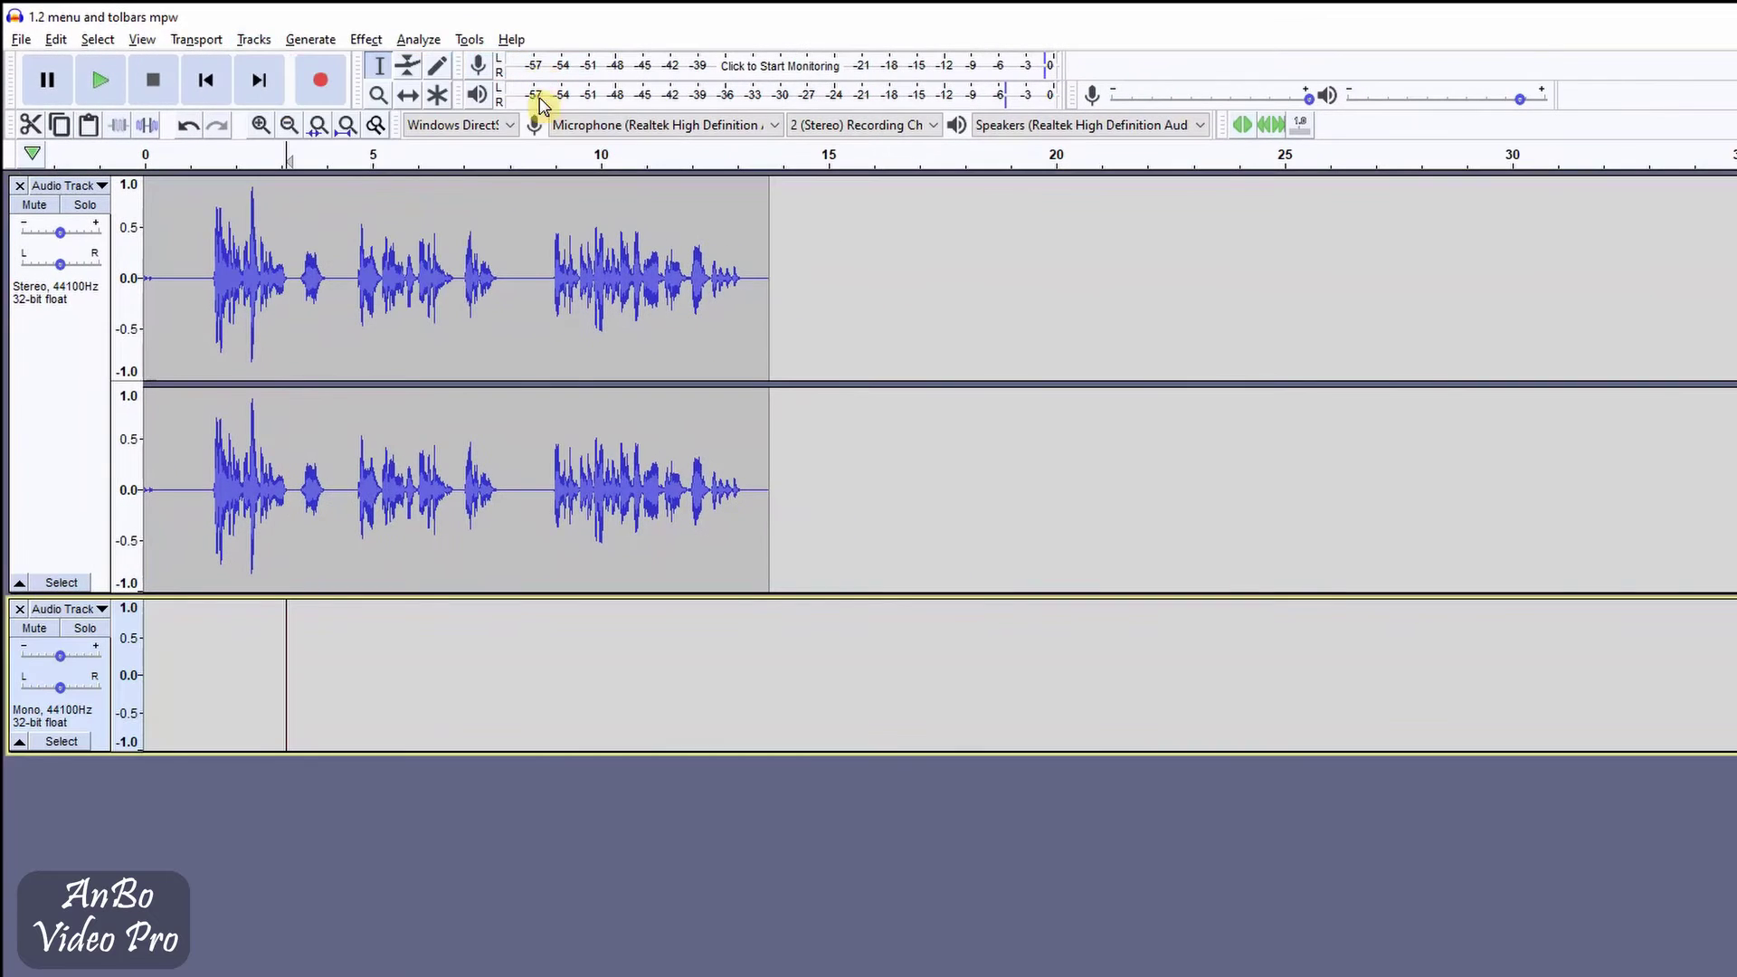
left_click(253, 40)
left_click(269, 46)
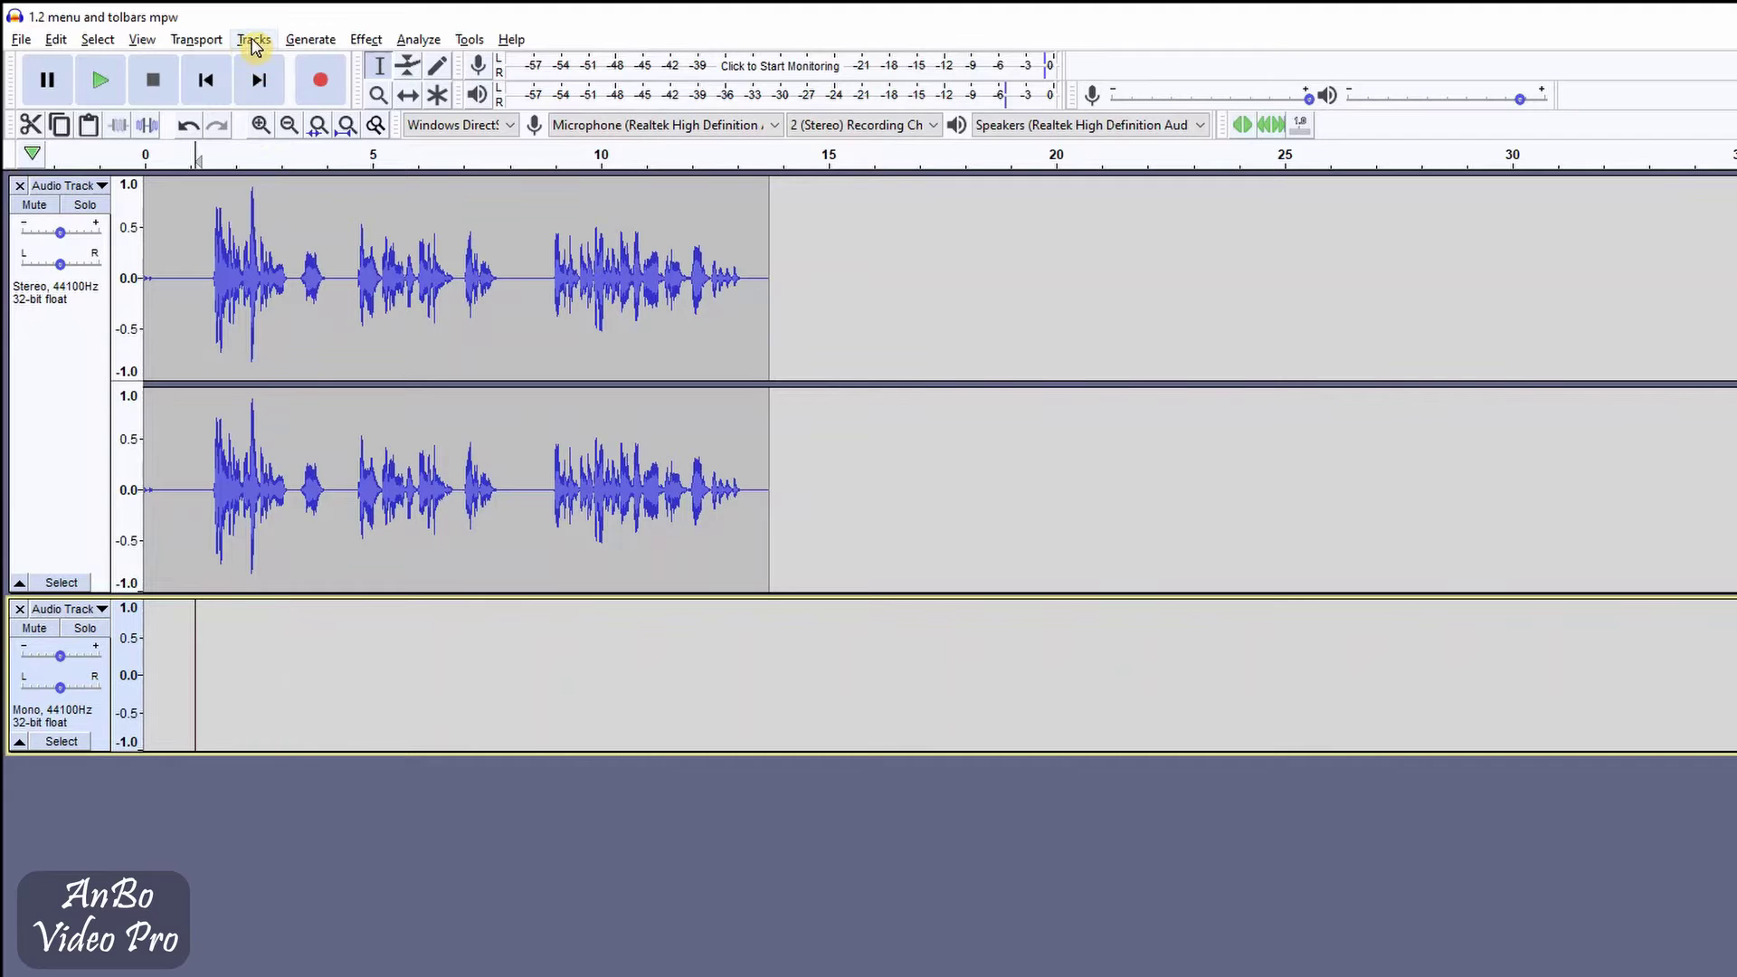
left_click(253, 45)
left_click(295, 150)
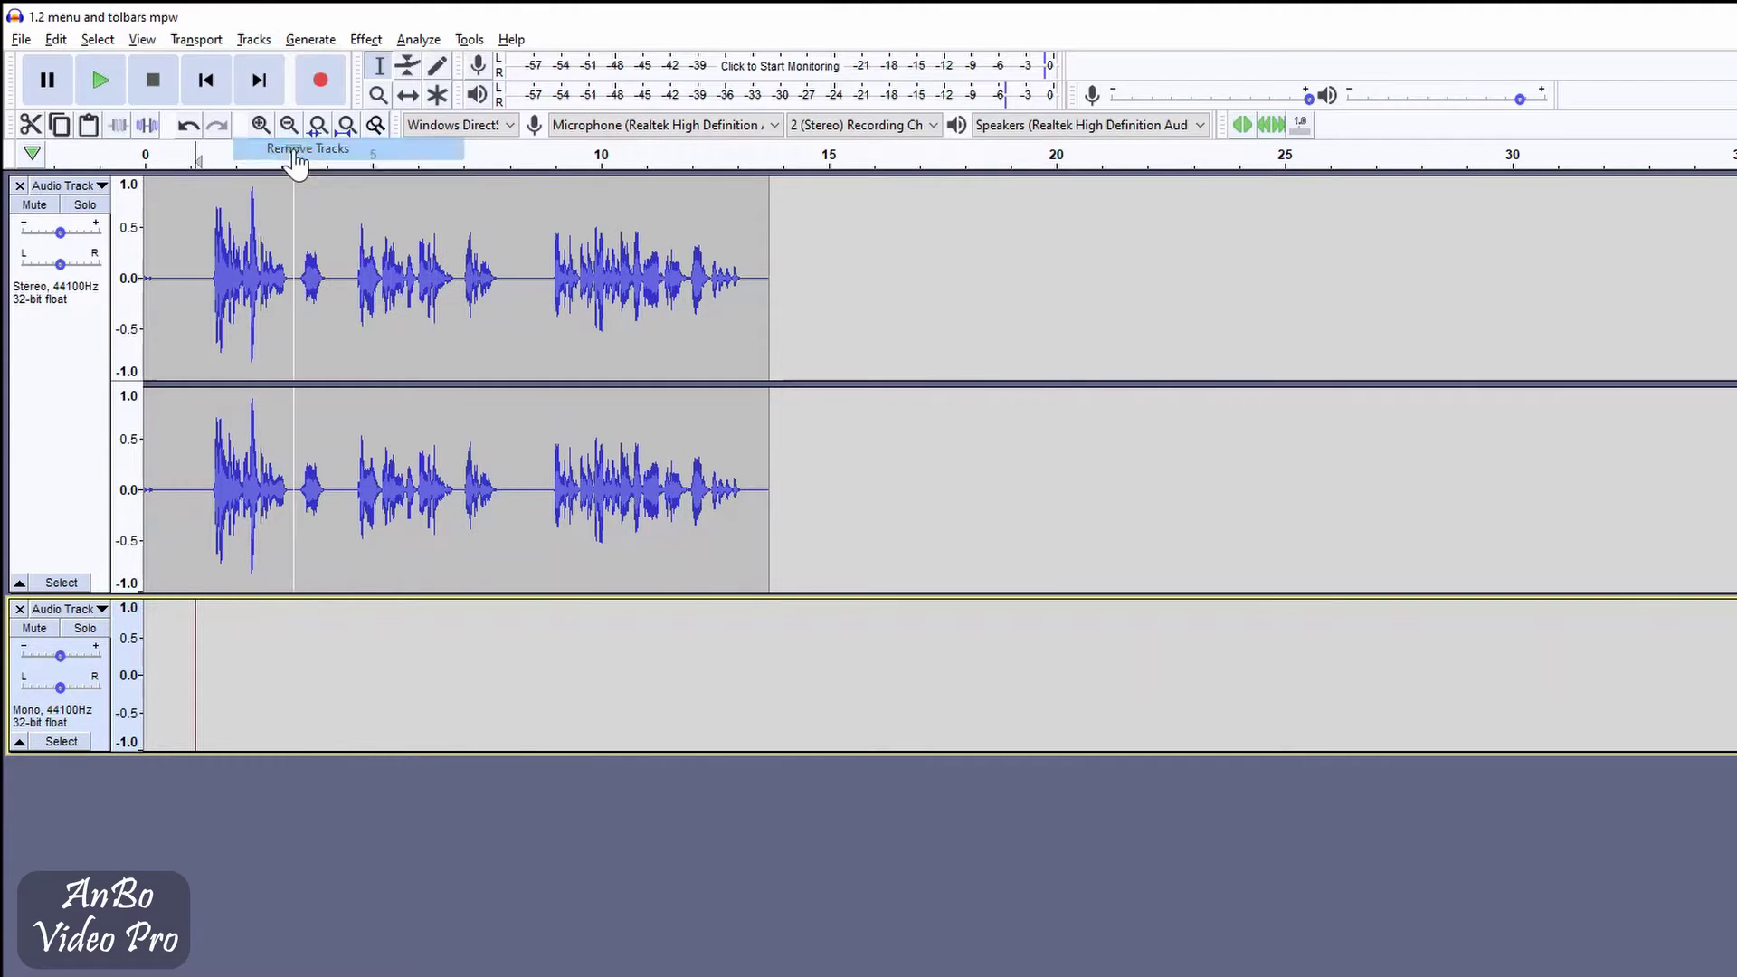
Review the commands for muting and unmuting tracks, and mute and unmute the stereo track
left_click(258, 43)
mouse_move(318, 179)
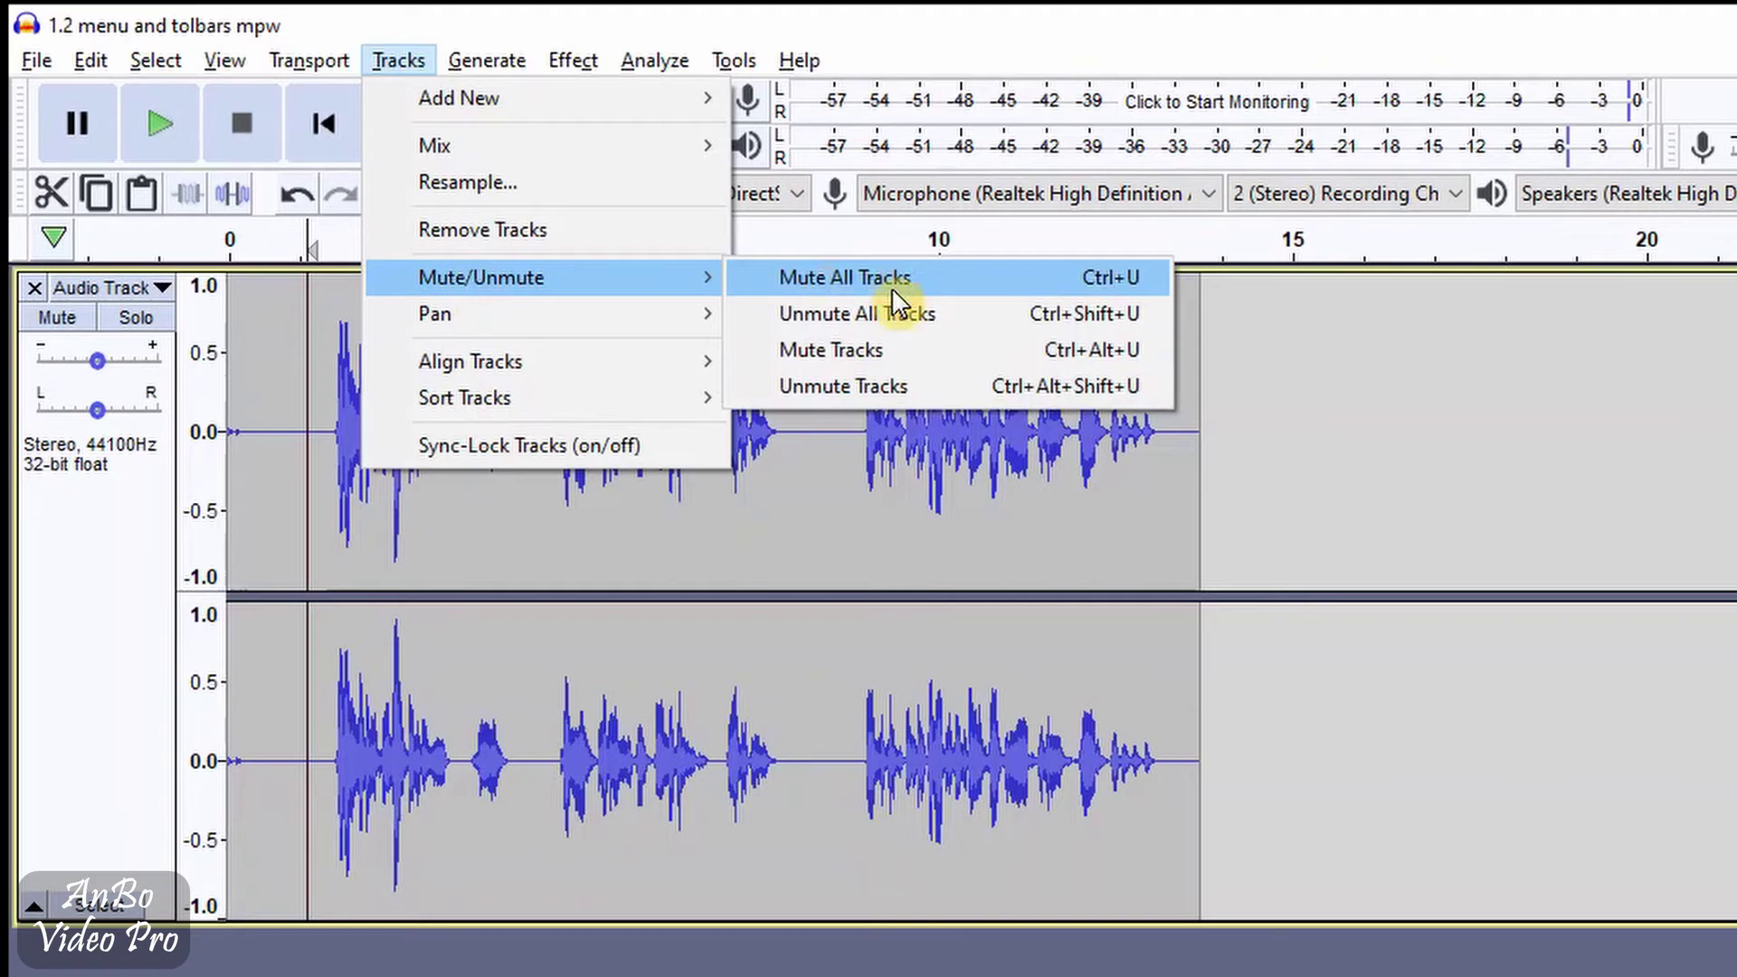
left_click(784, 726)
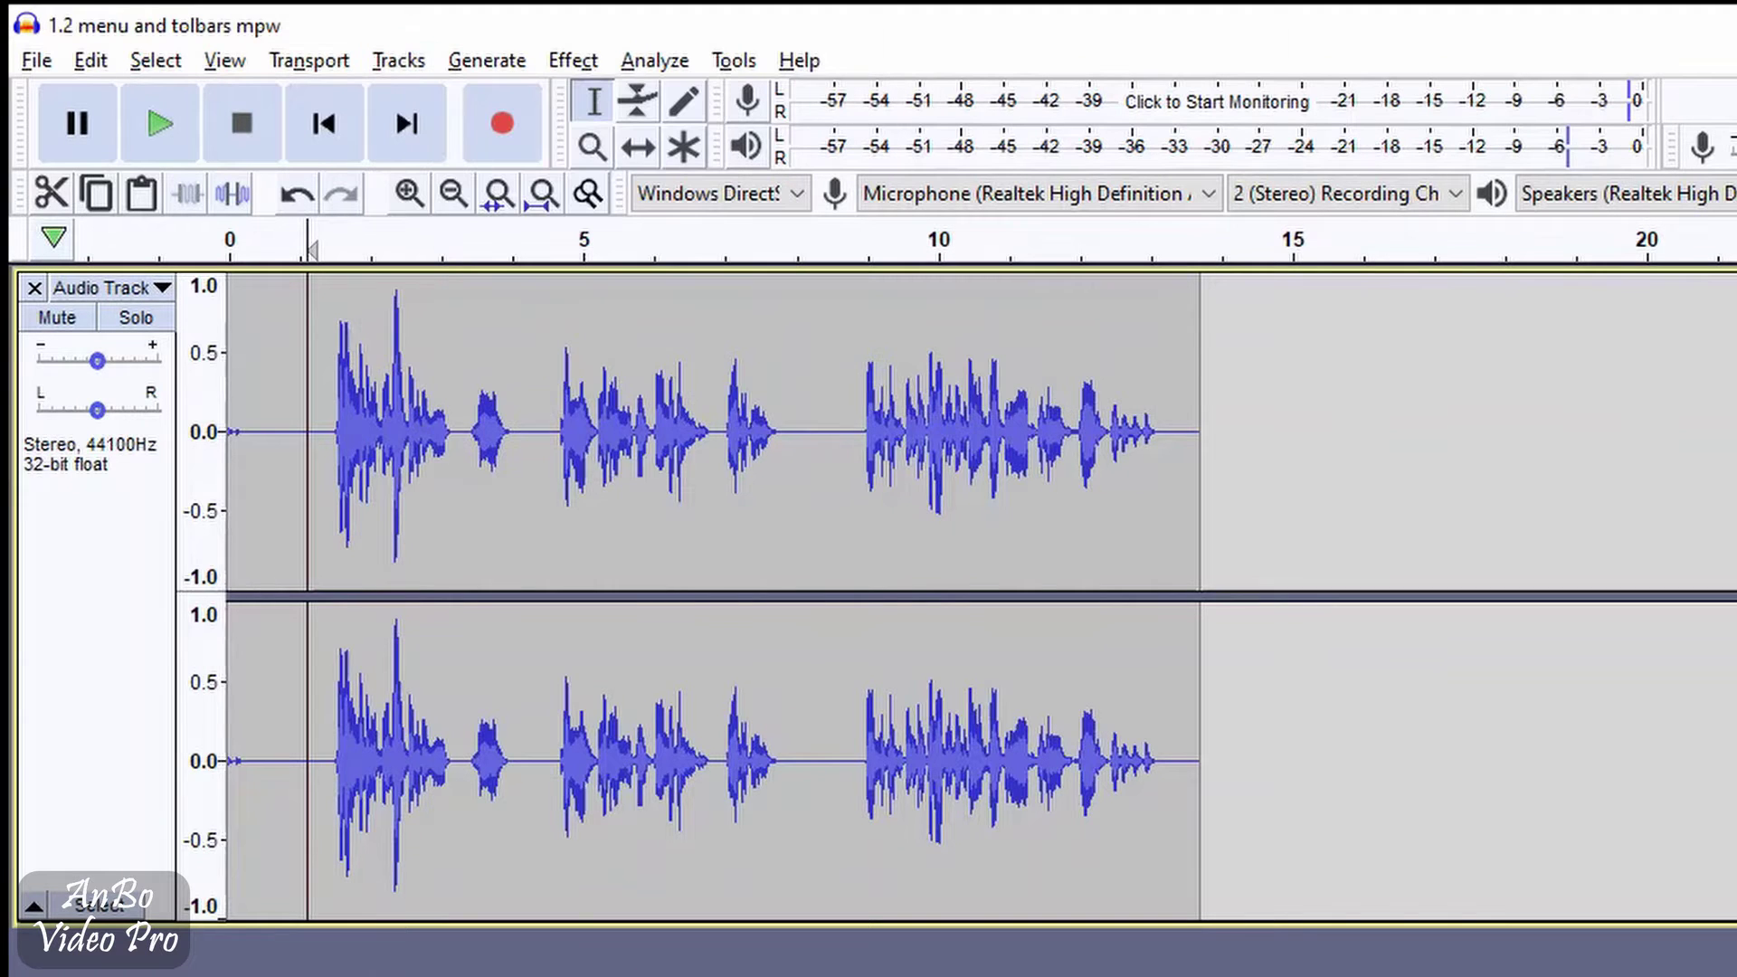
left_click(61, 317)
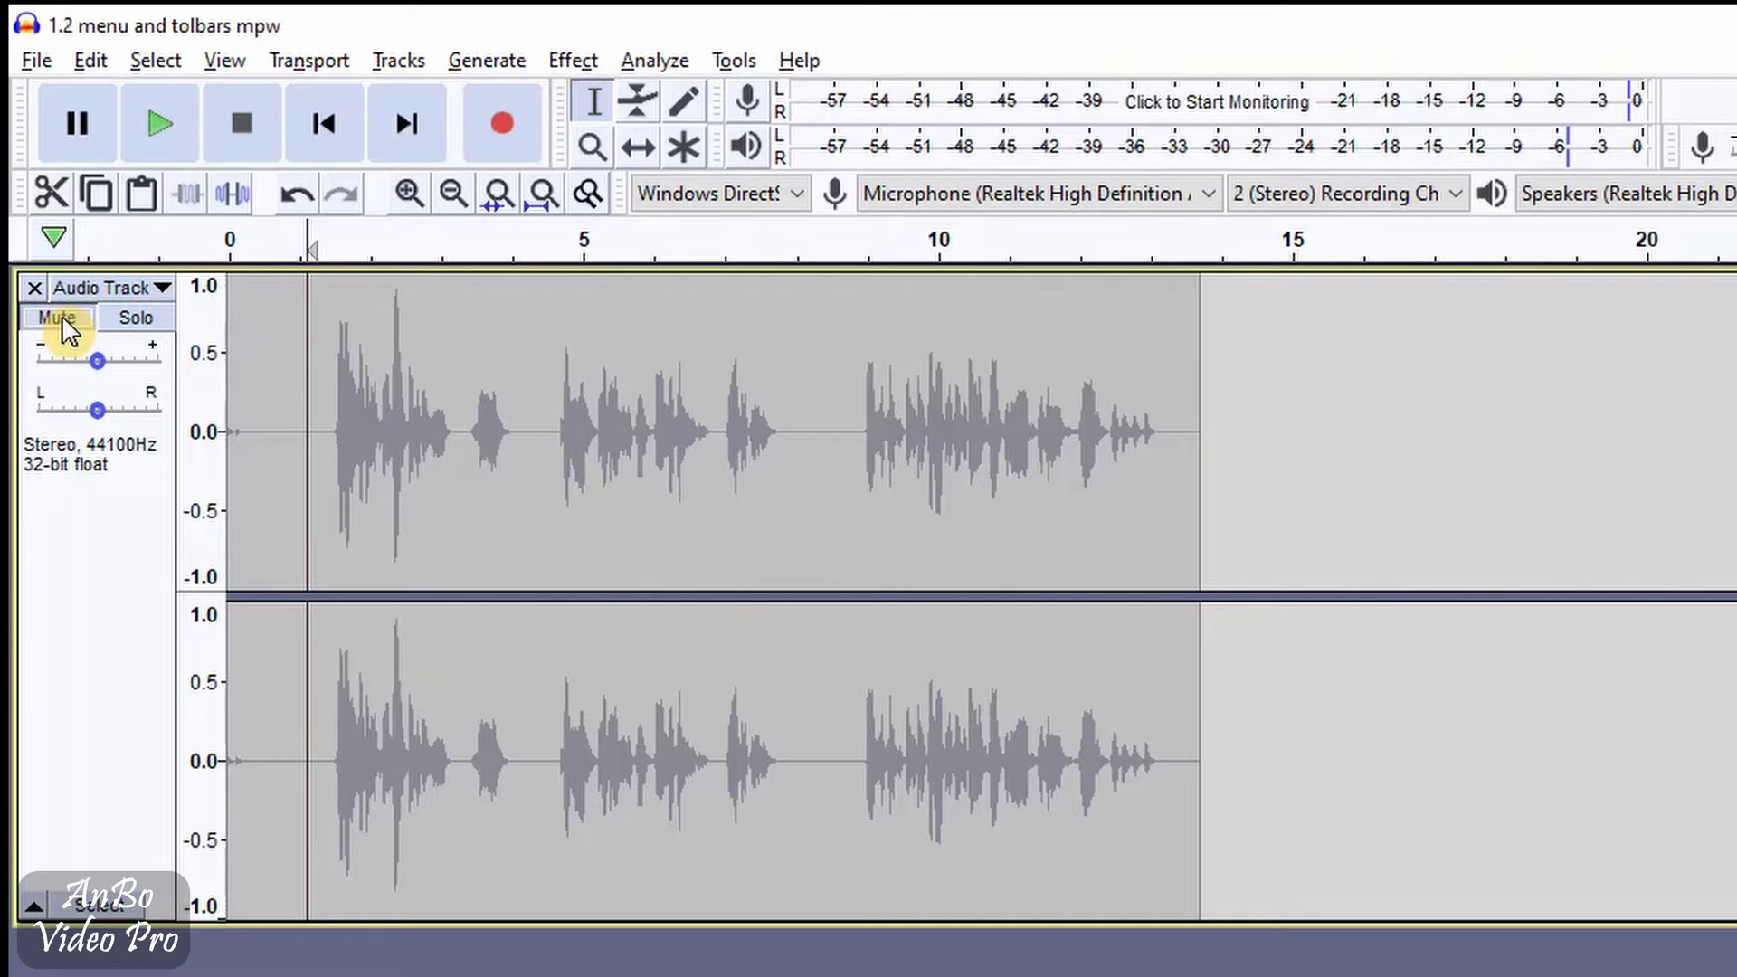
left_click(61, 317)
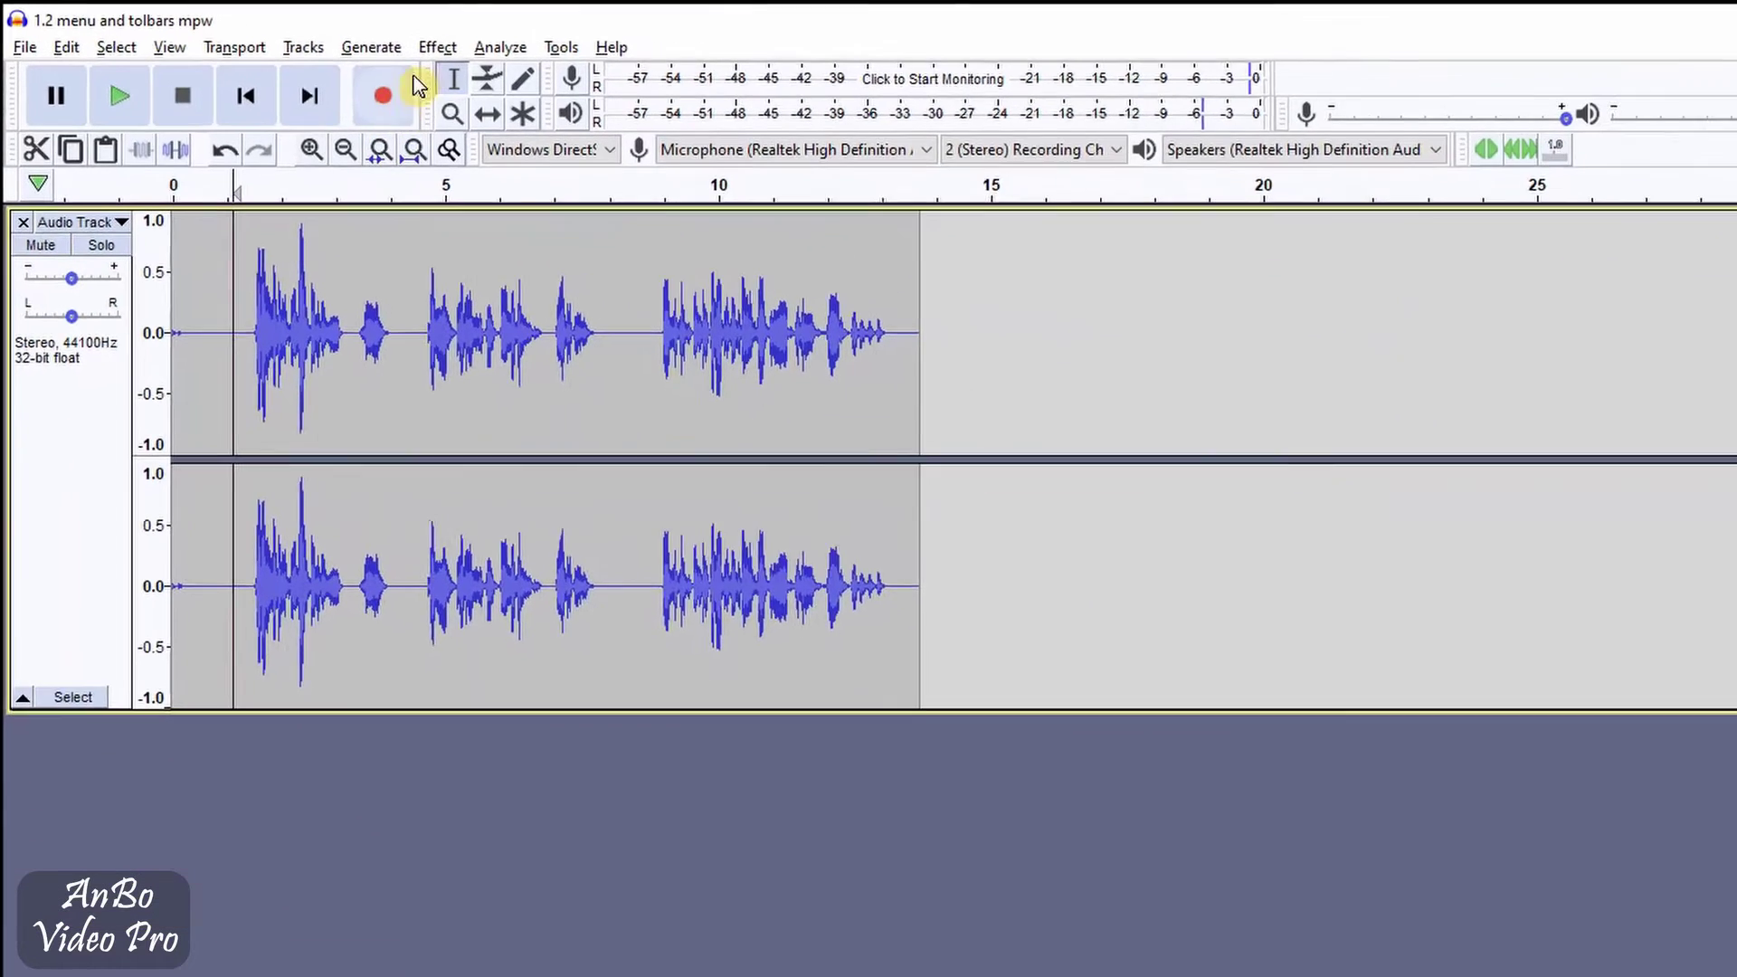
Review the list of available audio effects
left_click(437, 49)
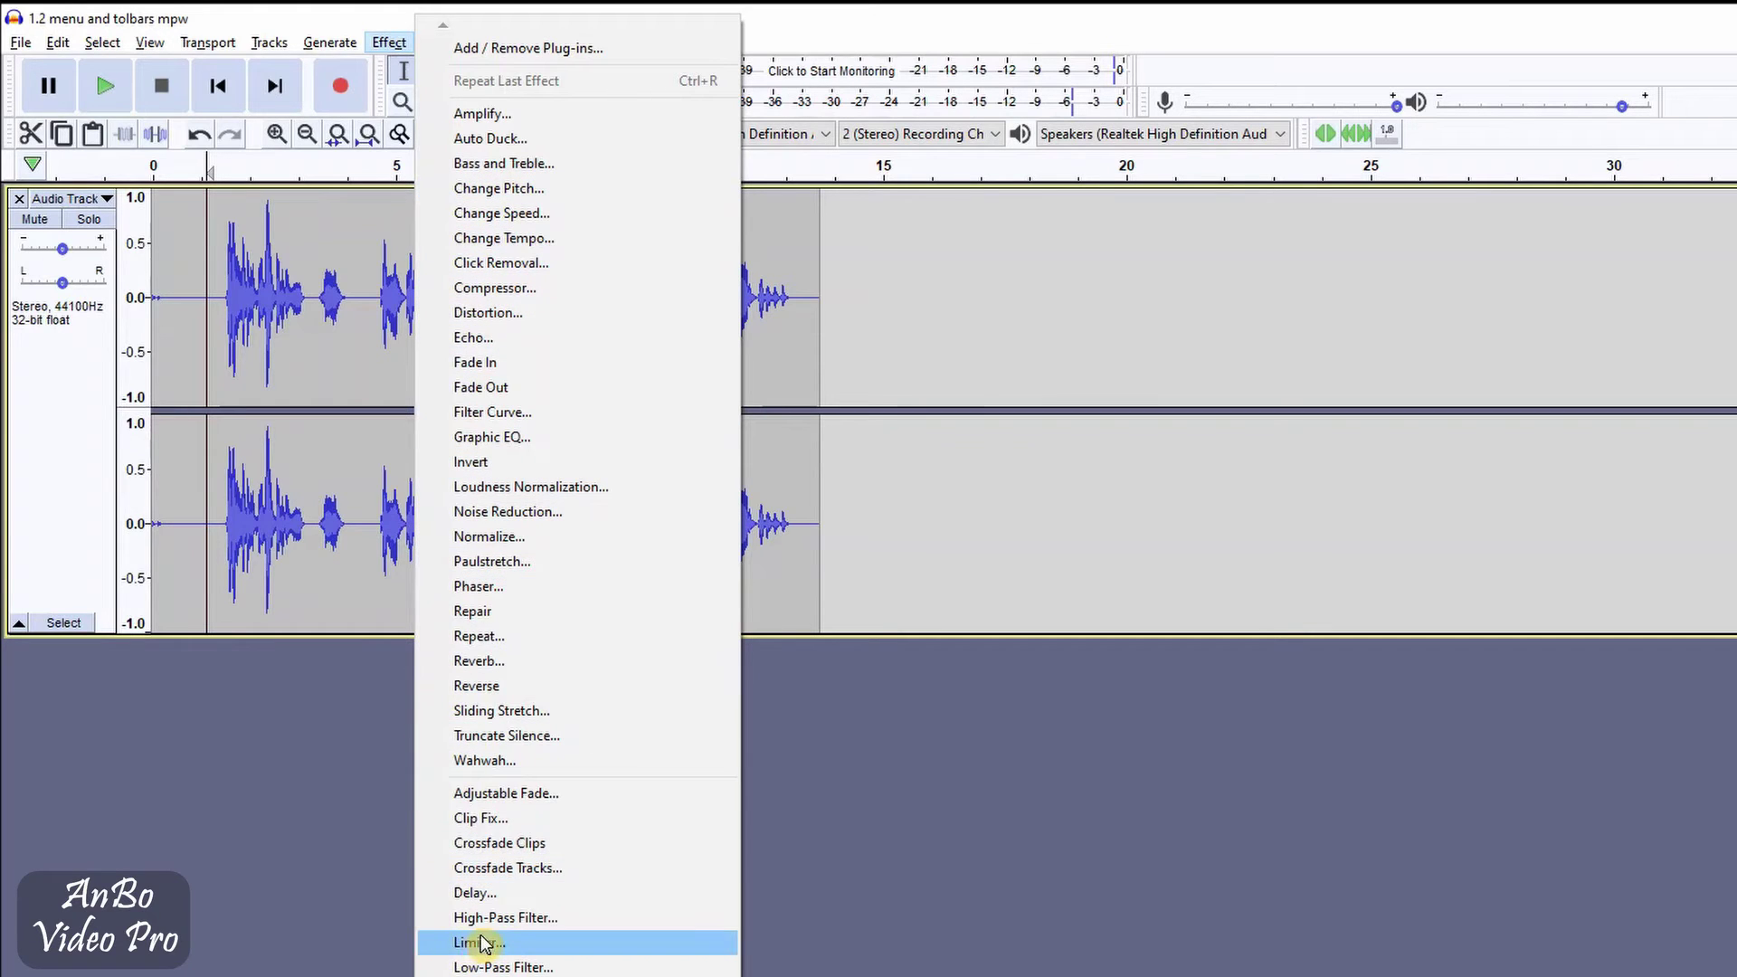
left_click(892, 710)
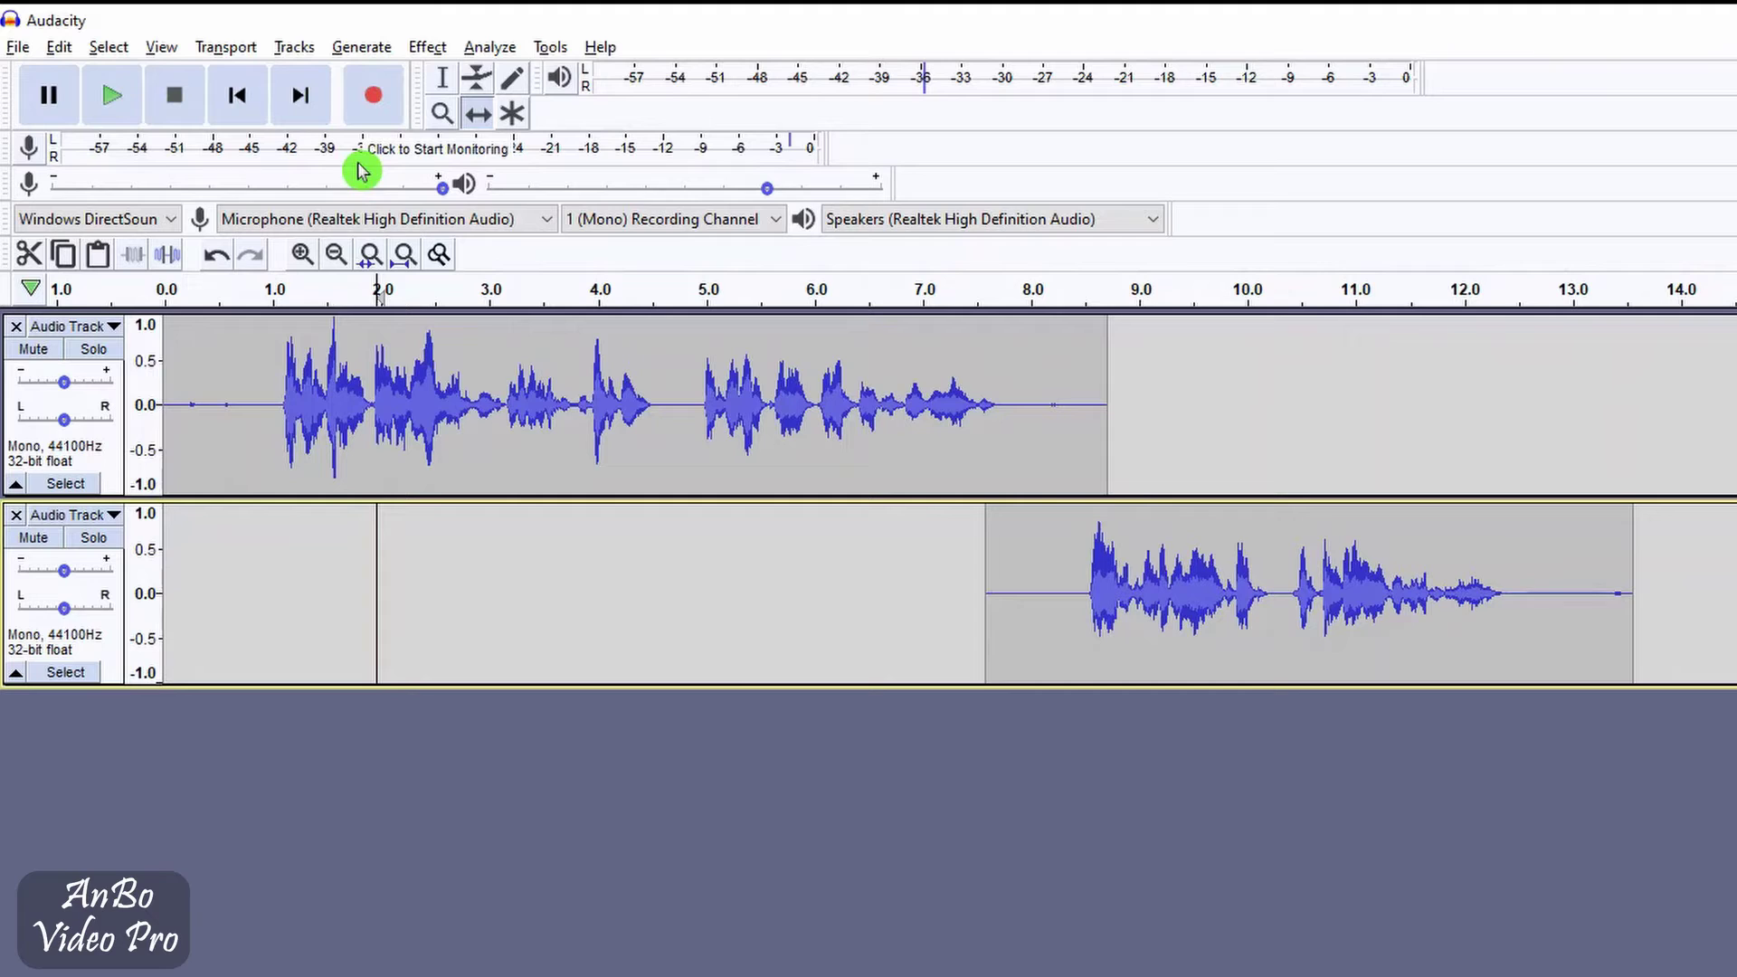
Review the list of toolbars that can be shown or hidden
mouse_move(371, 186)
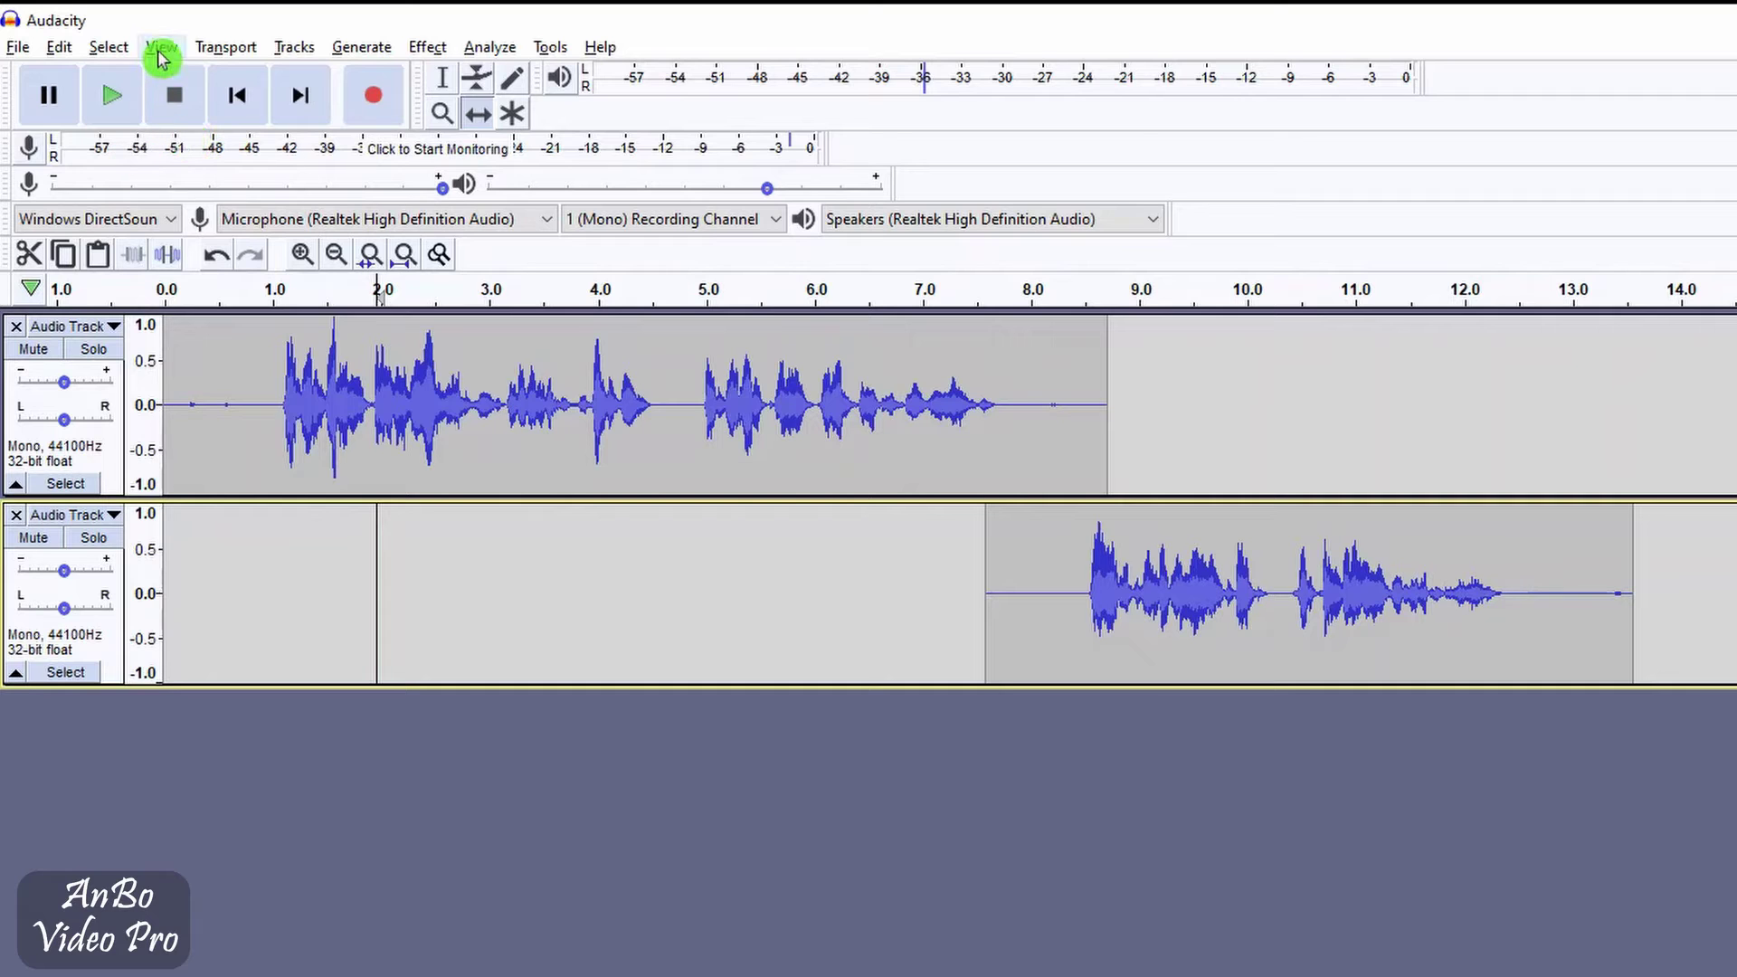
left_click(163, 50)
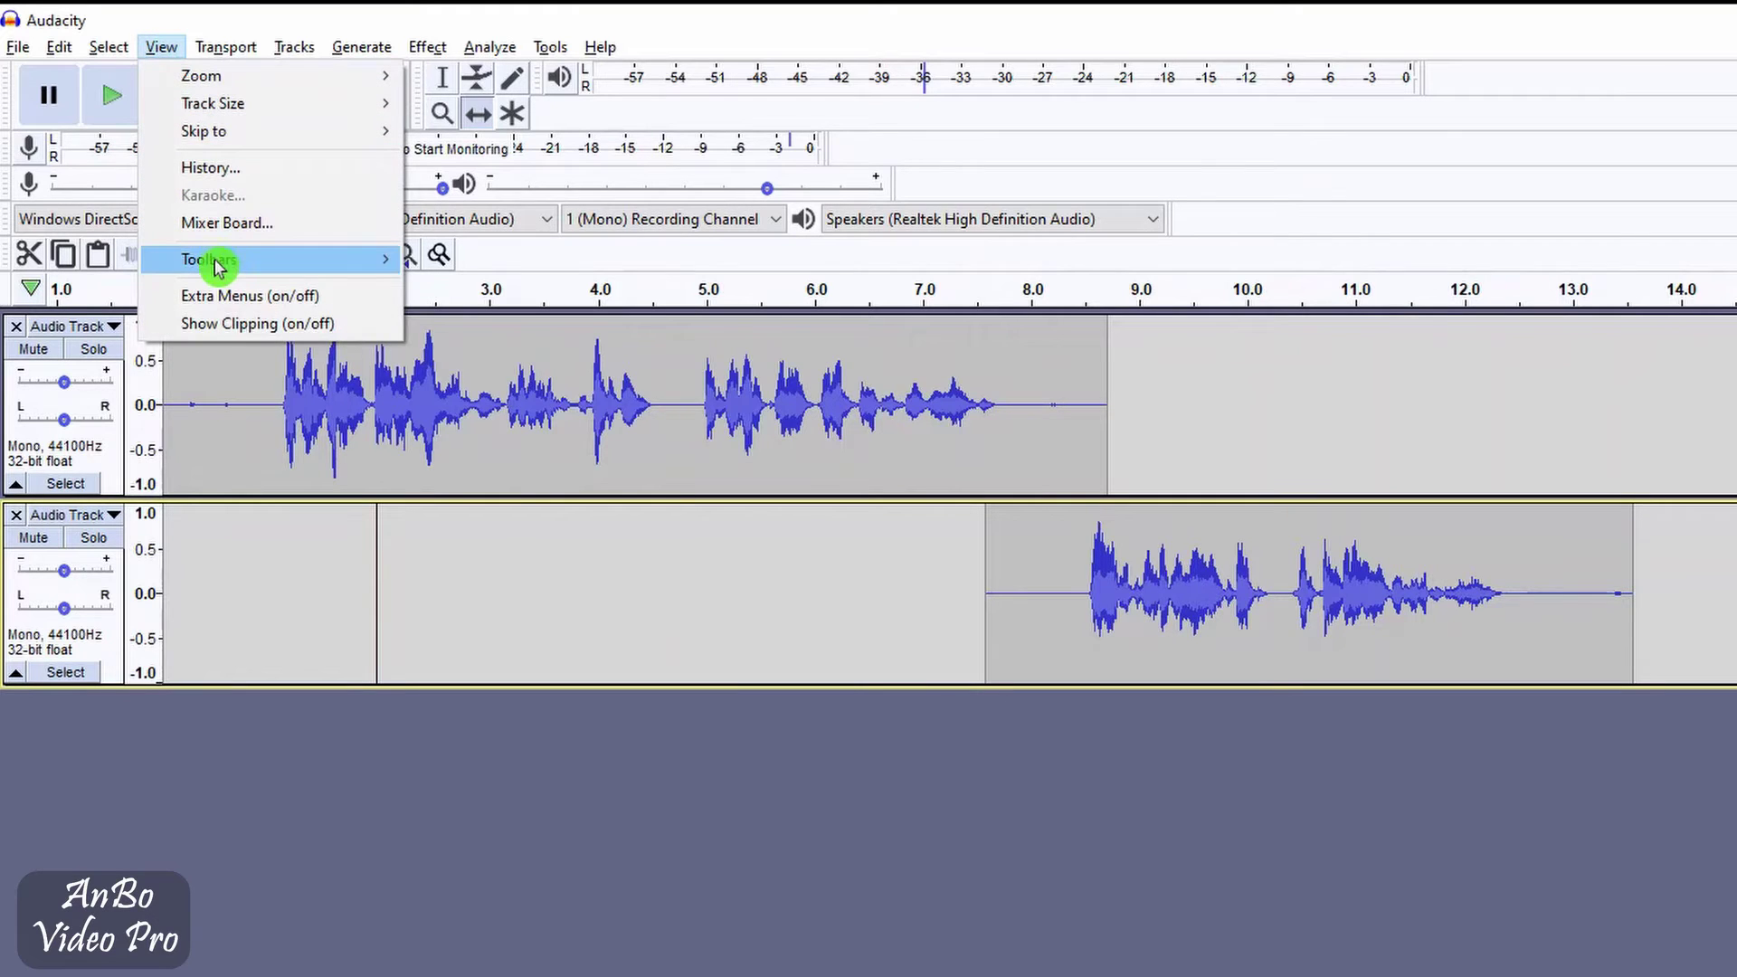
mouse_move(217, 263)
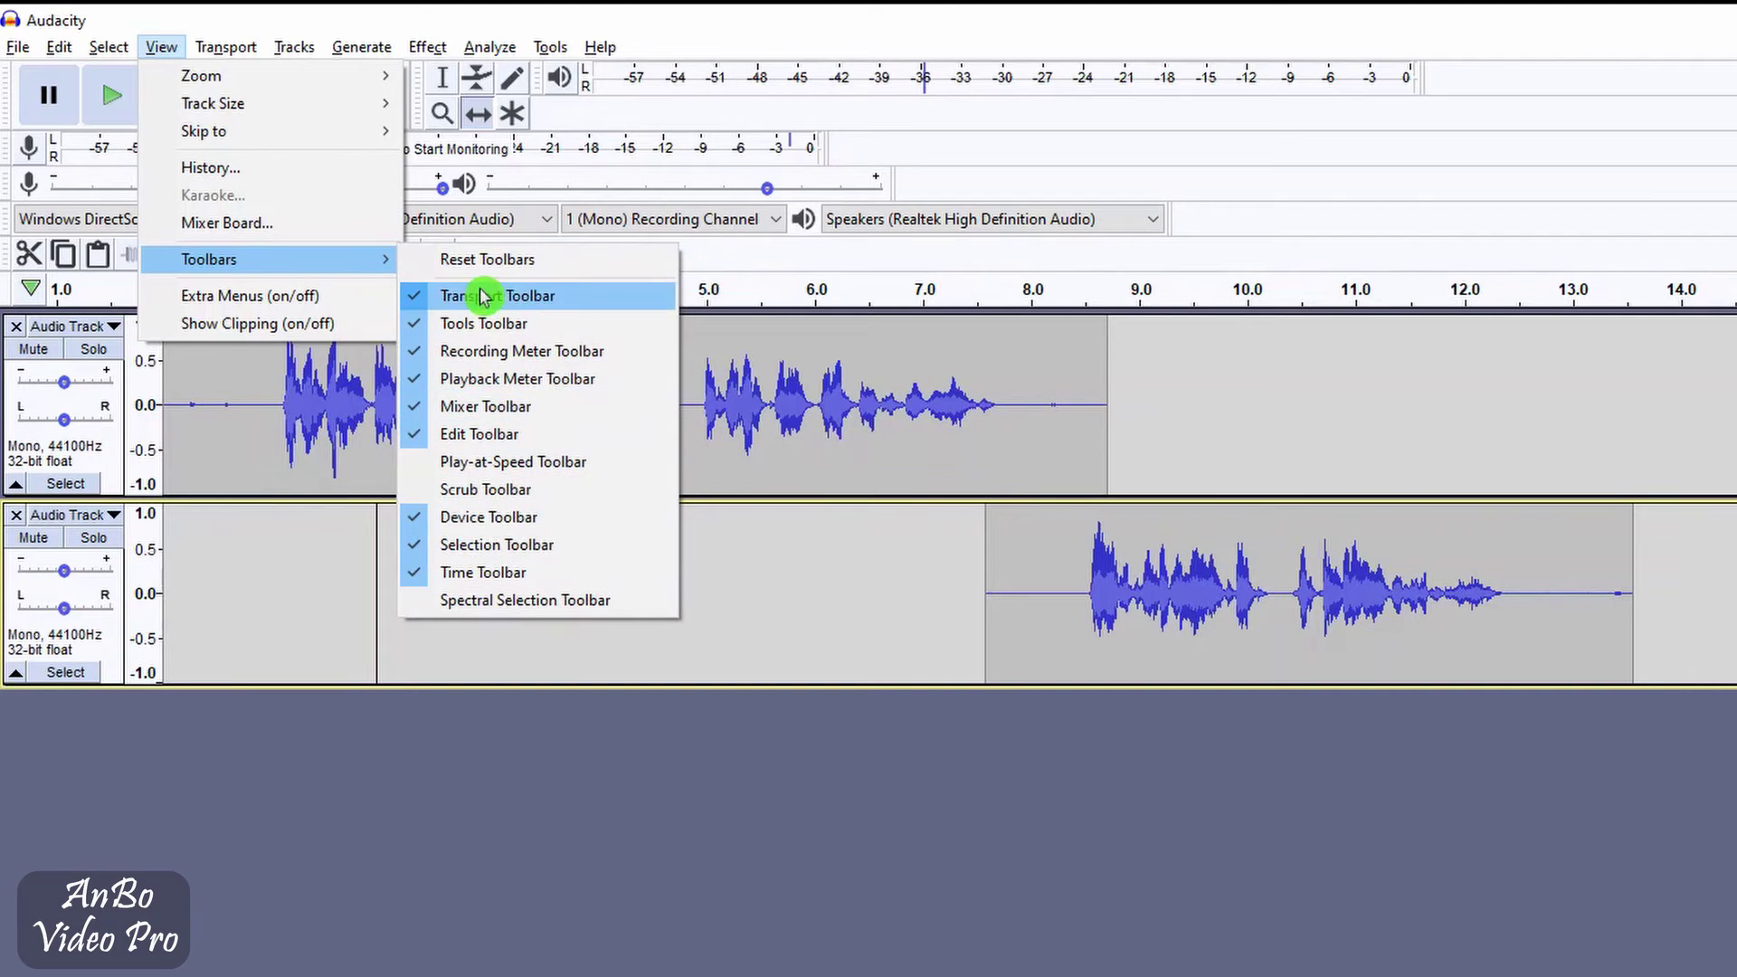
left_click(322, 754)
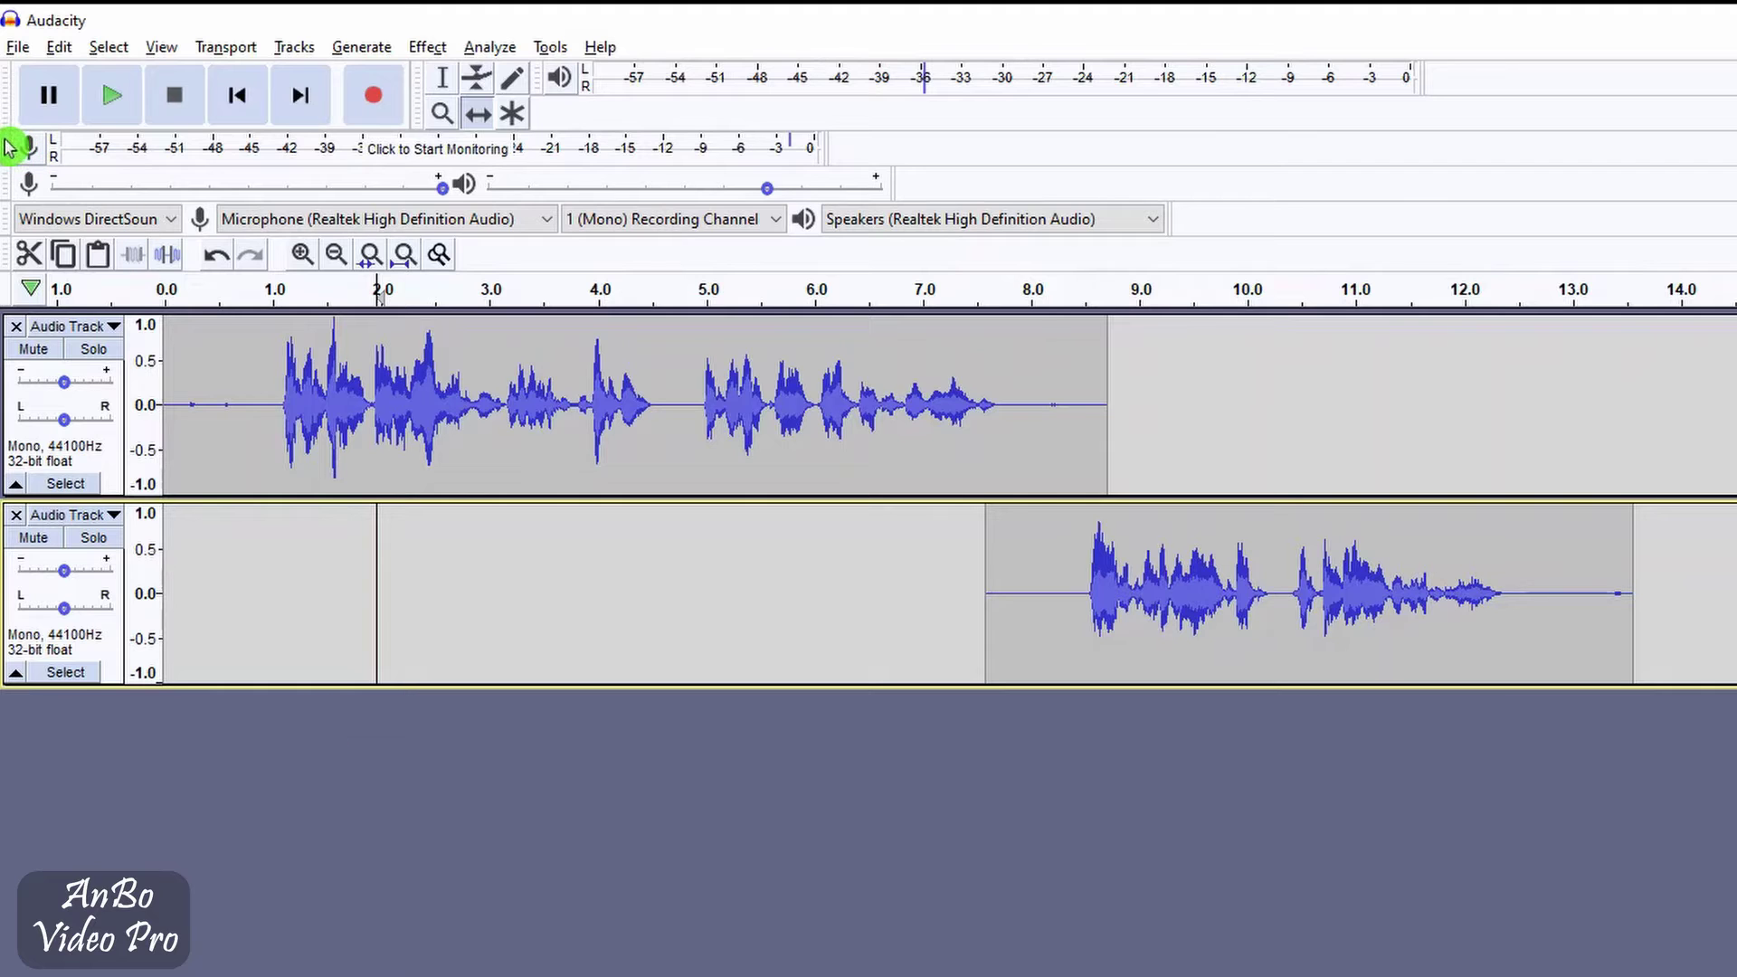
Dock the Recording Meter Toolbar directly beneath the Playback Meter Toolbar and slightly widen the Mixer Toolbar
left_click_drag(7, 147, 556, 113)
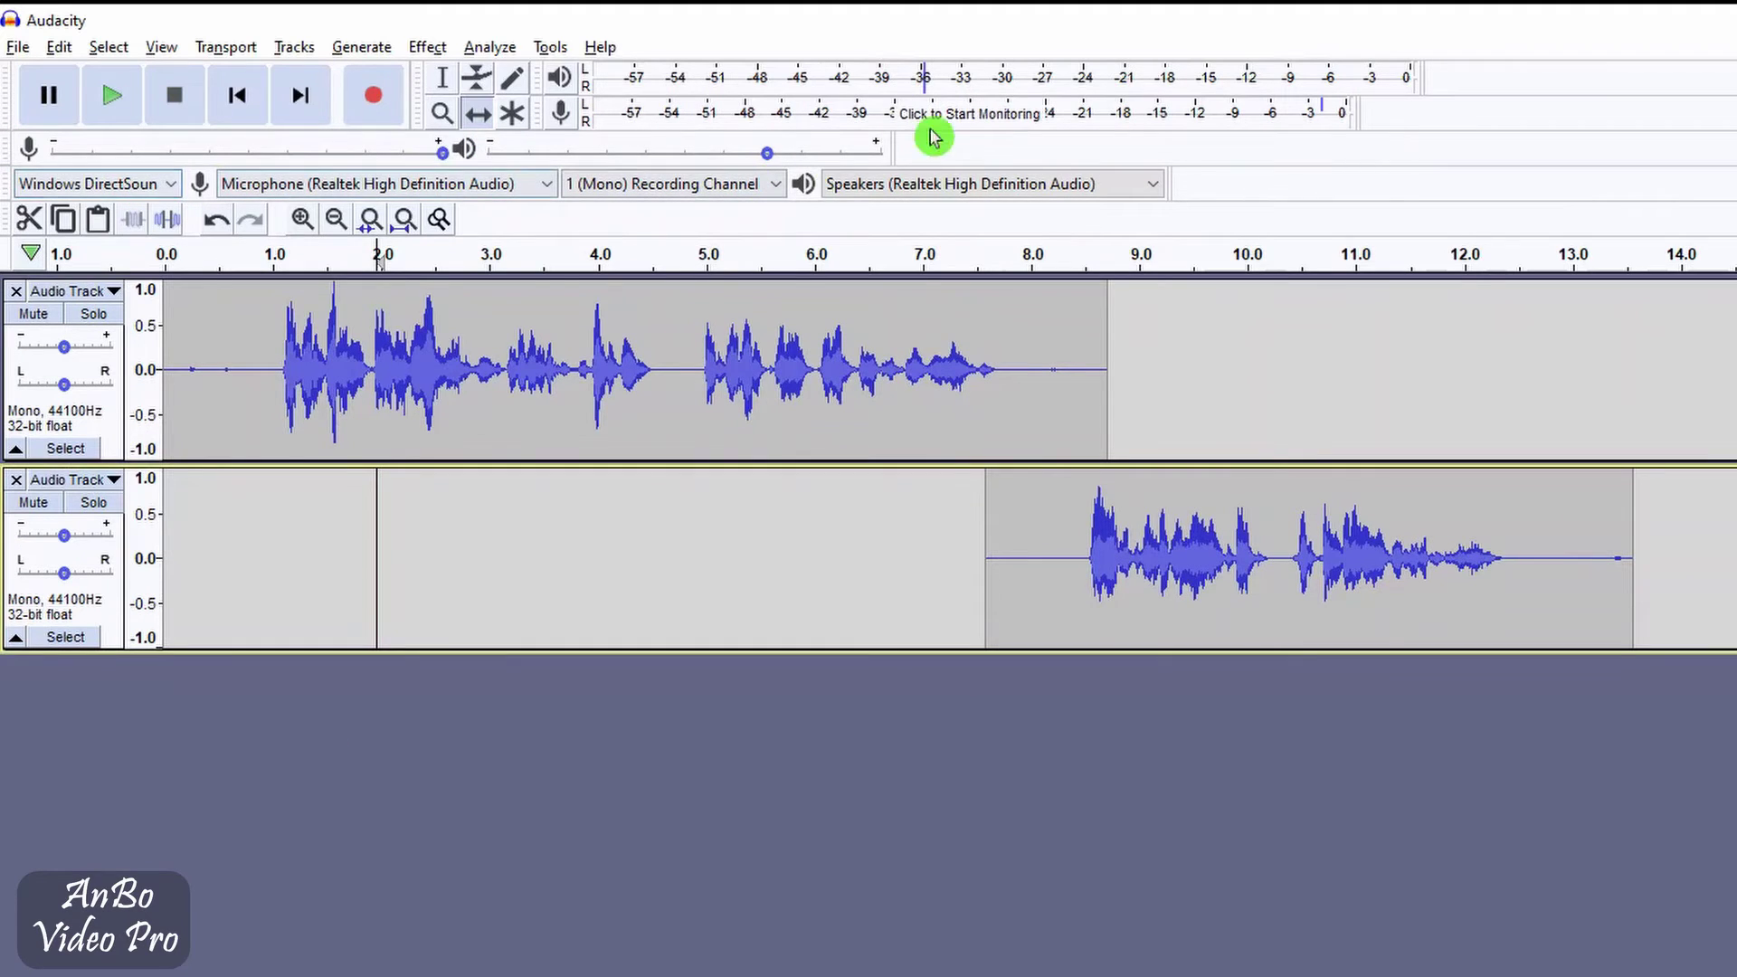
left_click_drag(891, 136, 923, 151)
left_click(1337, 100)
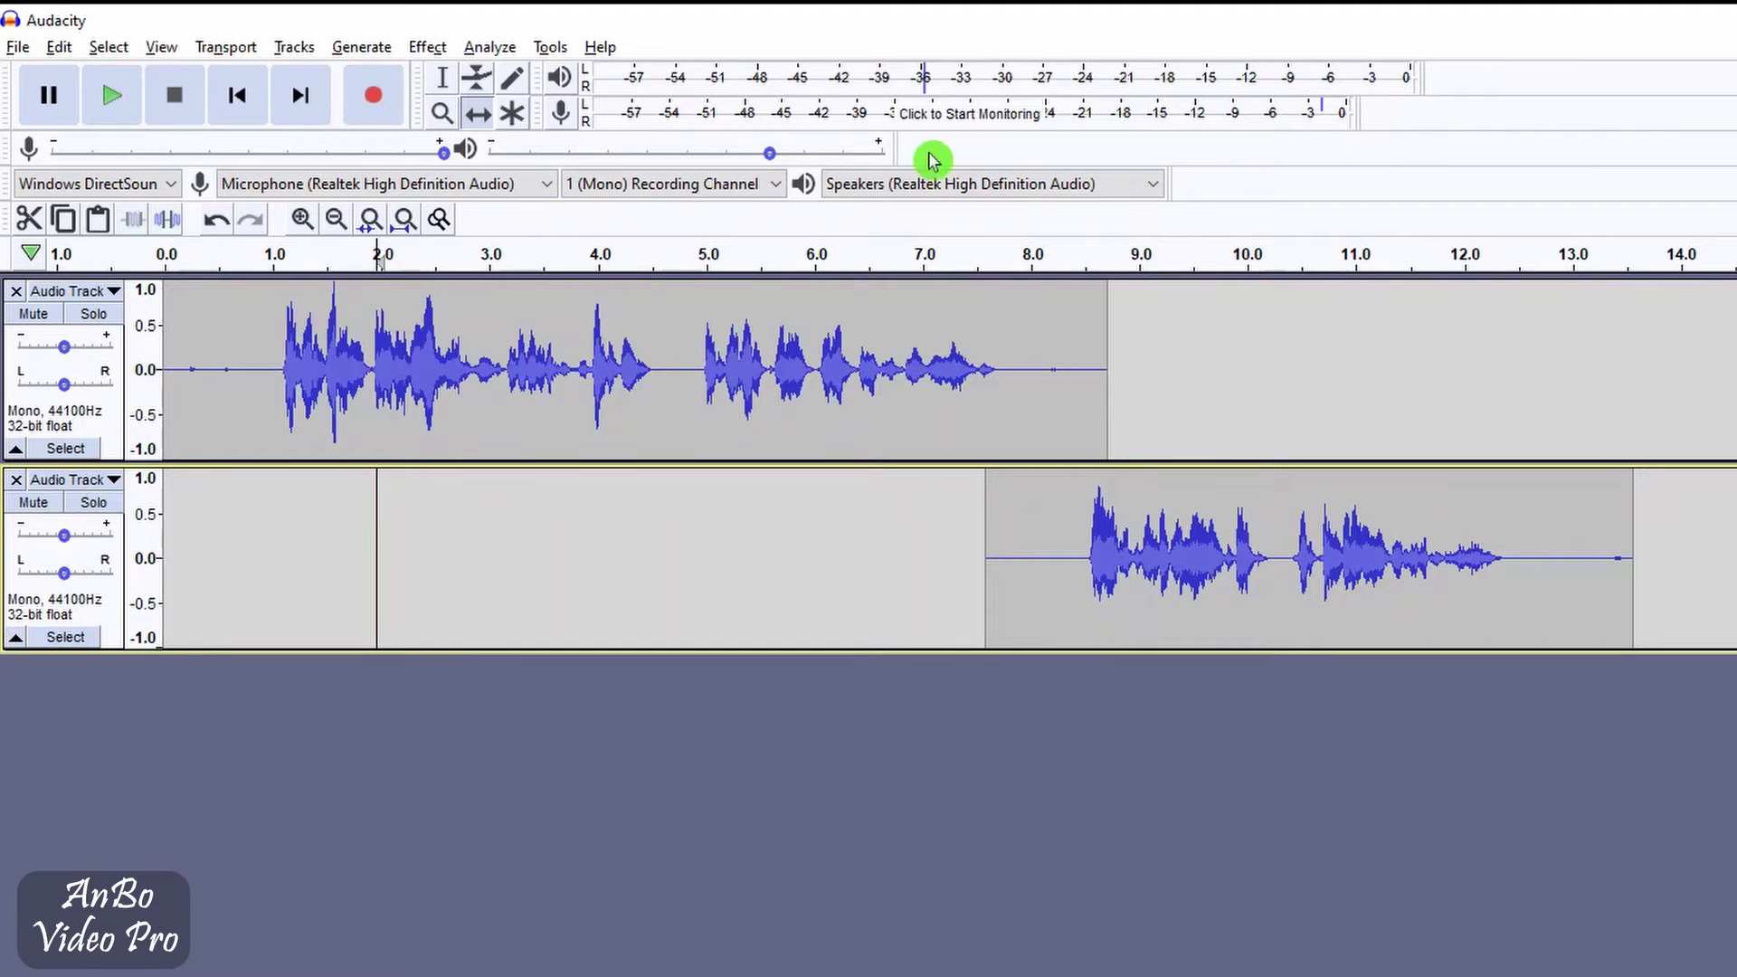
Undock the Transport and Mixer toolbars, then dock Transport beneath the Edit Toolbar and Mixer beside the Playback Meter Toolbar
left_click_drag(9, 116, 246, 721)
left_click_drag(7, 156, 697, 784)
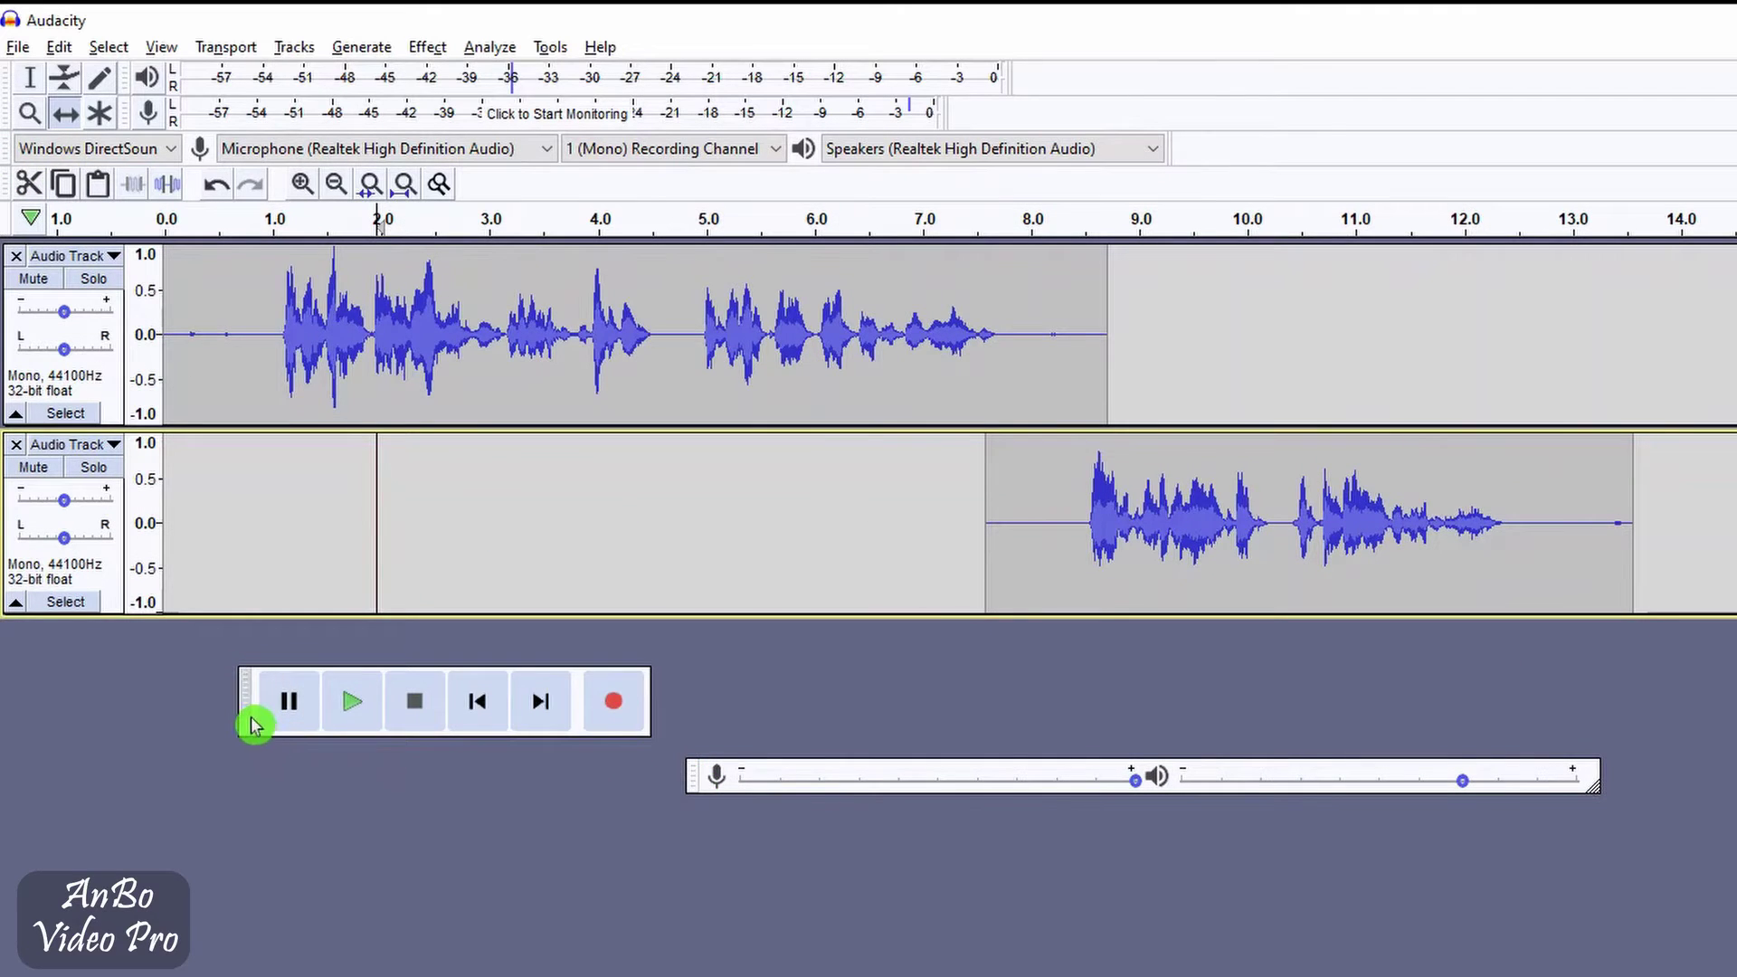
left_click_drag(256, 718, 270, 321)
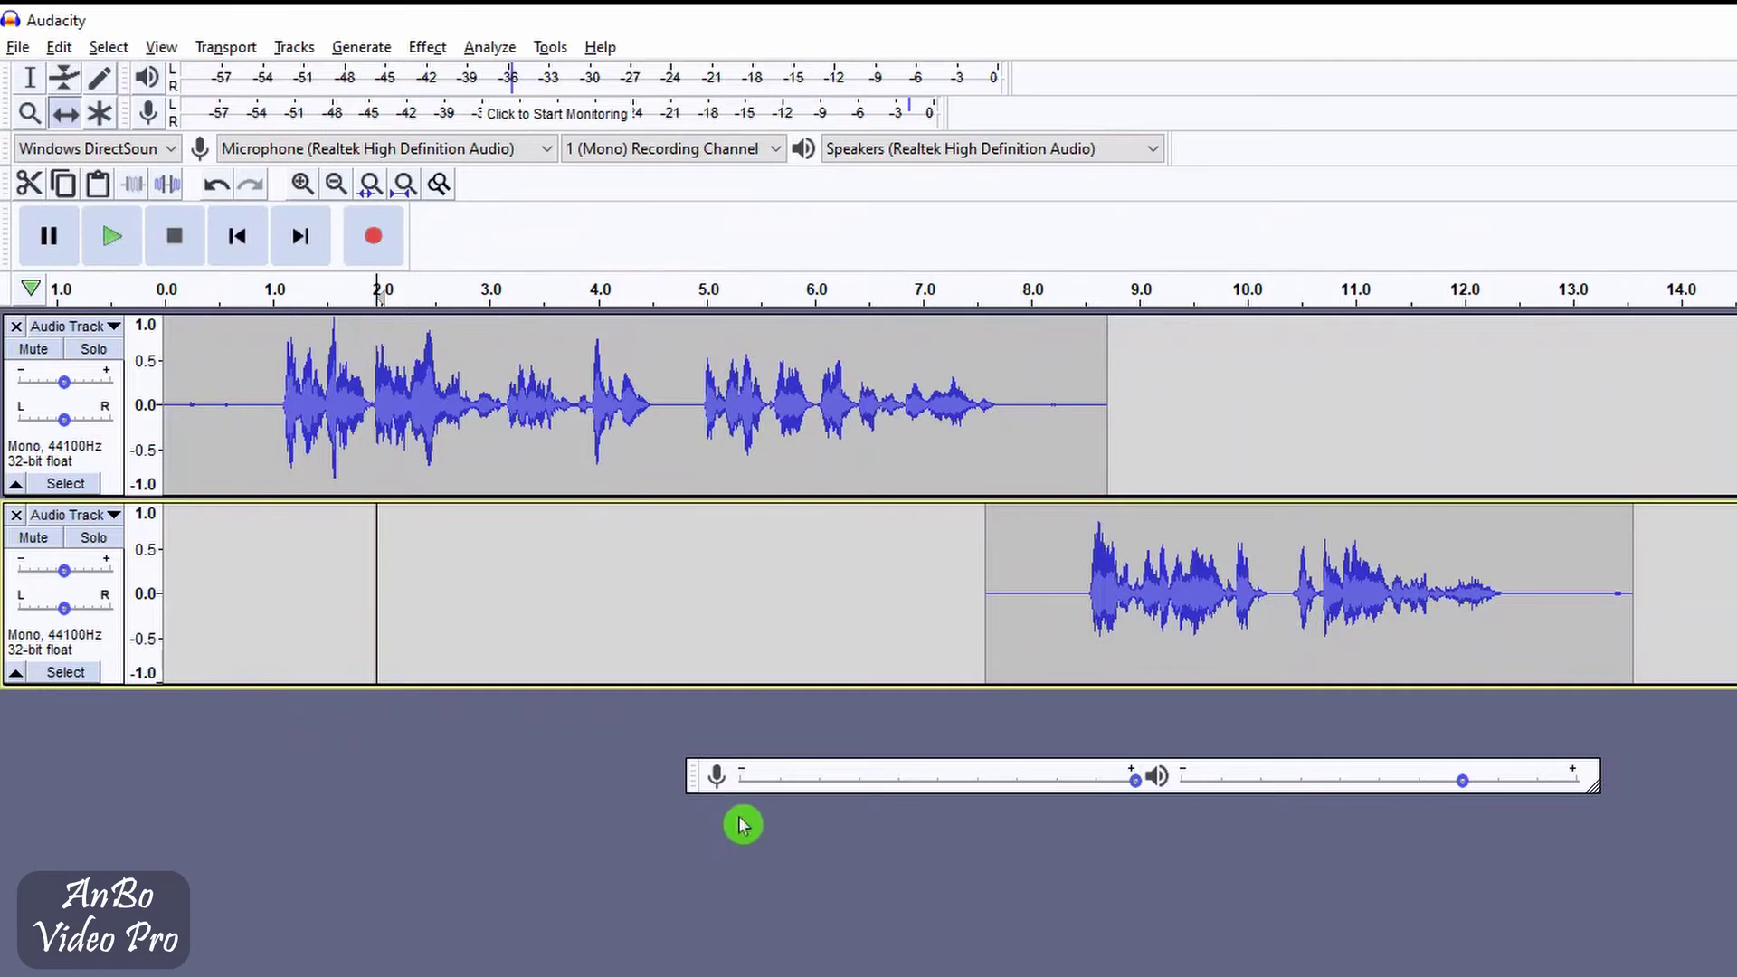
left_click_drag(698, 788, 1040, 78)
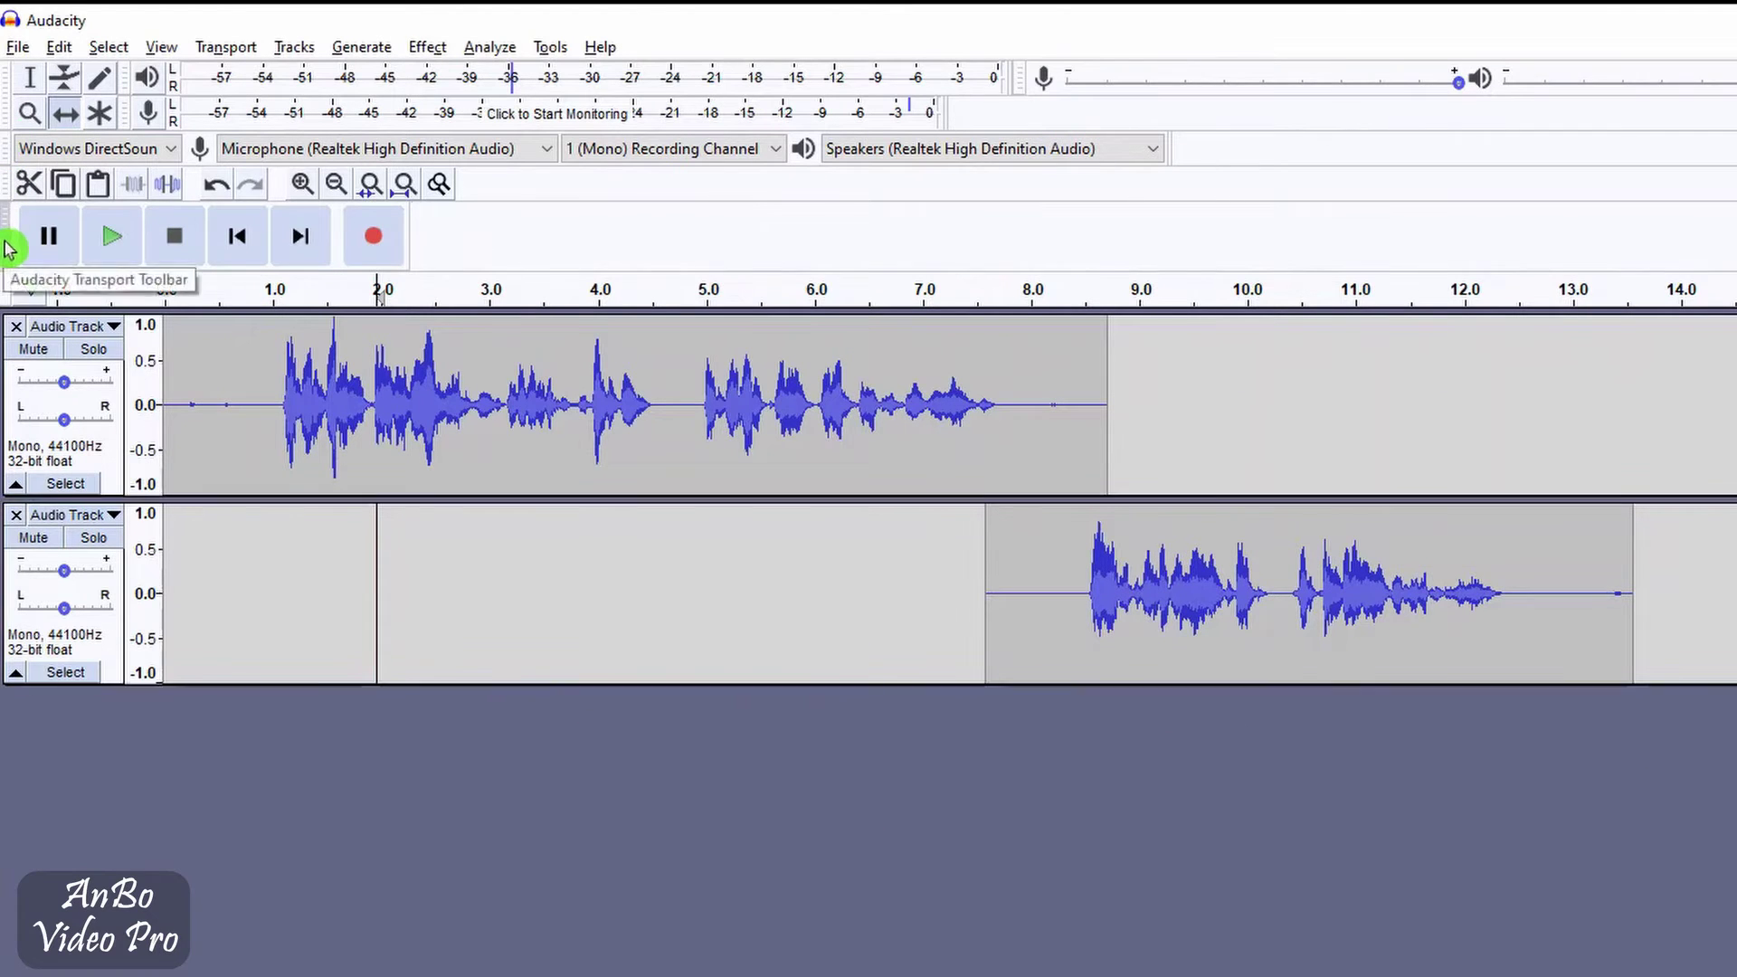
Float the Transport Toolbar over the empty area below the tracks and redock it beneath the Edit Toolbar, twice
left_click_drag(7, 246, 377, 756)
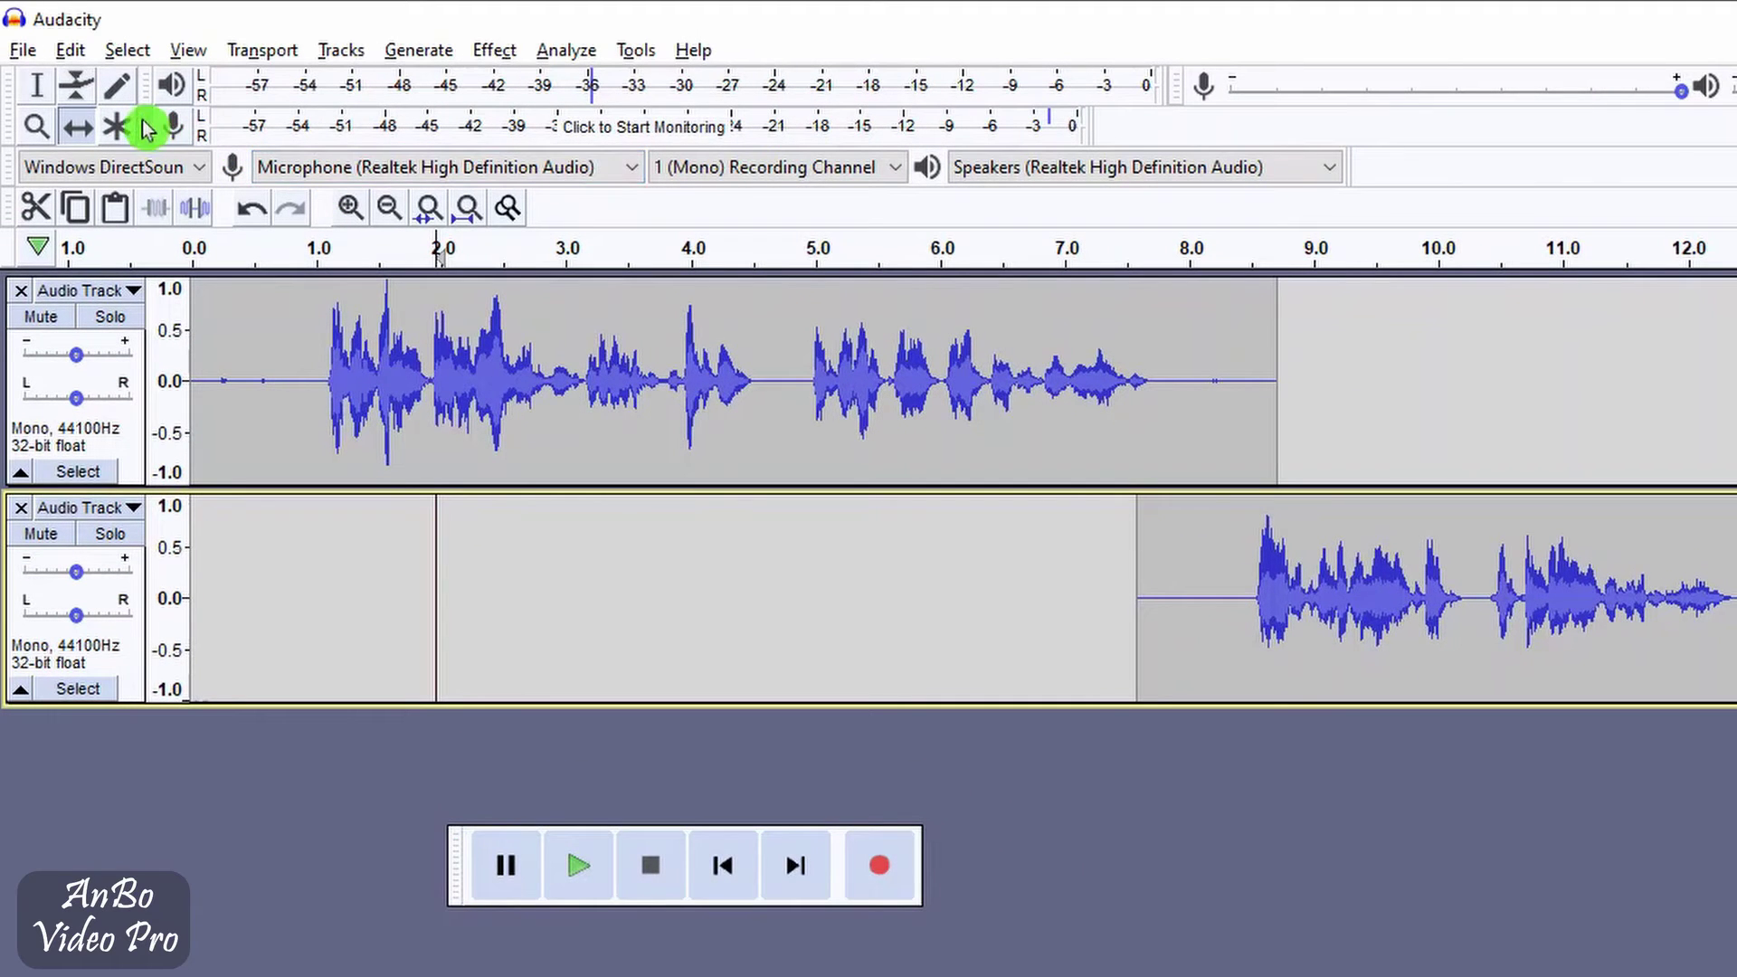
left_click_drag(465, 857, 97, 262)
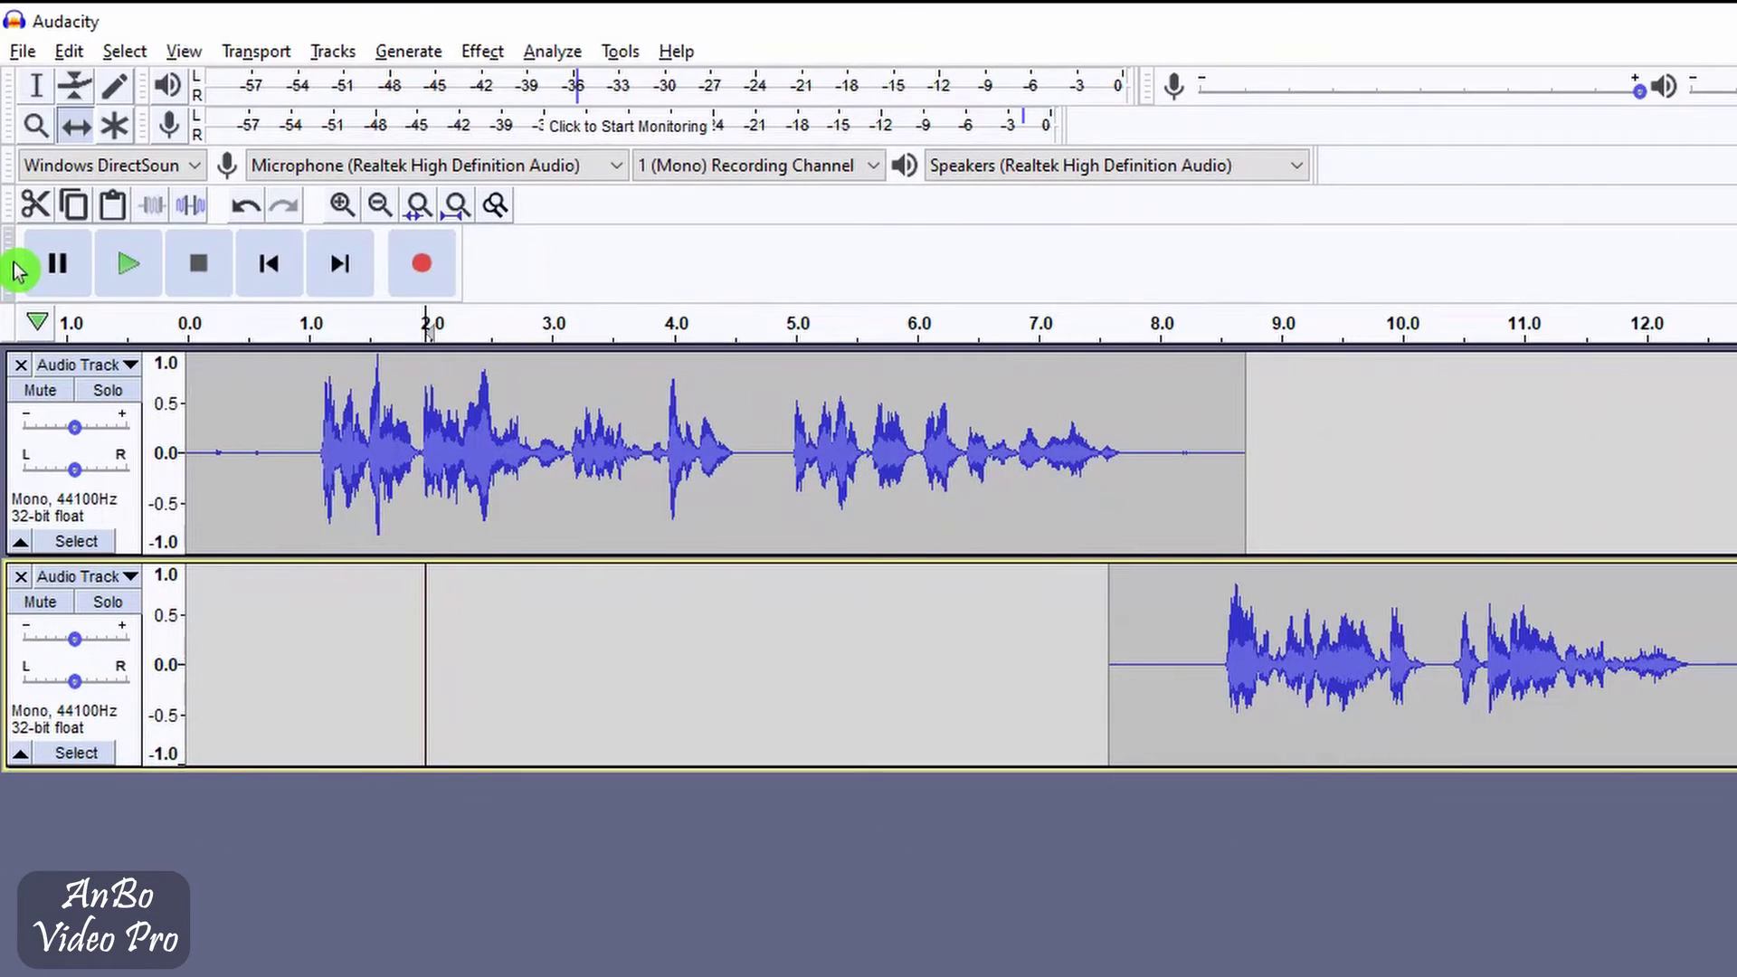
left_click_drag(20, 263, 520, 841)
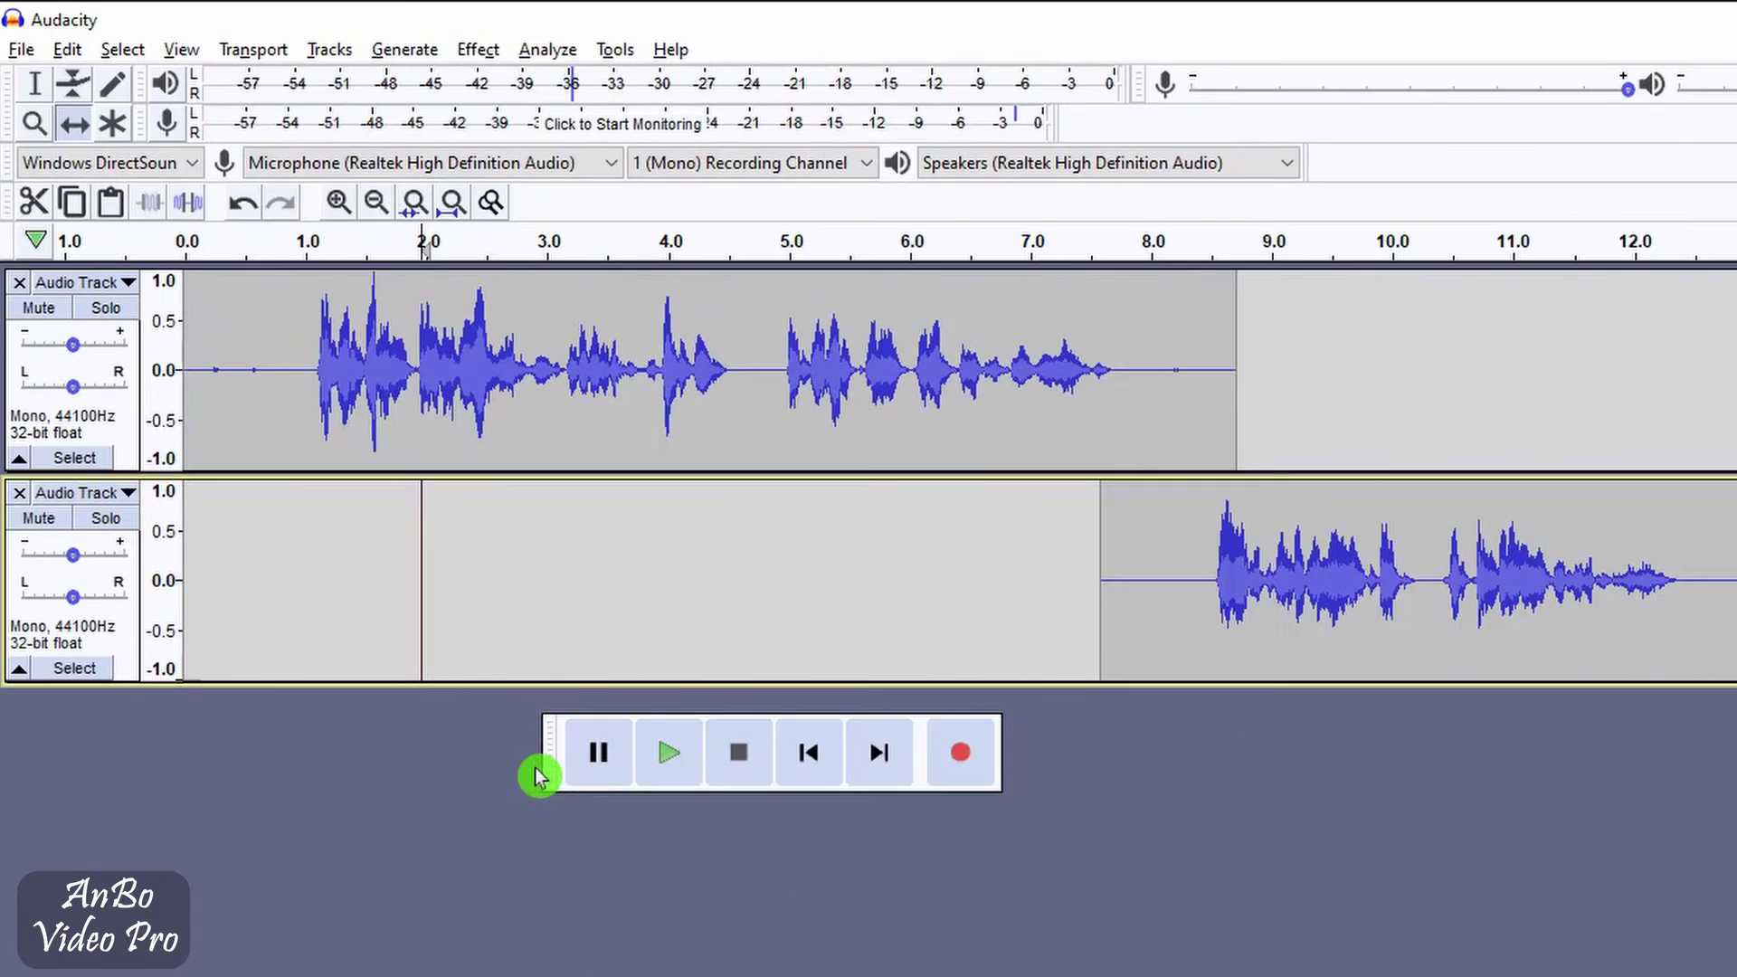
left_click_drag(549, 776, 19, 222)
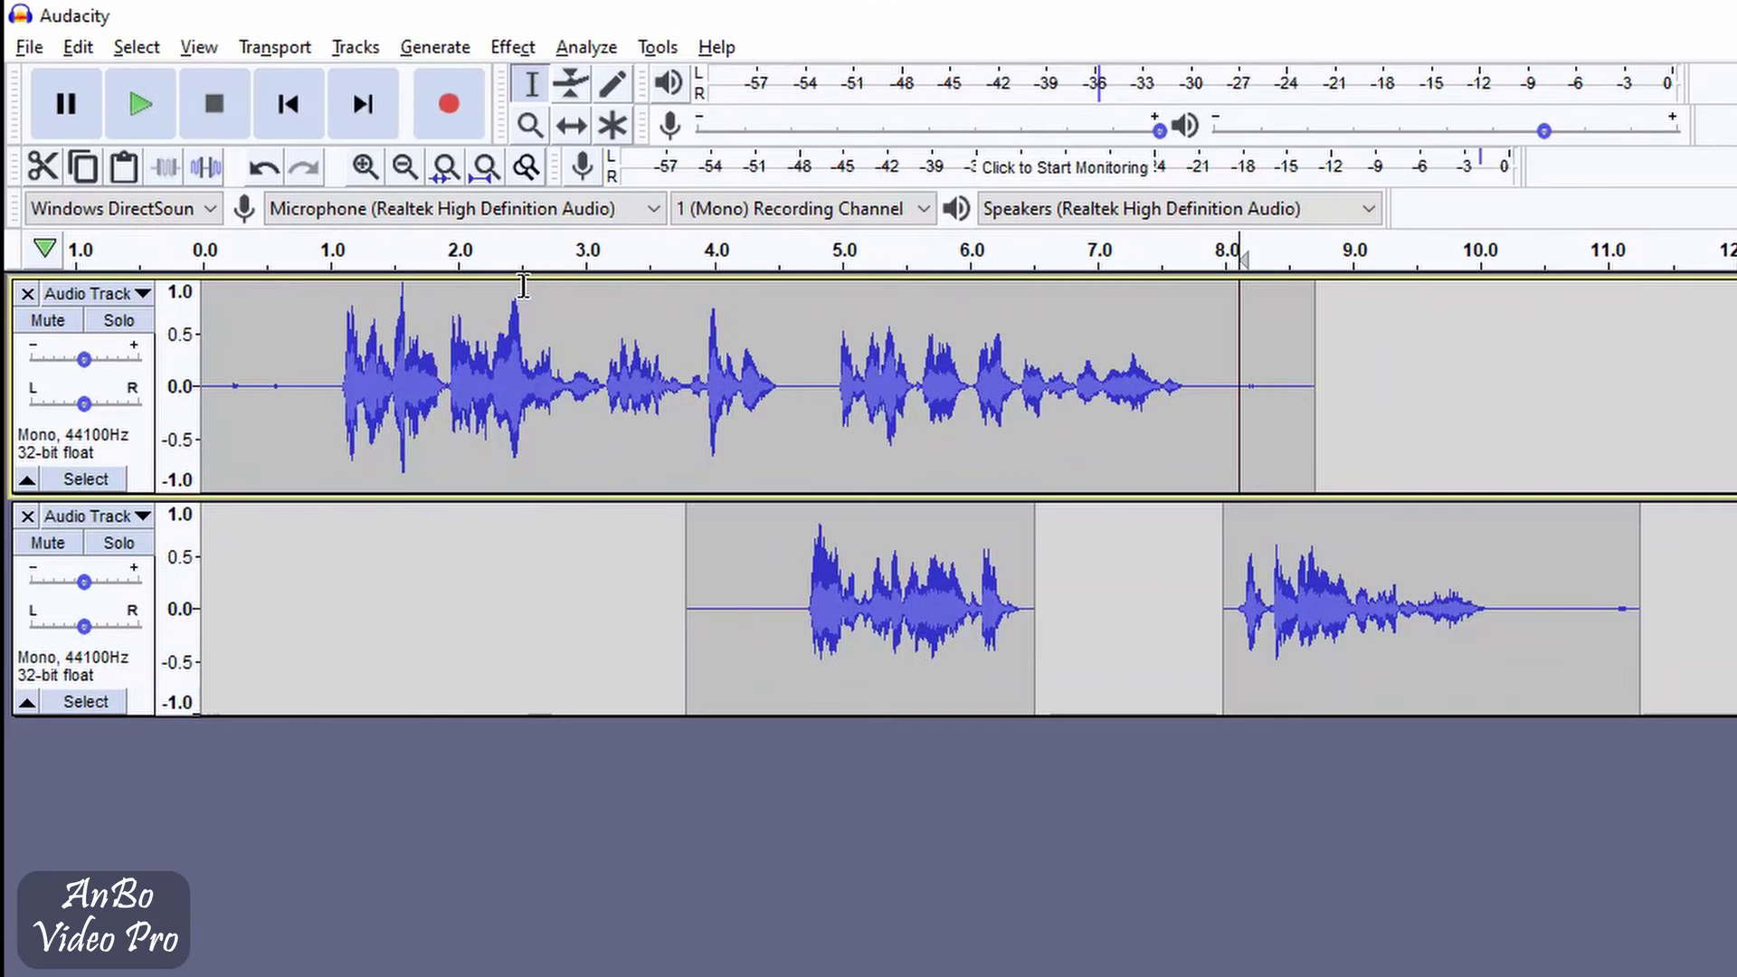
Float the Tools Toolbar over the second track and place the cursor at several points in the first track with the Selection Tool
left_click_drag(503, 109, 407, 639)
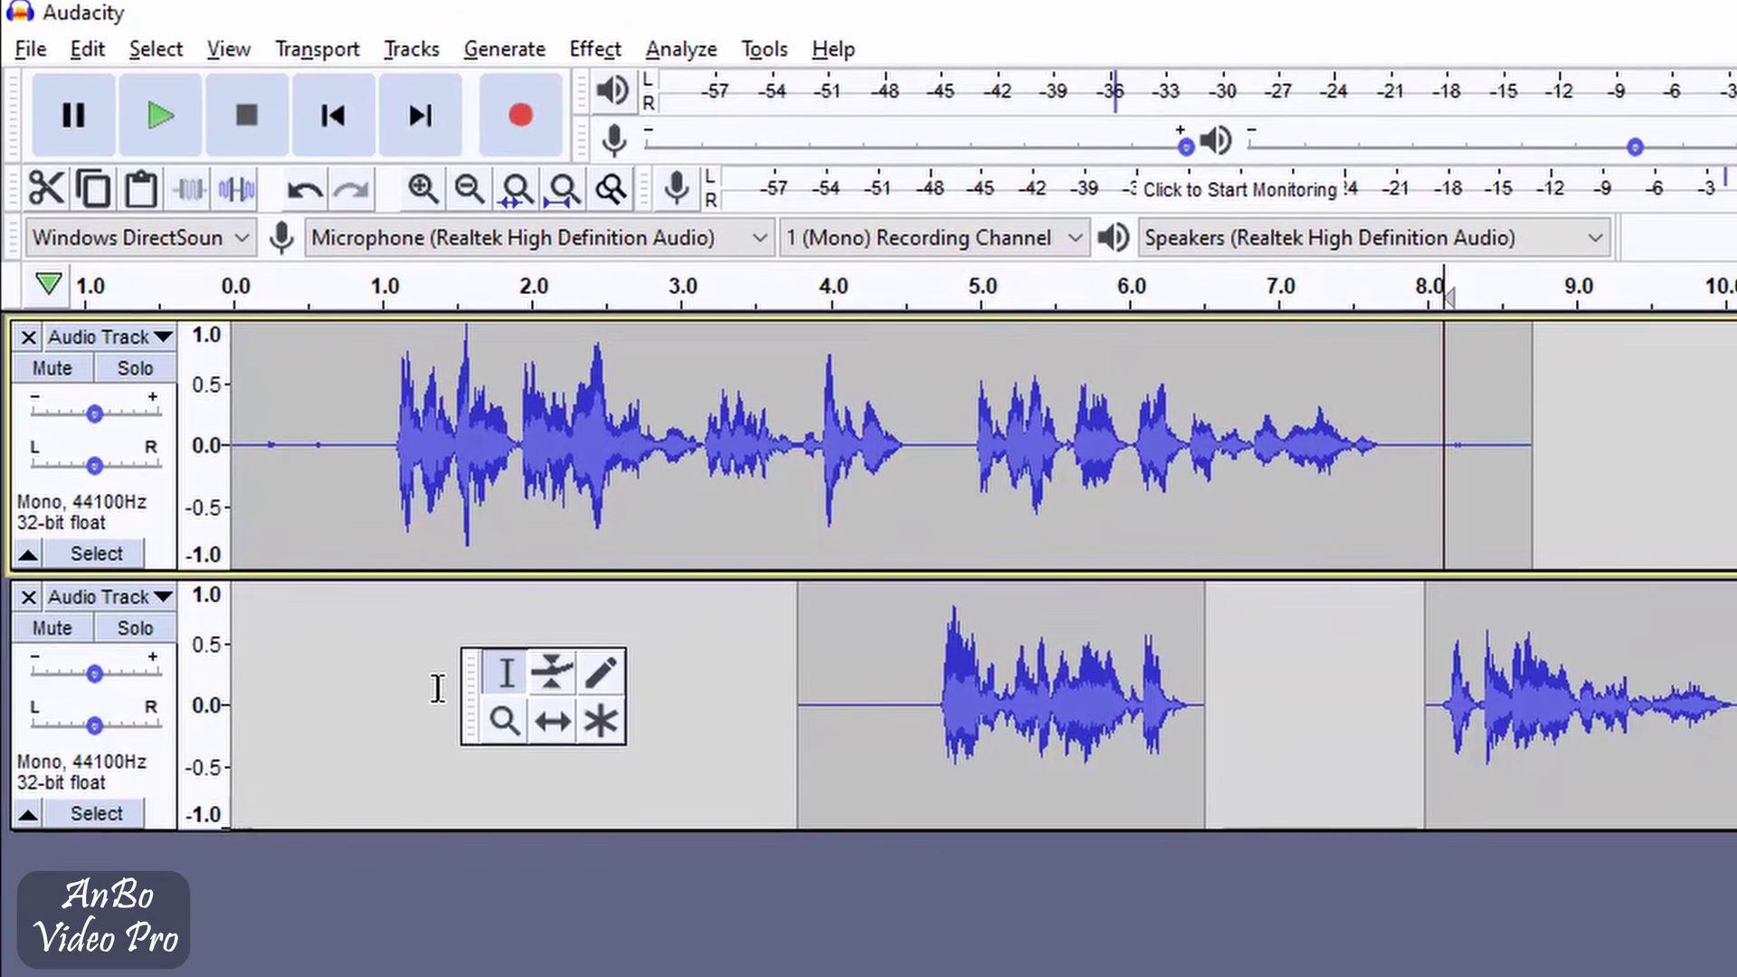
left_click(497, 720)
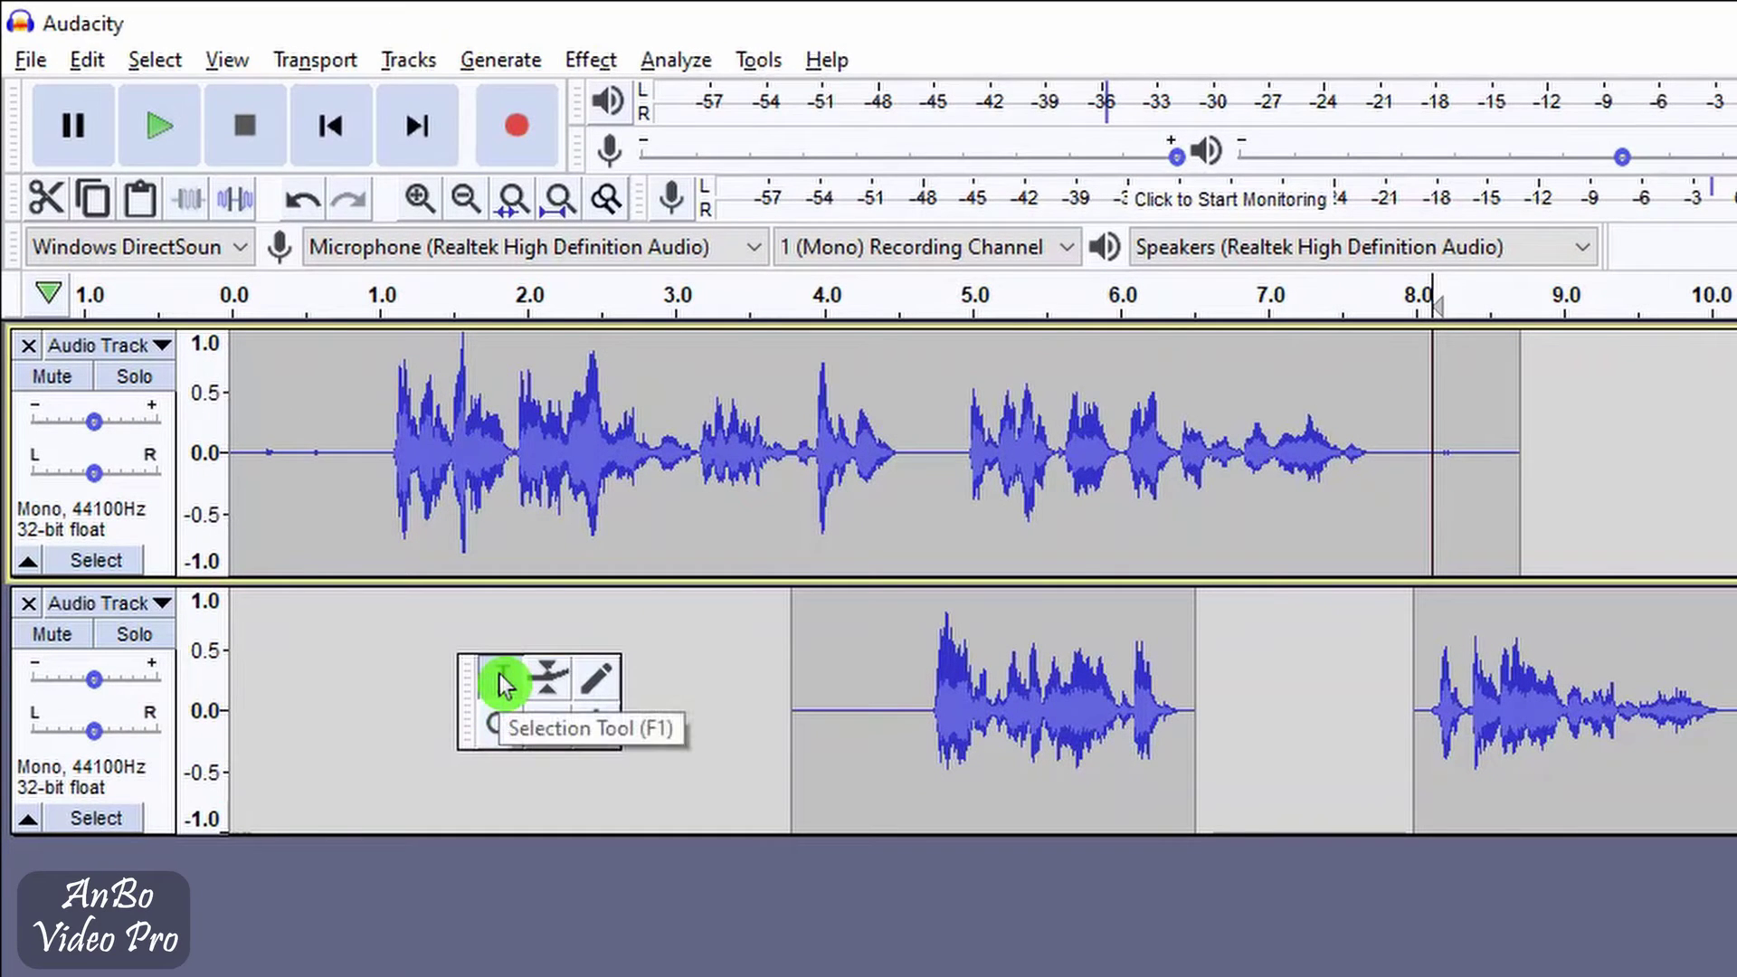
left_click(503, 686)
left_click(465, 478)
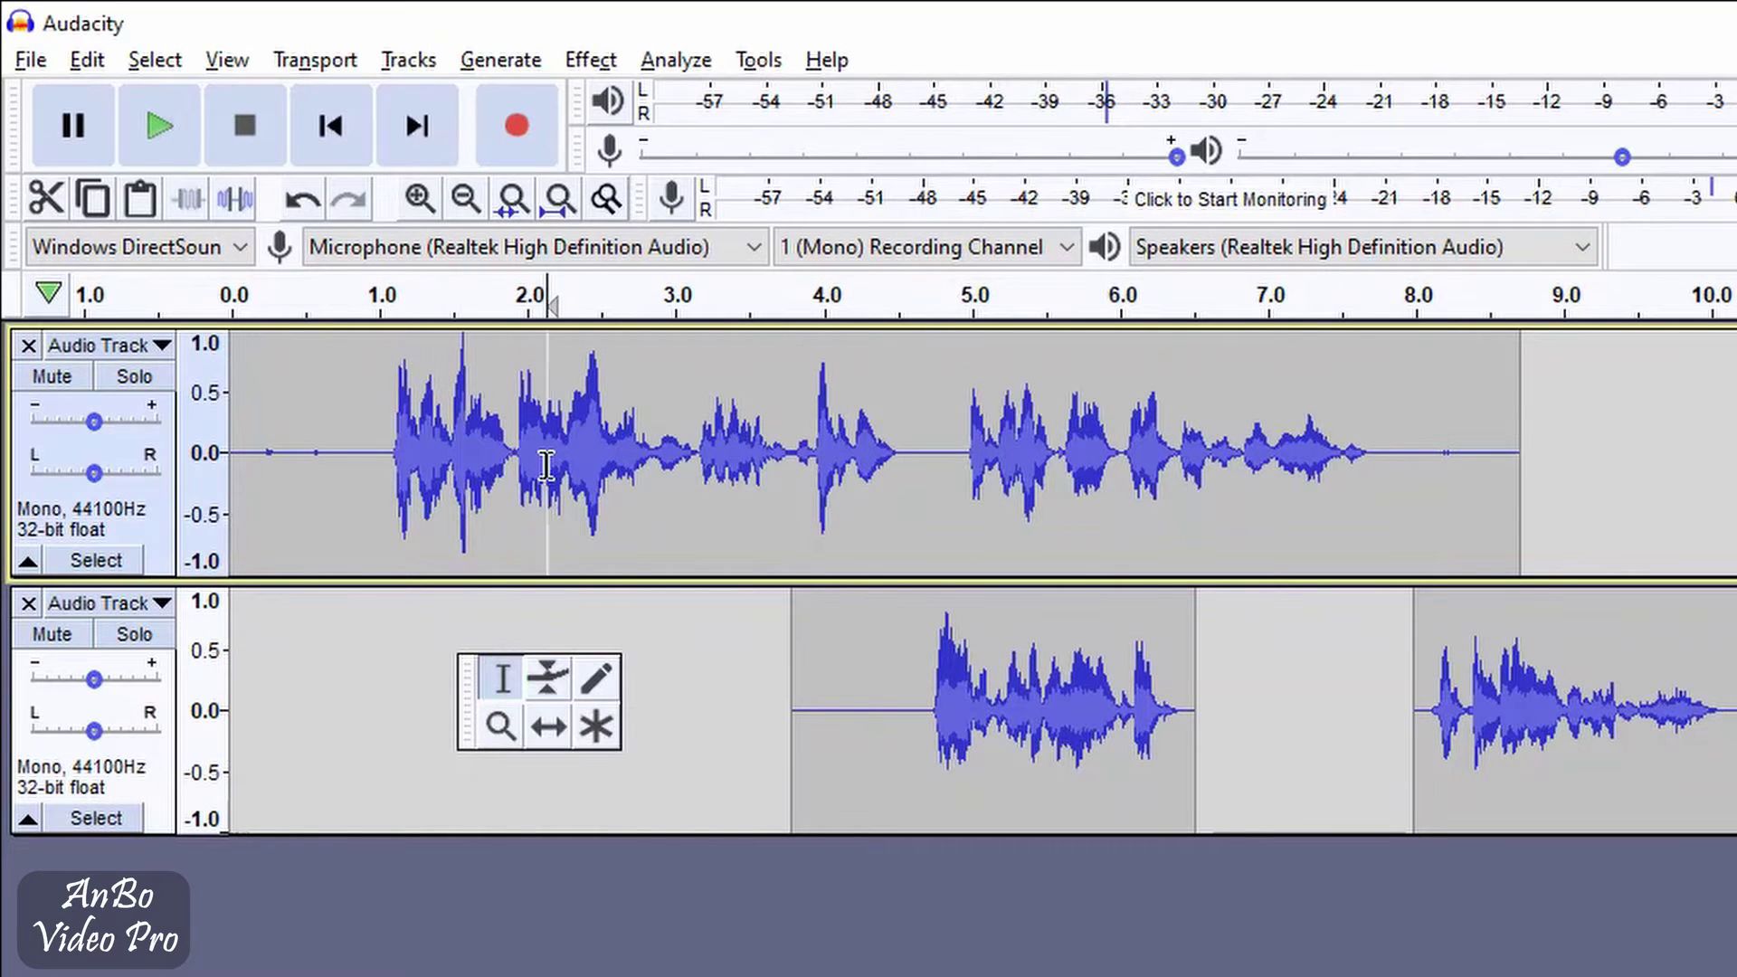
left_click(704, 466)
left_click(867, 461)
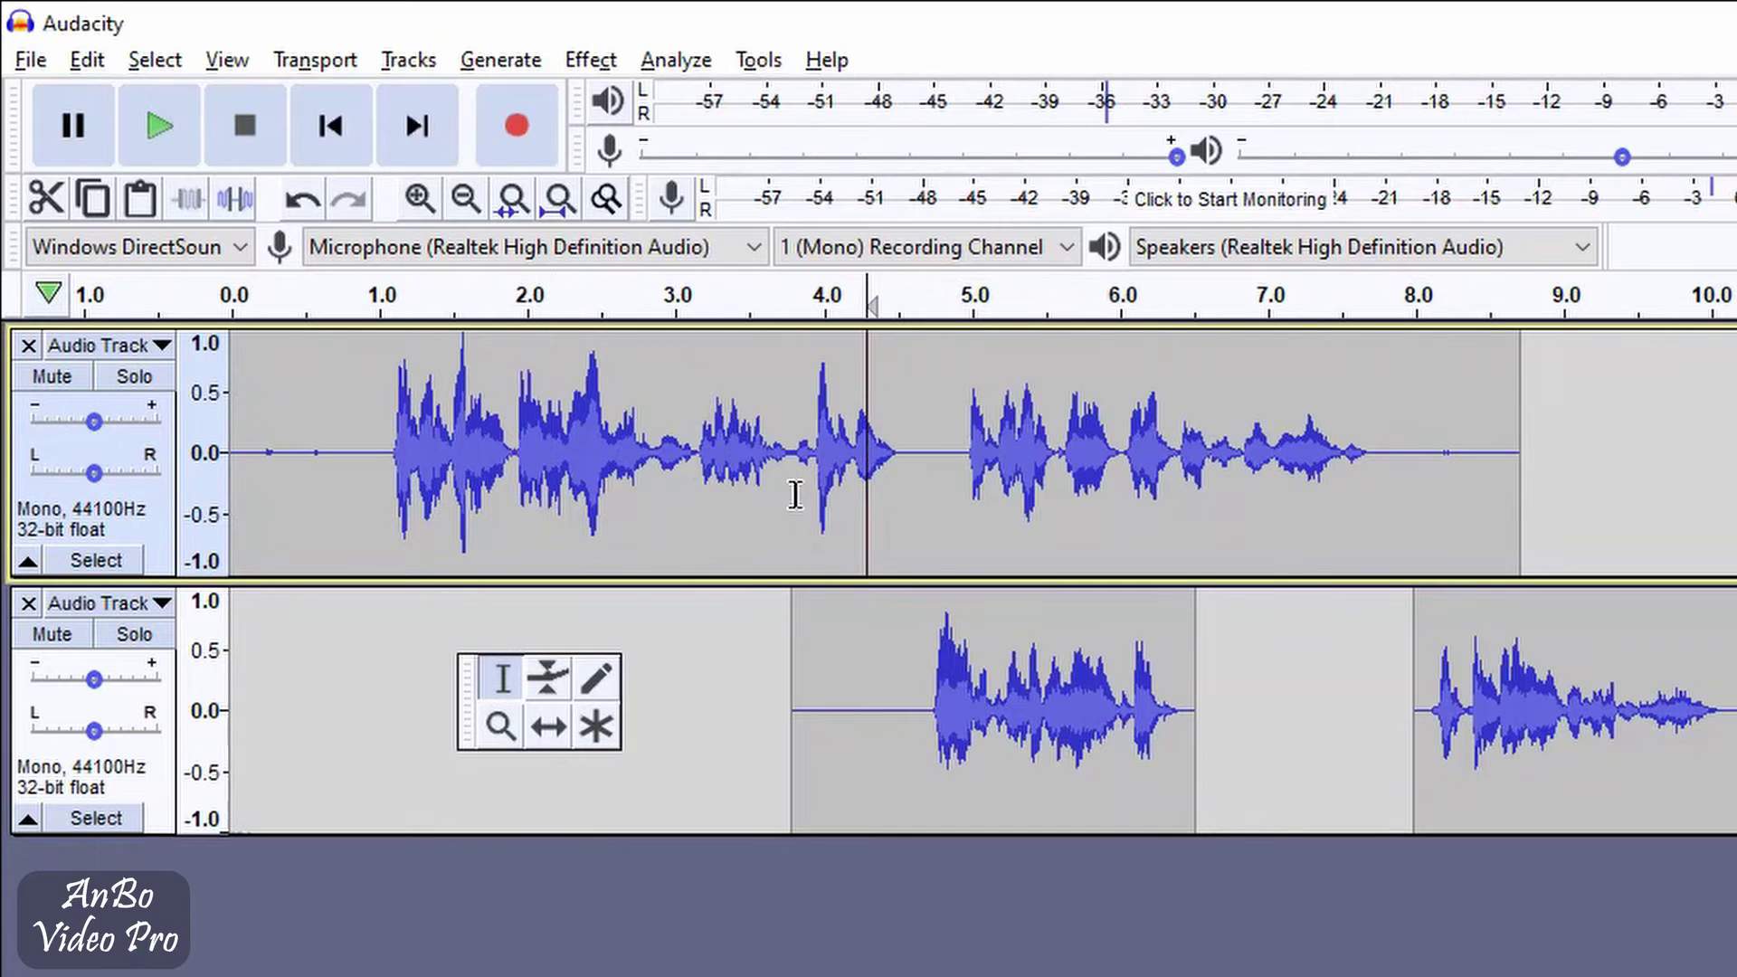
left_click(918, 449)
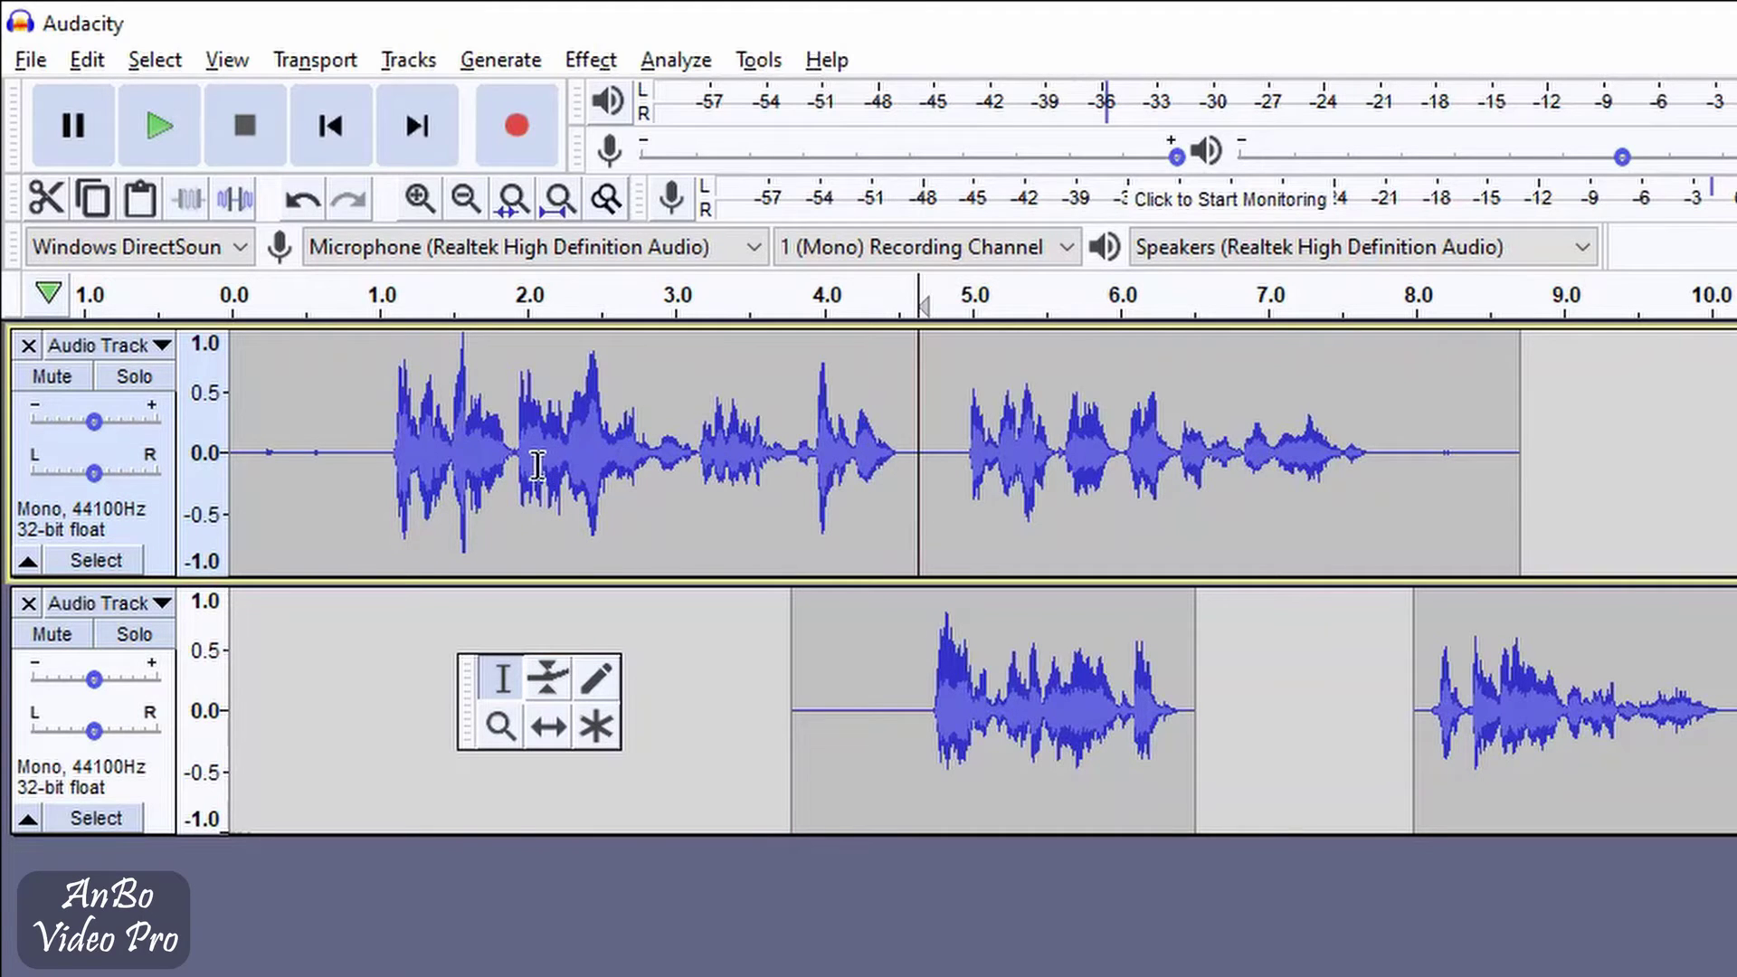
Select the first track's audio from about 5.4 to 7.4 seconds
left_click_drag(537, 466, 895, 468)
left_click(1029, 468)
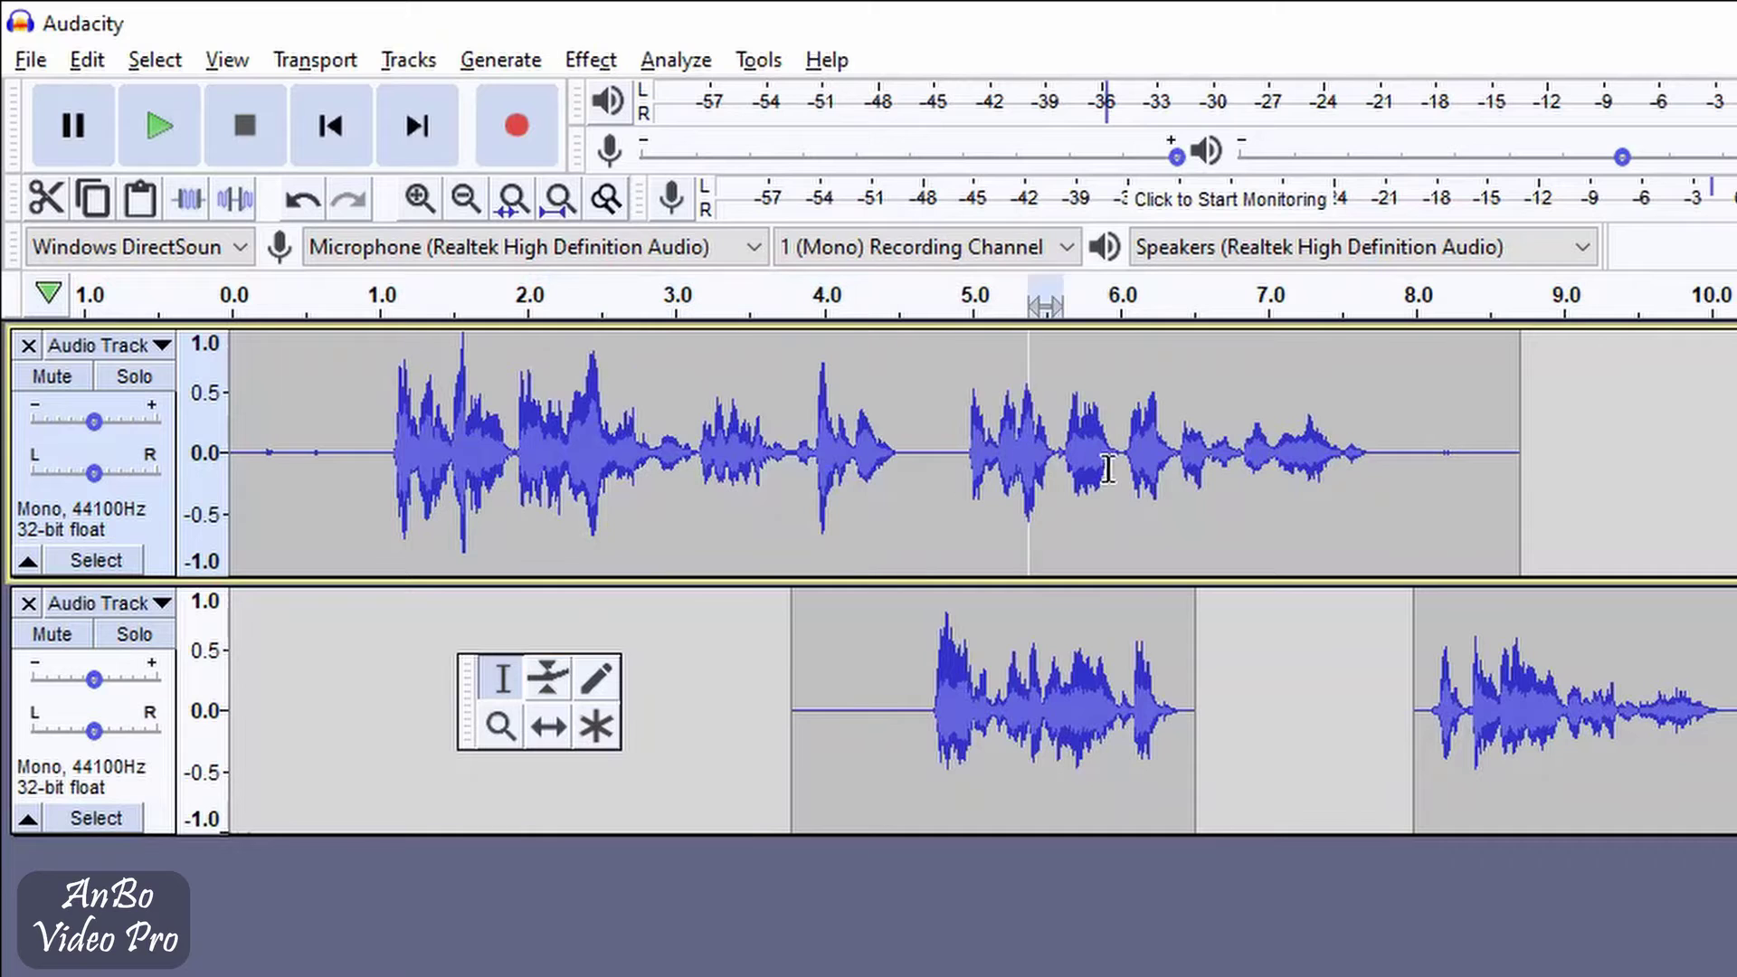
left_click_drag(1107, 469, 1324, 472)
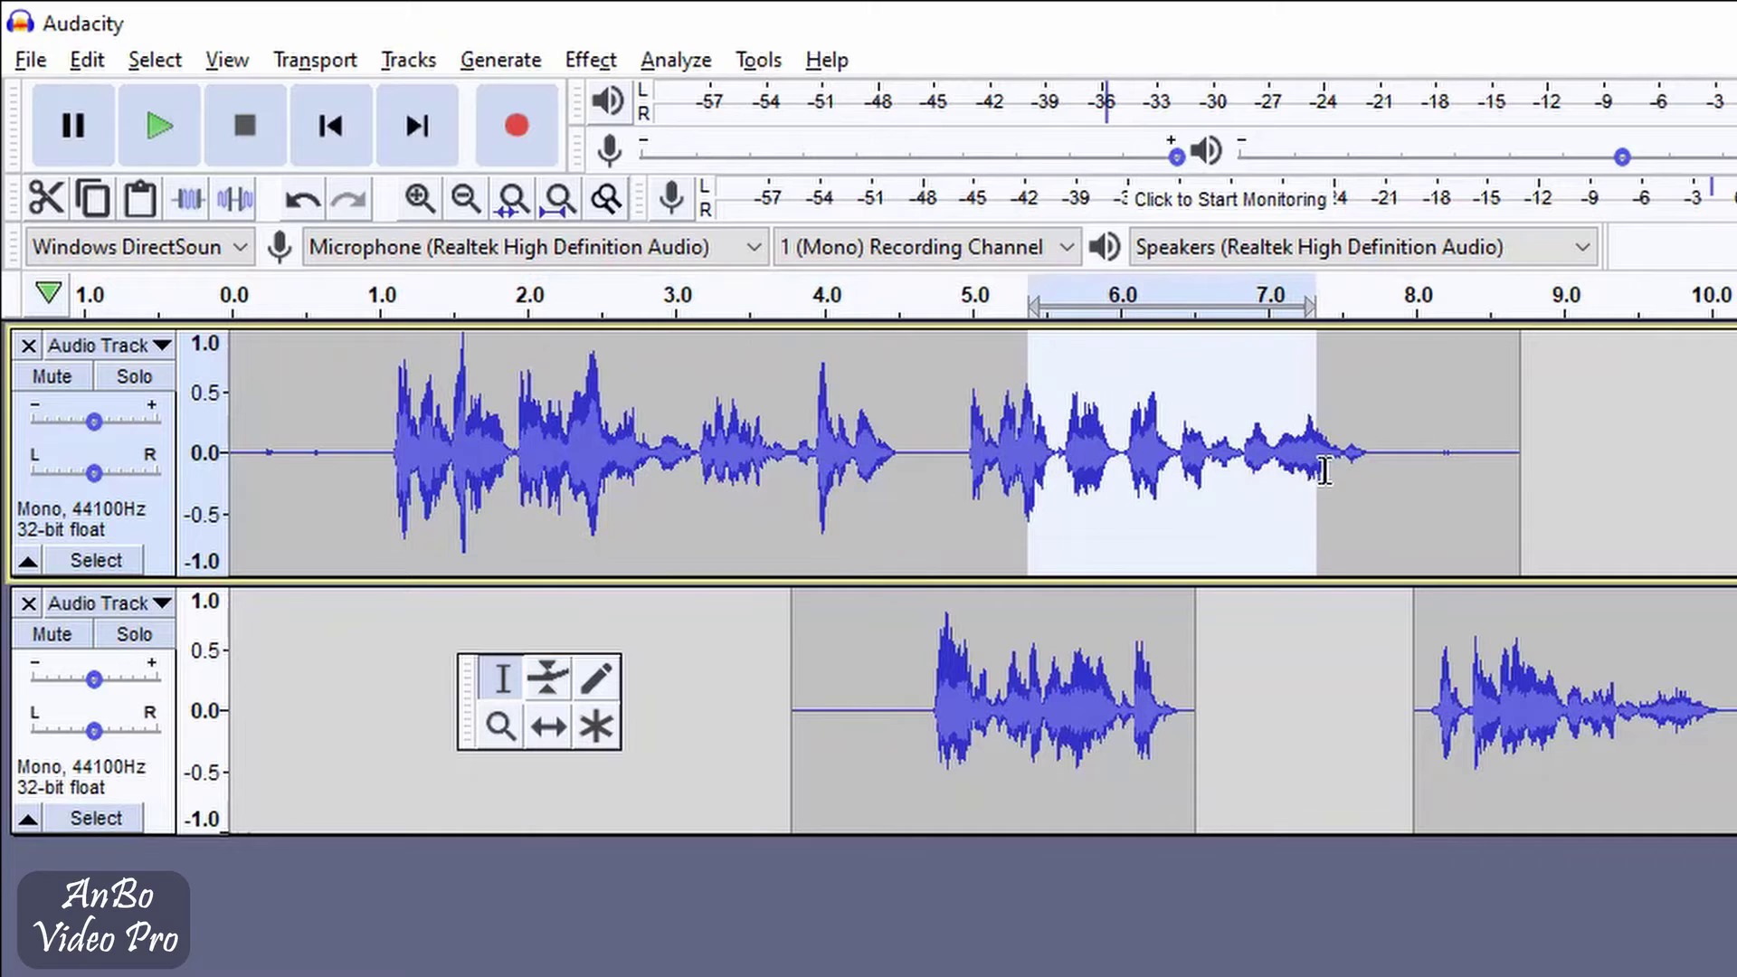
Shape the first track's volume with the Envelope Tool, dipping it near 2 seconds and lowering it from about 4.3 seconds onward
left_click(550, 681)
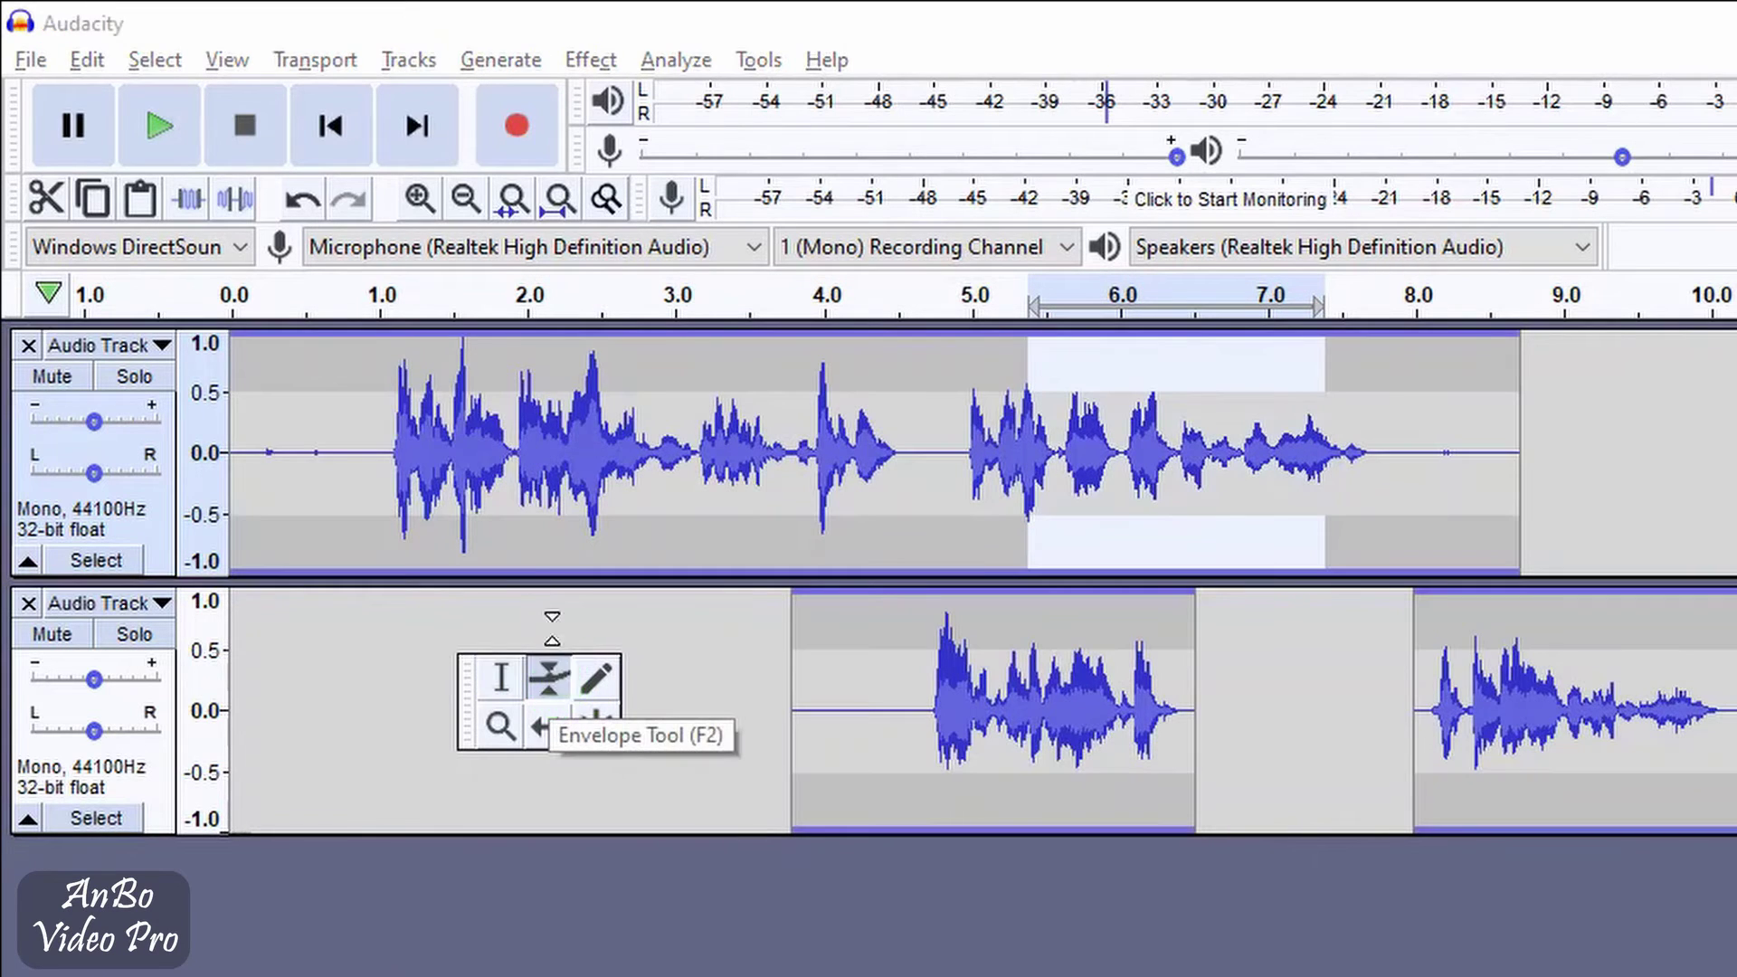
left_click_drag(514, 568, 619, 582)
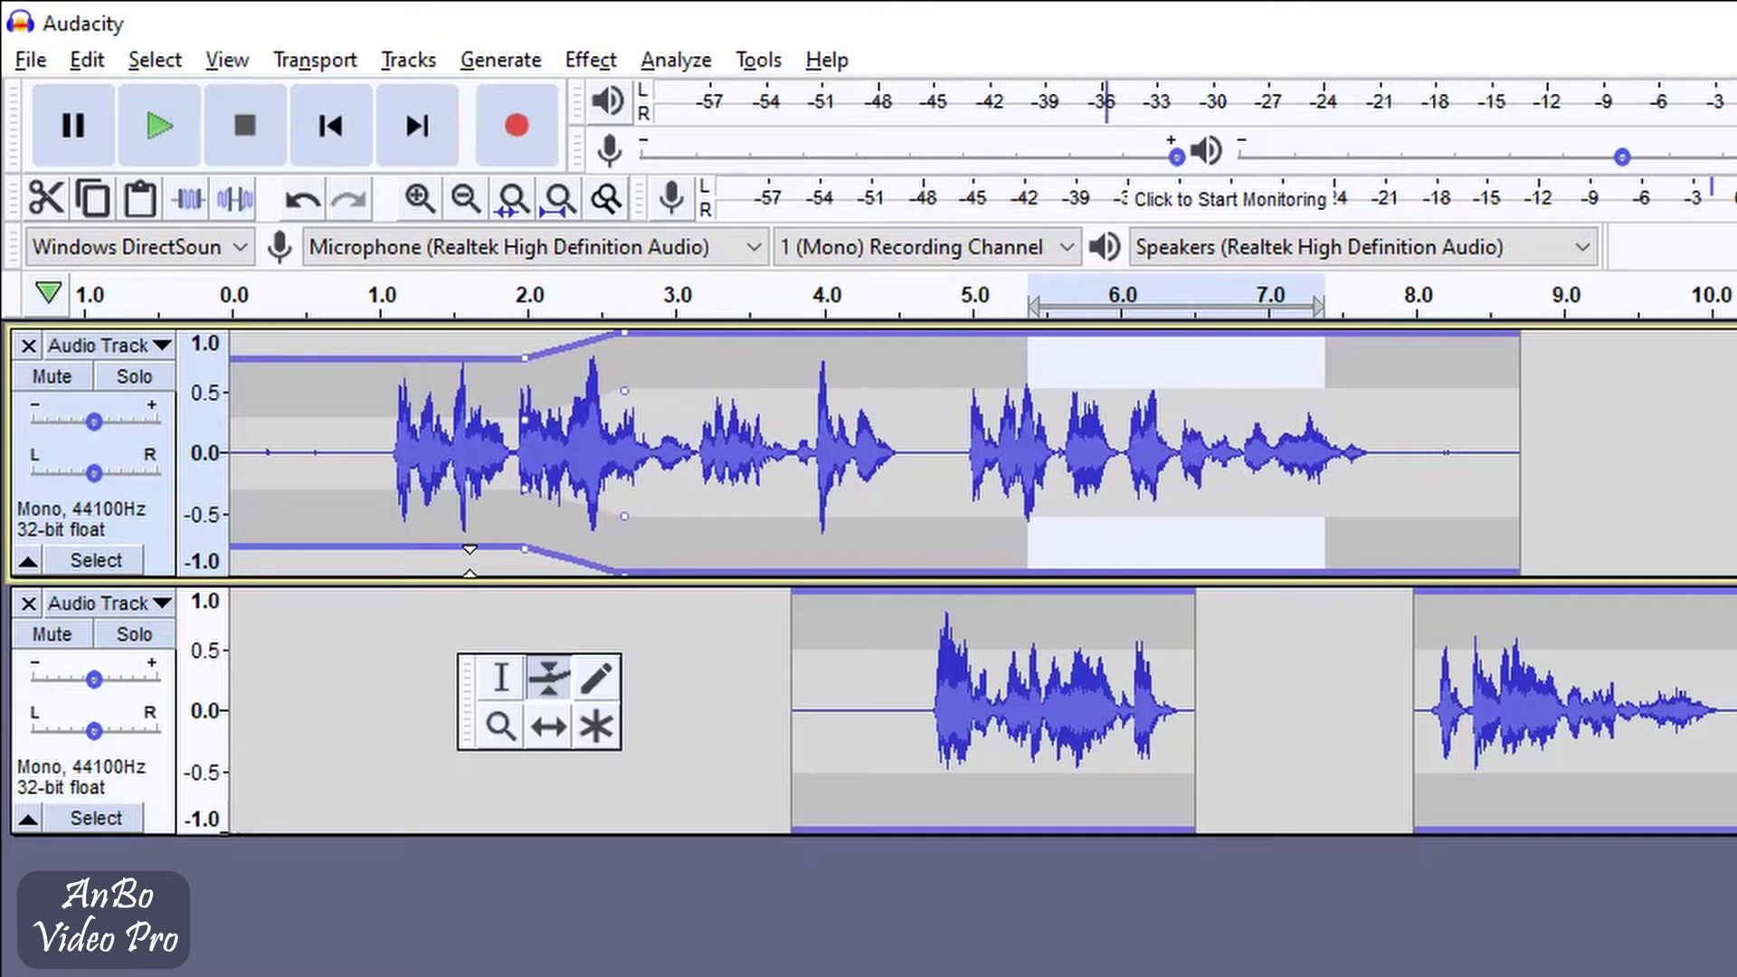
left_click_drag(470, 549, 470, 573)
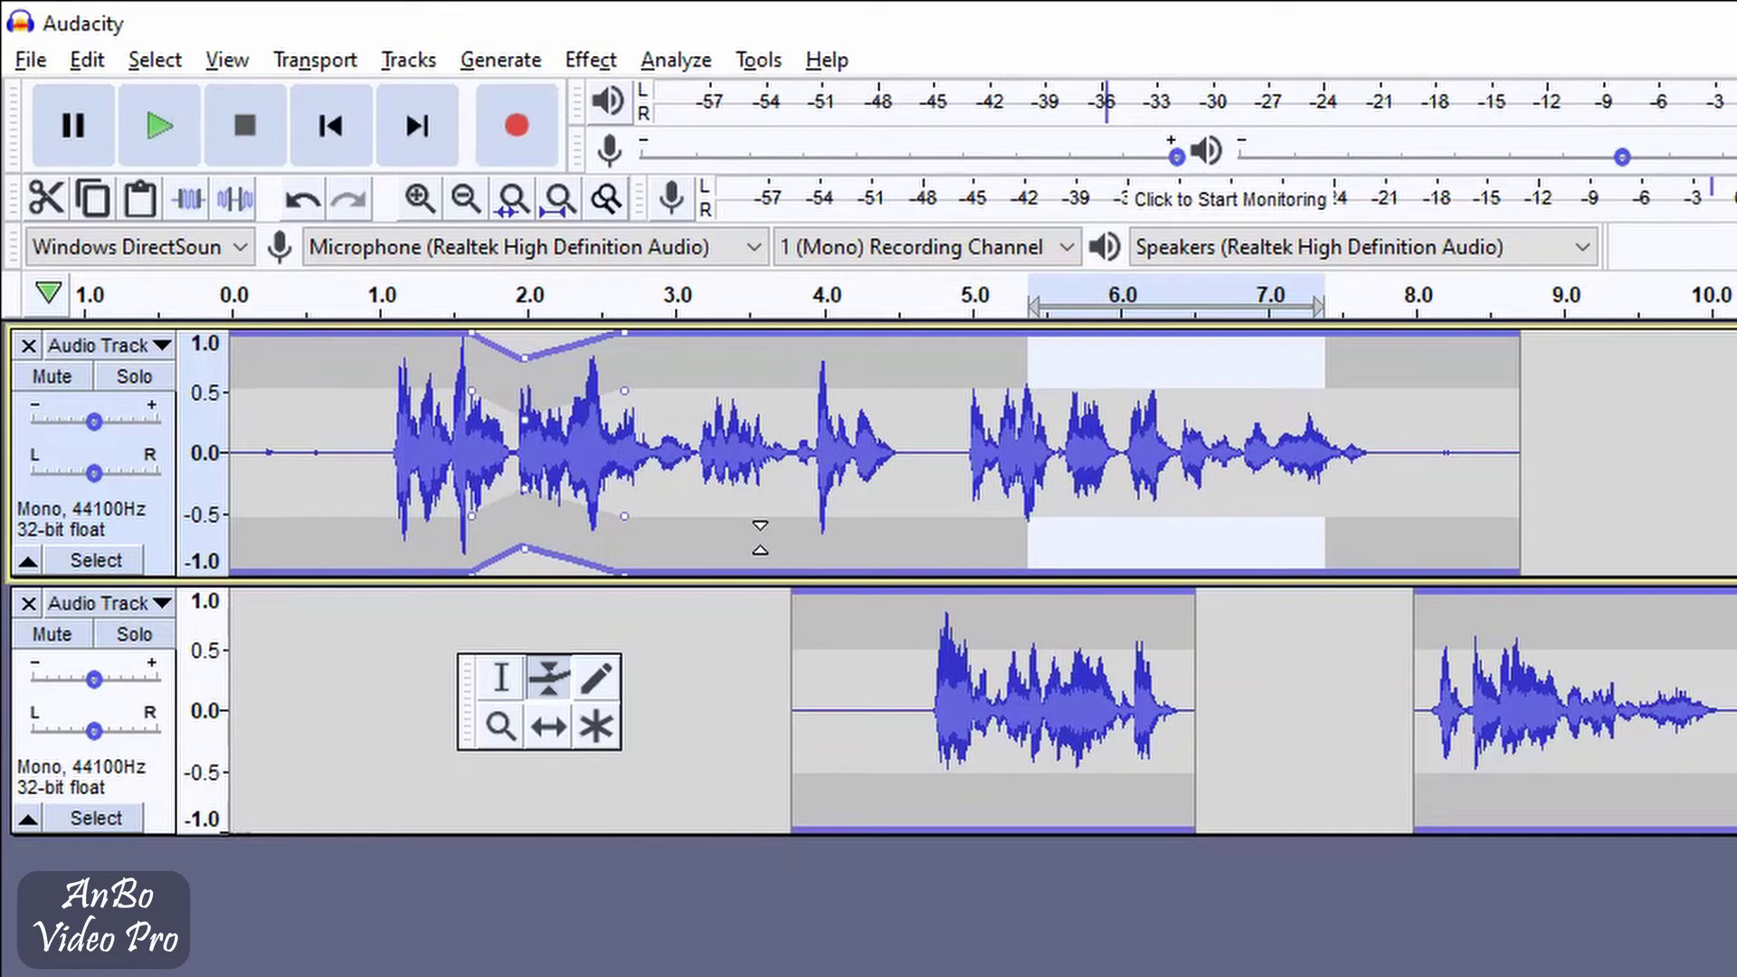
left_click(774, 567)
left_click(866, 559)
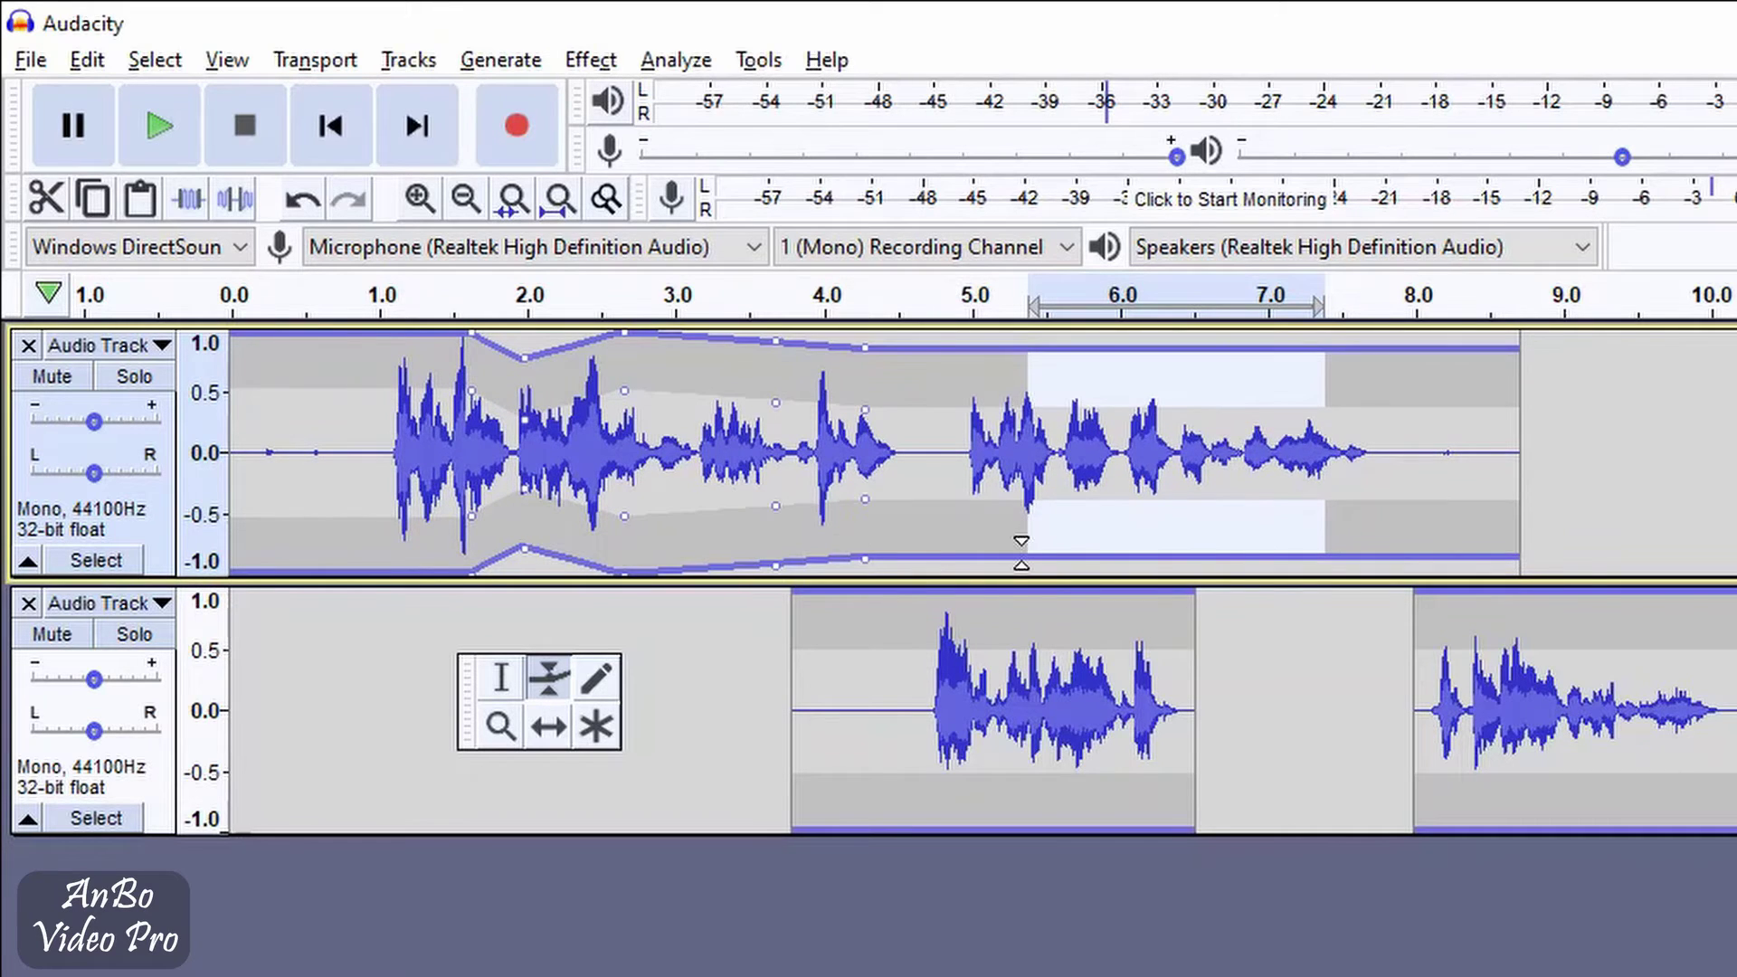
Reshape the first track's volume envelope, dipping it near 5 seconds and lowering it from about 7.1 seconds onward and before about 0.8 seconds
left_click(1027, 554)
left_click_drag(965, 551, 967, 518)
left_click_drag(1271, 559, 1280, 487)
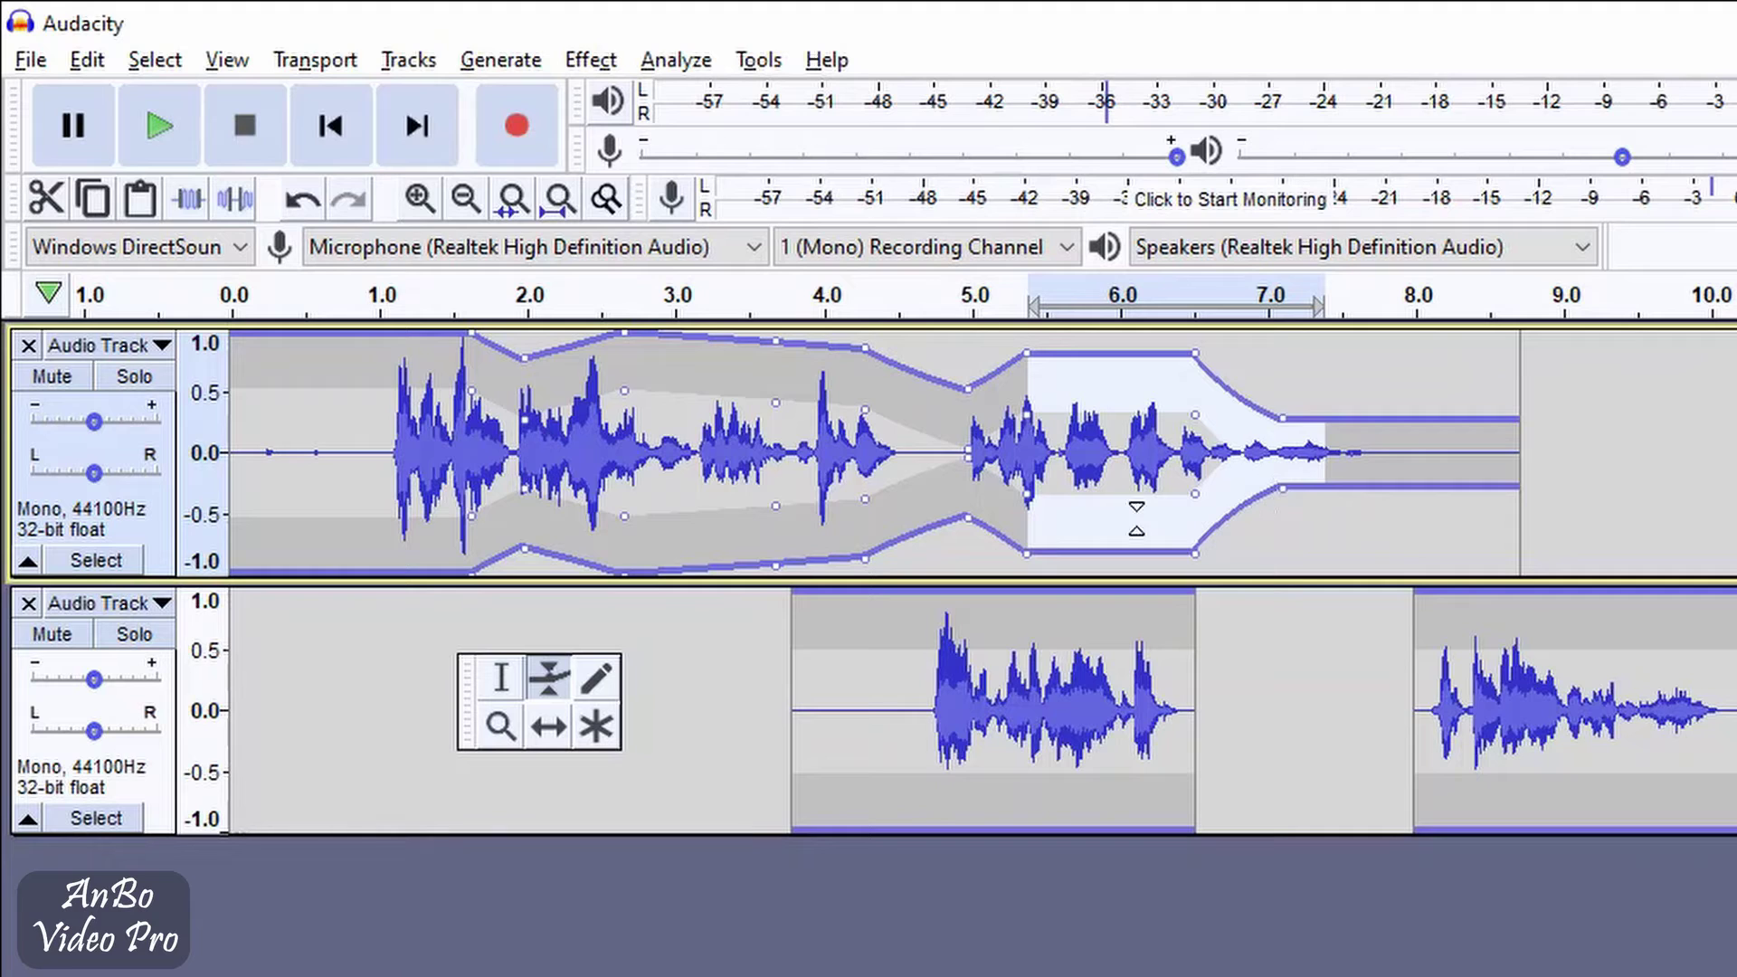
left_click_drag(342, 556, 348, 509)
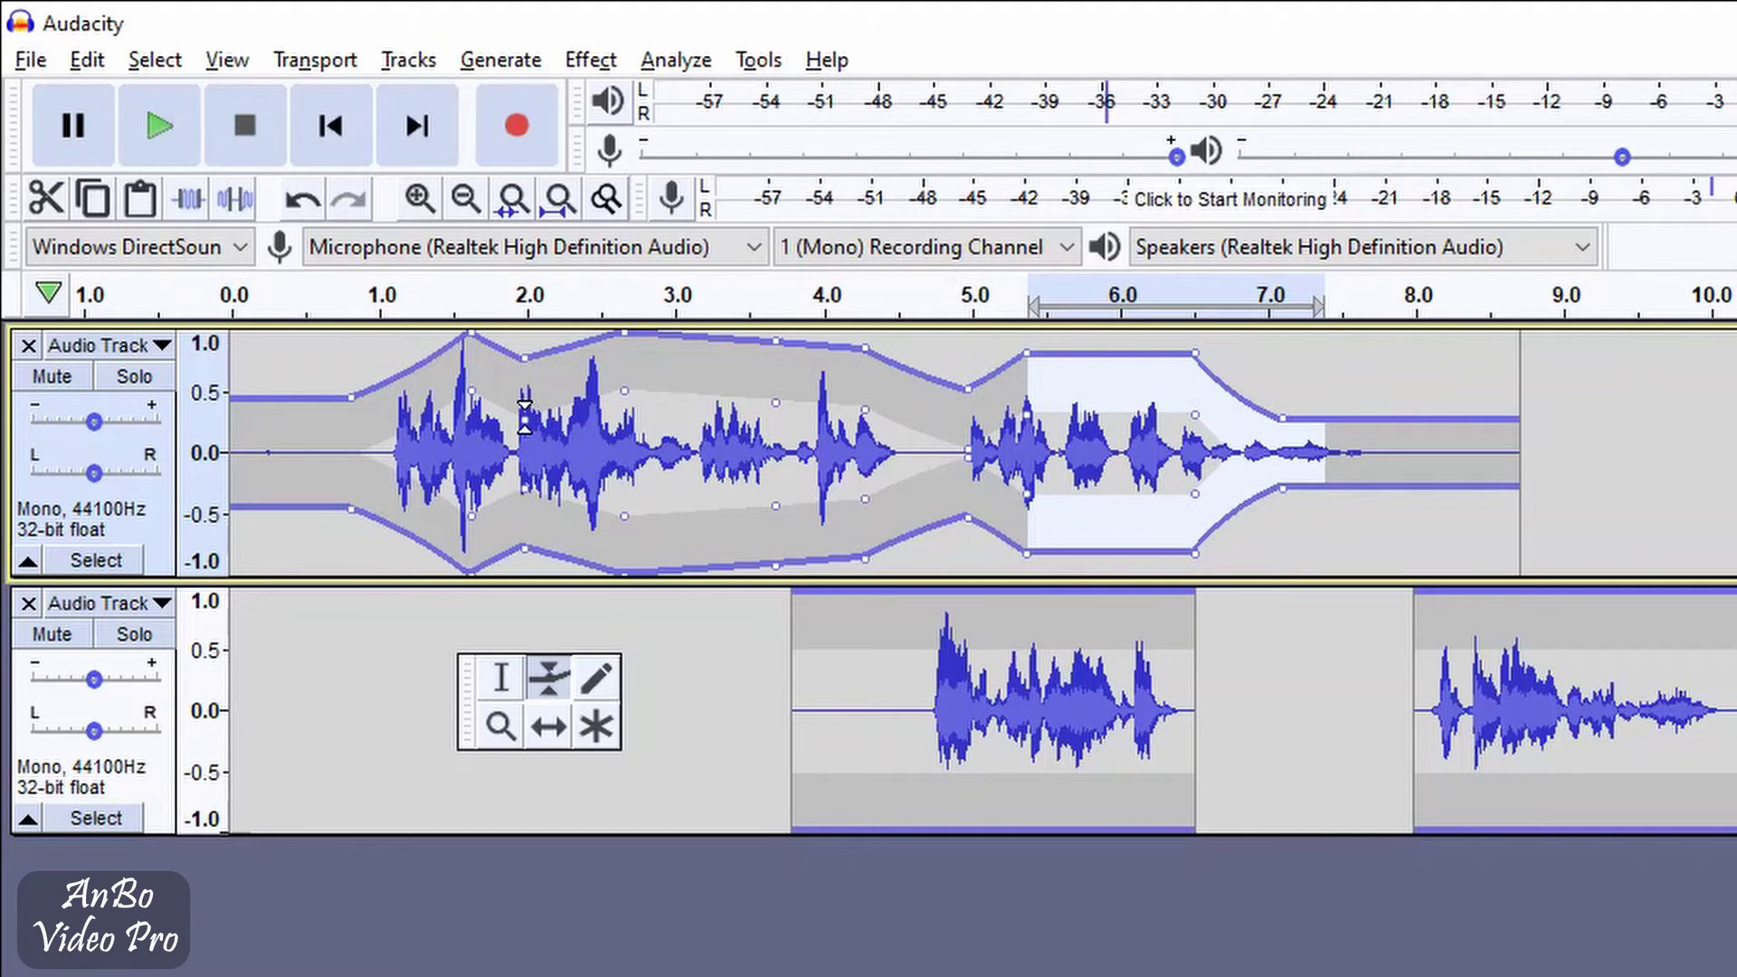
Remove the first track's envelope control points from the start of the track through about 5 seconds
left_click_drag(525, 418, 493, 272)
left_click_drag(353, 396, 380, 271)
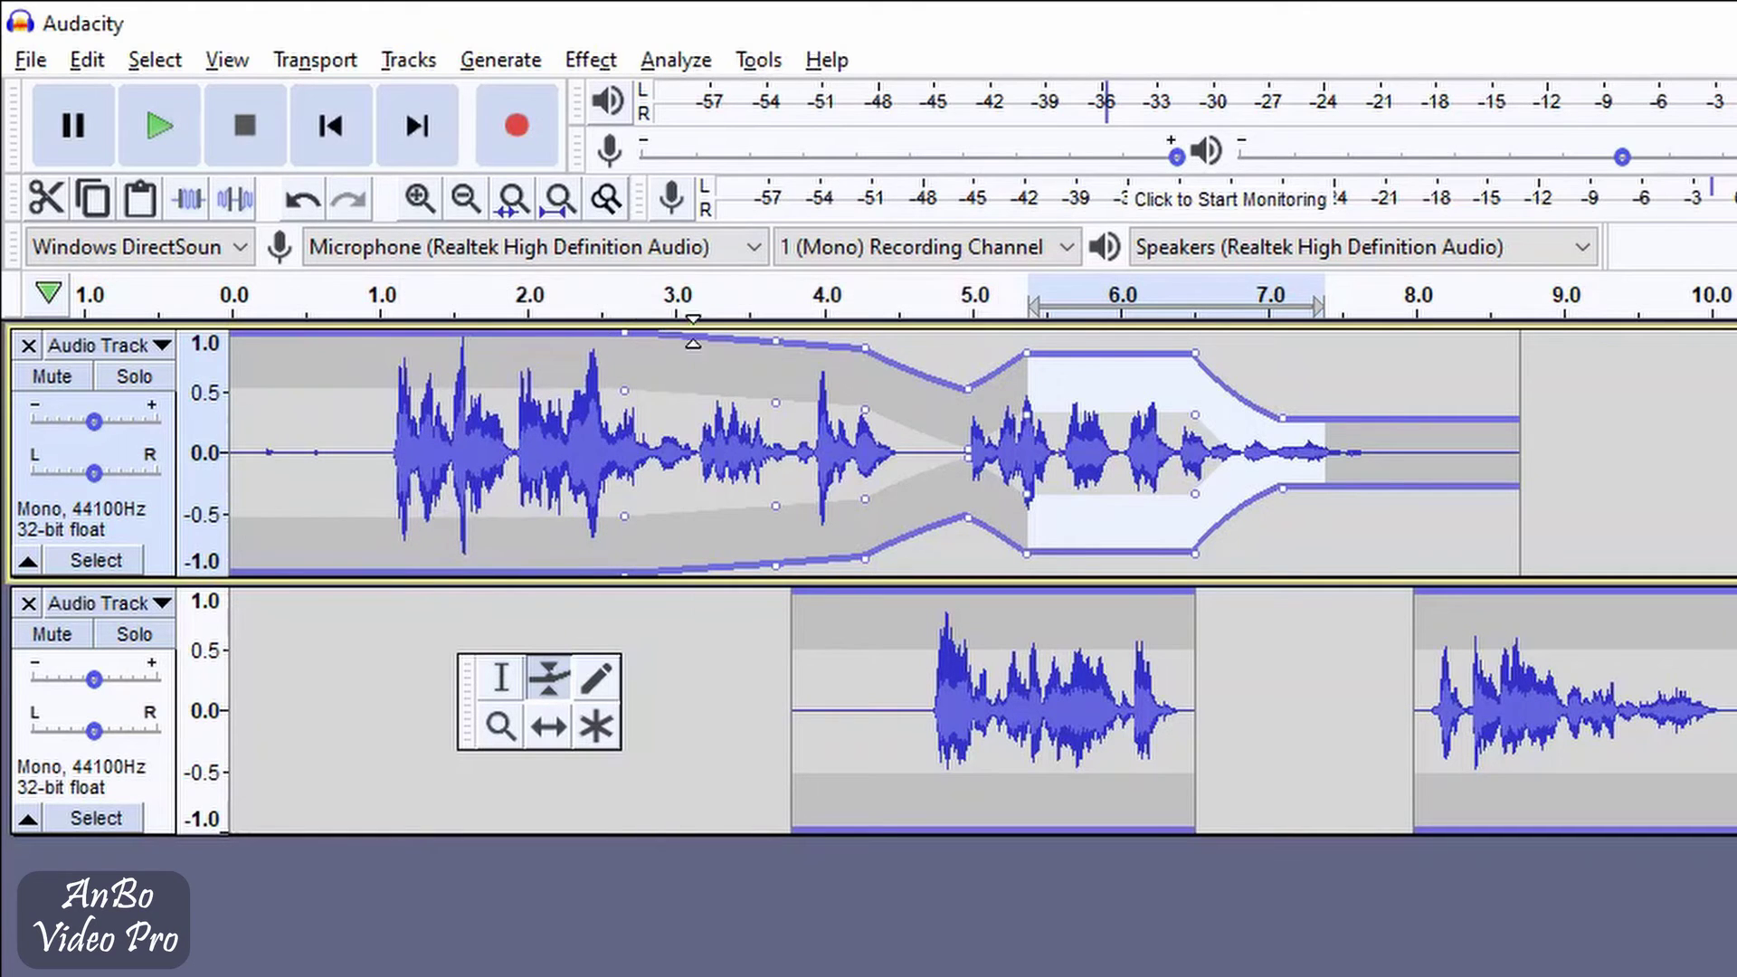
left_click_drag(621, 342, 661, 276)
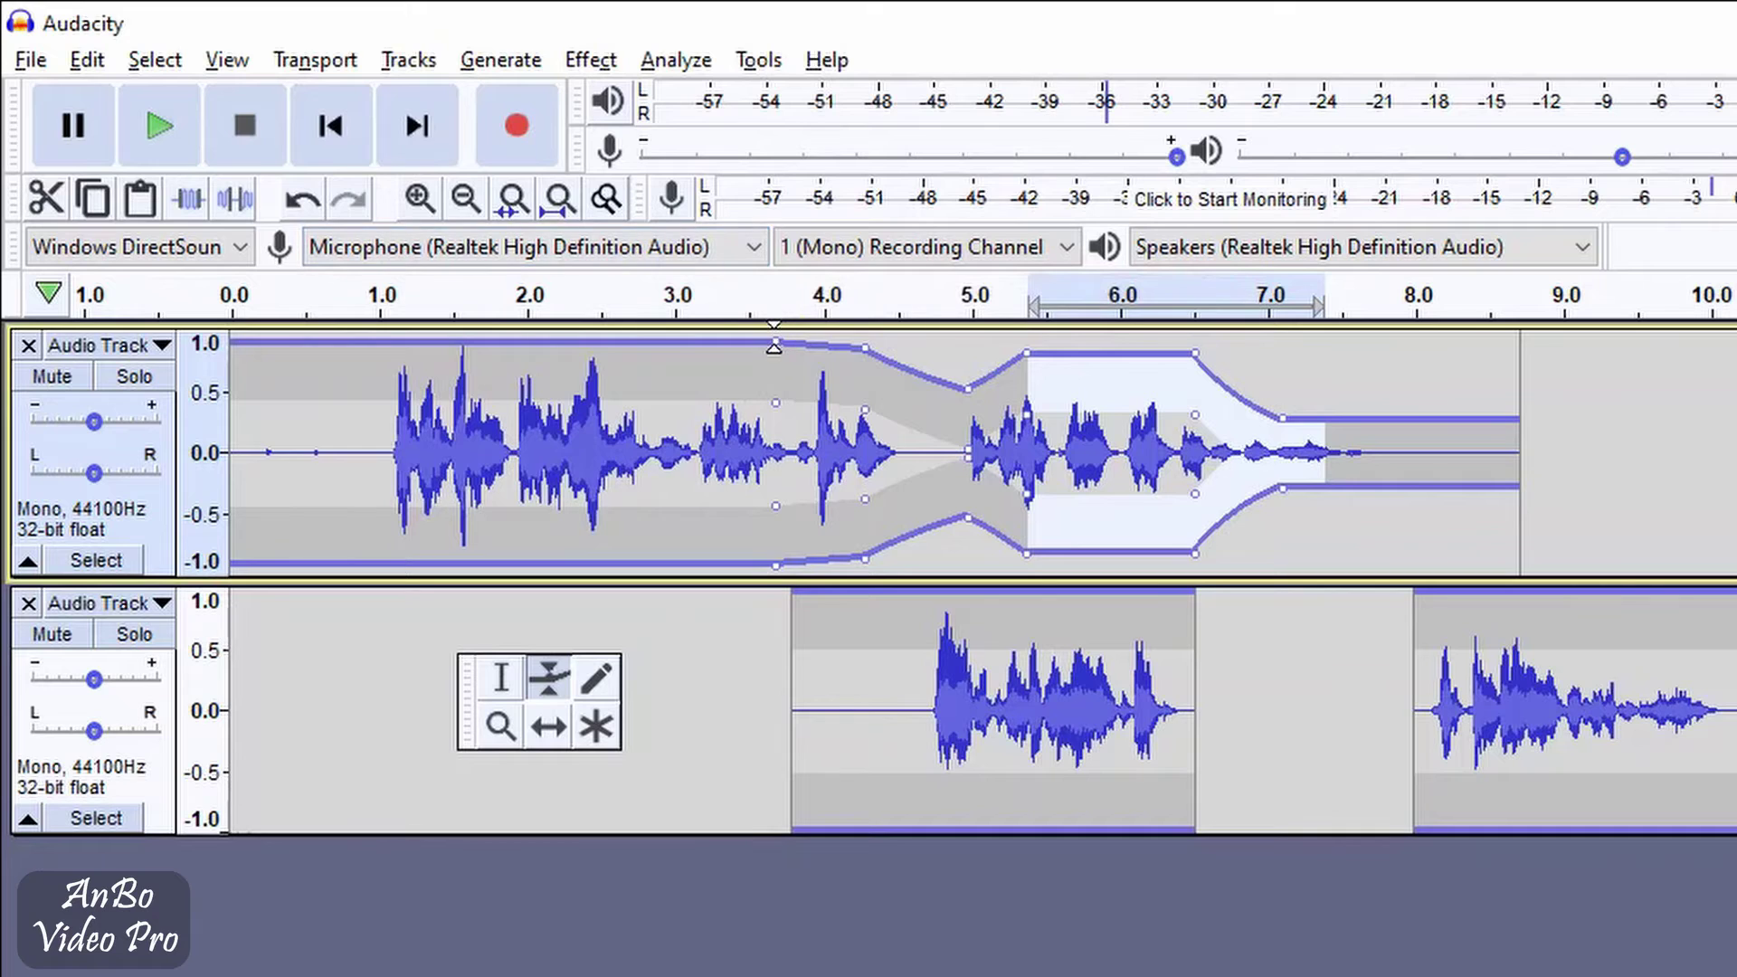
left_click_drag(775, 346, 822, 253)
left_click_drag(863, 350, 919, 212)
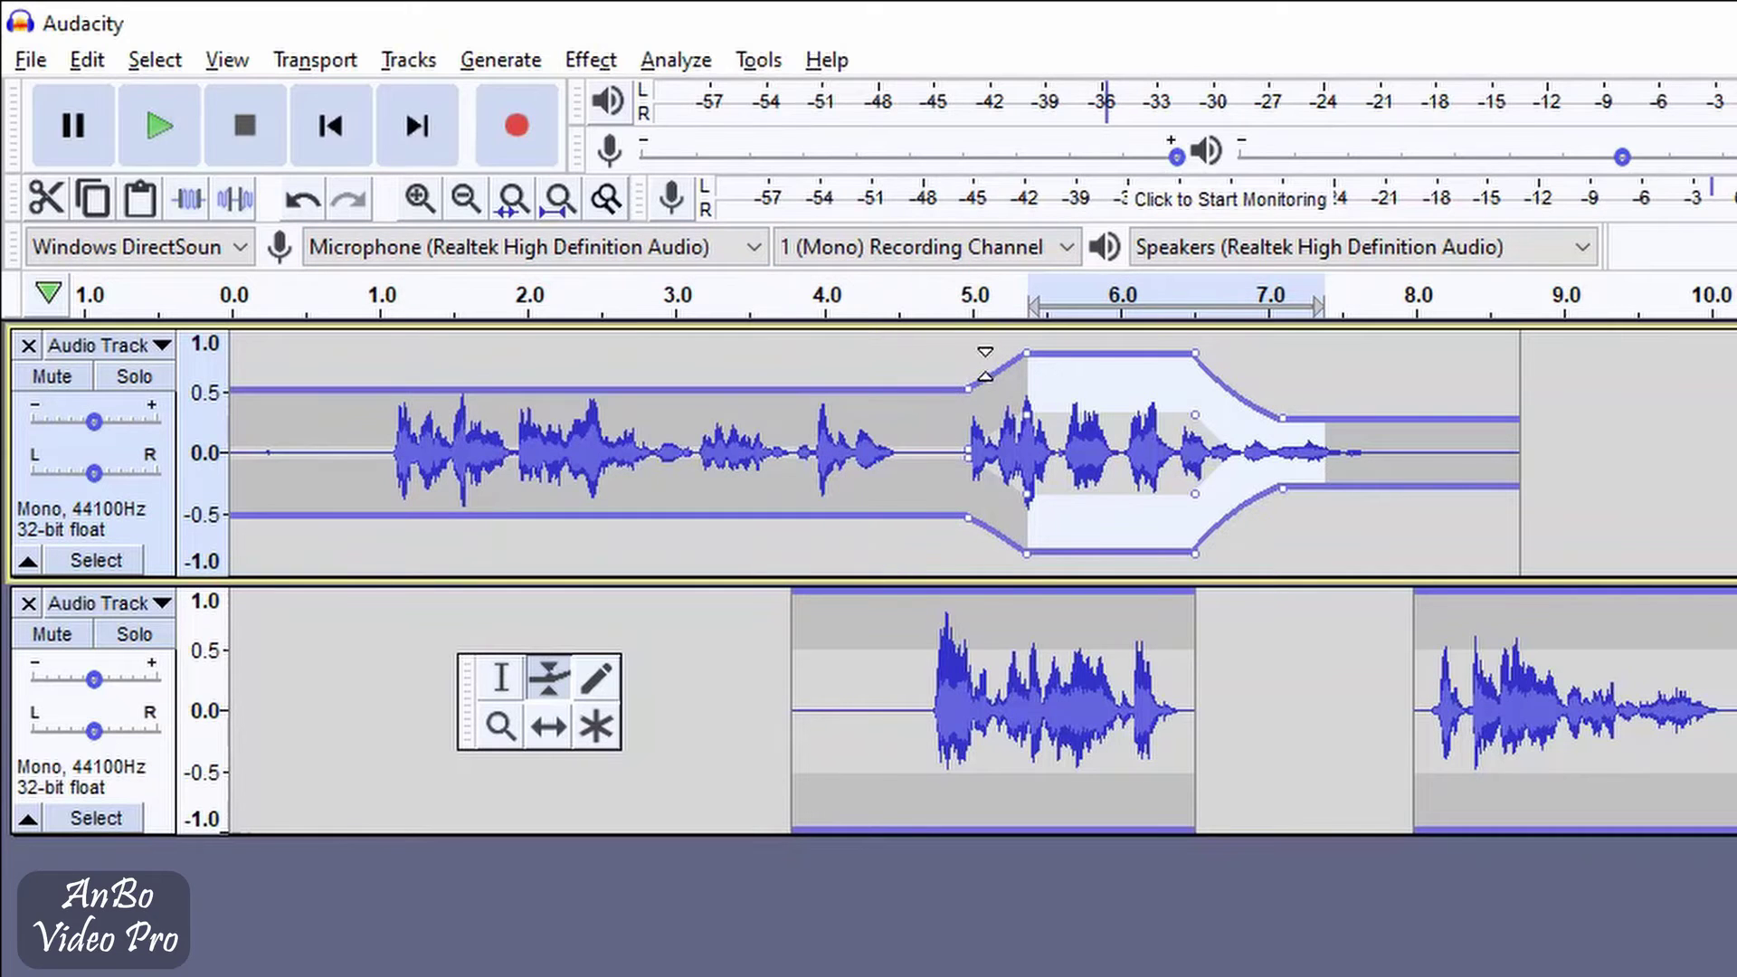
left_click_drag(972, 387, 1018, 318)
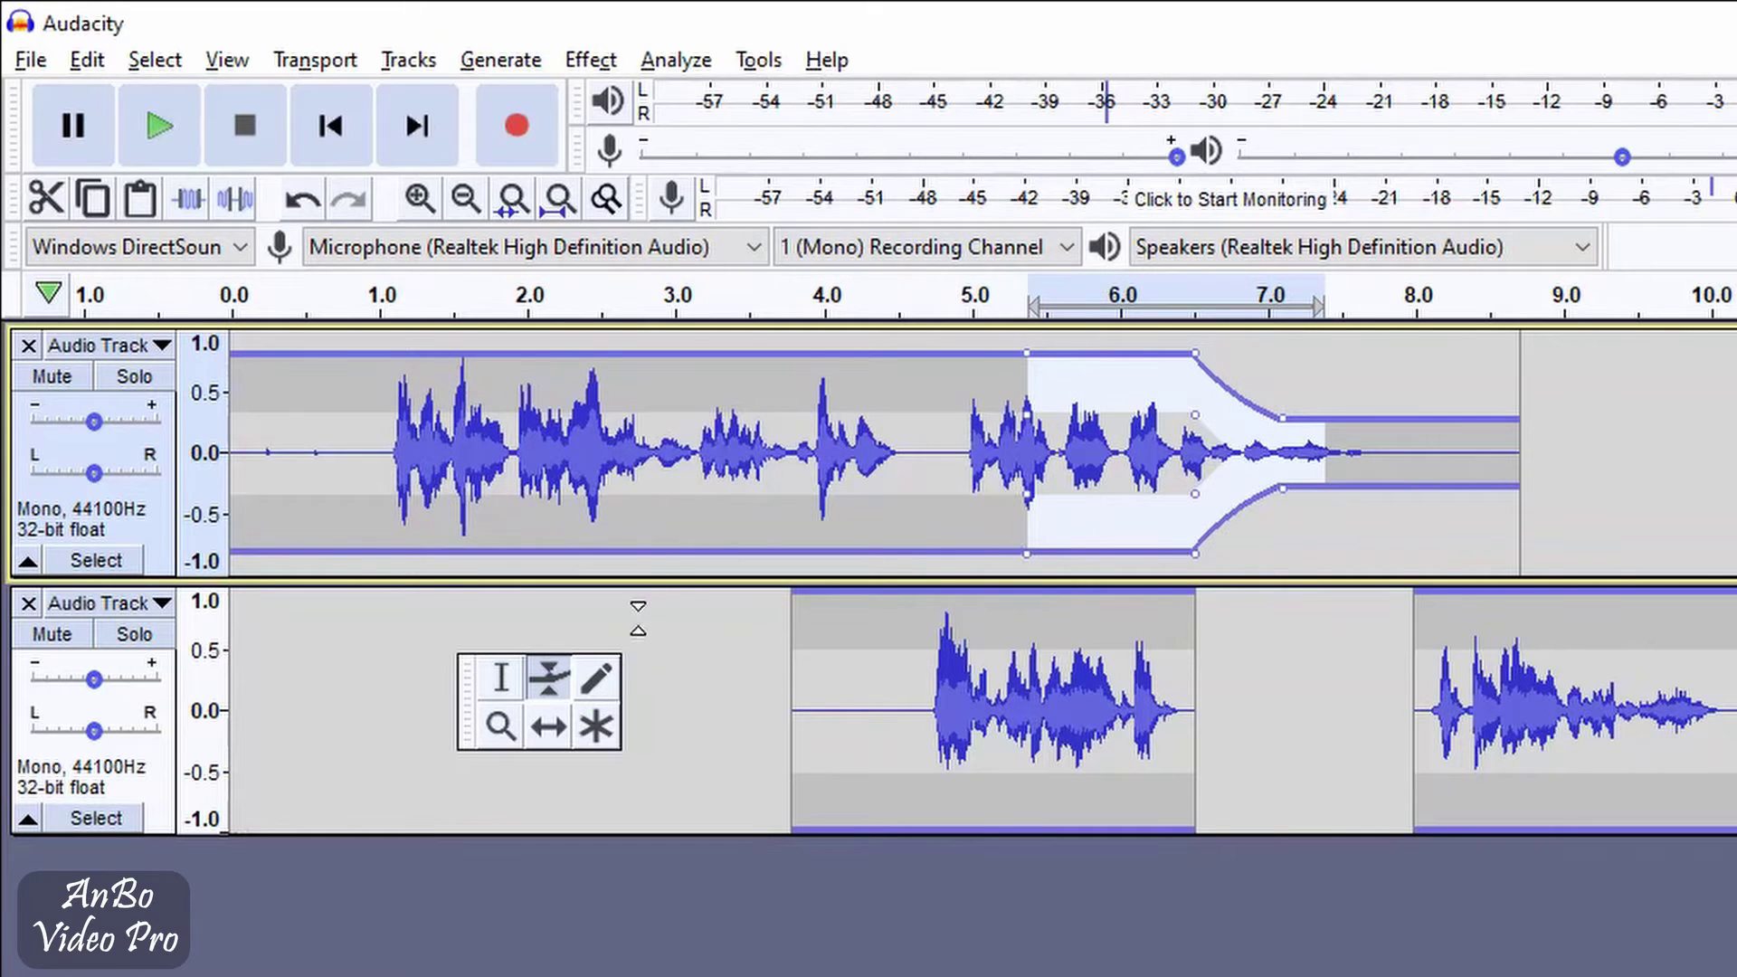
Shift the second track's two clips closer together with the Time Shift Tool
left_click(543, 728)
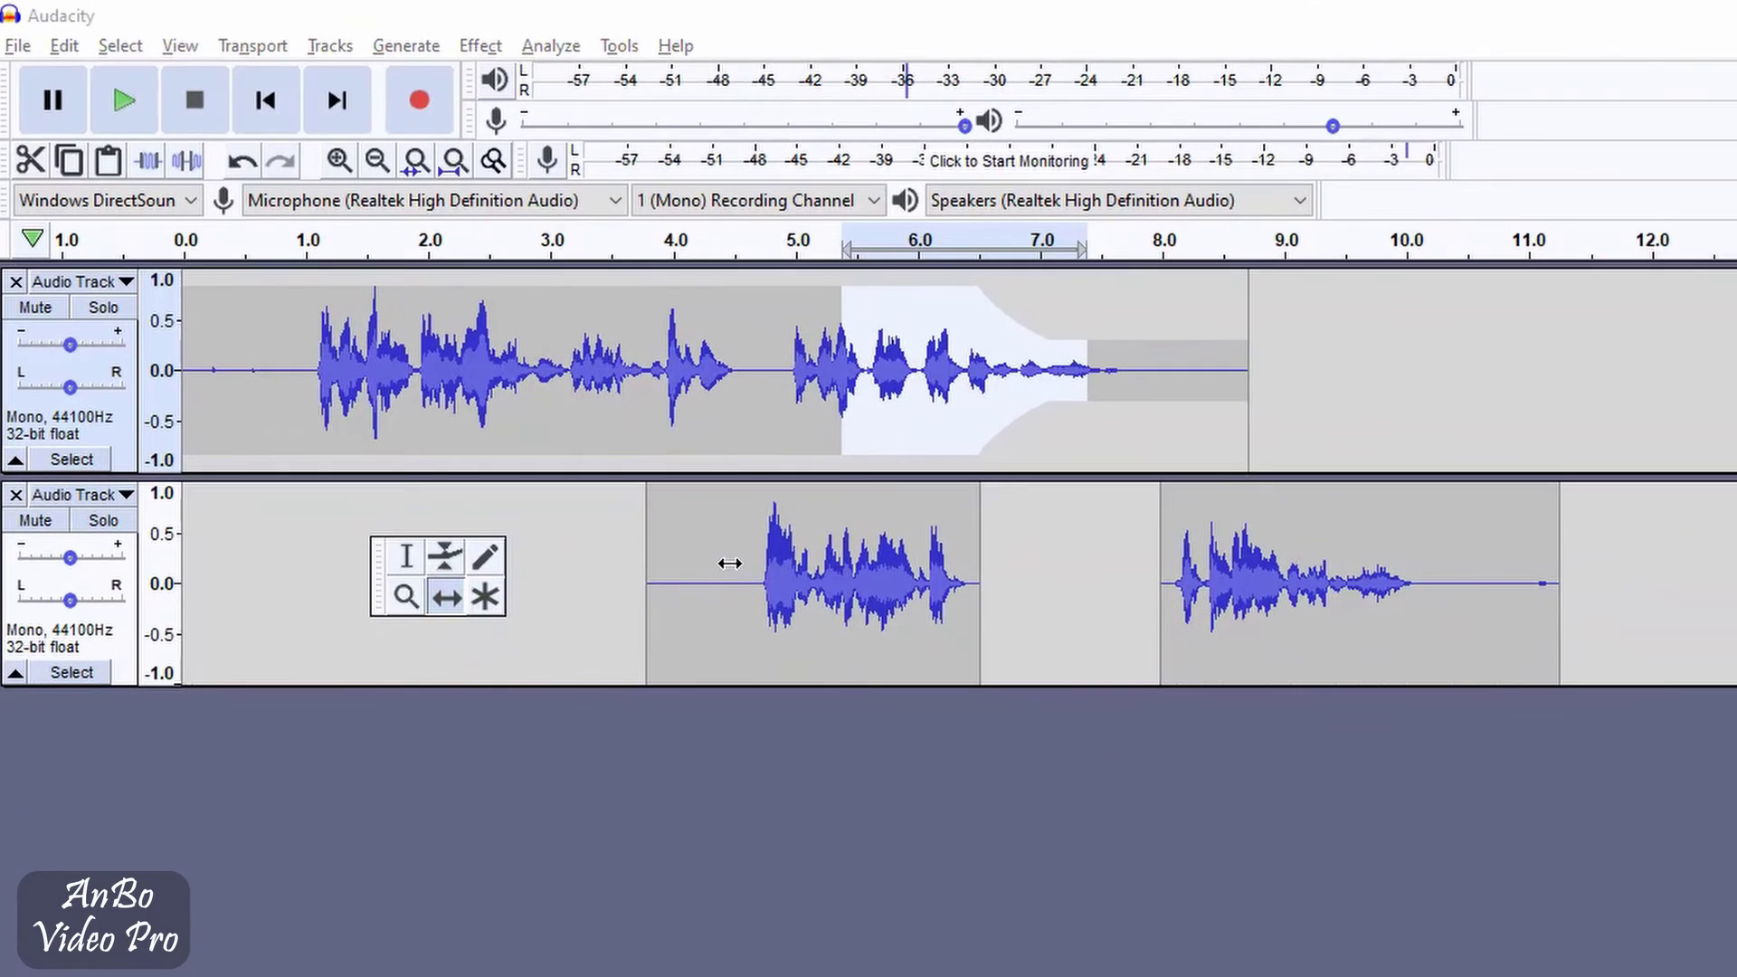
left_click_drag(729, 562, 789, 576)
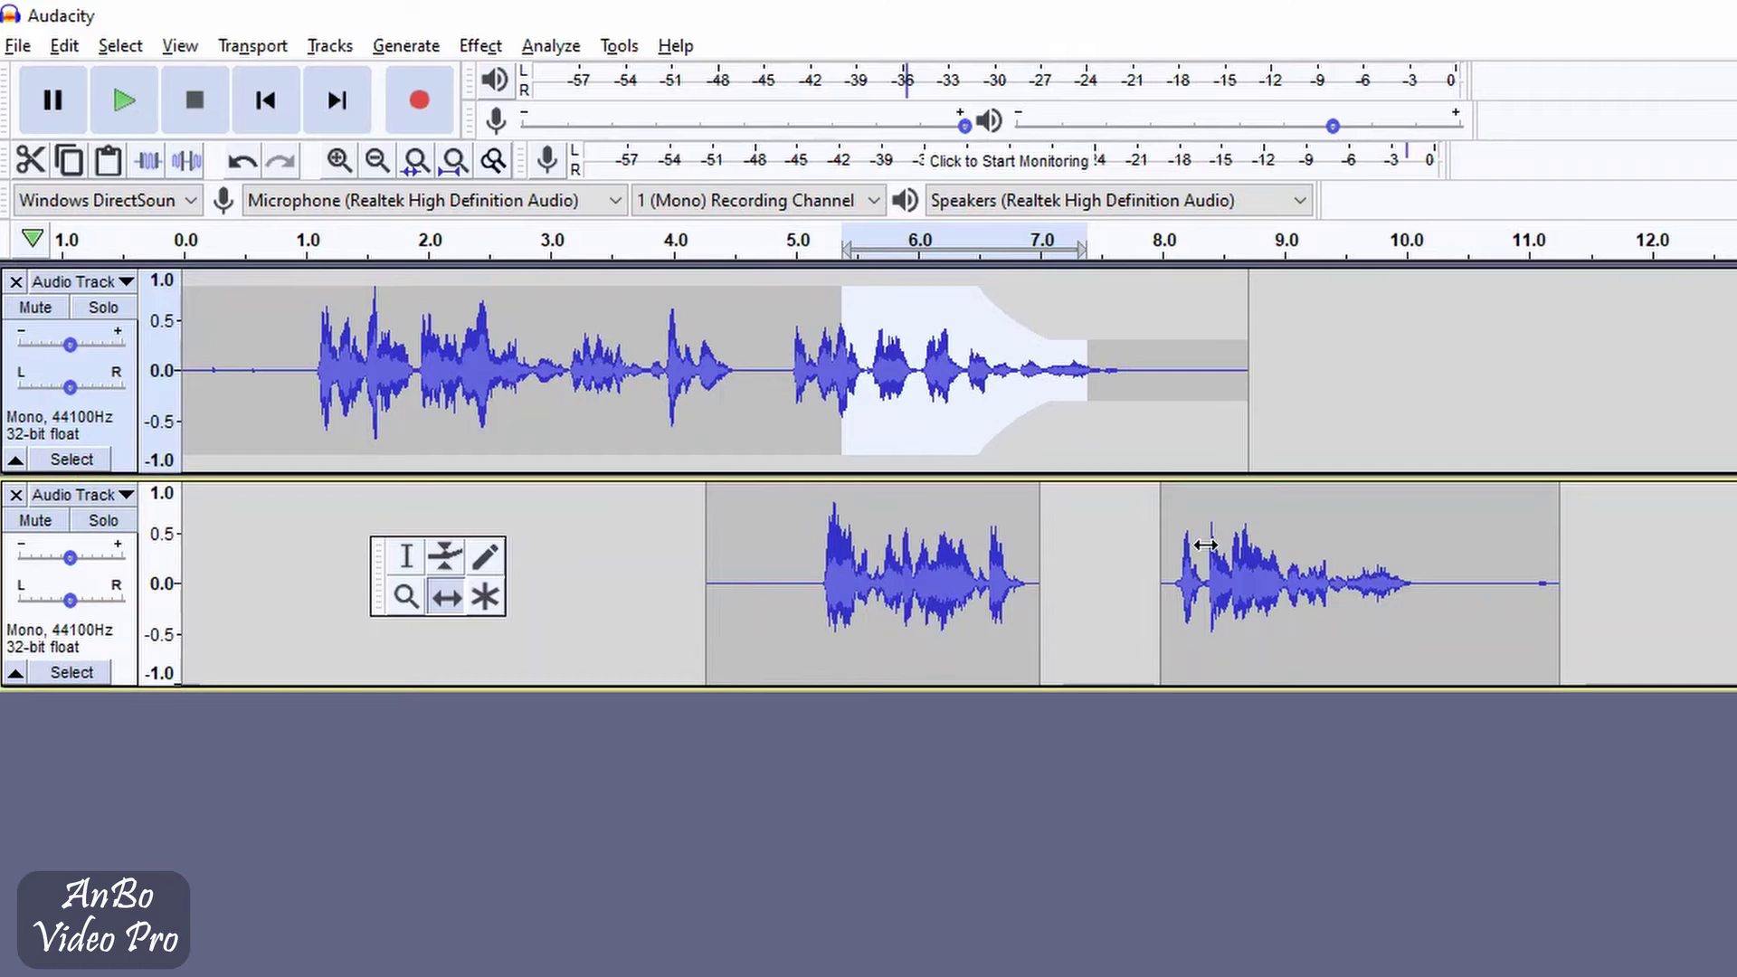
left_click_drag(1205, 544, 1154, 545)
Move the second track's first clip into the first track at about 9.1 seconds and place the remaining clip at about 5.1 seconds
left_click_drag(903, 525, 1465, 378)
left_click_drag(1332, 546, 866, 559)
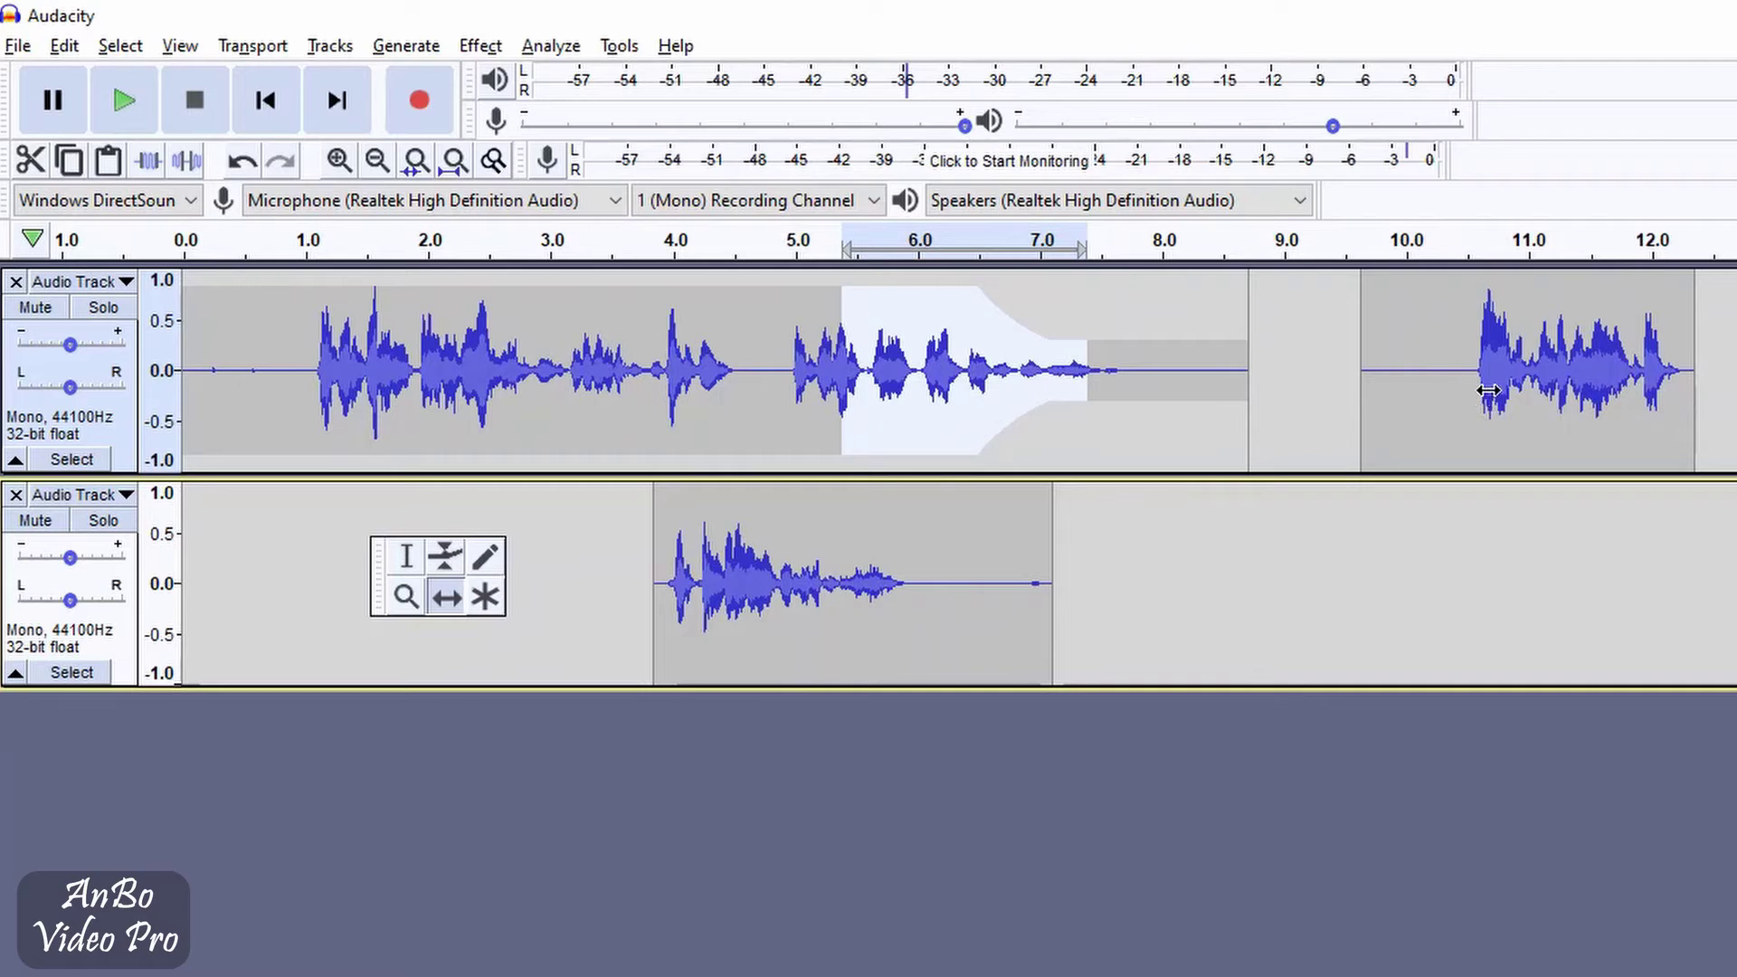
left_click_drag(1489, 391, 1420, 394)
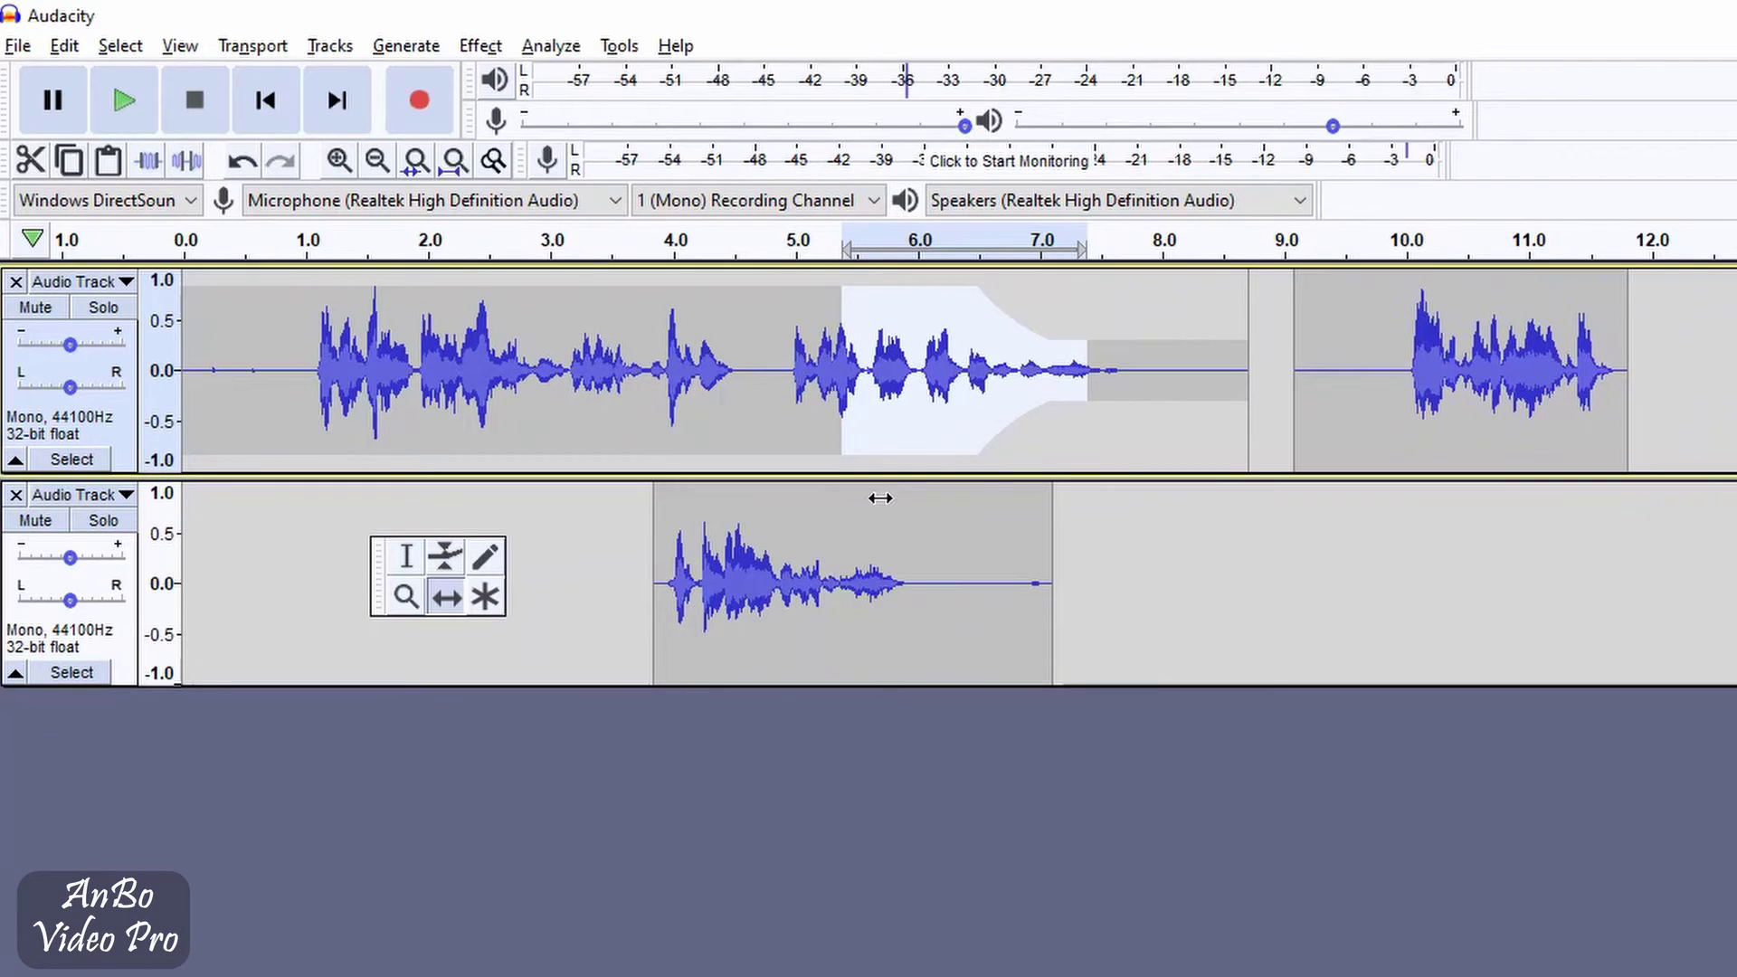
left_click_drag(842, 546, 994, 548)
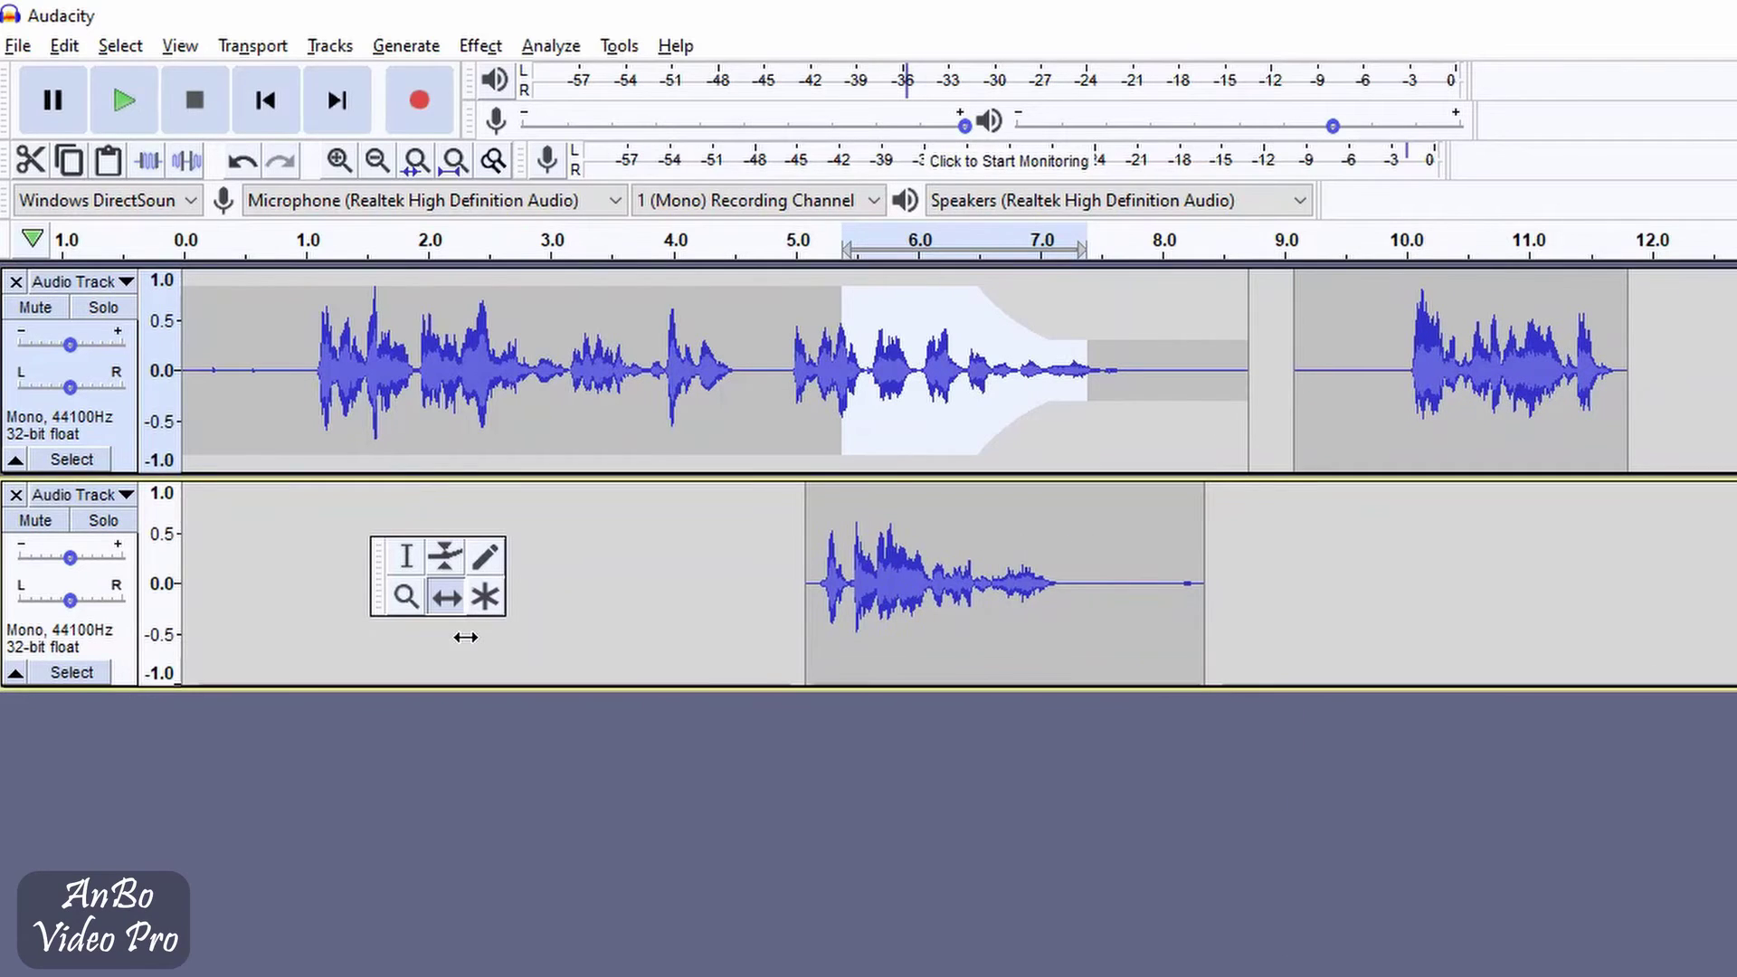
Examine the first track's waveform near 1.657 seconds down to its individual samples with the Zoom Tool
left_click(404, 602)
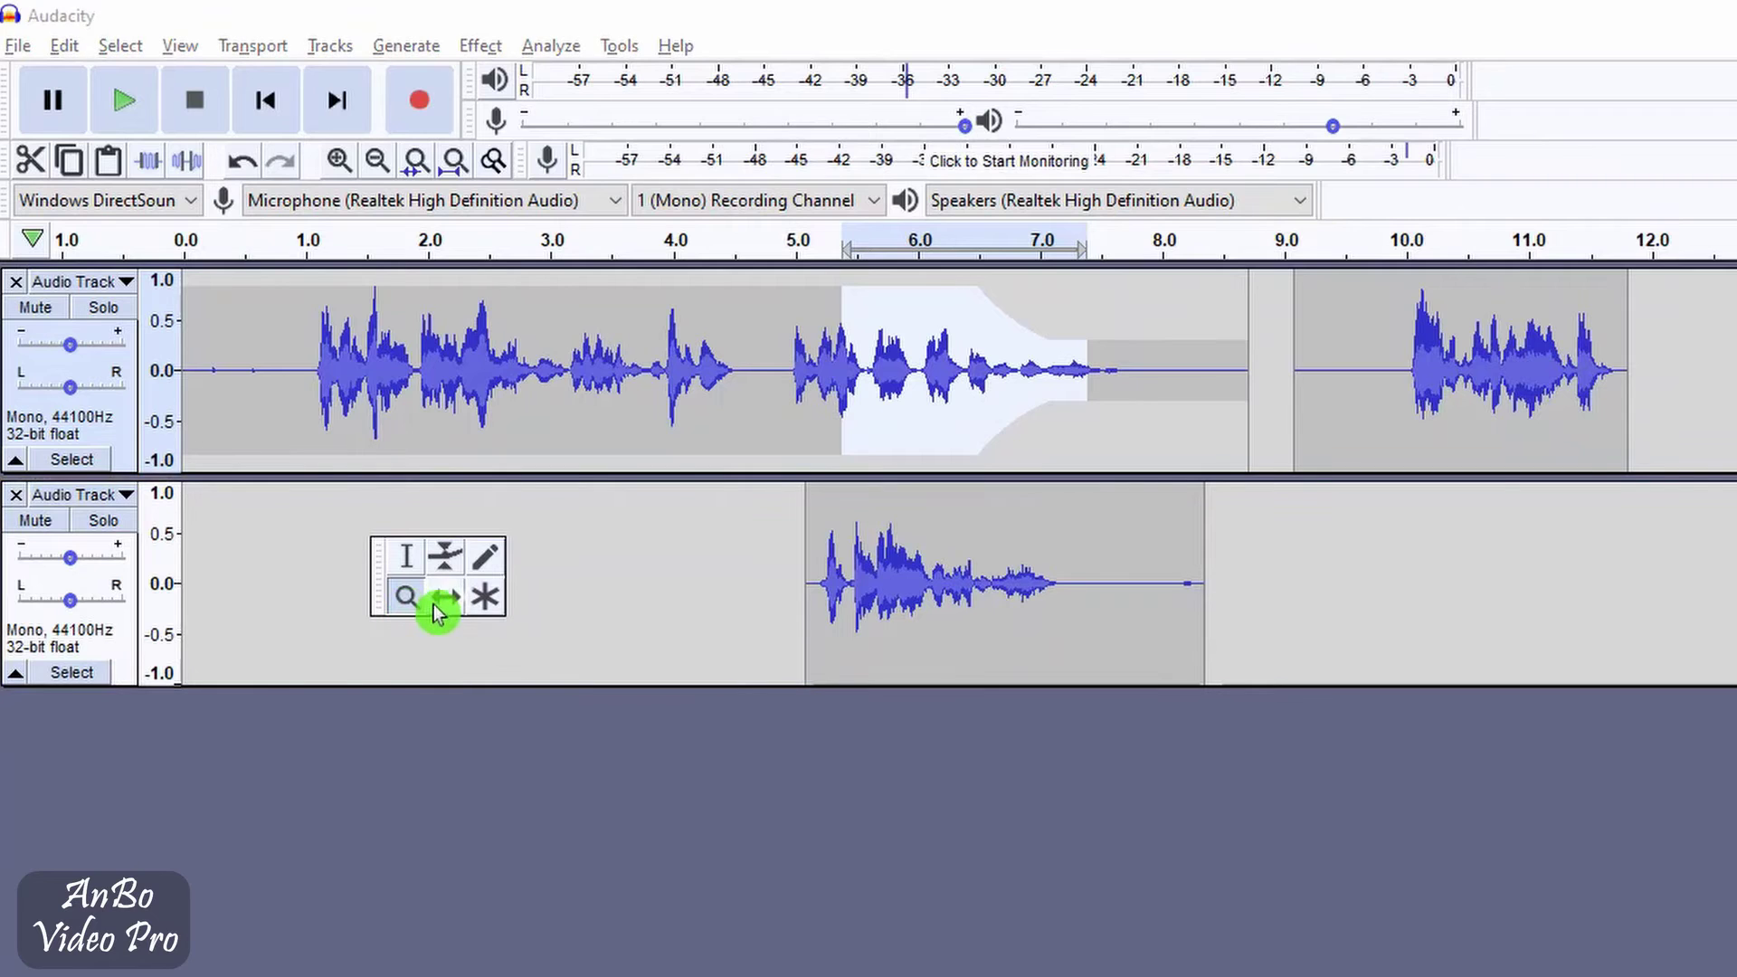
left_click(381, 374)
left_click(381, 374)
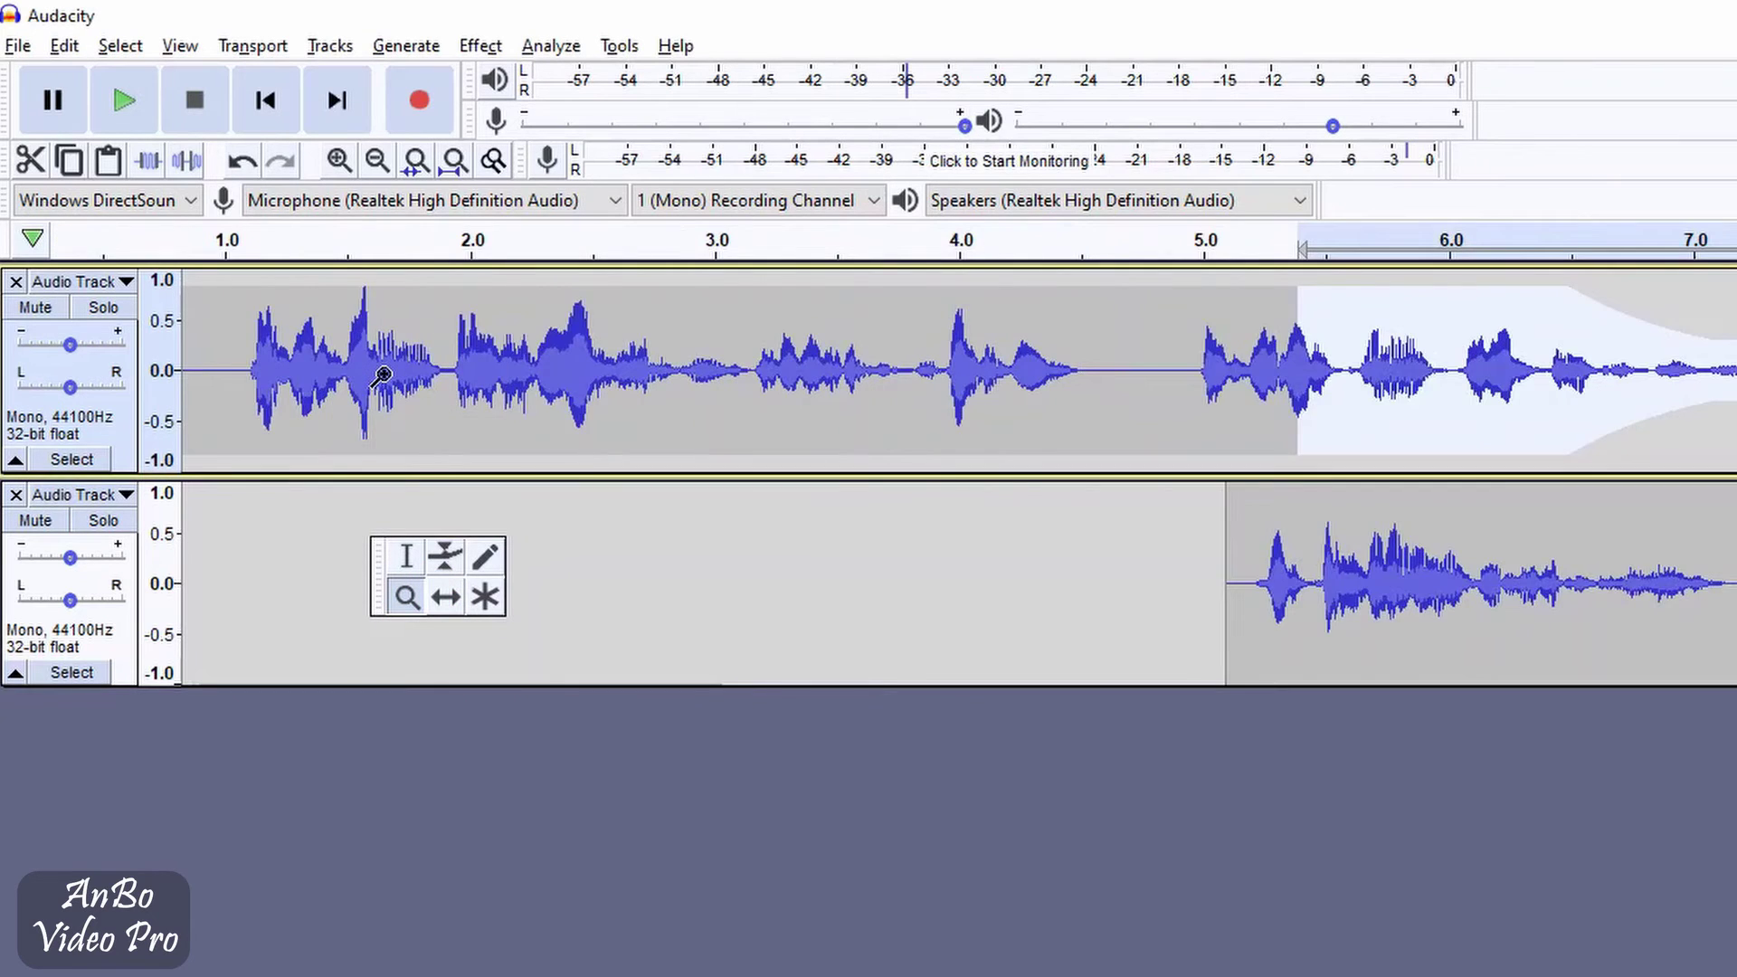
left_click(381, 375)
left_click(381, 374)
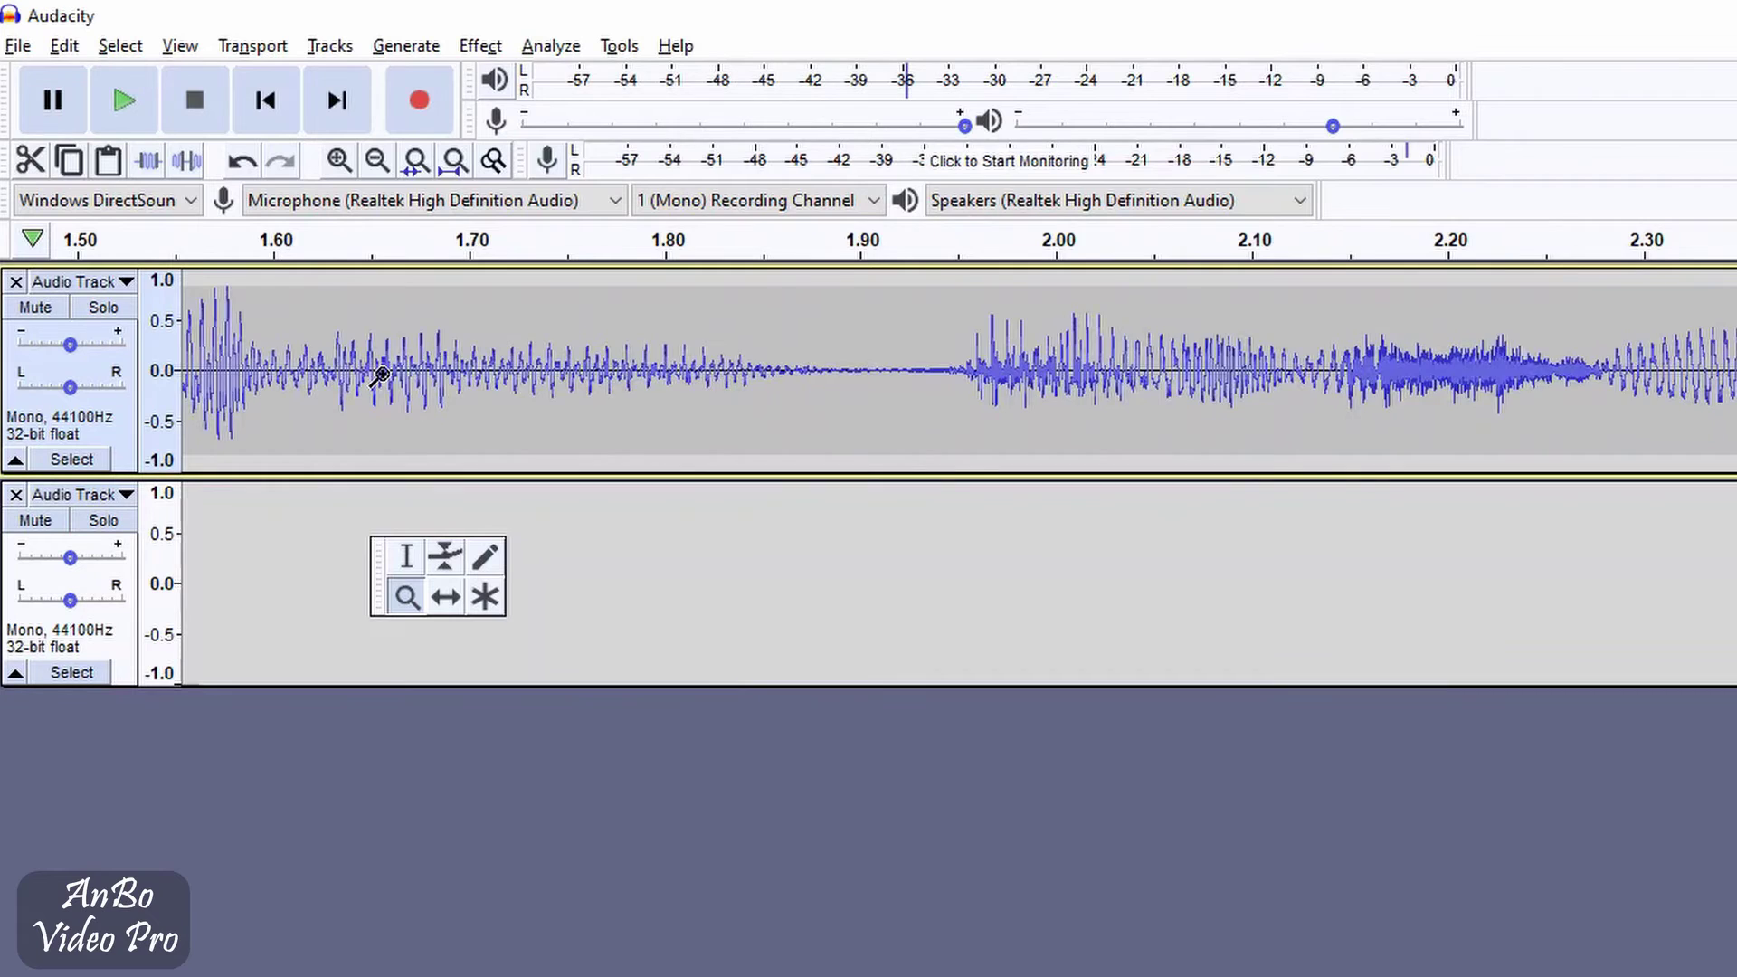
left_click(381, 374)
left_click(381, 375)
left_click(380, 375)
left_click(379, 374)
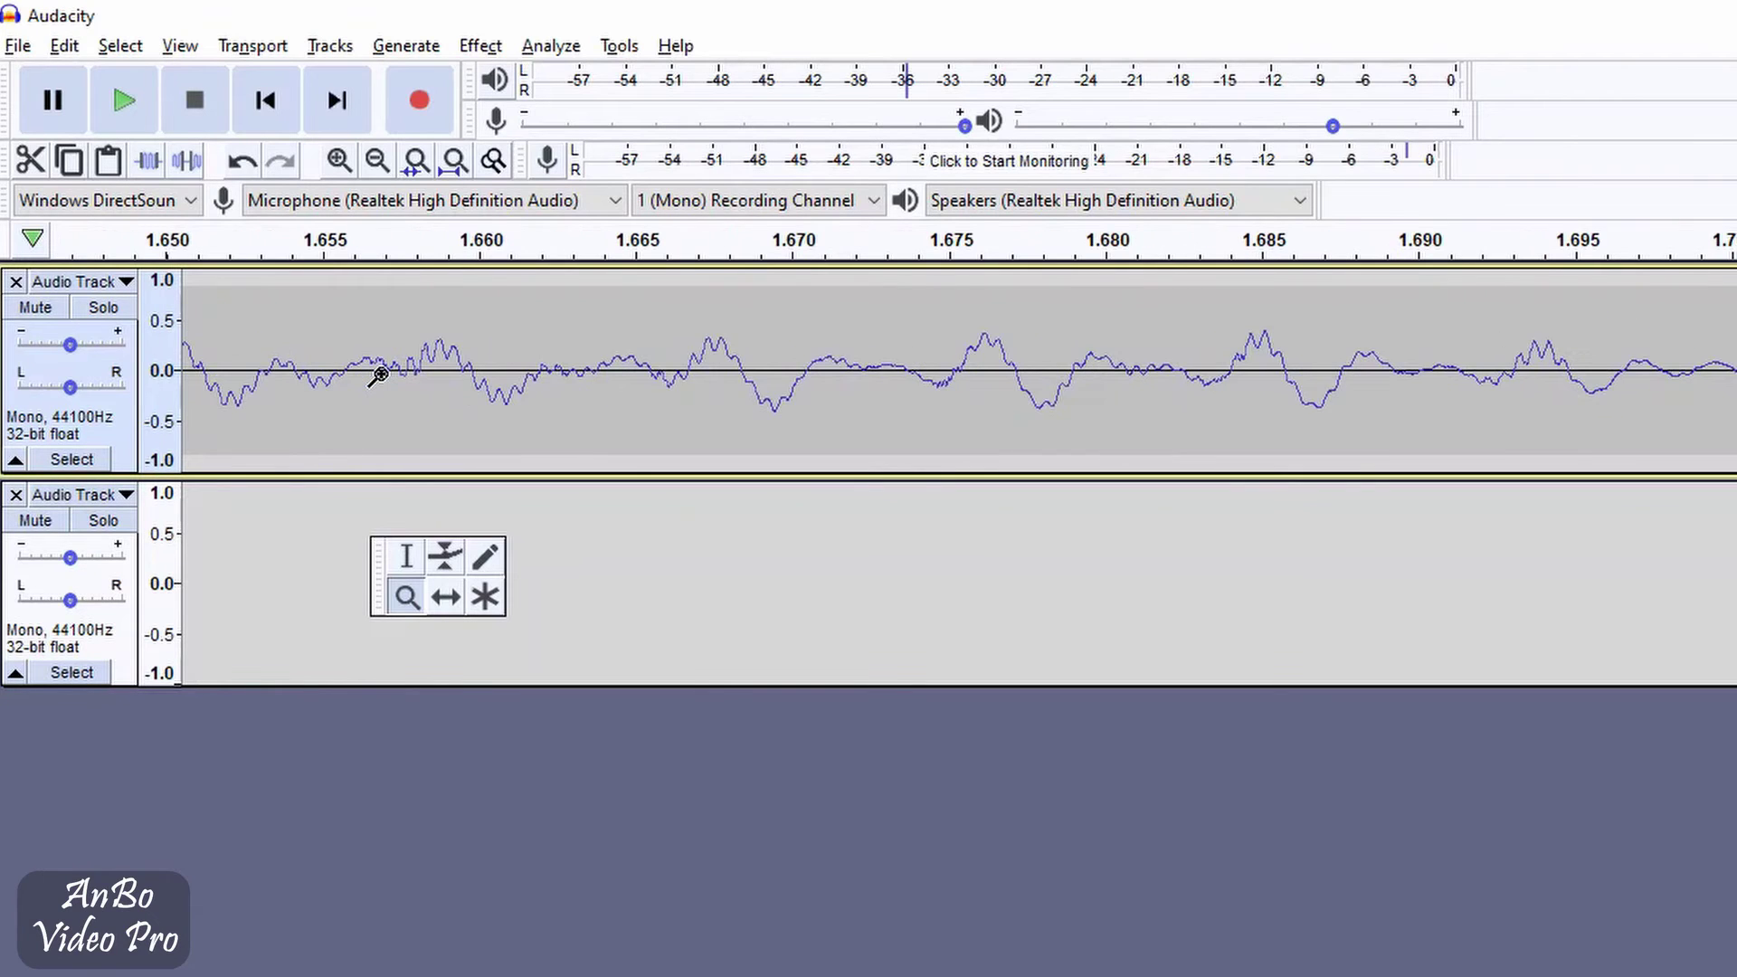
left_click(378, 375)
left_click(378, 373)
left_click(377, 374)
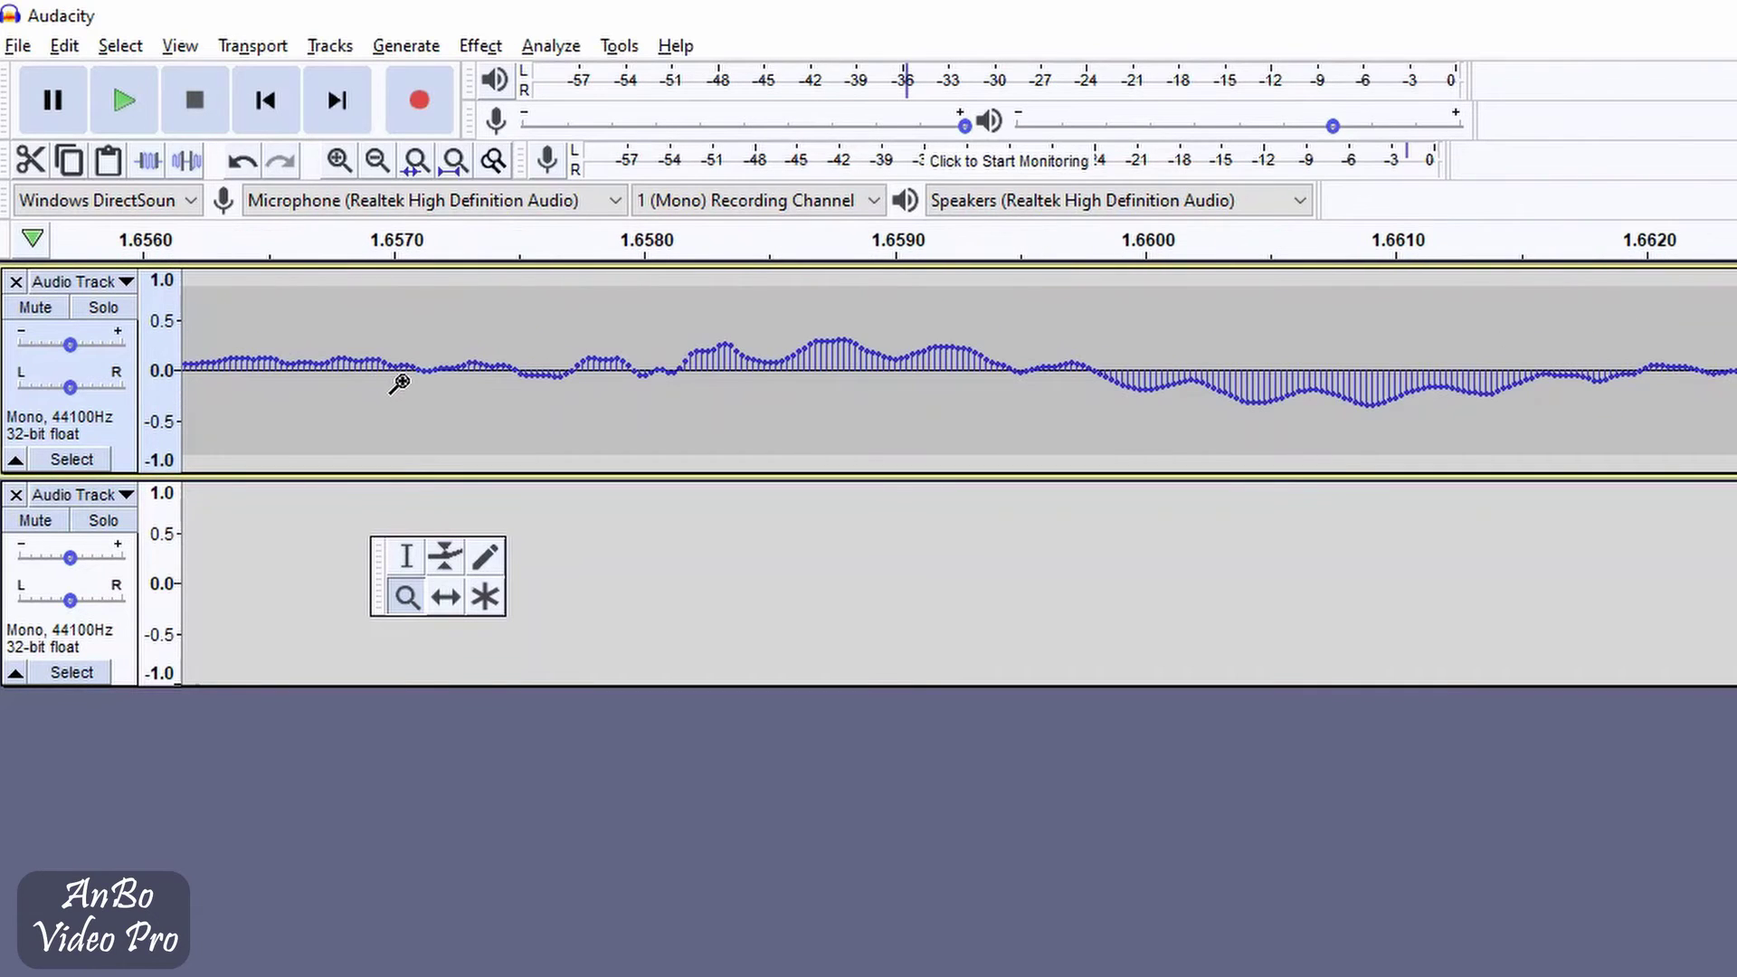
Redraw individual samples near 3.522 seconds in the first track as short spikes with the Draw Tool
left_click(483, 561)
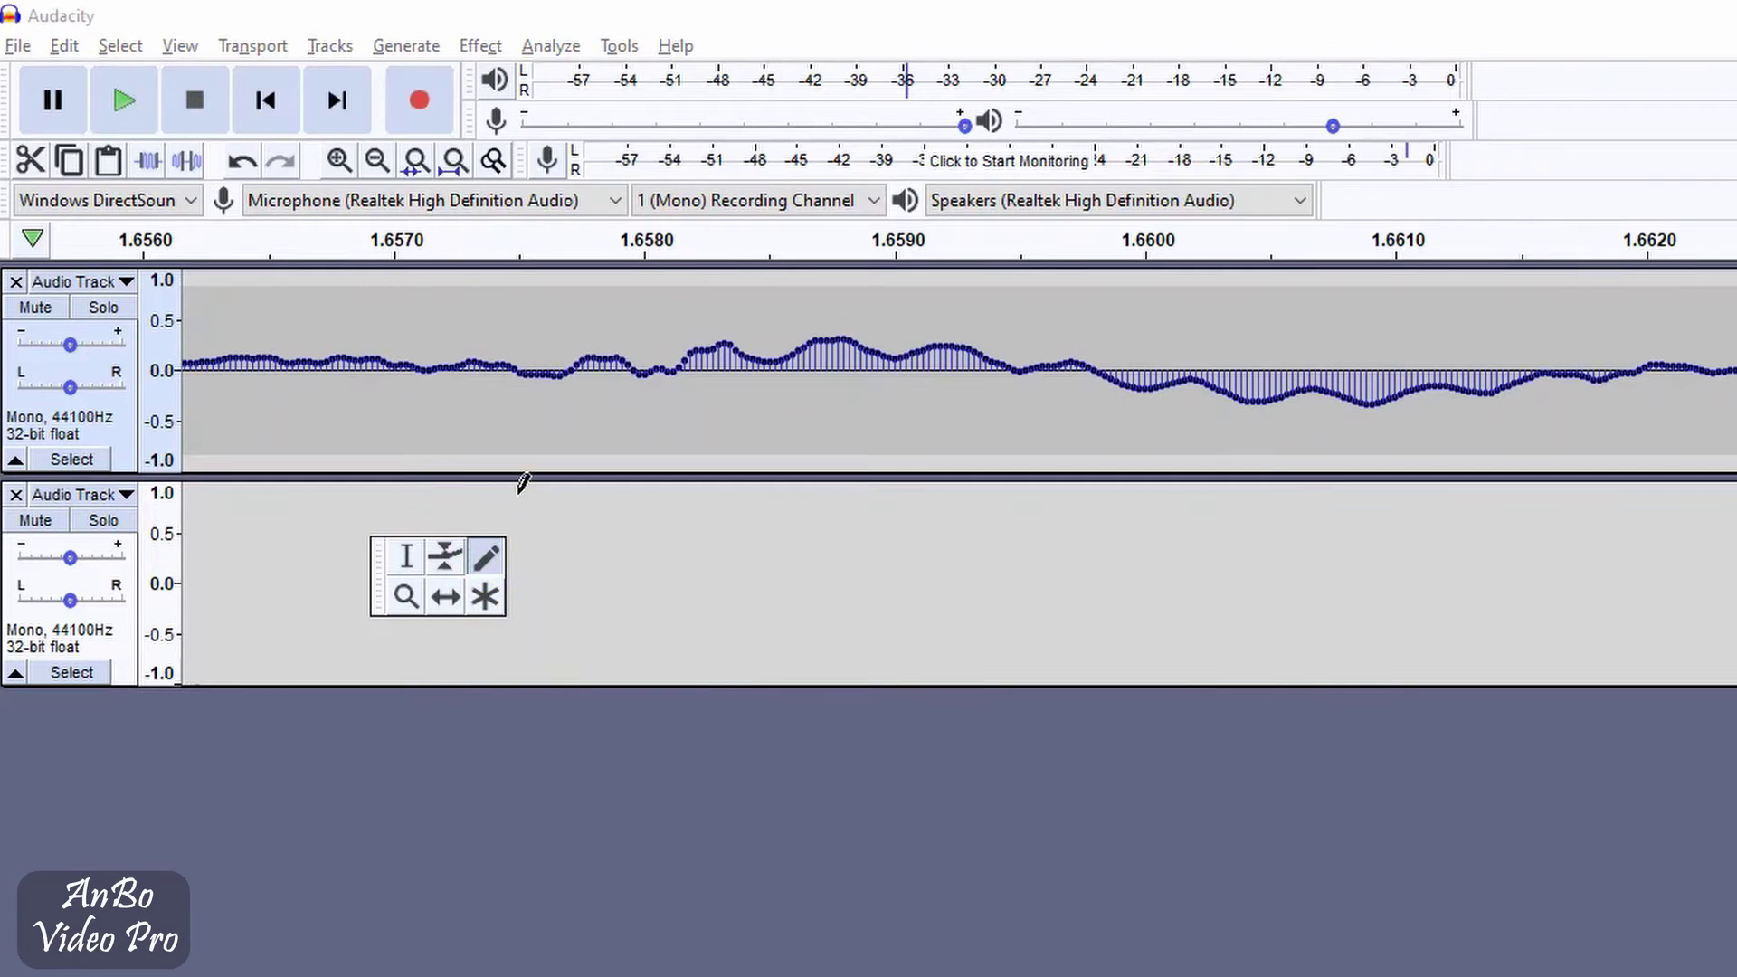
mouse_move(397, 339)
left_mouse_down()
mouse_move(465, 310)
mouse_move(555, 369)
mouse_move(665, 362)
left_mouse_up()
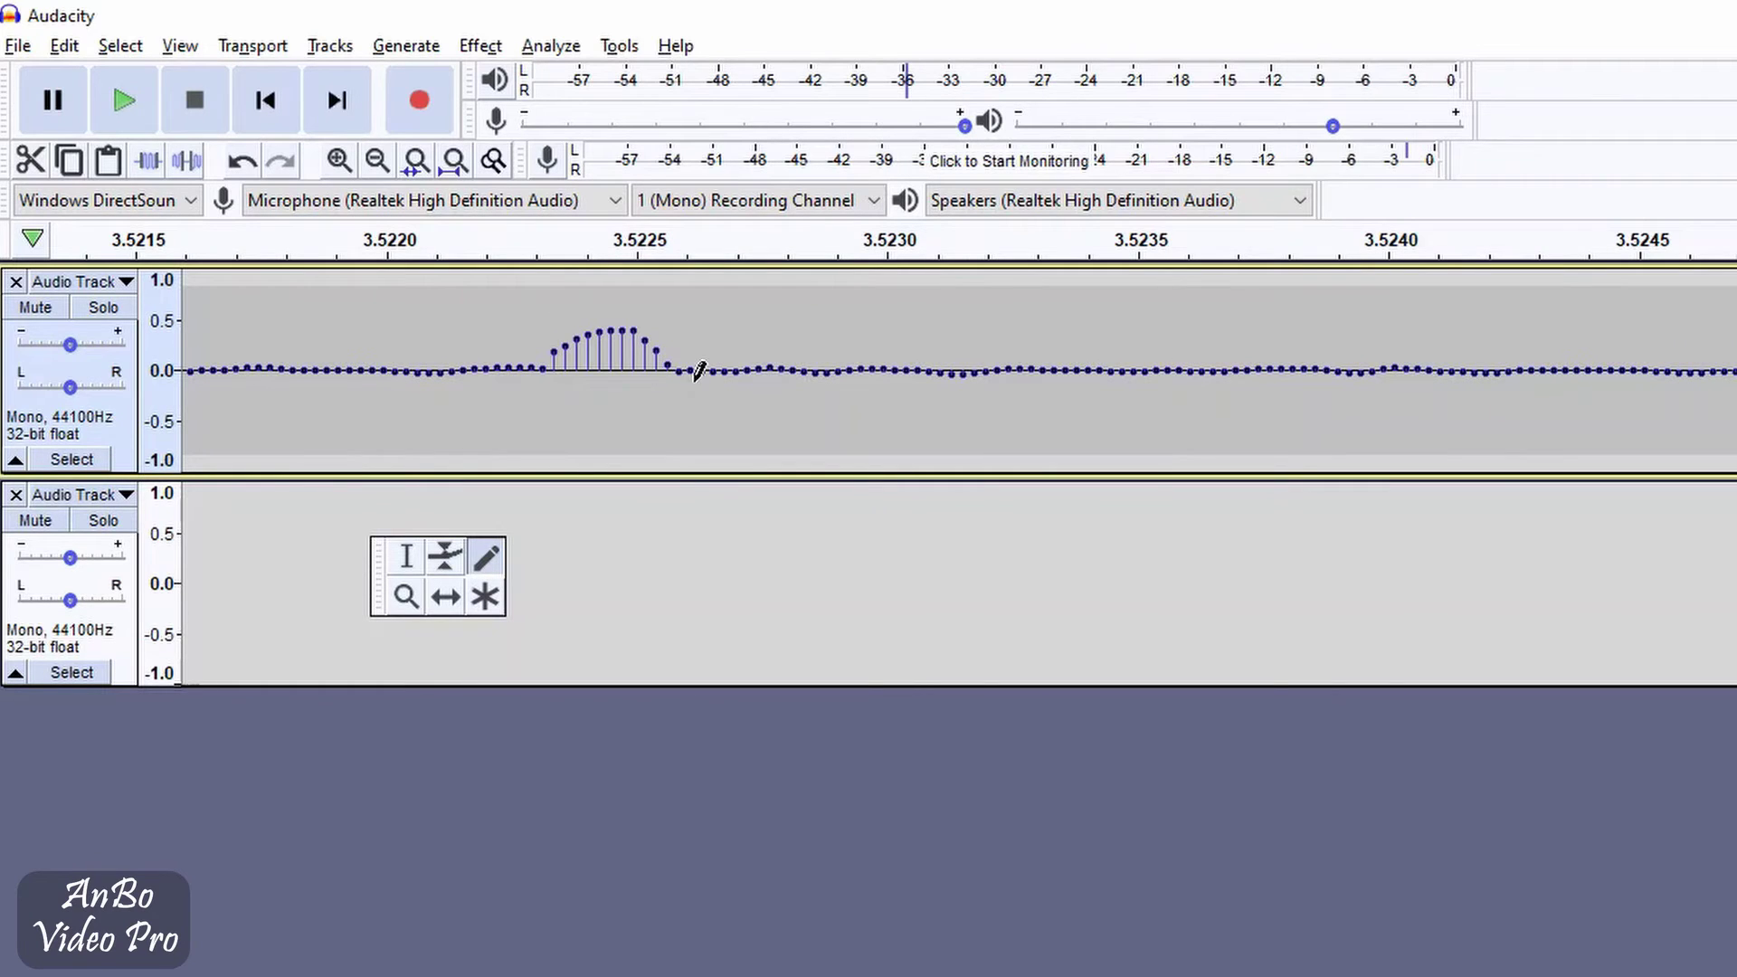
scroll(416, 389, "down", 7, "ctrl")
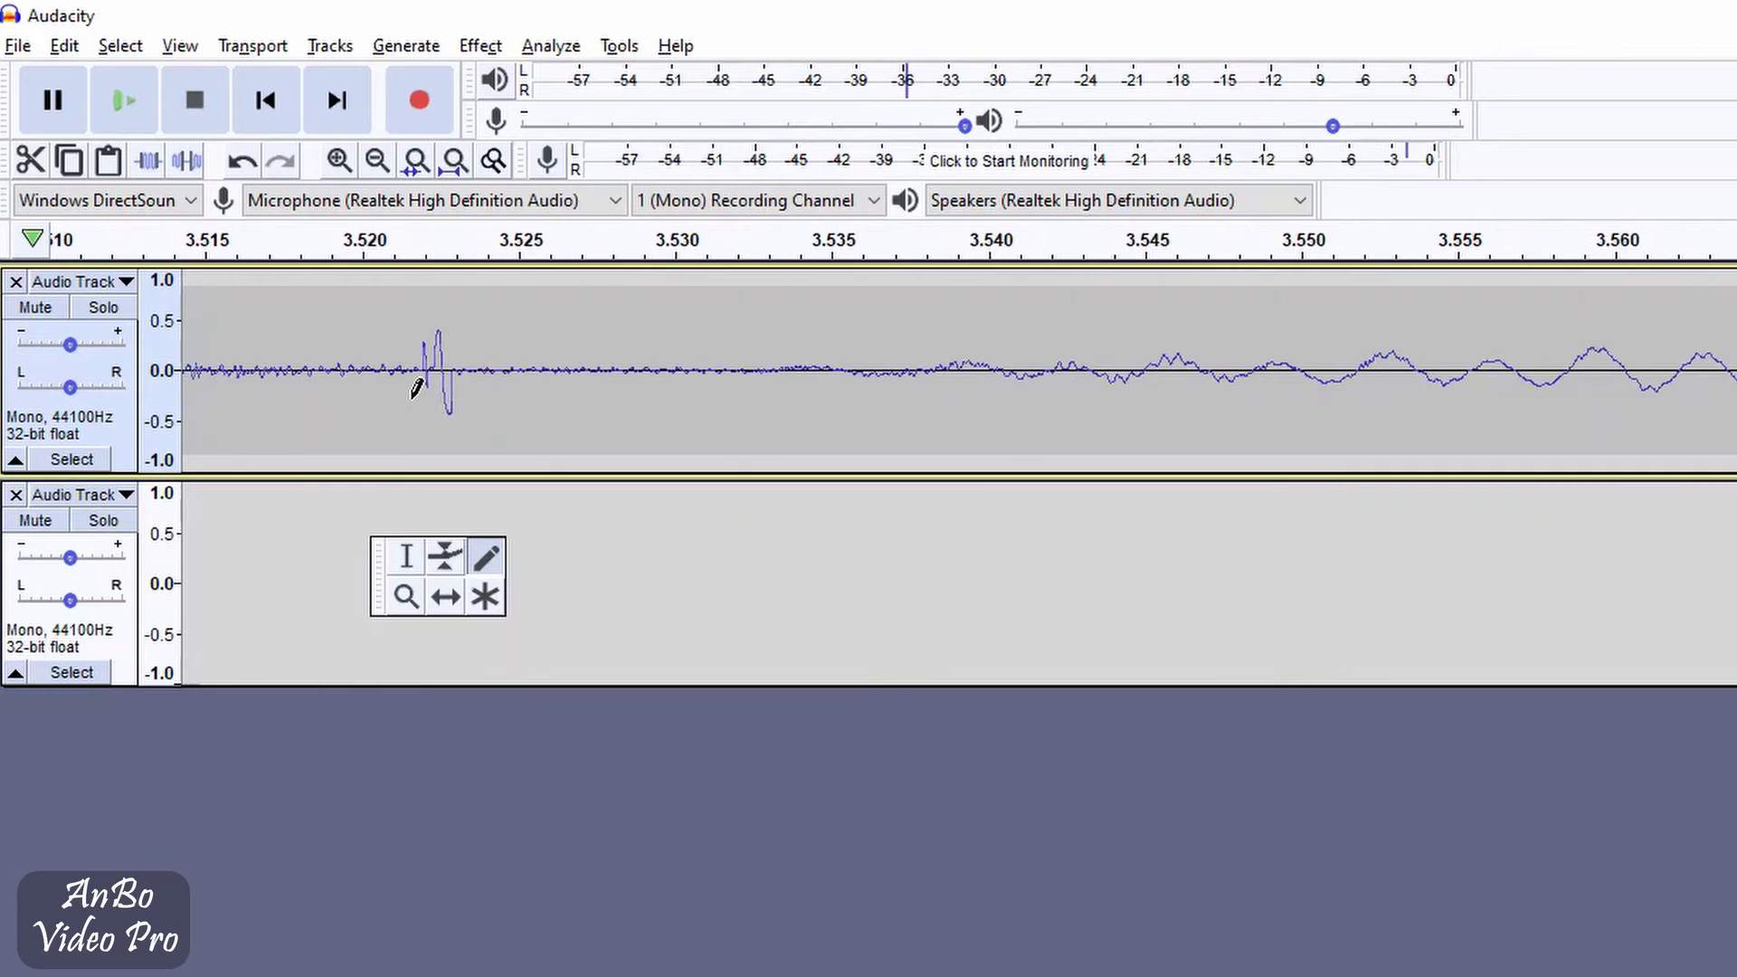
scroll(416, 394, "down", 2, "ctrl")
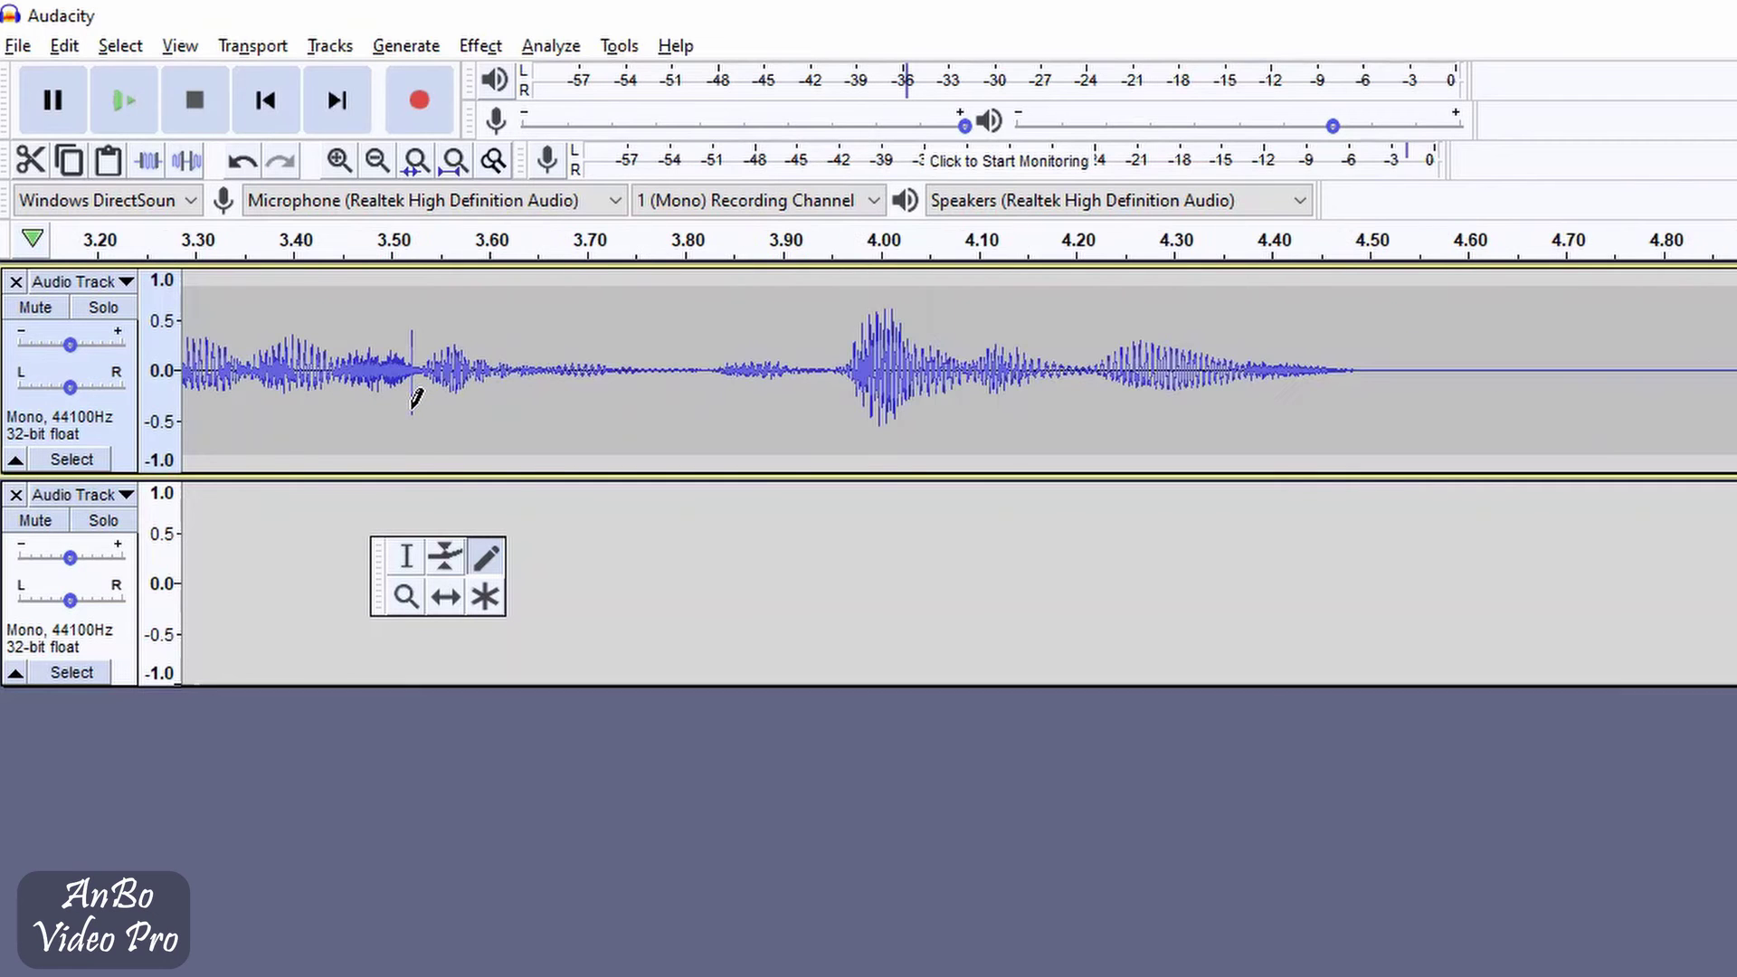
Try the Draw Tool on the zoomed-out waveform near 3.57 seconds, dismiss the notice and switch to the Multi-Tool
left_click(464, 408)
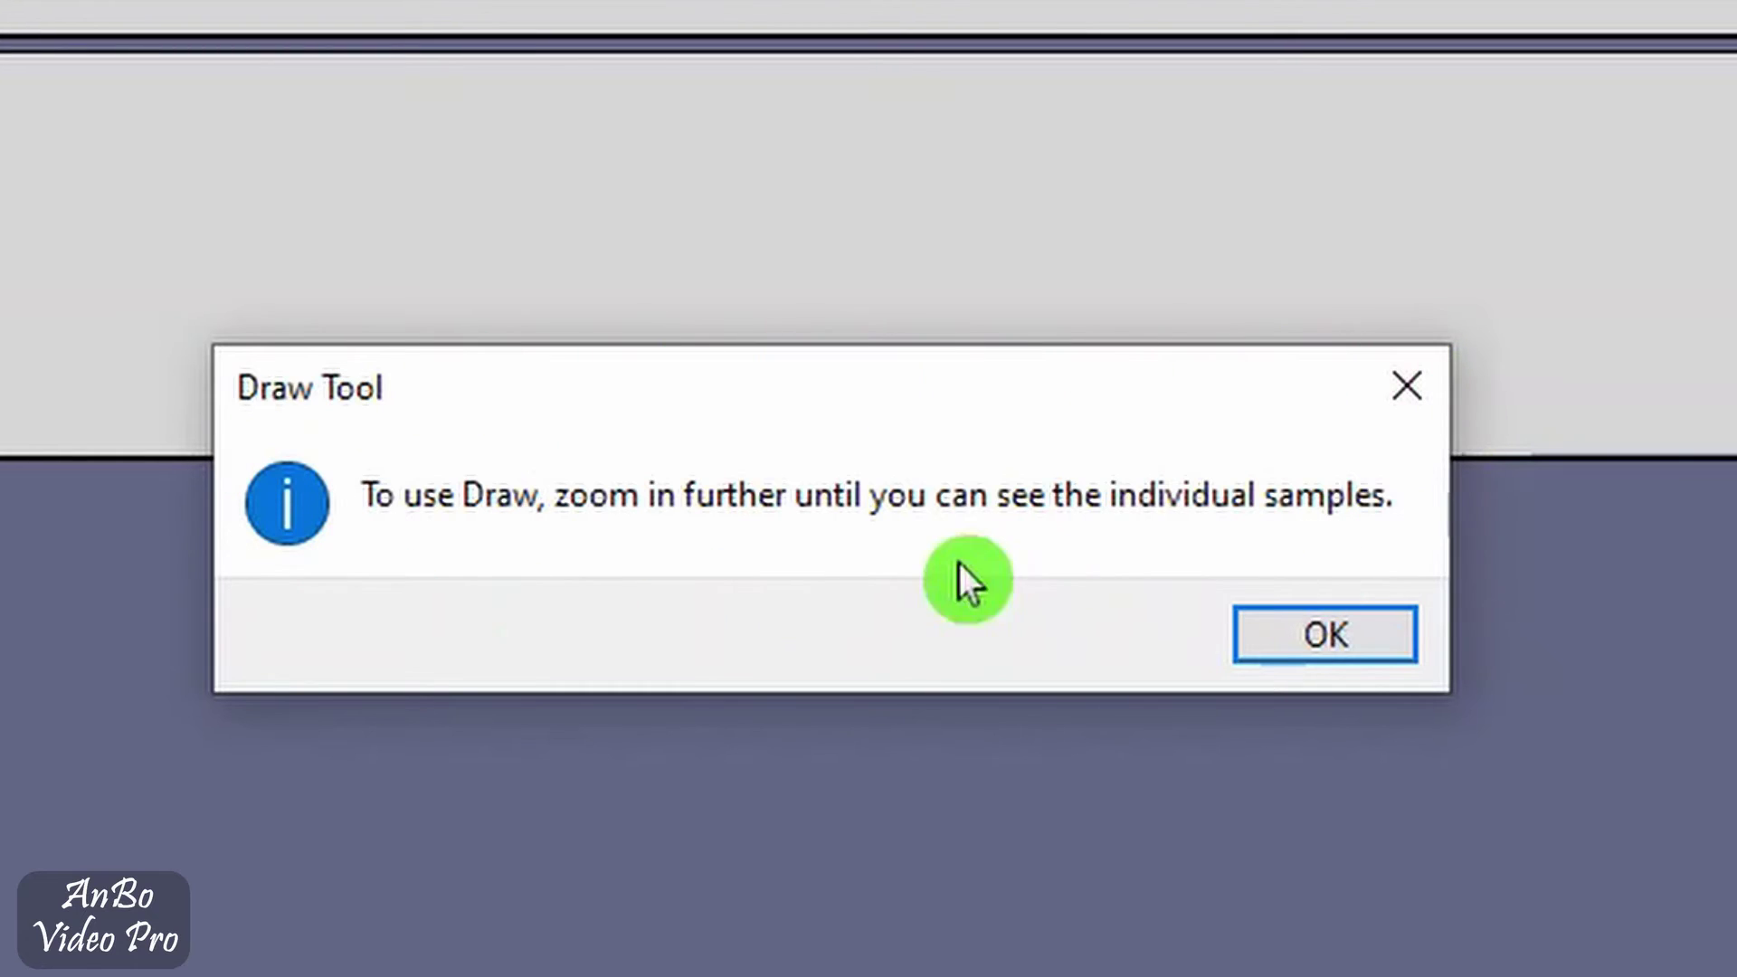
left_click(1347, 639)
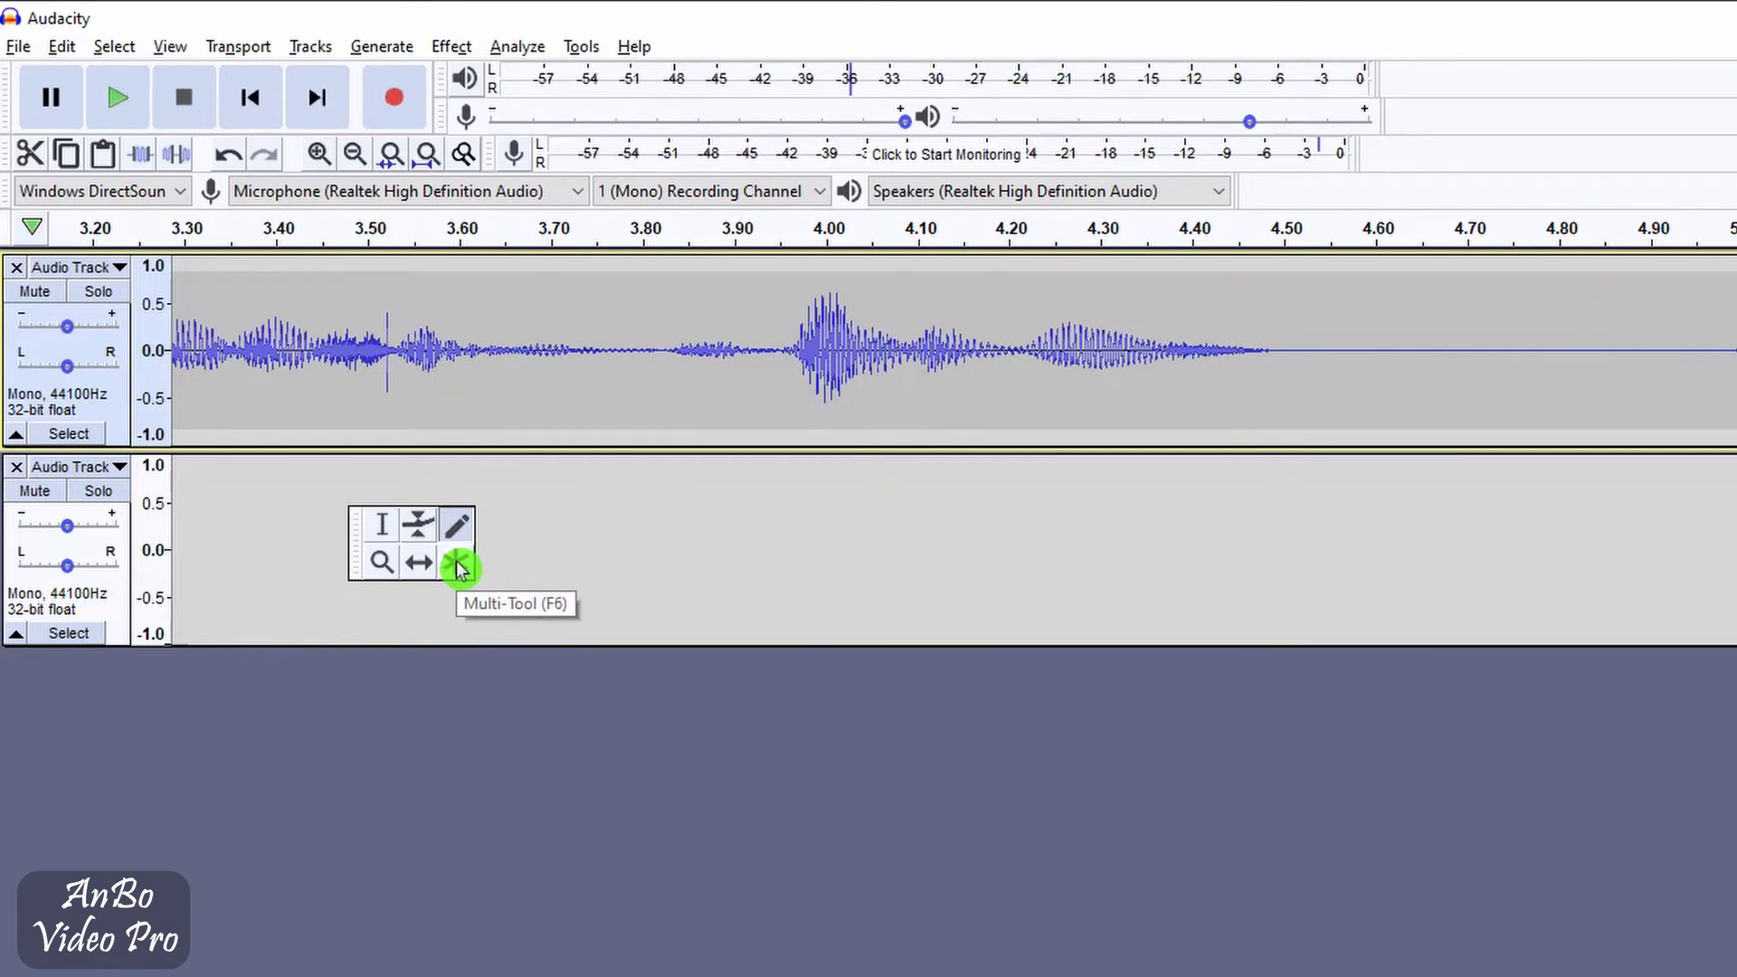
left_click(458, 564)
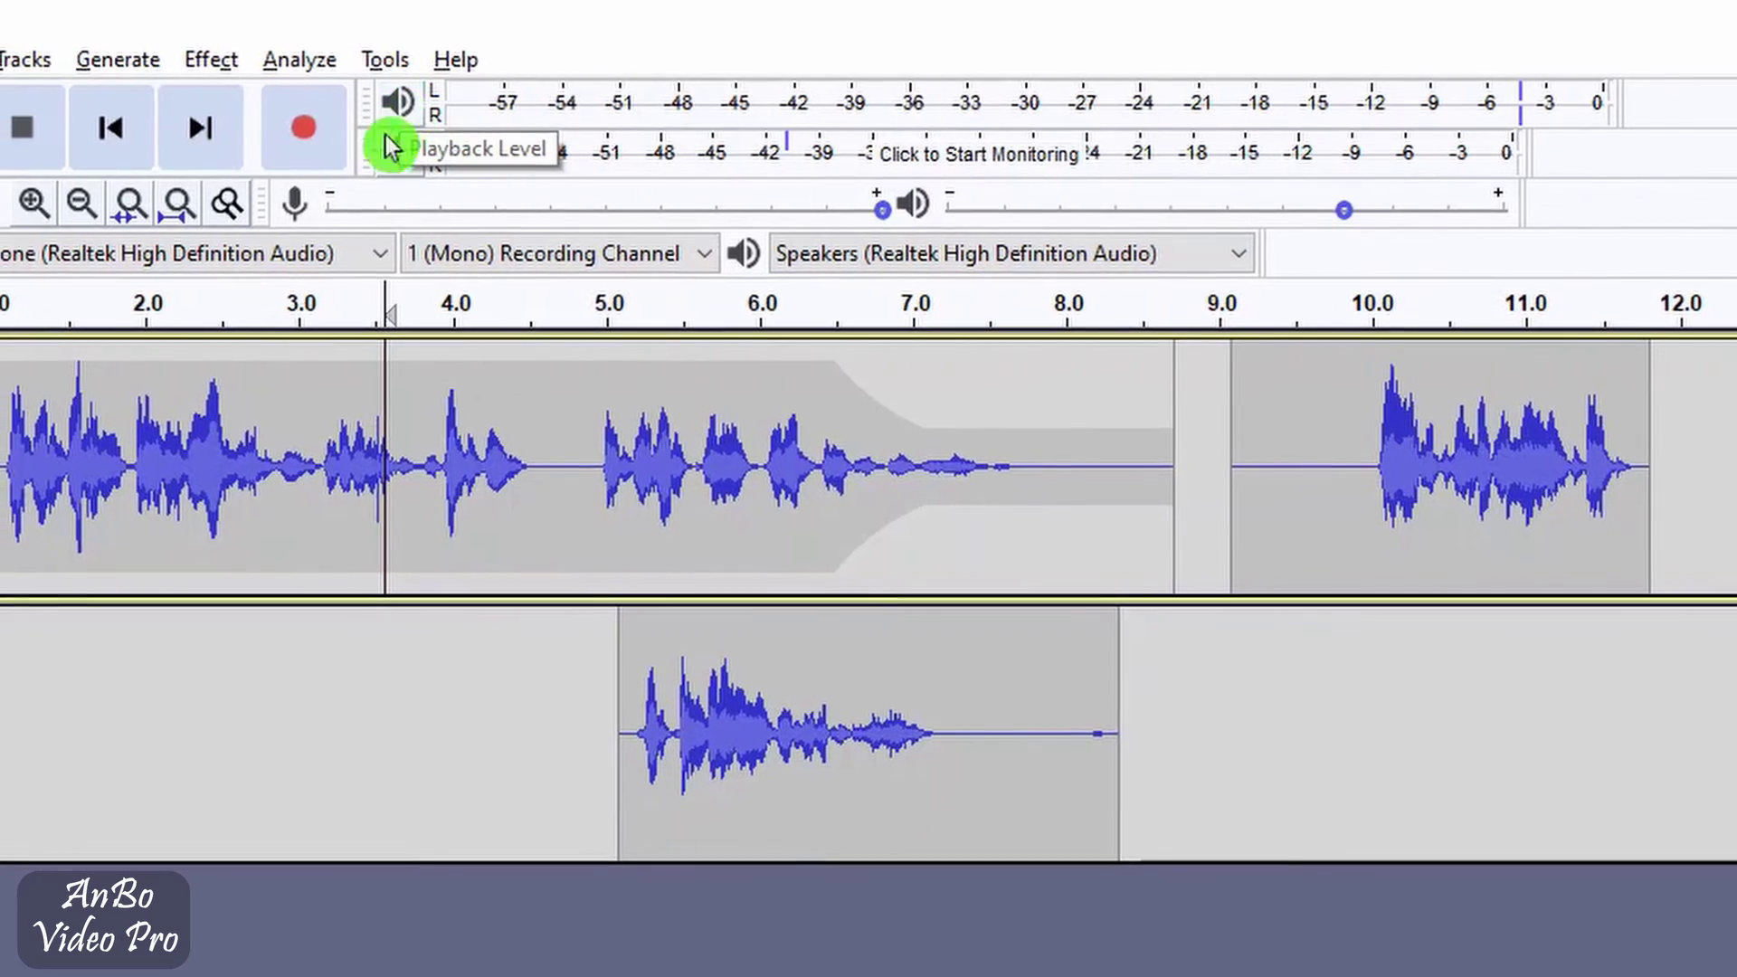
Start monitoring the recording level and adjust the widths of the recording and playback meter toolbars
left_click(407, 151)
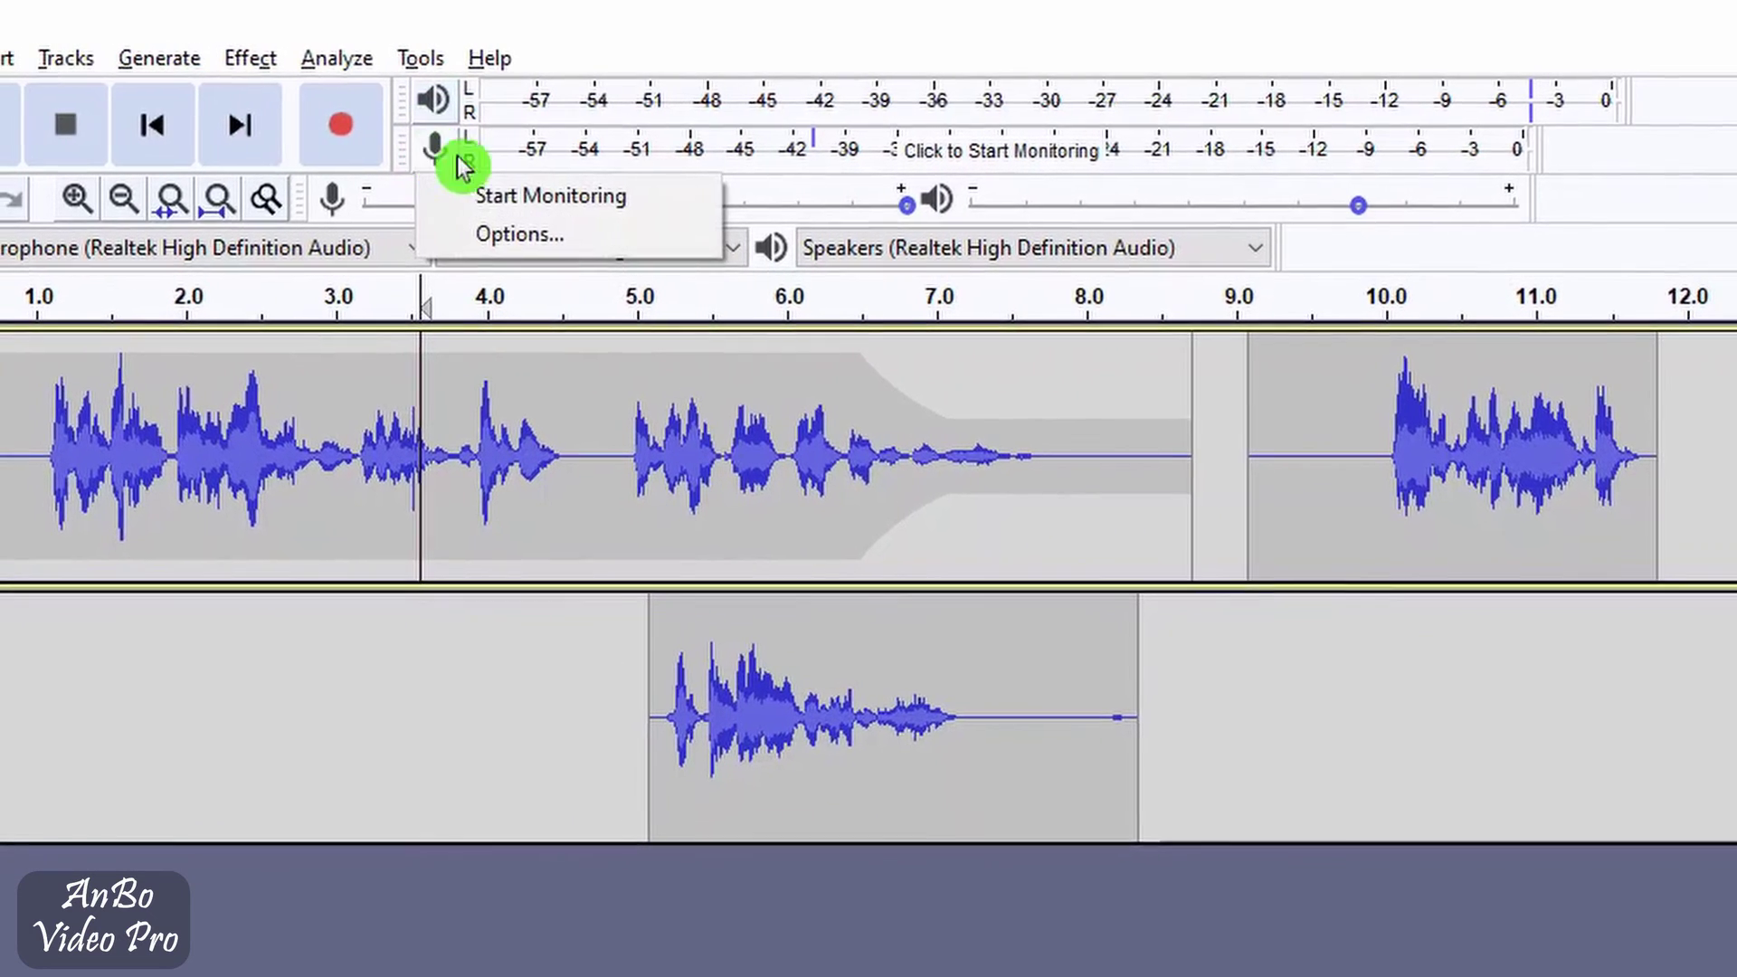
left_click(523, 196)
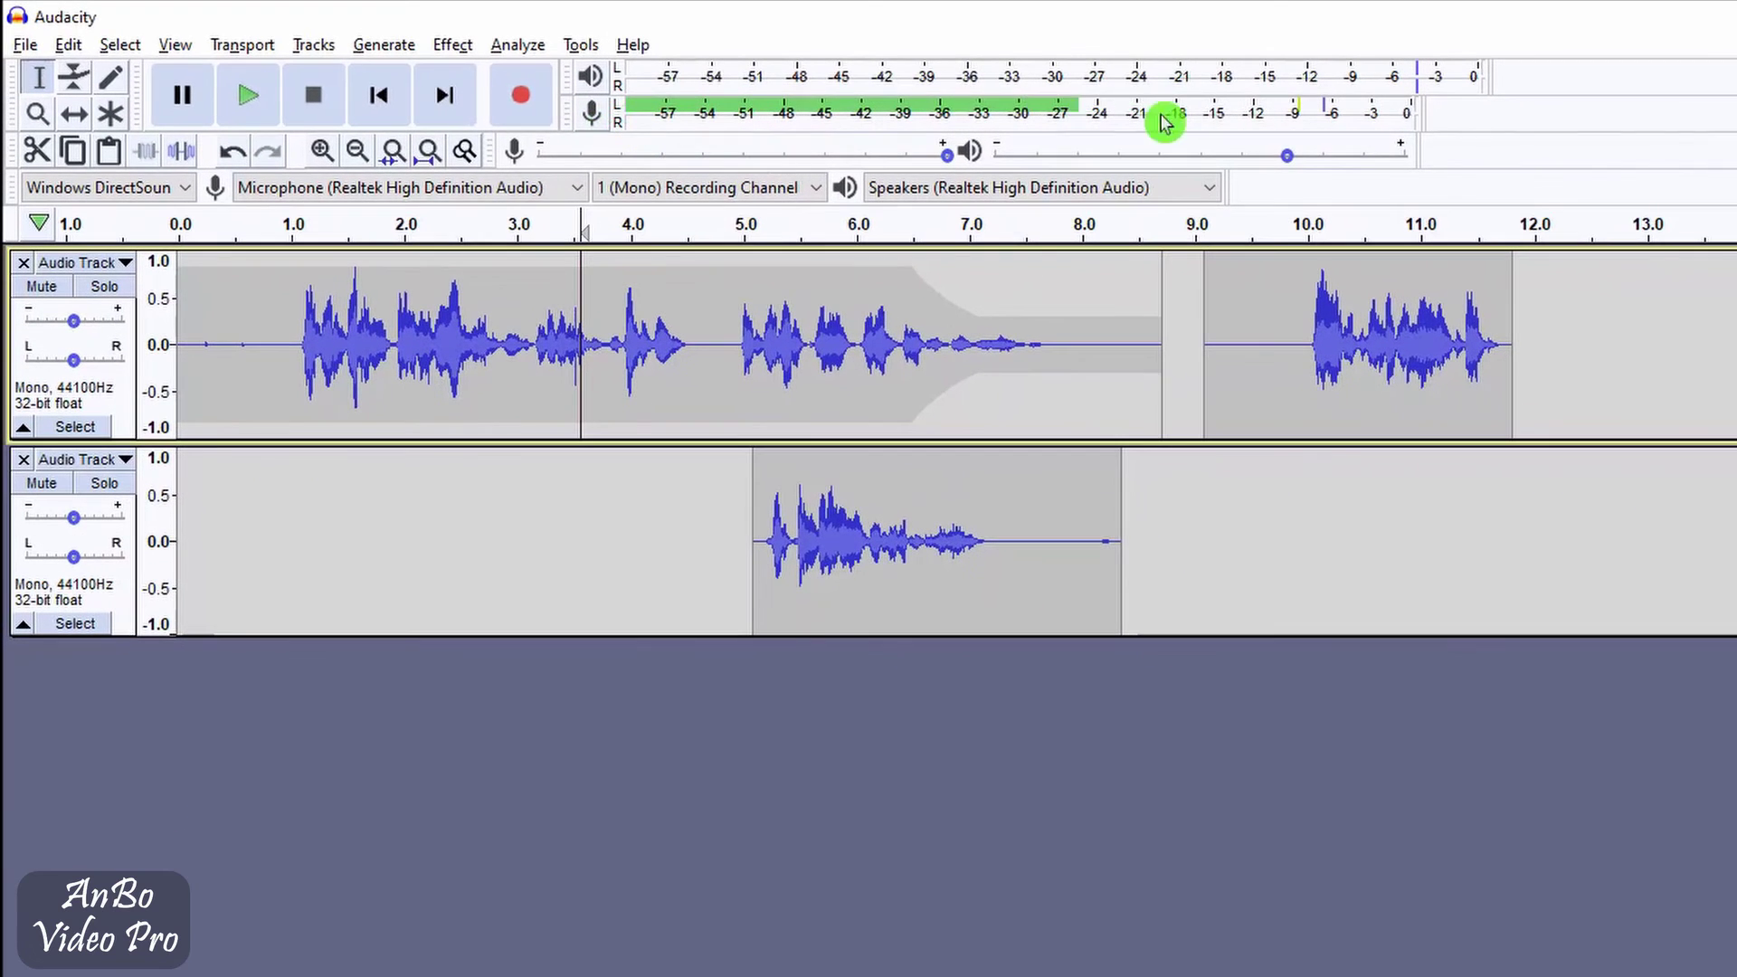
left_click_drag(1421, 124, 1575, 119)
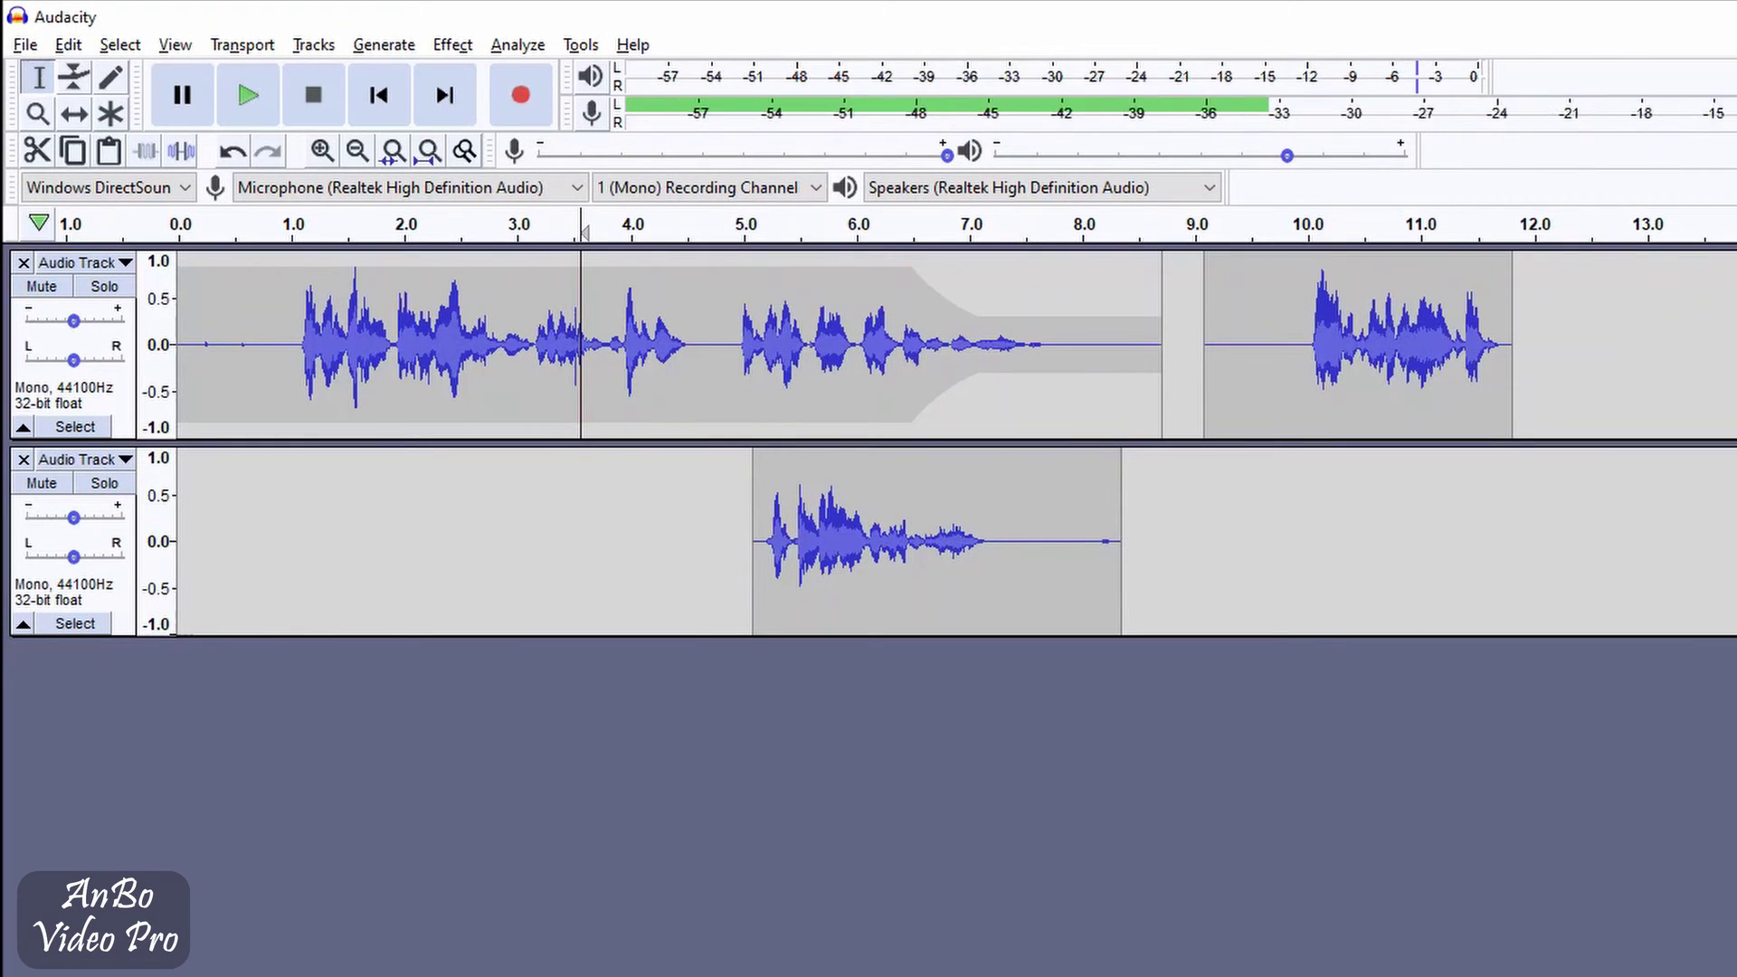
left_click_drag(1492, 77, 1575, 76)
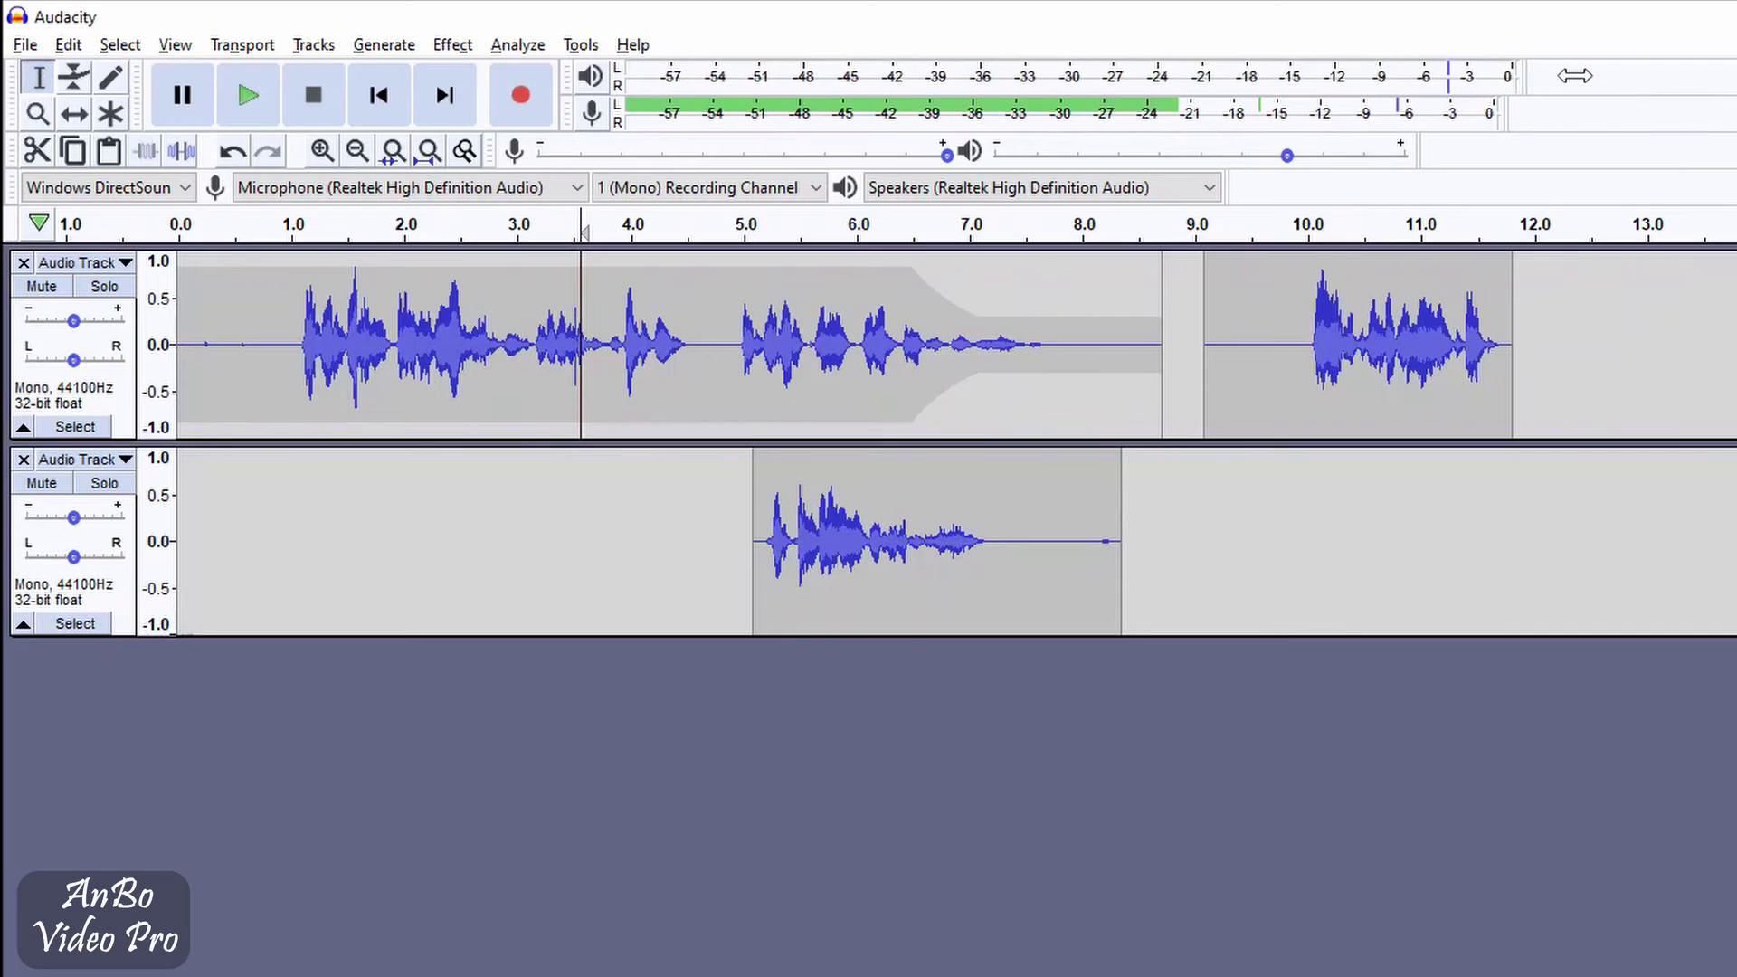
left_click_drag(1733, 81, 1428, 91)
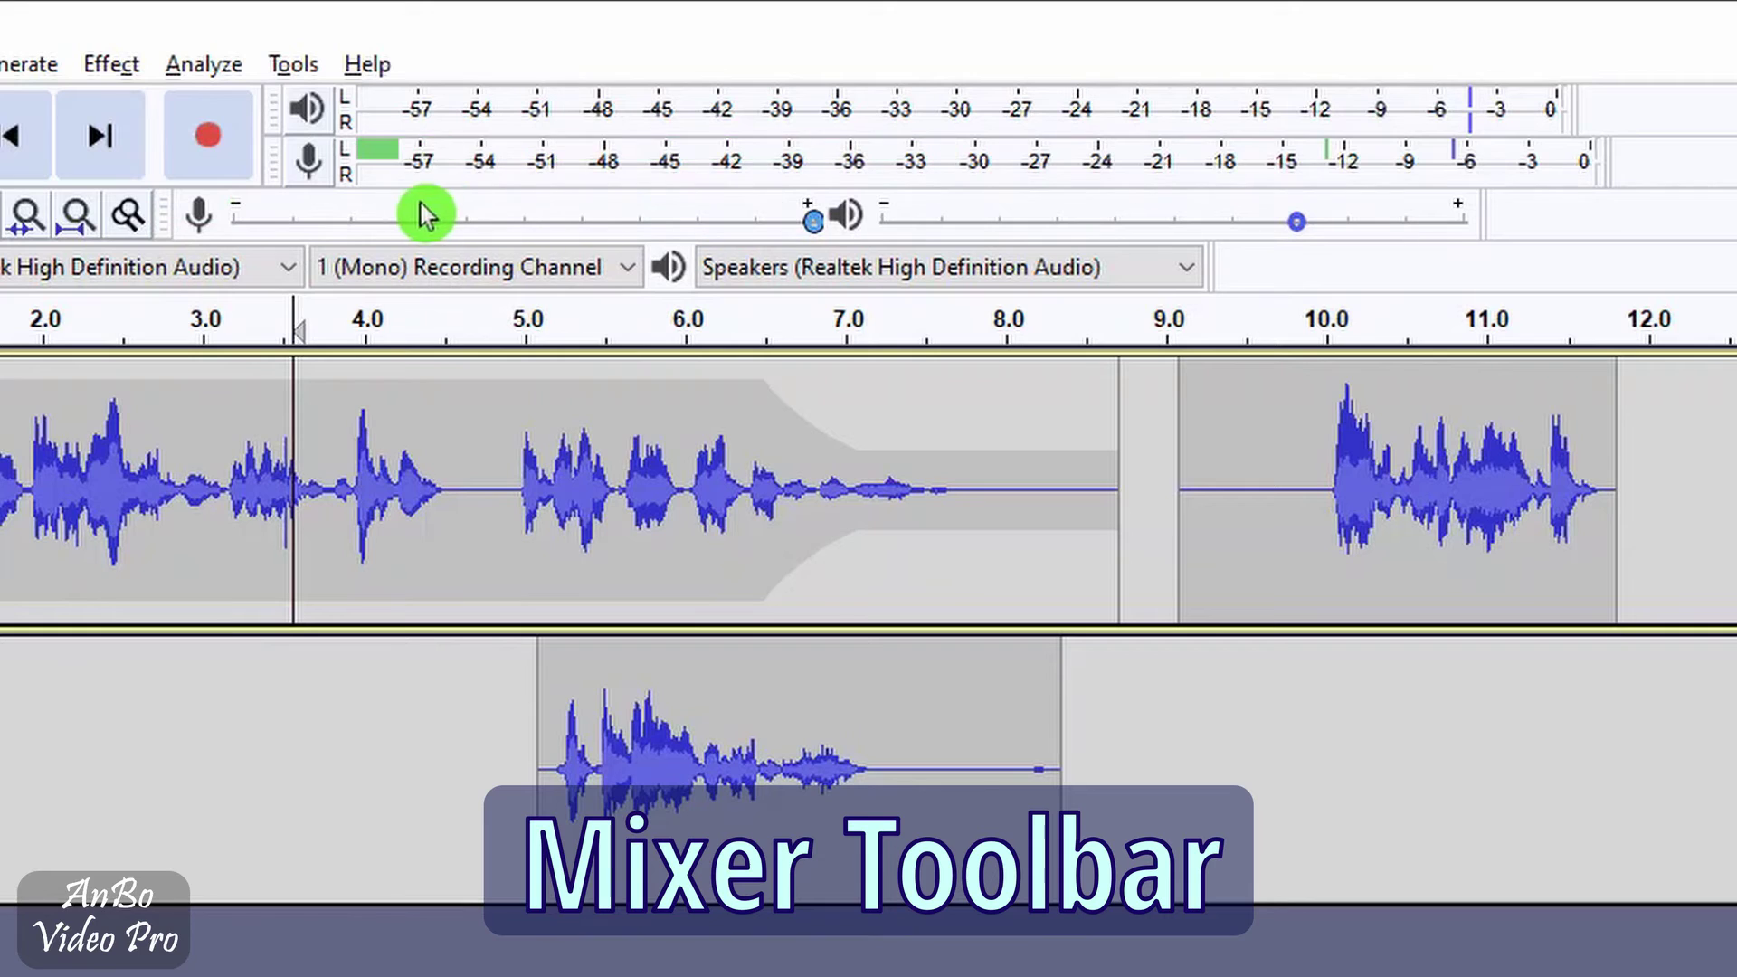
Lower the recording volume to about half and raise the playback volume
left_click_drag(824, 221, 521, 219)
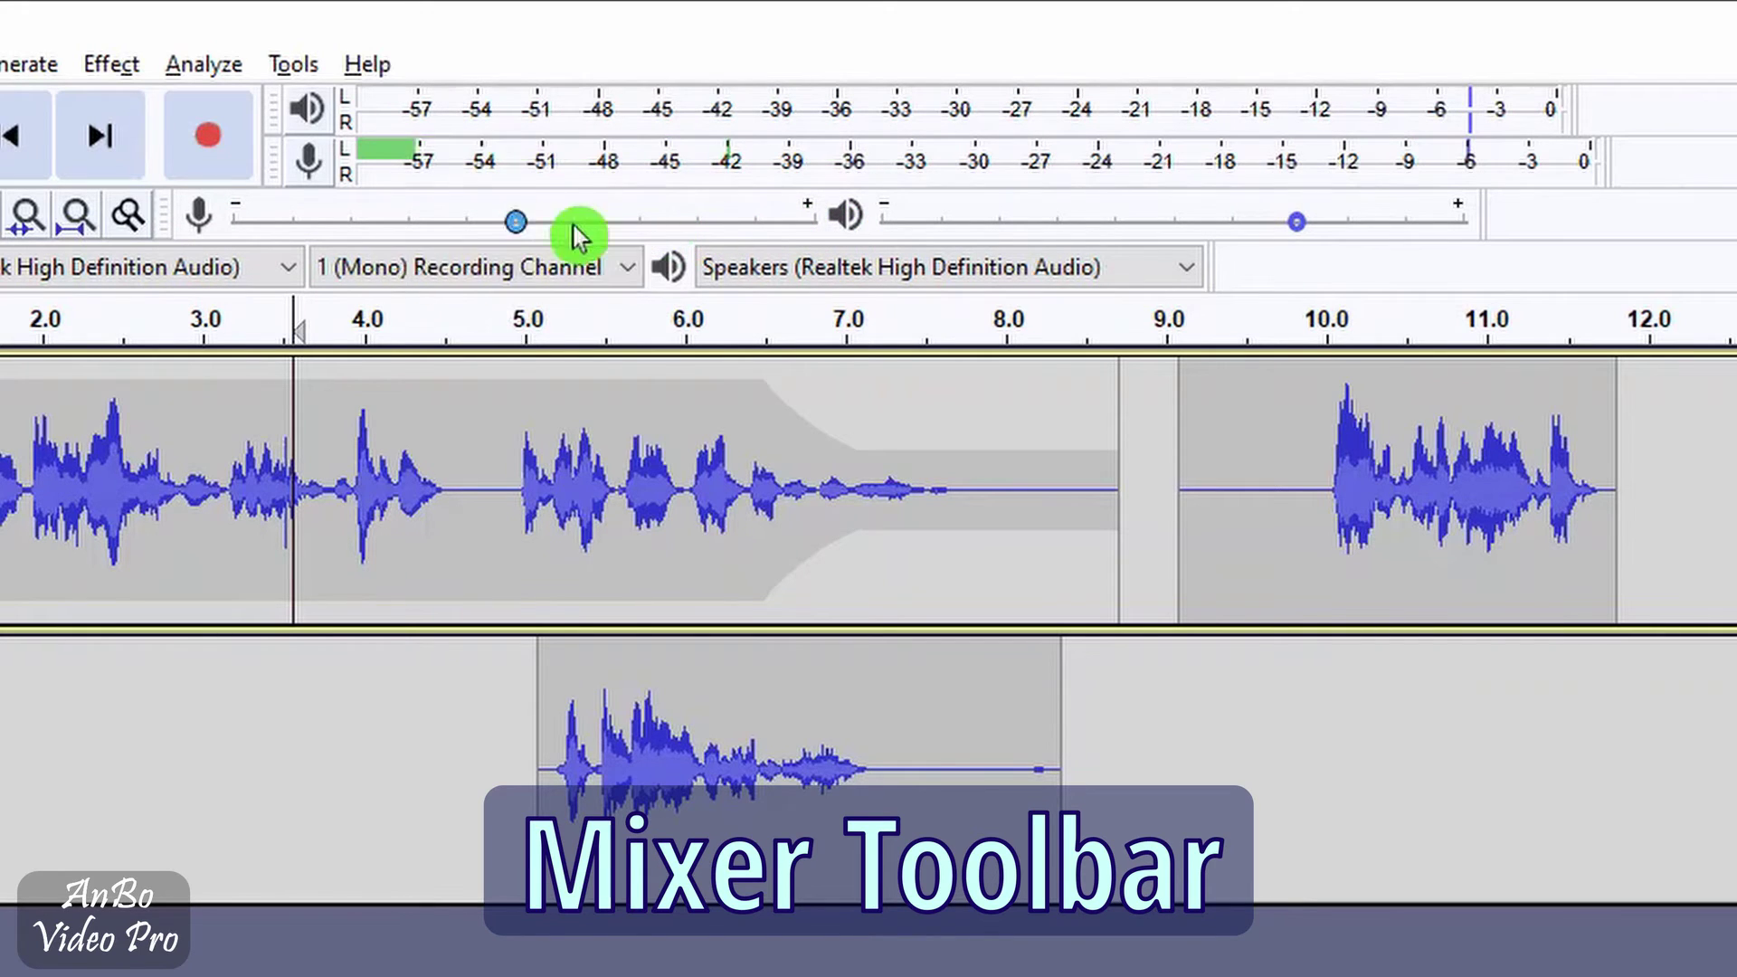
left_click_drag(1295, 221, 1414, 222)
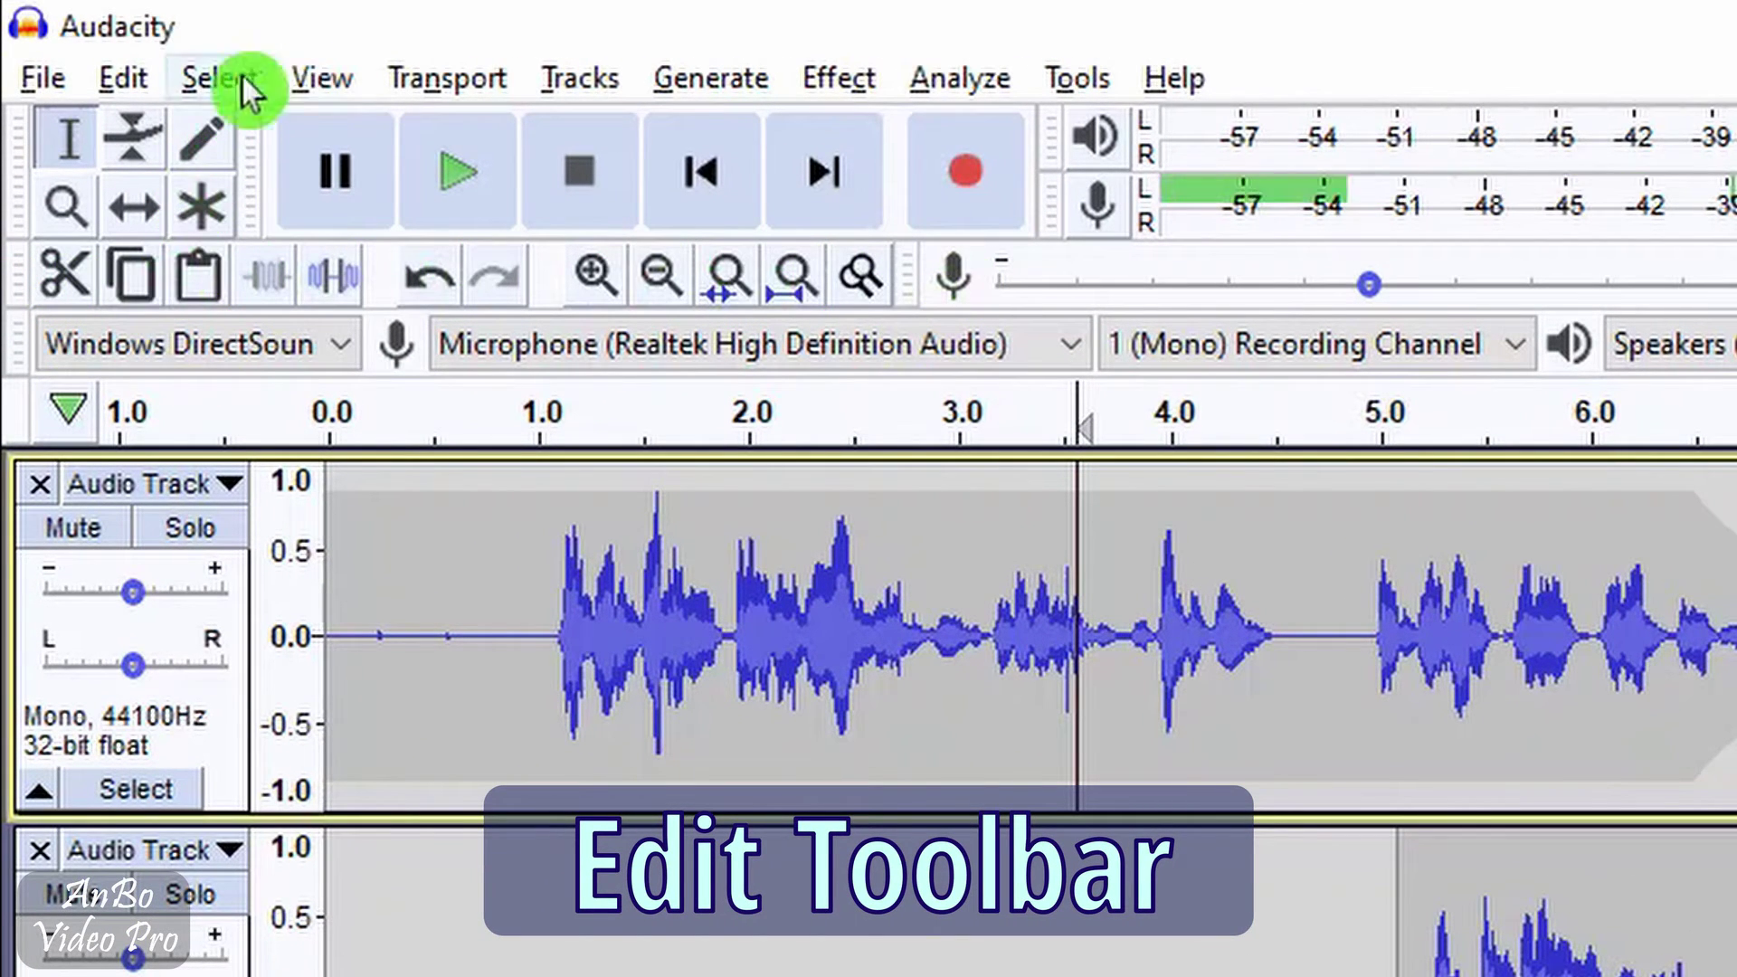
Look through the available editing and transport commands without choosing any
left_click(127, 80)
mouse_move(310, 80)
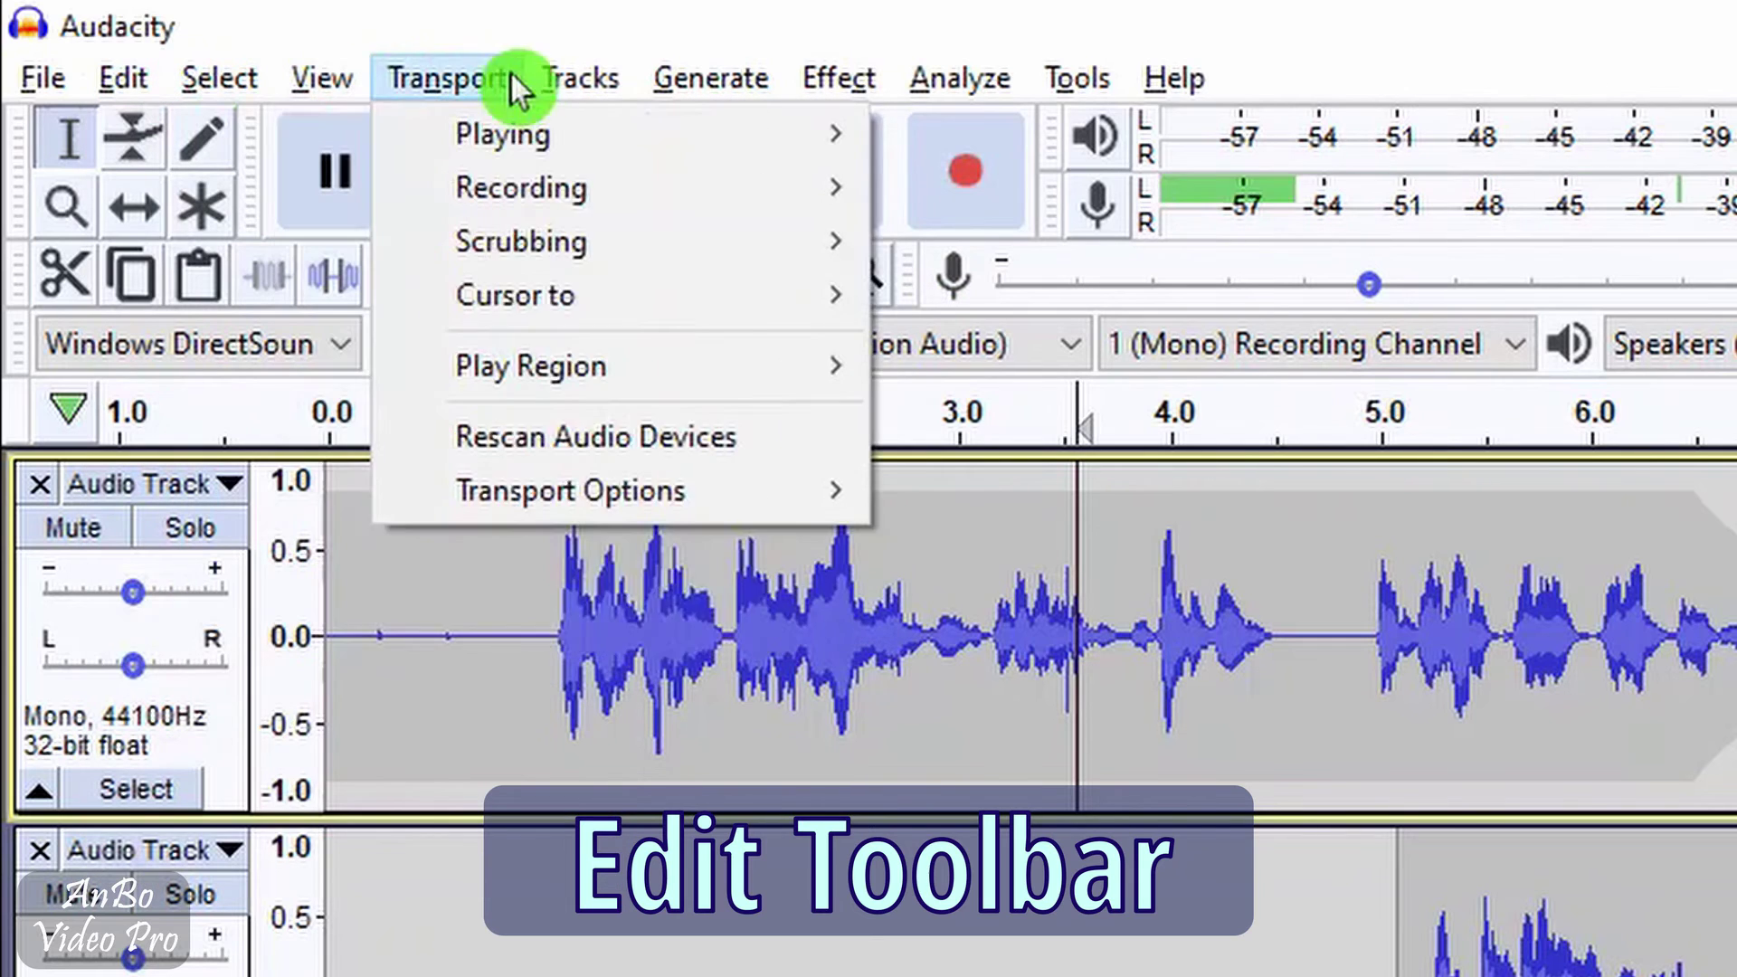
mouse_move(159, 76)
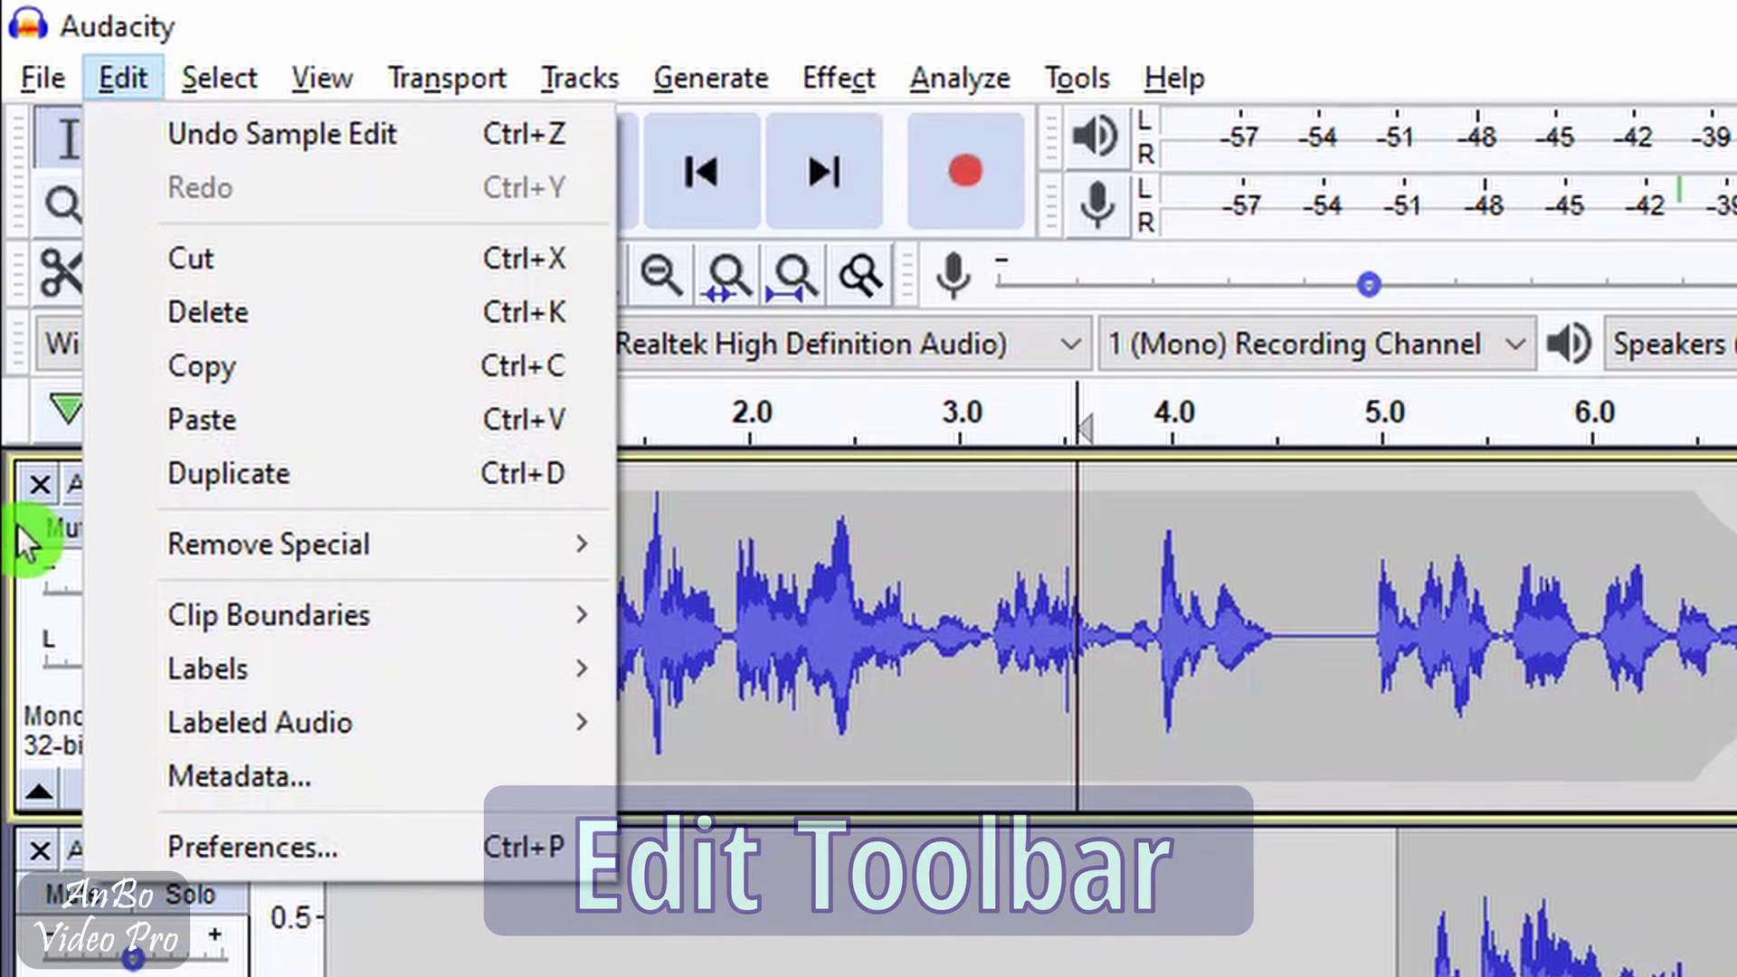
left_click(17, 288)
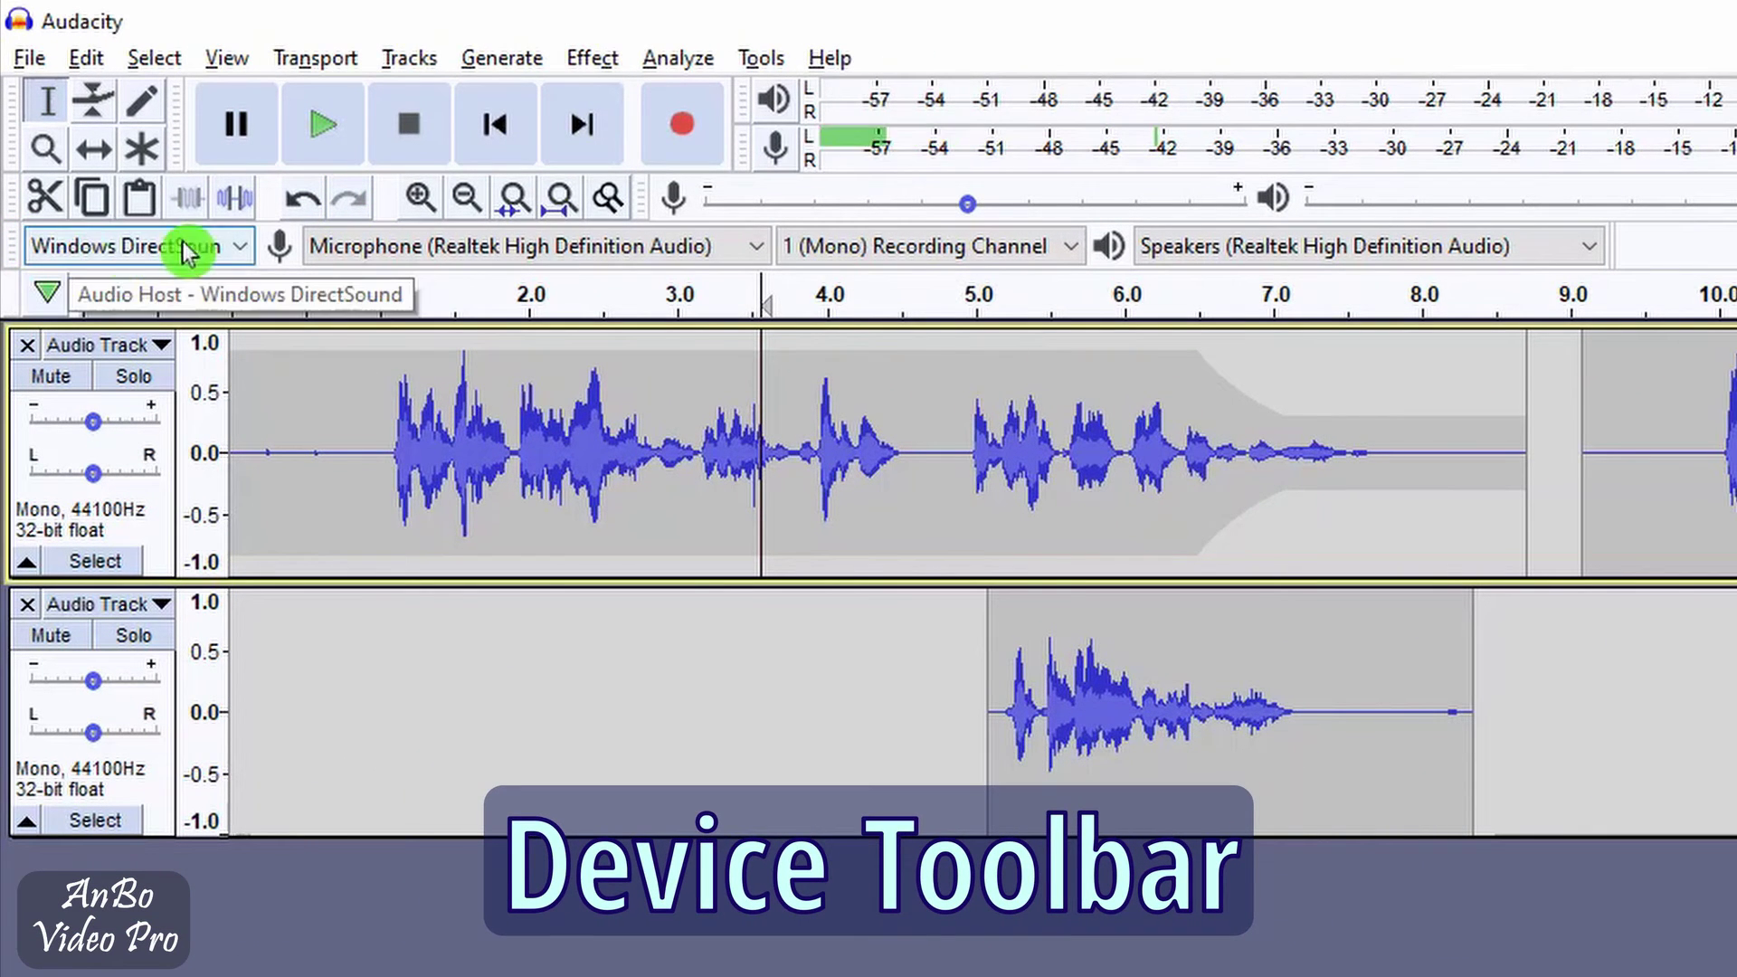
Review the available recording and playback devices
left_click(756, 244)
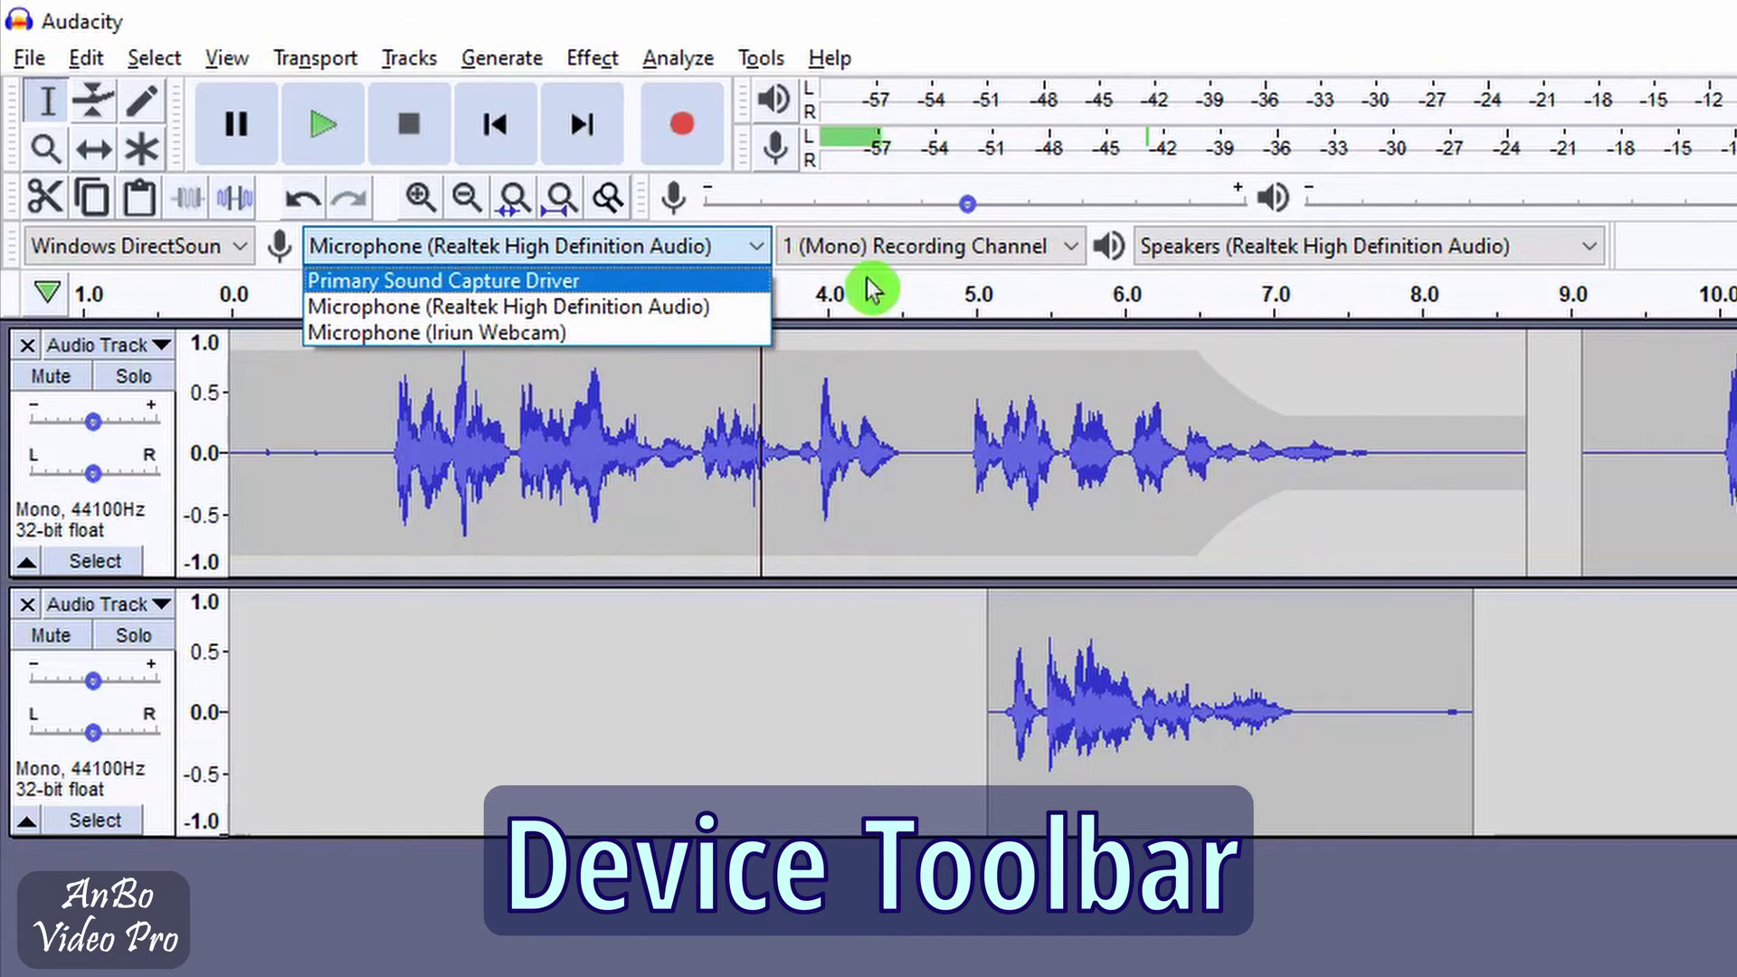
left_click(1596, 247)
left_click(1595, 252)
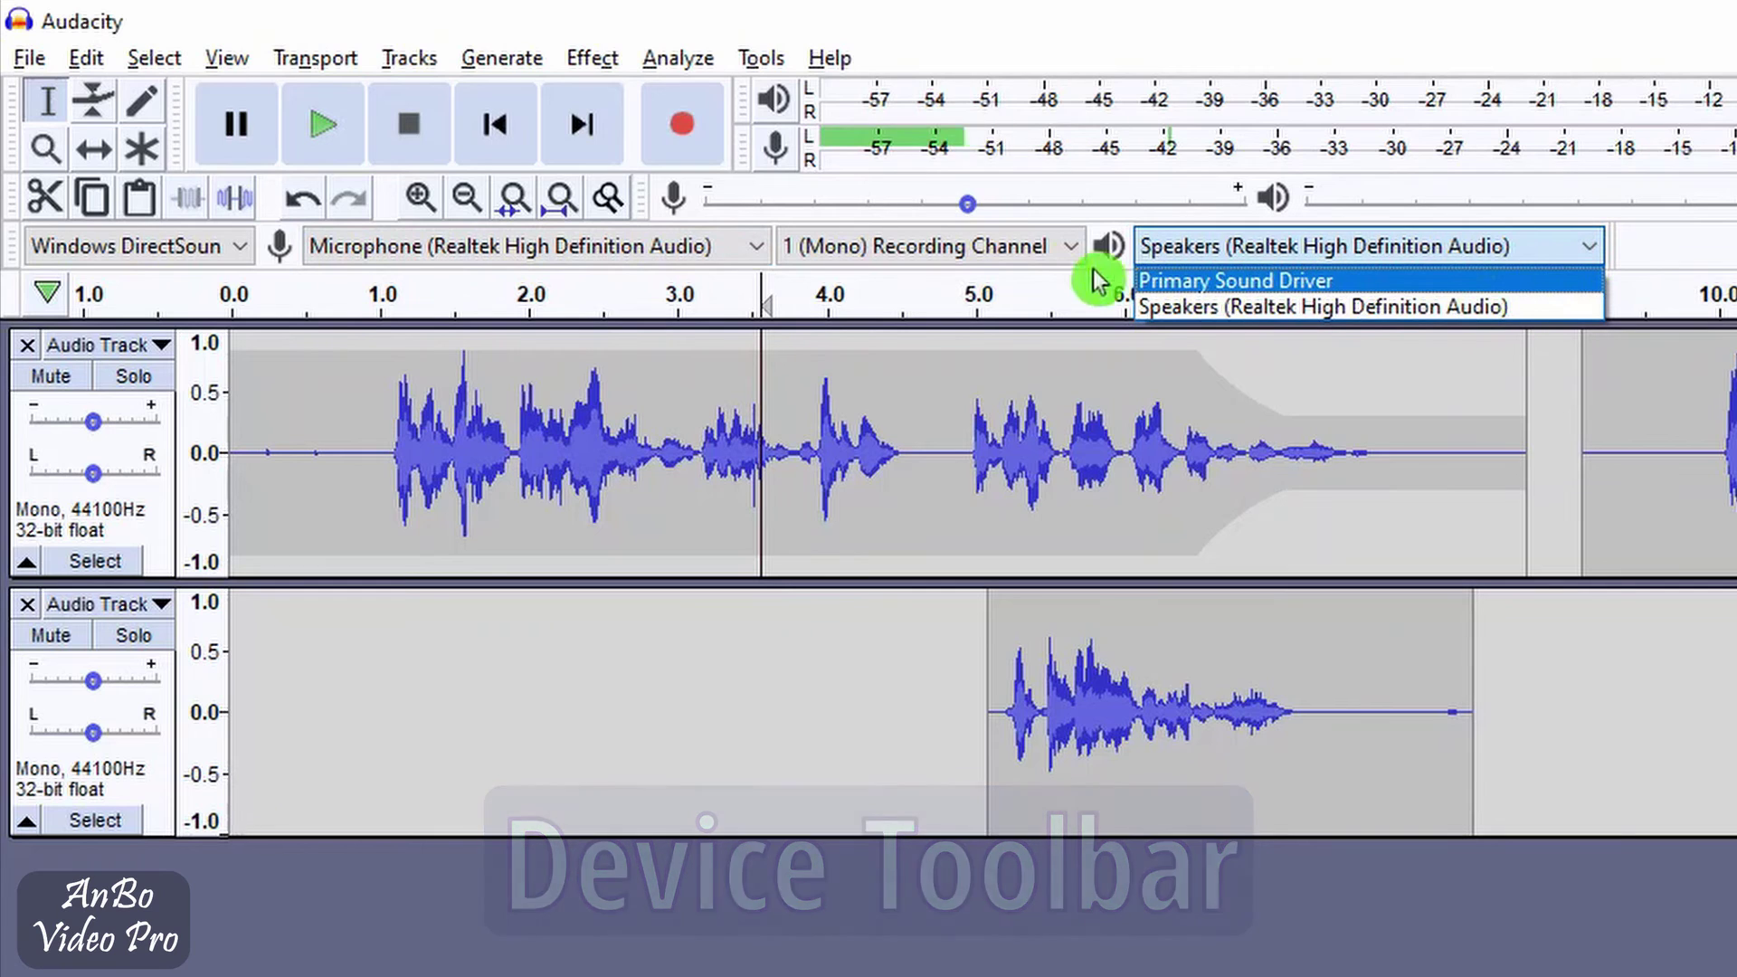
Record a short take with 1 (Mono) Recording Channel and another with 2 (Stereo) Recording Channels
left_click(1072, 244)
left_click(1072, 244)
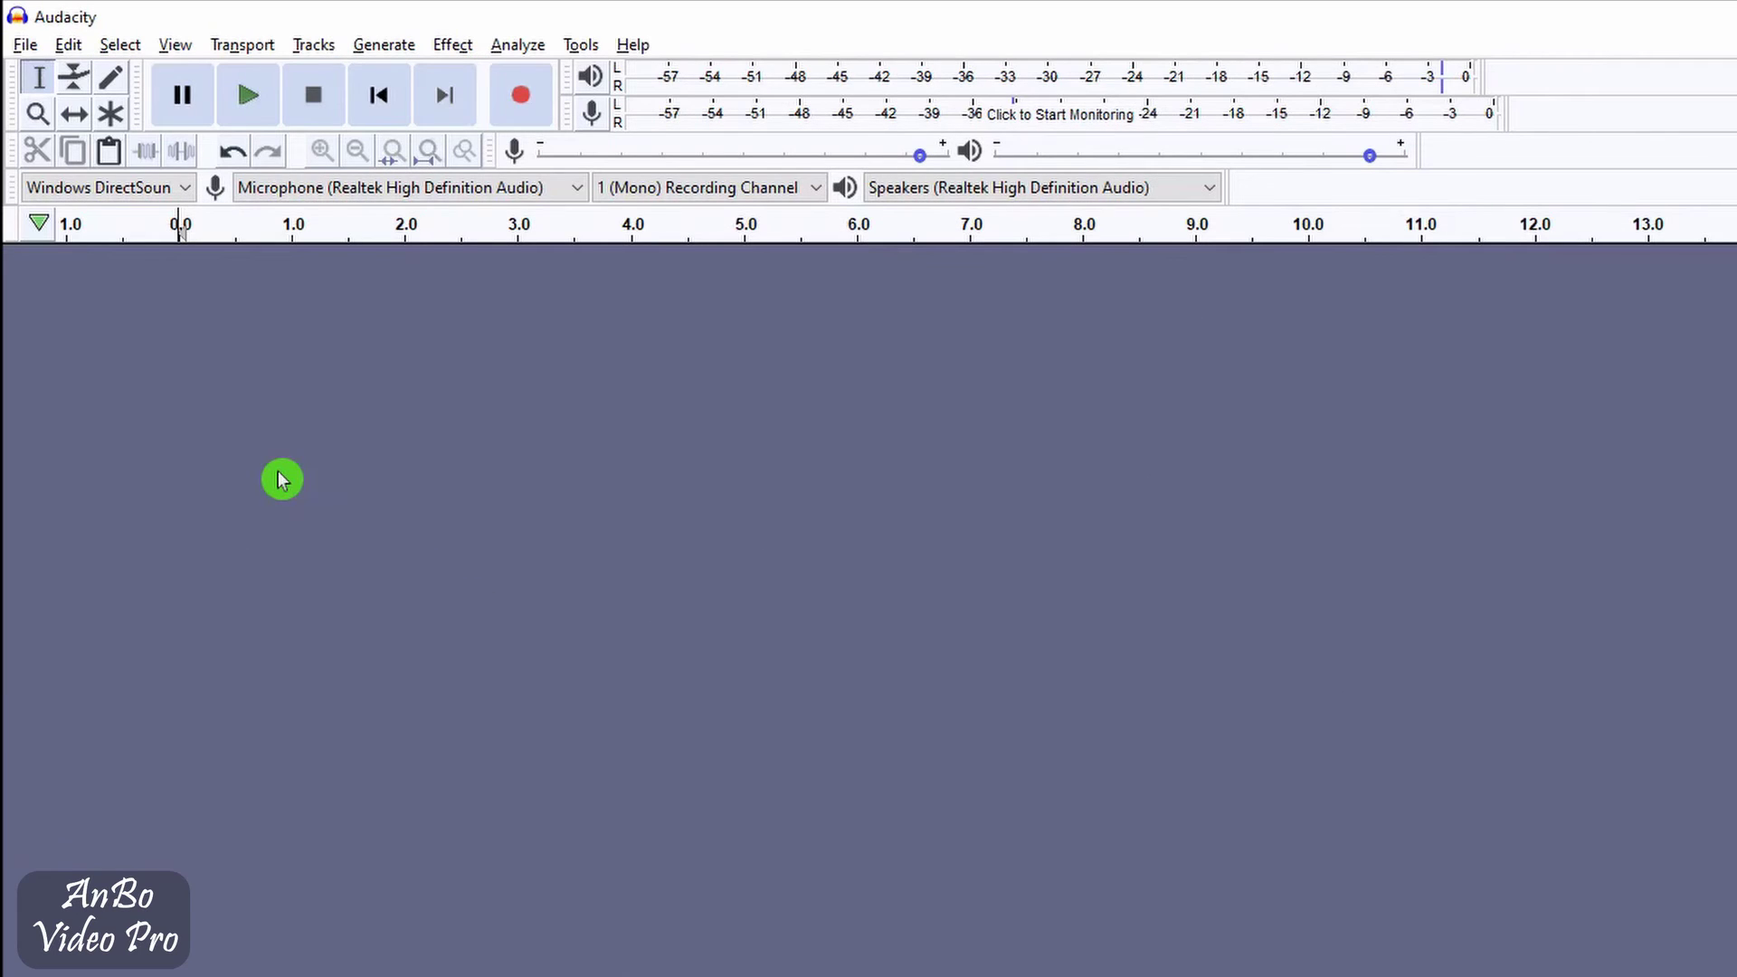
key("r")
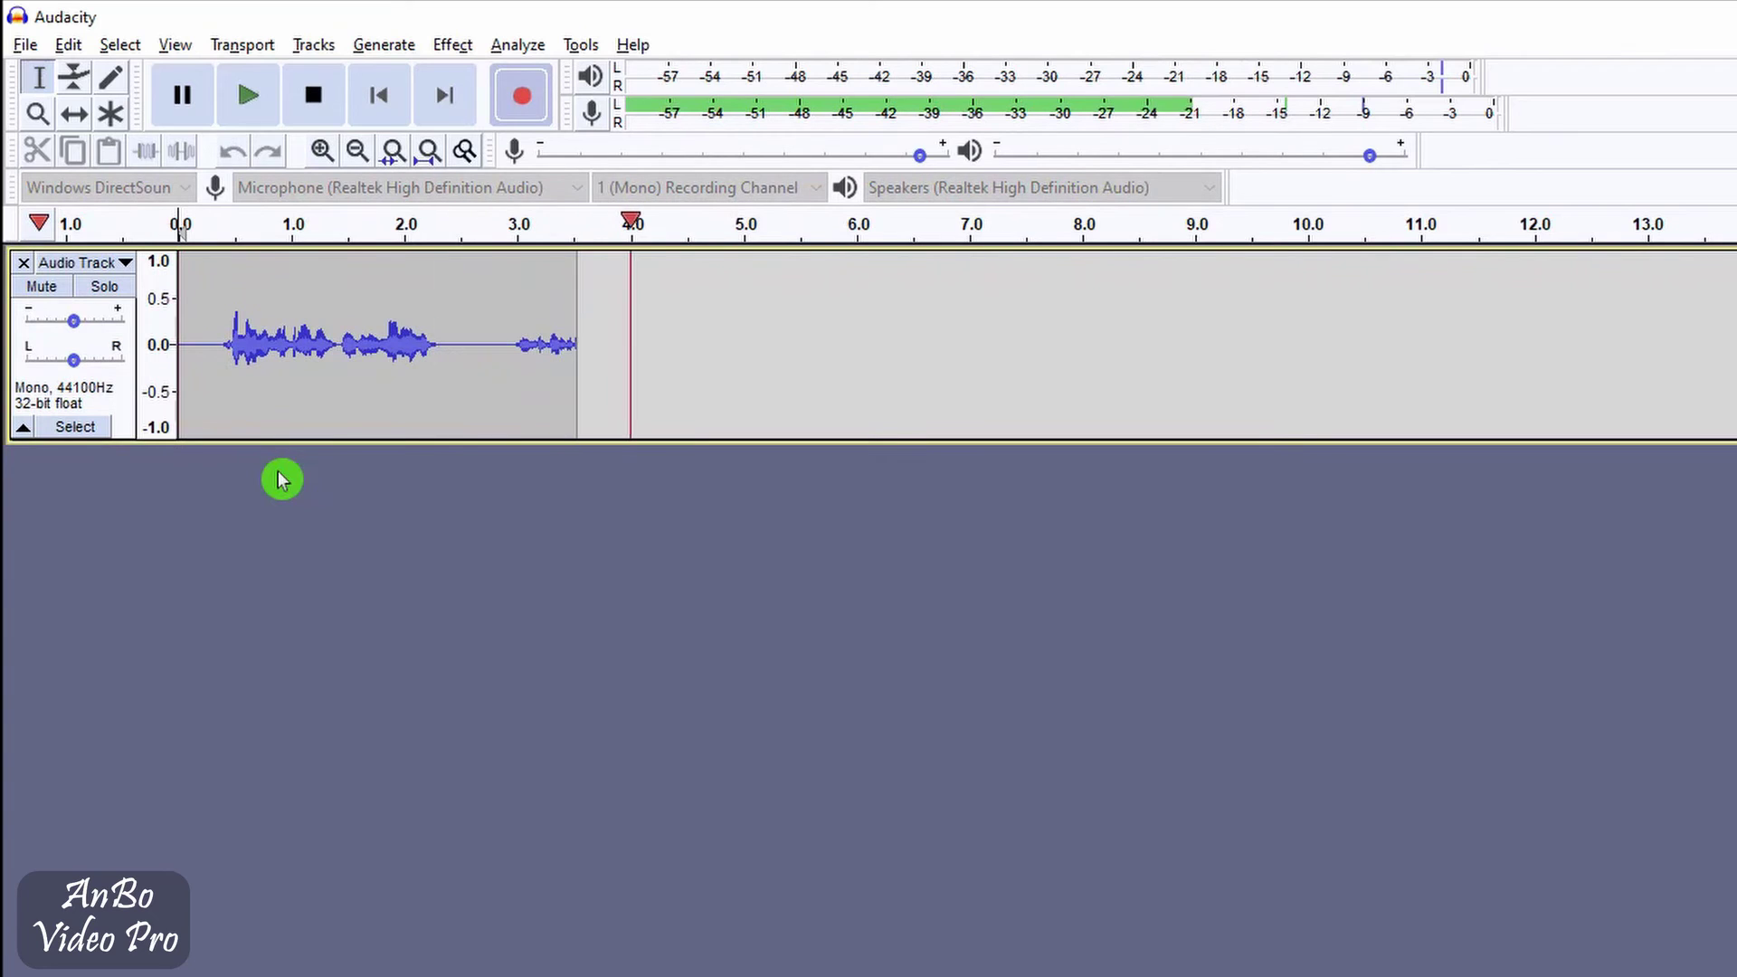
key("space")
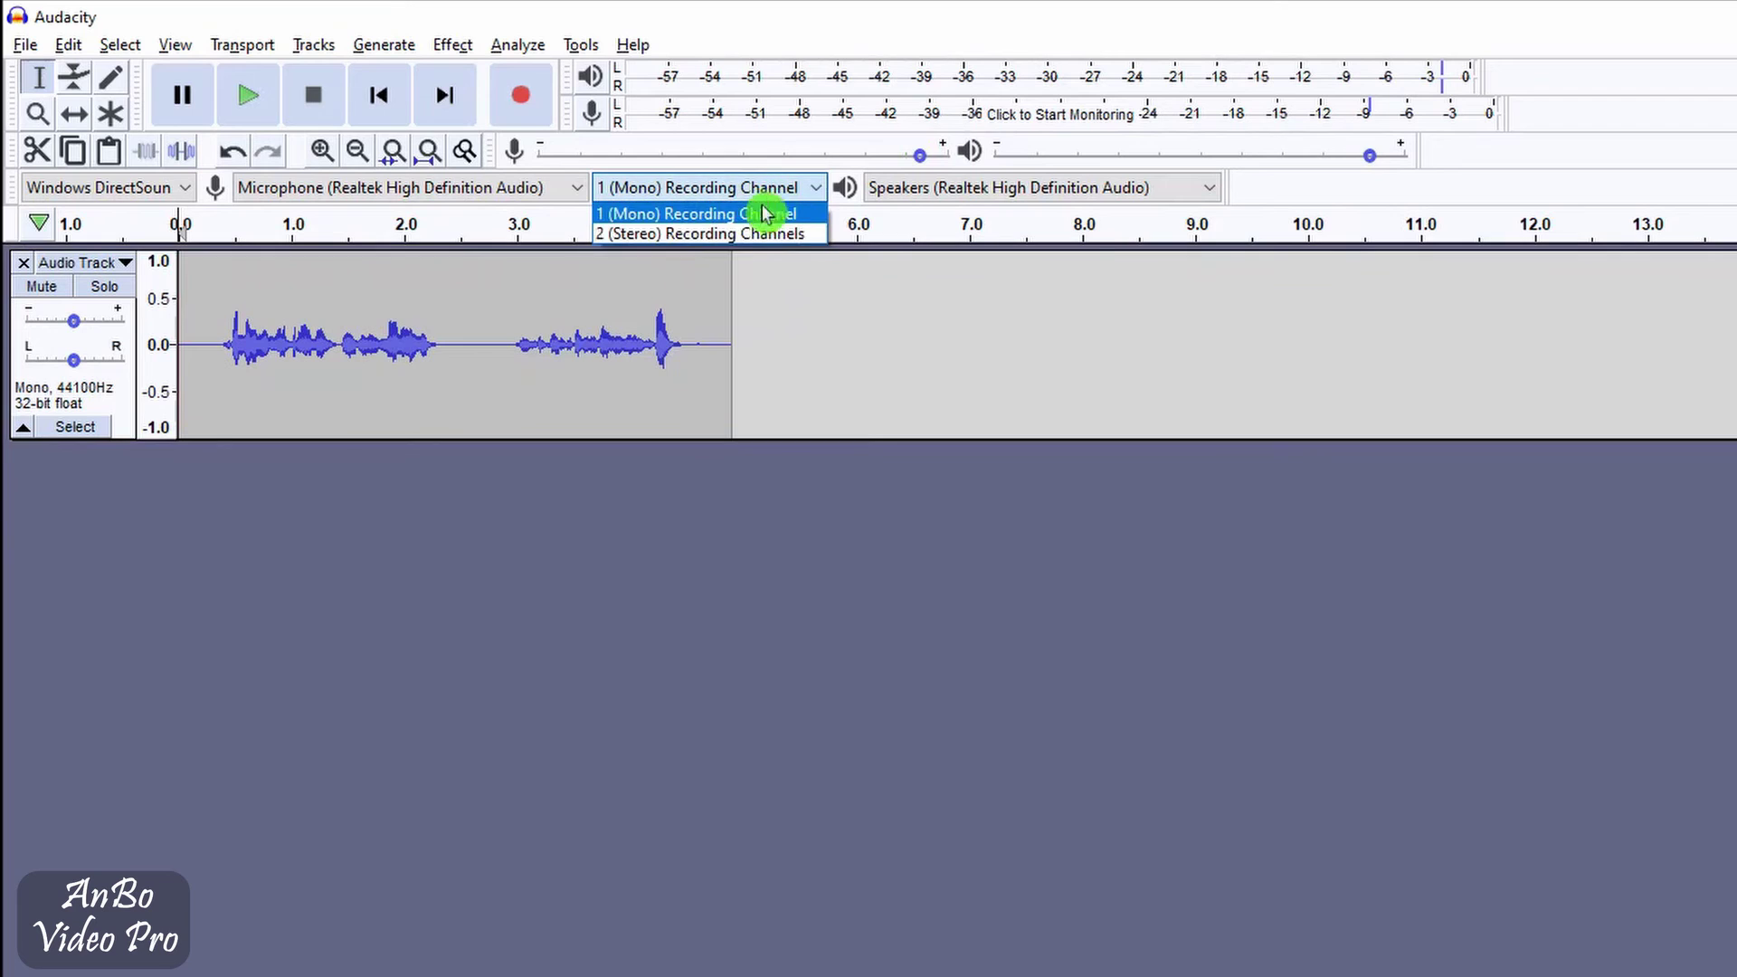
left_click(733, 235)
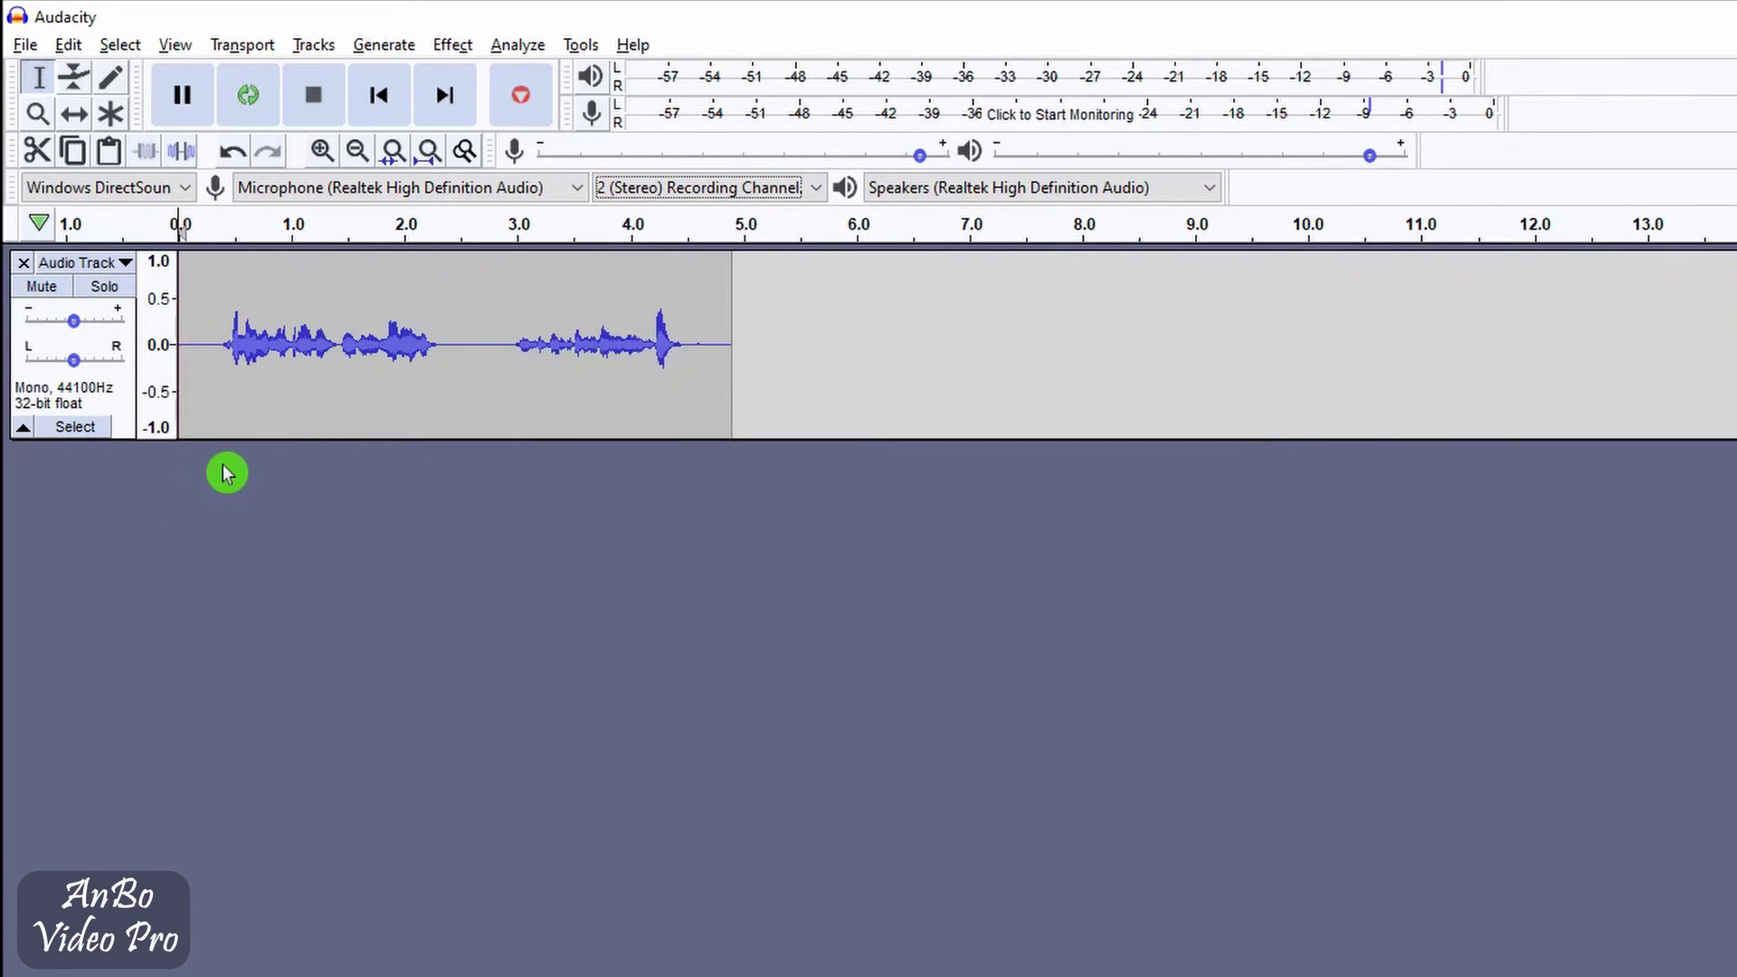
key("r")
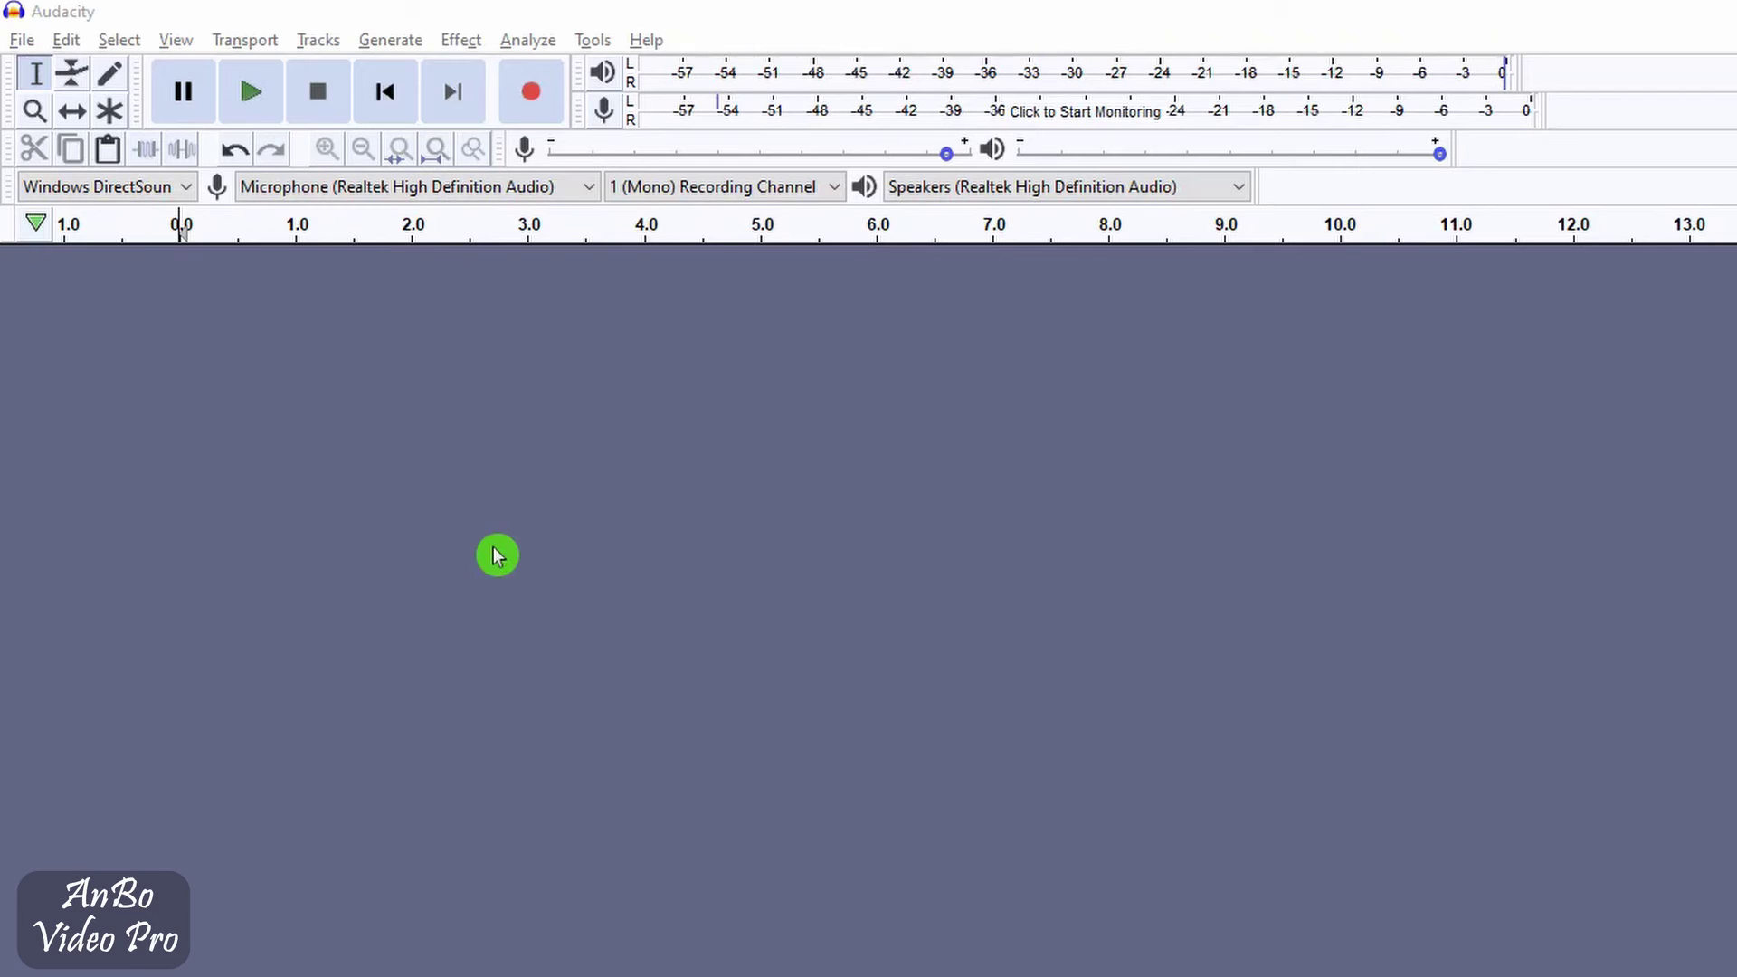
Record a new mono voice take about 12.5 seconds long and play it back from about 1.6 seconds
key("r")
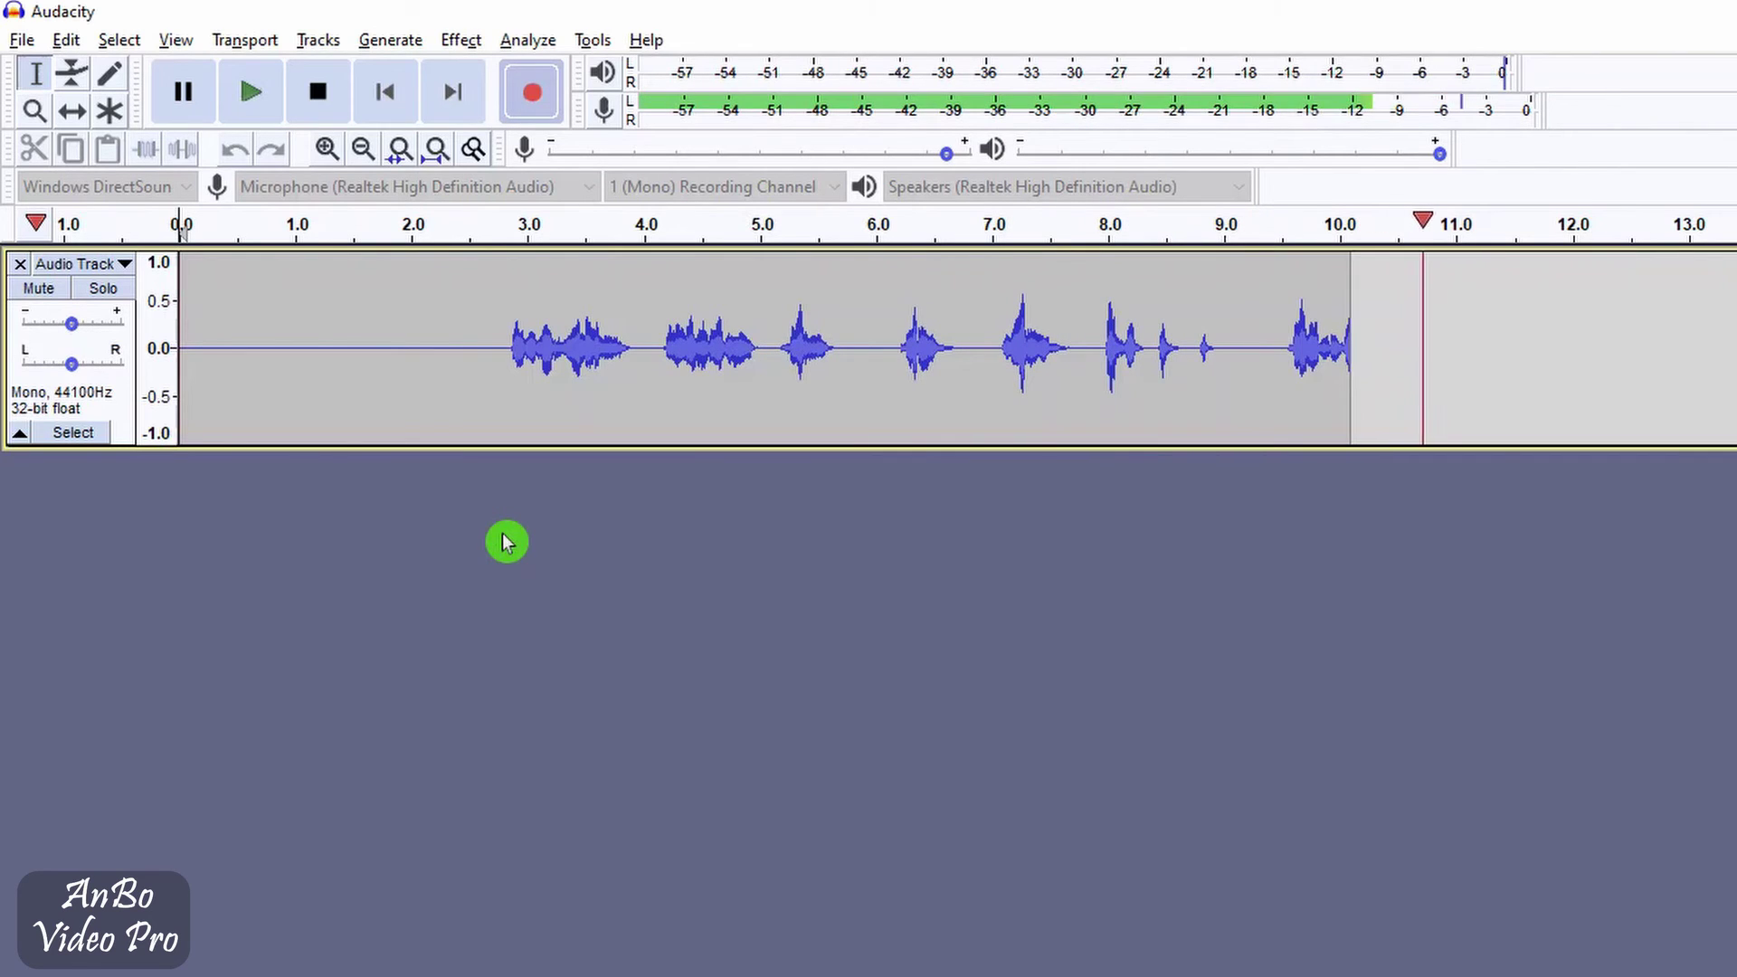
key("space")
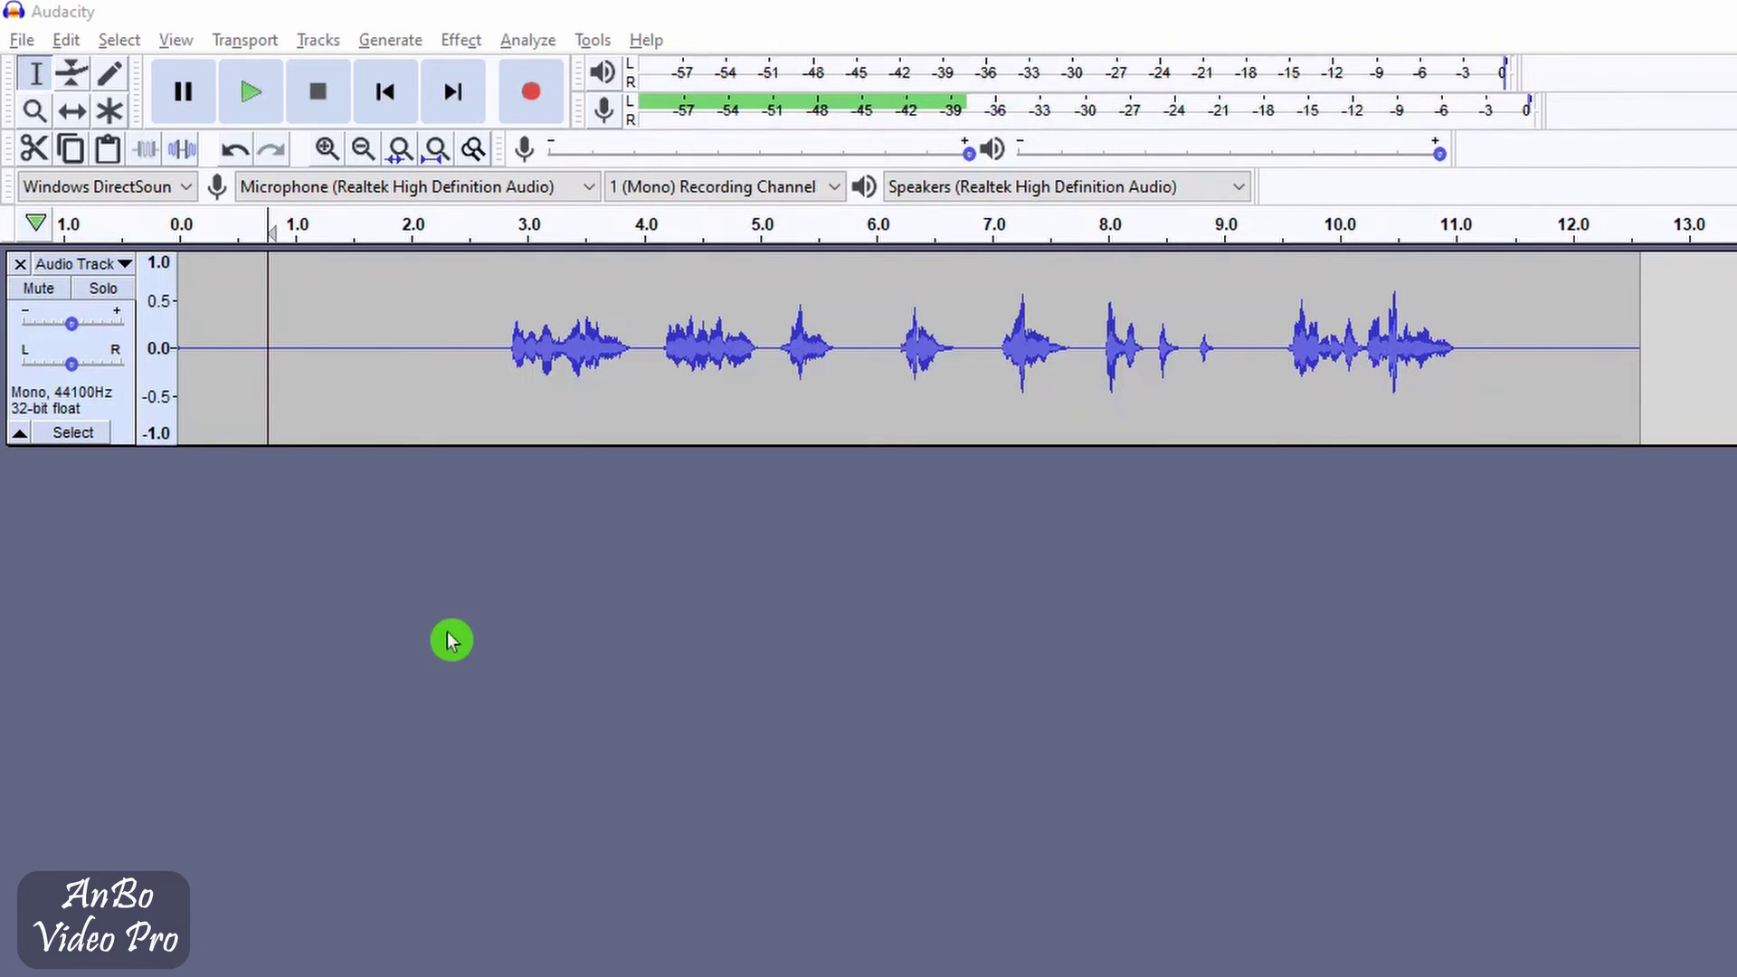
left_click(366, 346)
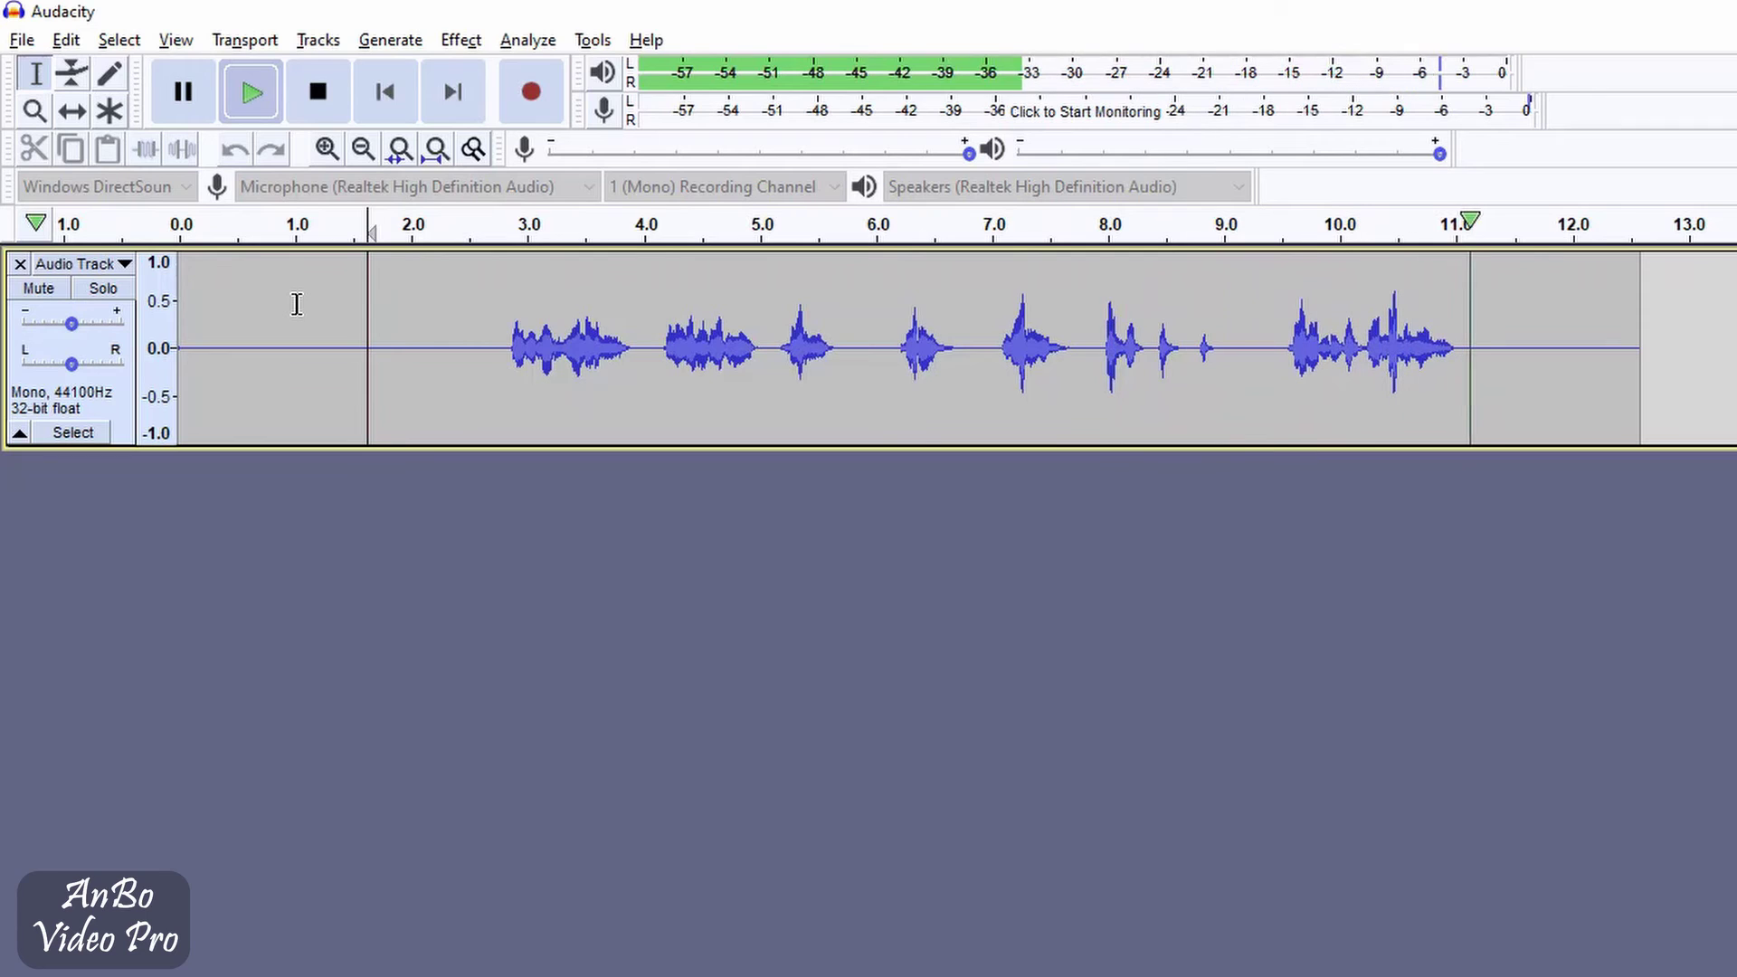
left_click(507, 543)
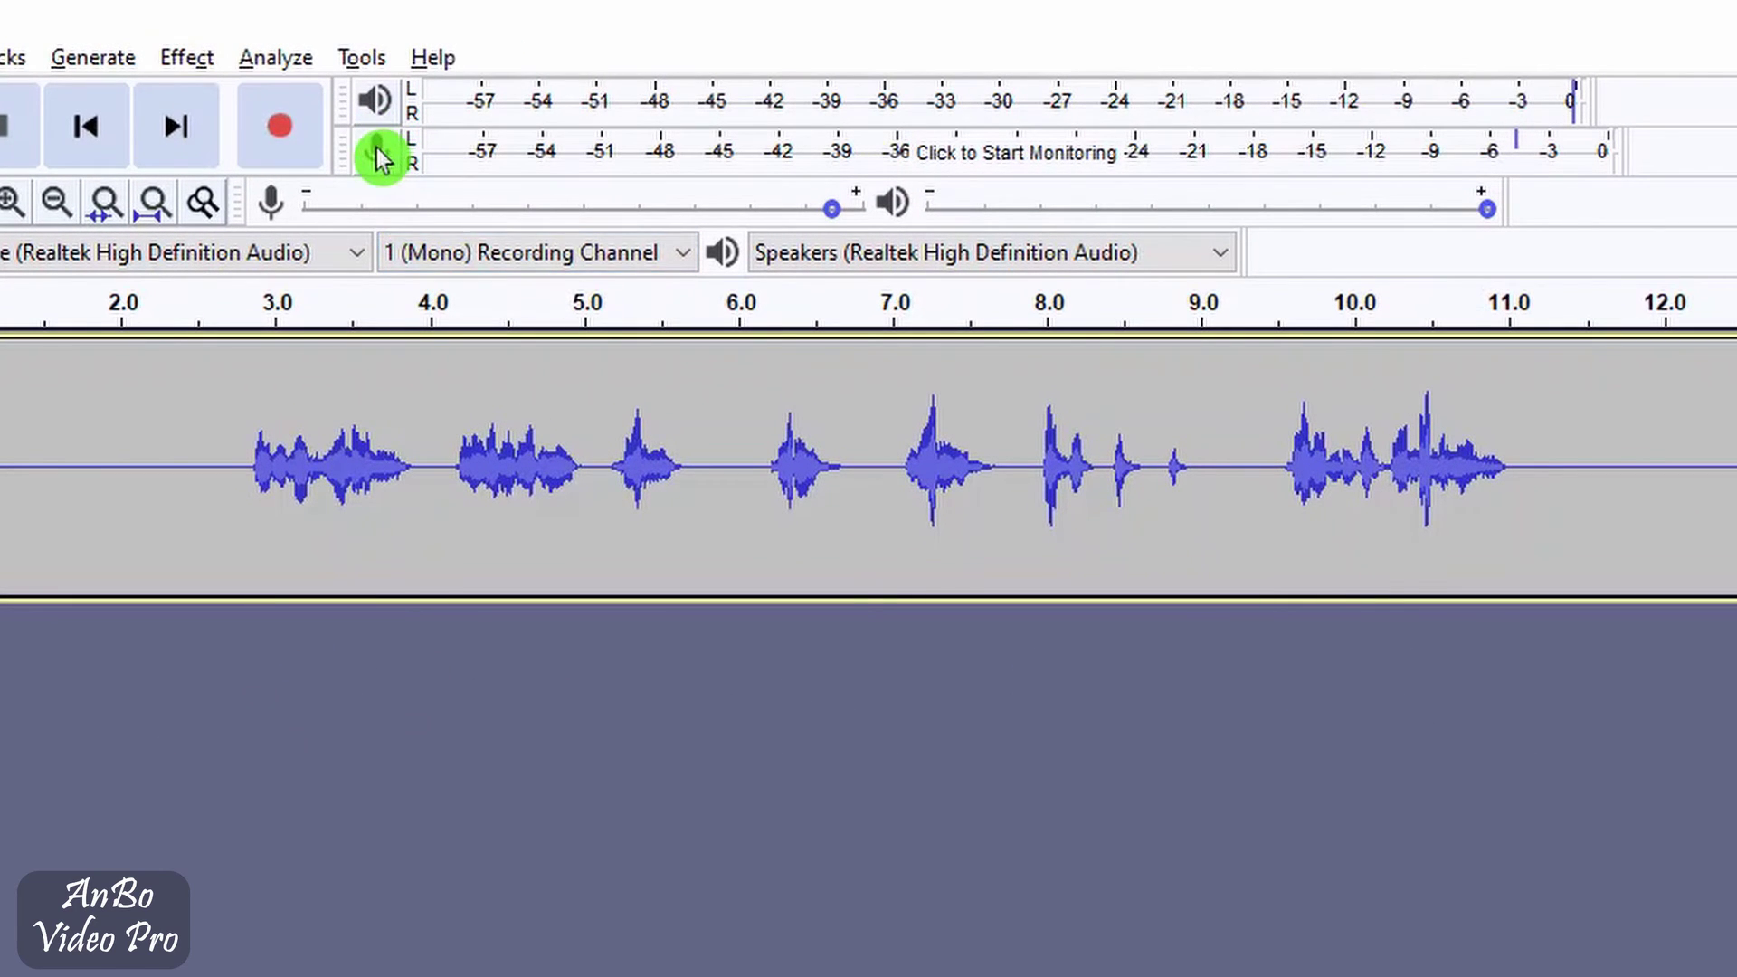
Start monitoring the recording level and review the available recording devices, keeping Microphone (Realtek High Definition Audio)
left_click(376, 148)
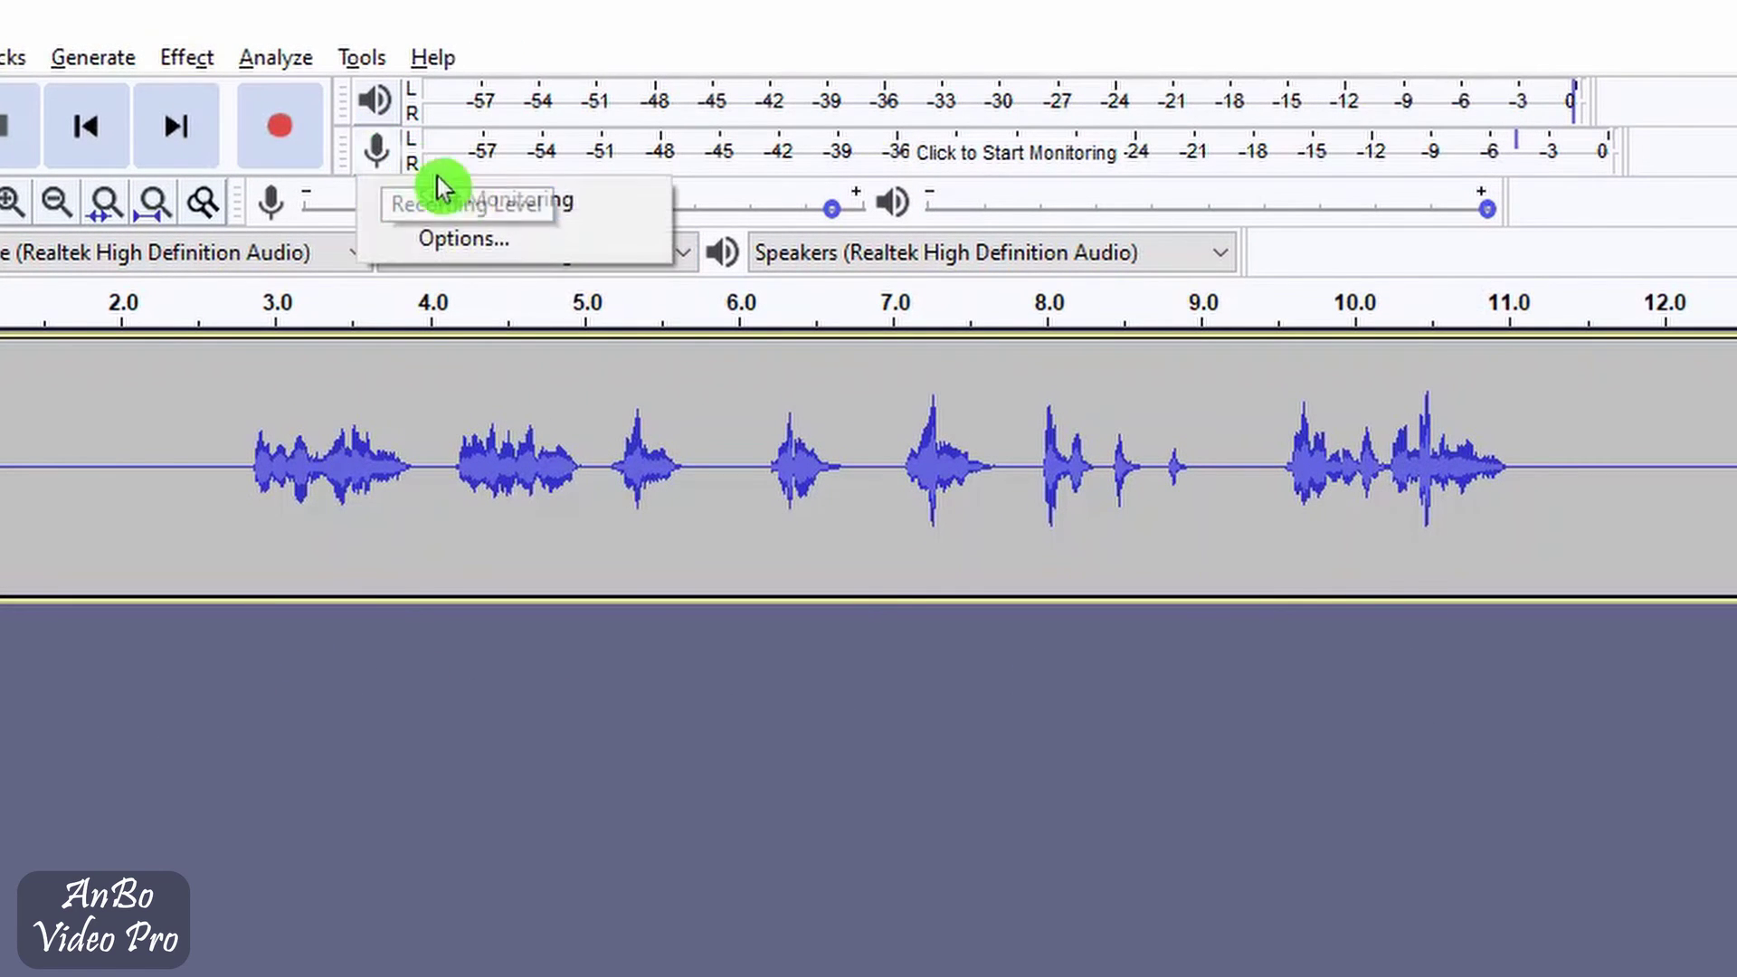
left_click(475, 203)
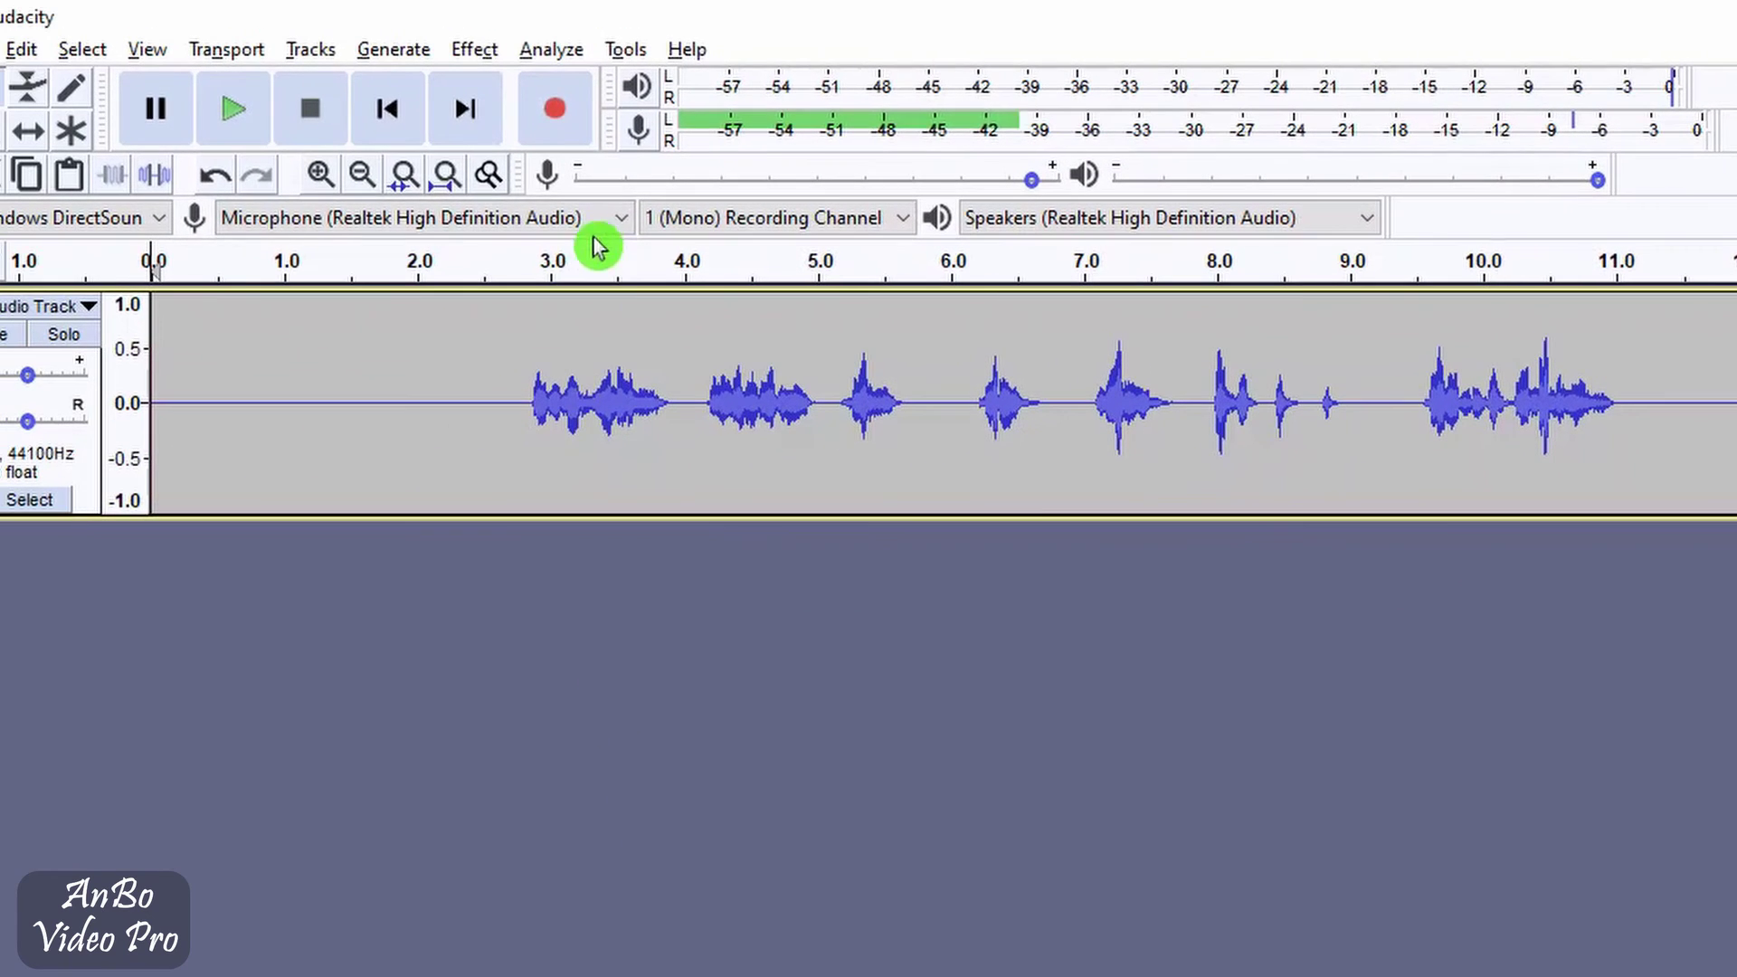
left_click(606, 219)
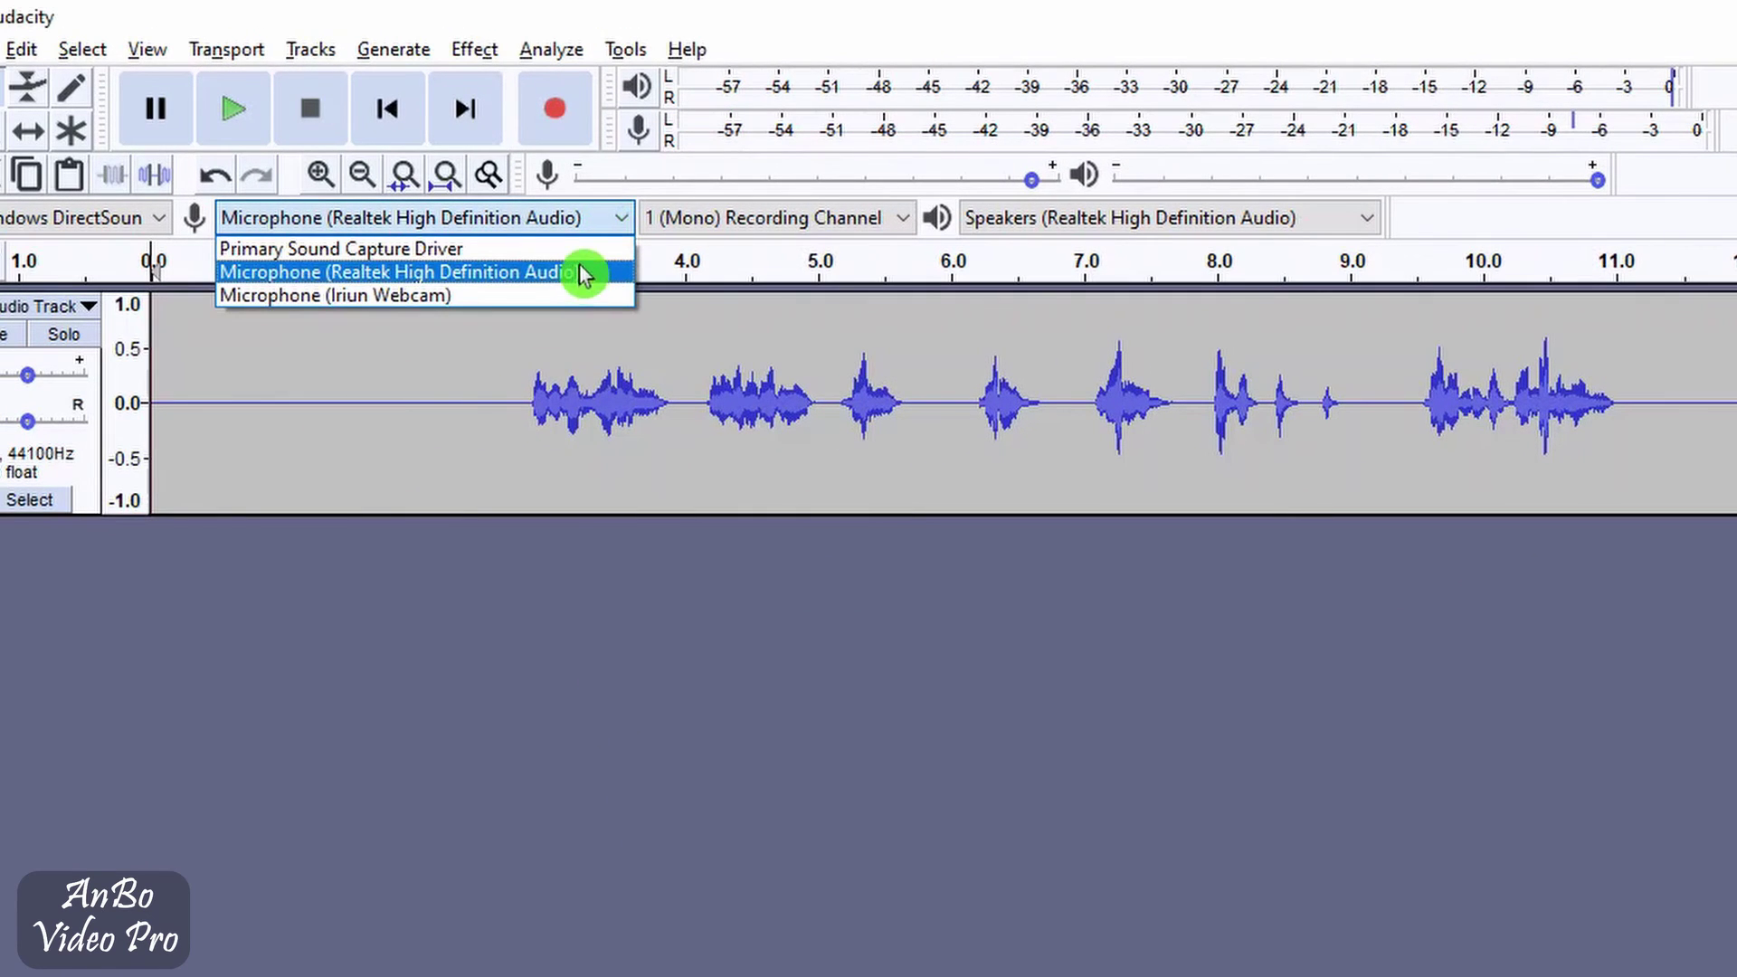
left_click(574, 689)
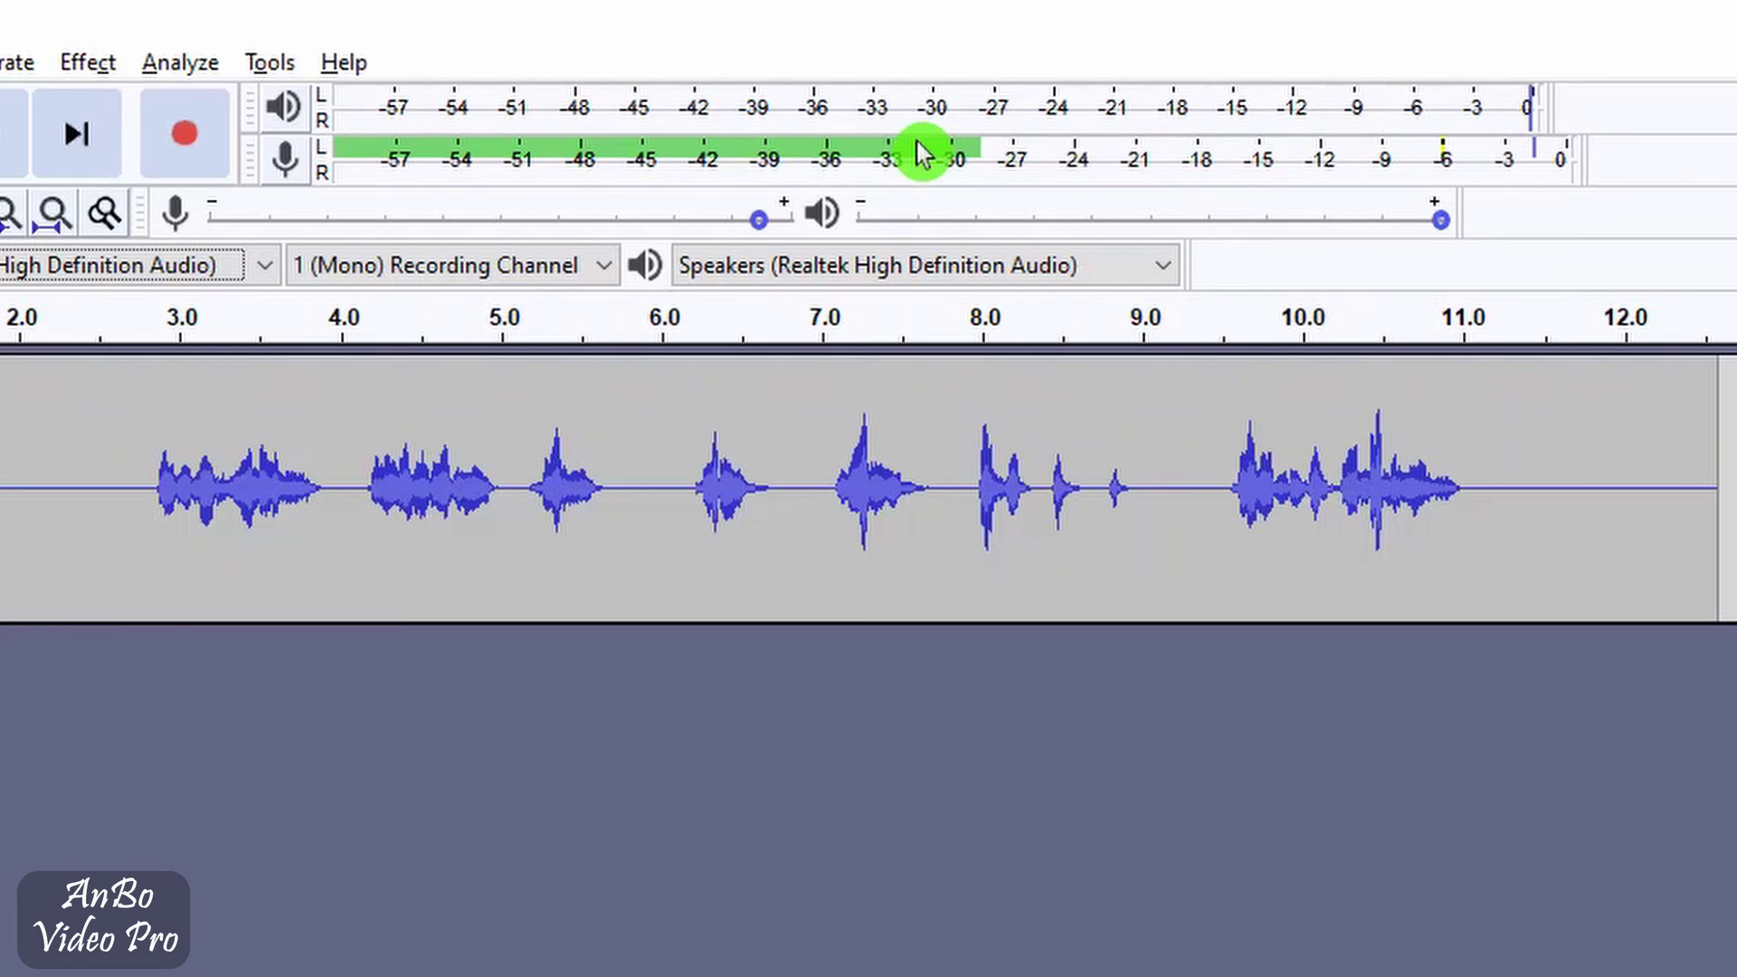
Raise the recording volume to its maximum and select the initial silence before the speech
left_click_drag(758, 222, 883, 216)
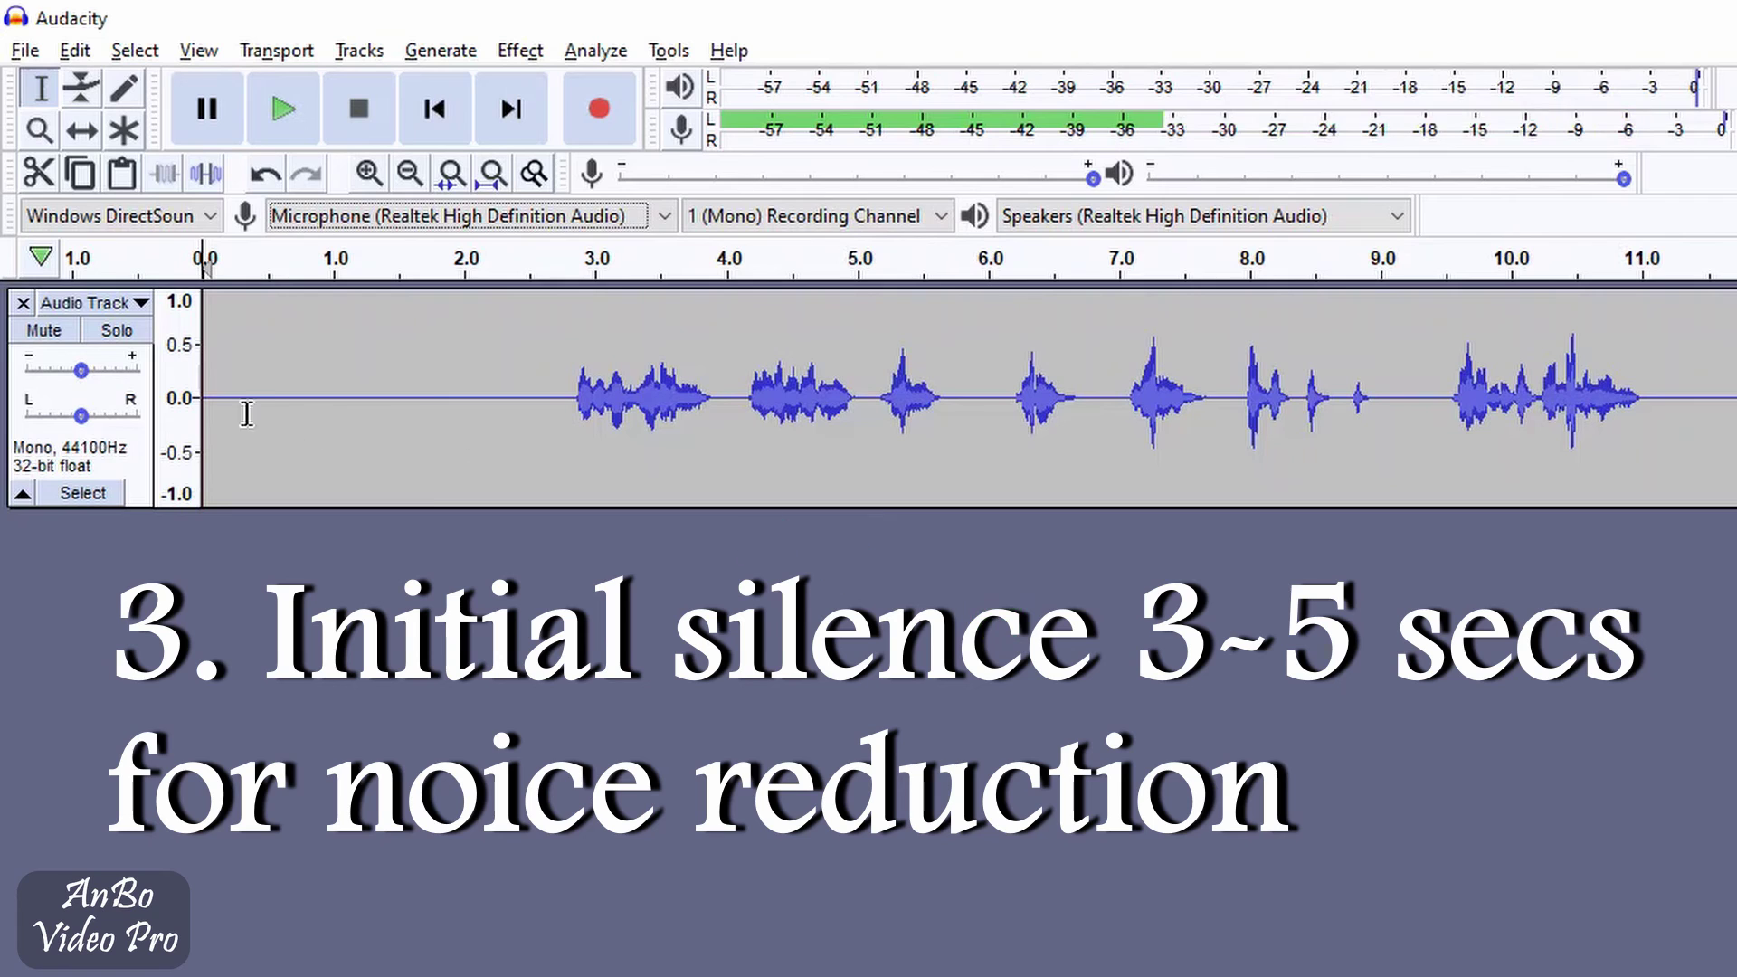
left_click_drag(243, 407, 555, 597)
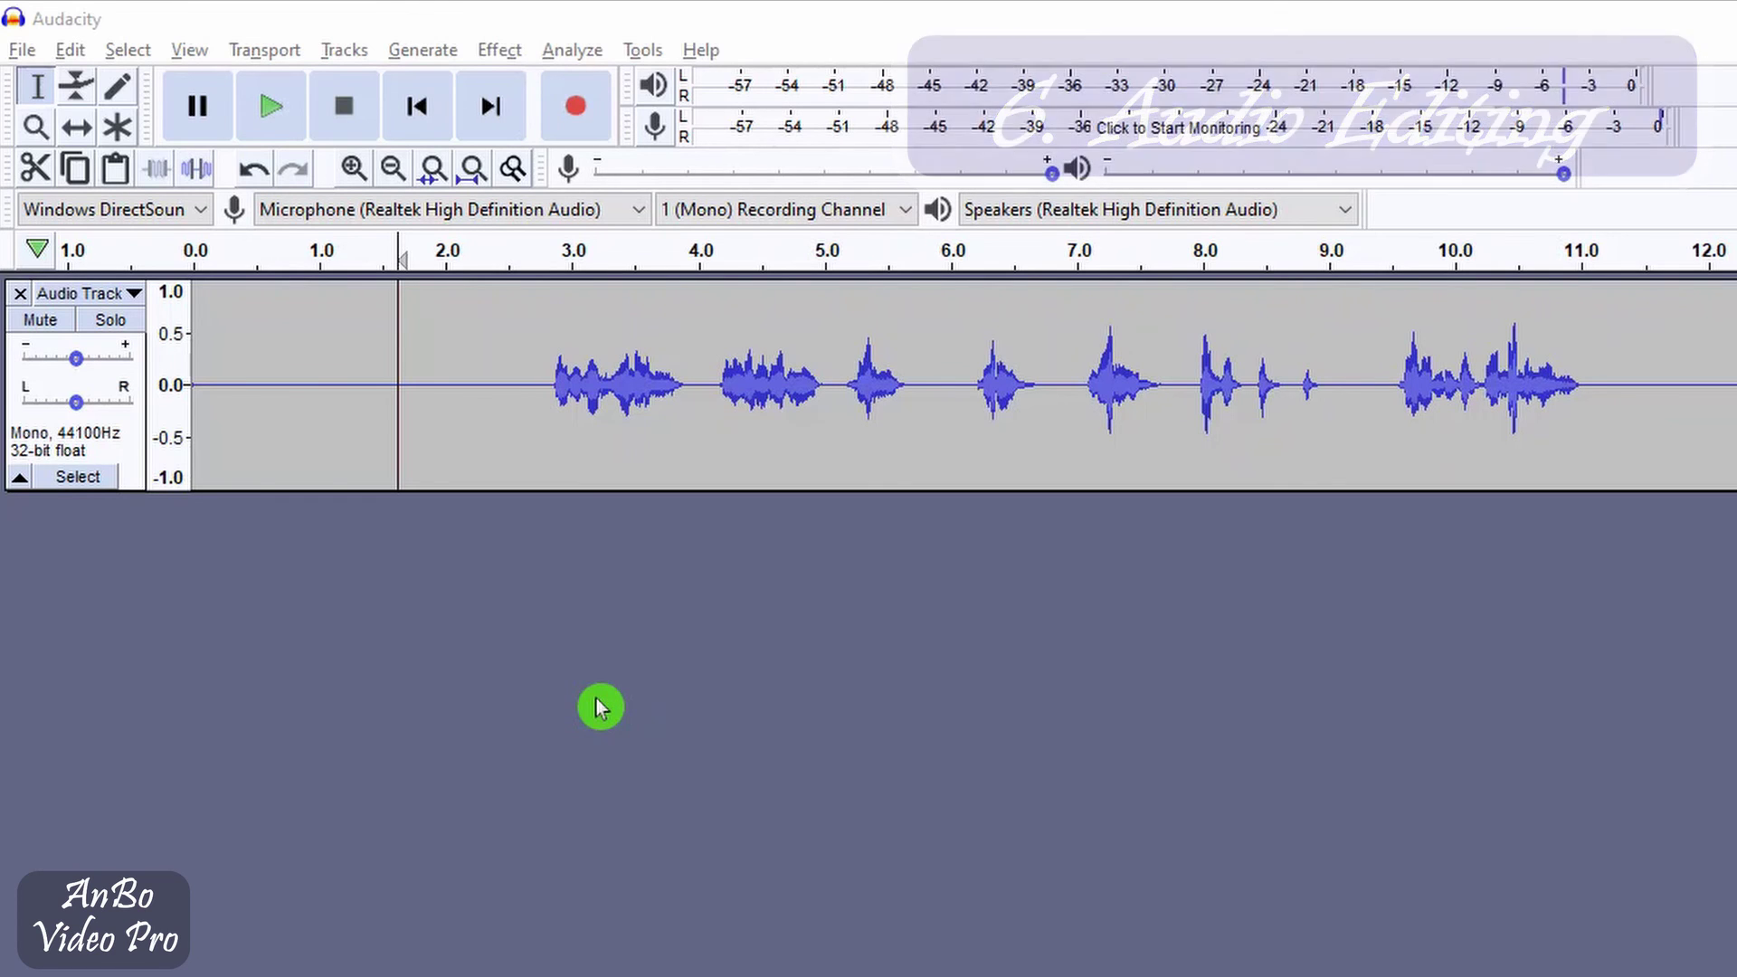
Enlarge the audio track's height and delete the silent gap from about 3.9 to 4.2 seconds
left_click(580, 510)
left_click_drag(578, 493, 594, 754)
scroll(523, 640, "up", 1, "ctrl")
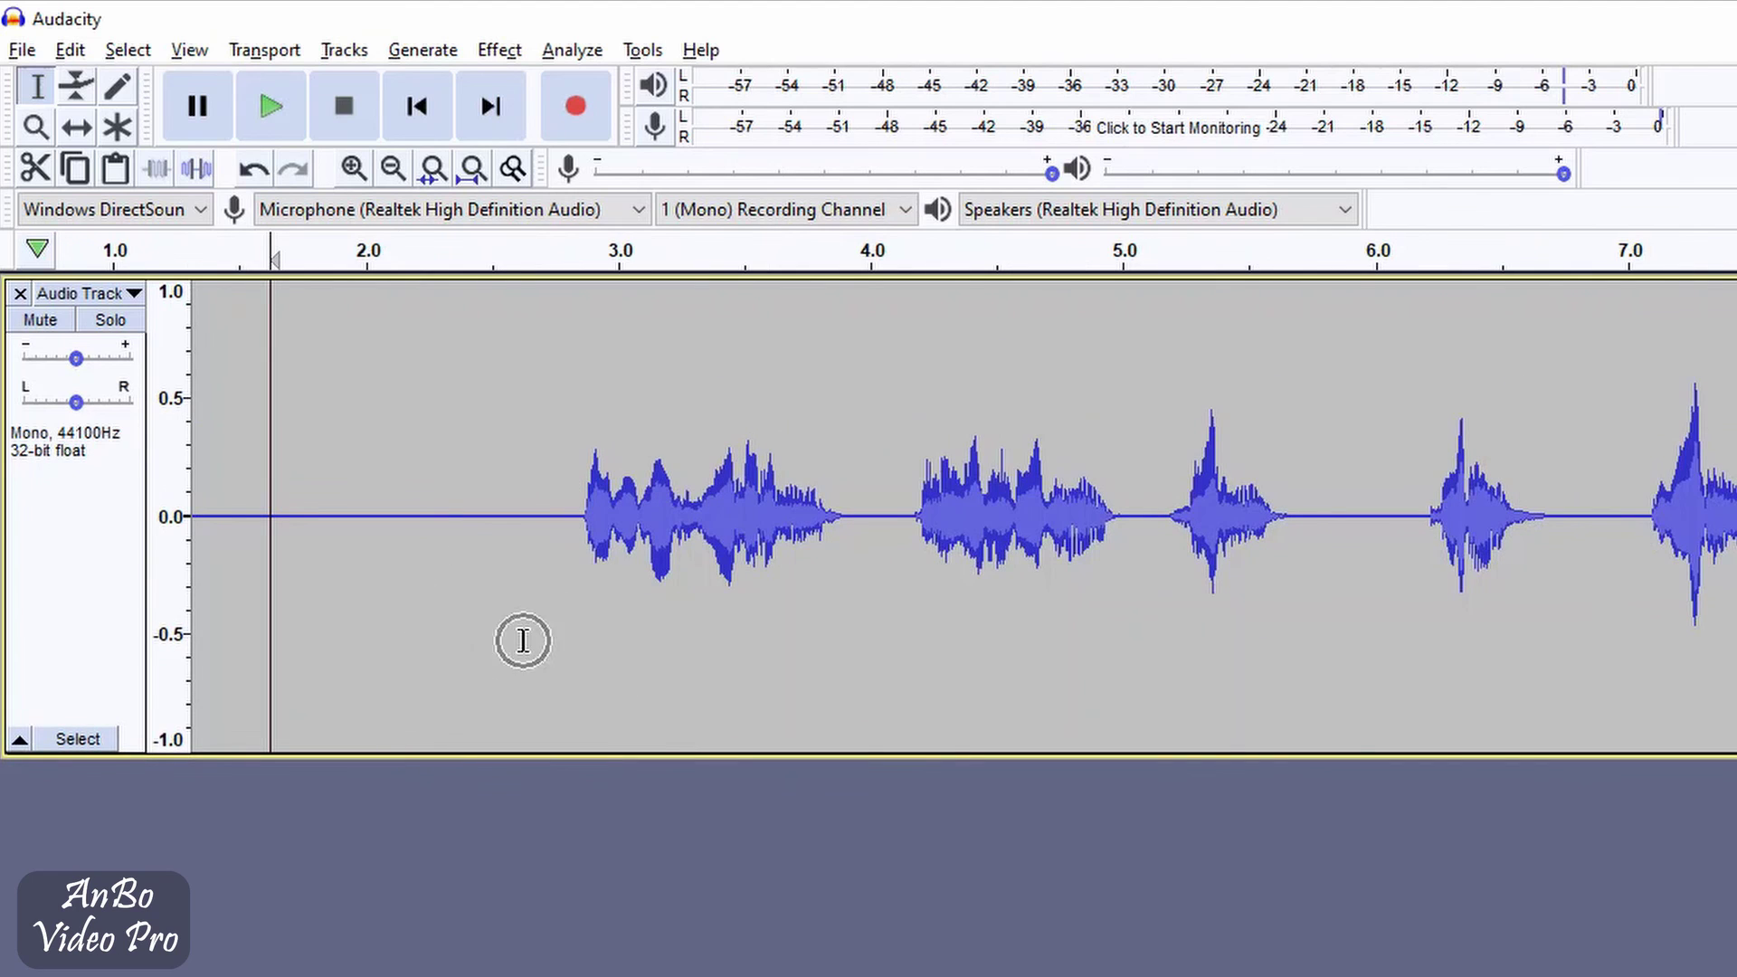
left_click(559, 624)
left_click_drag(914, 518, 841, 523)
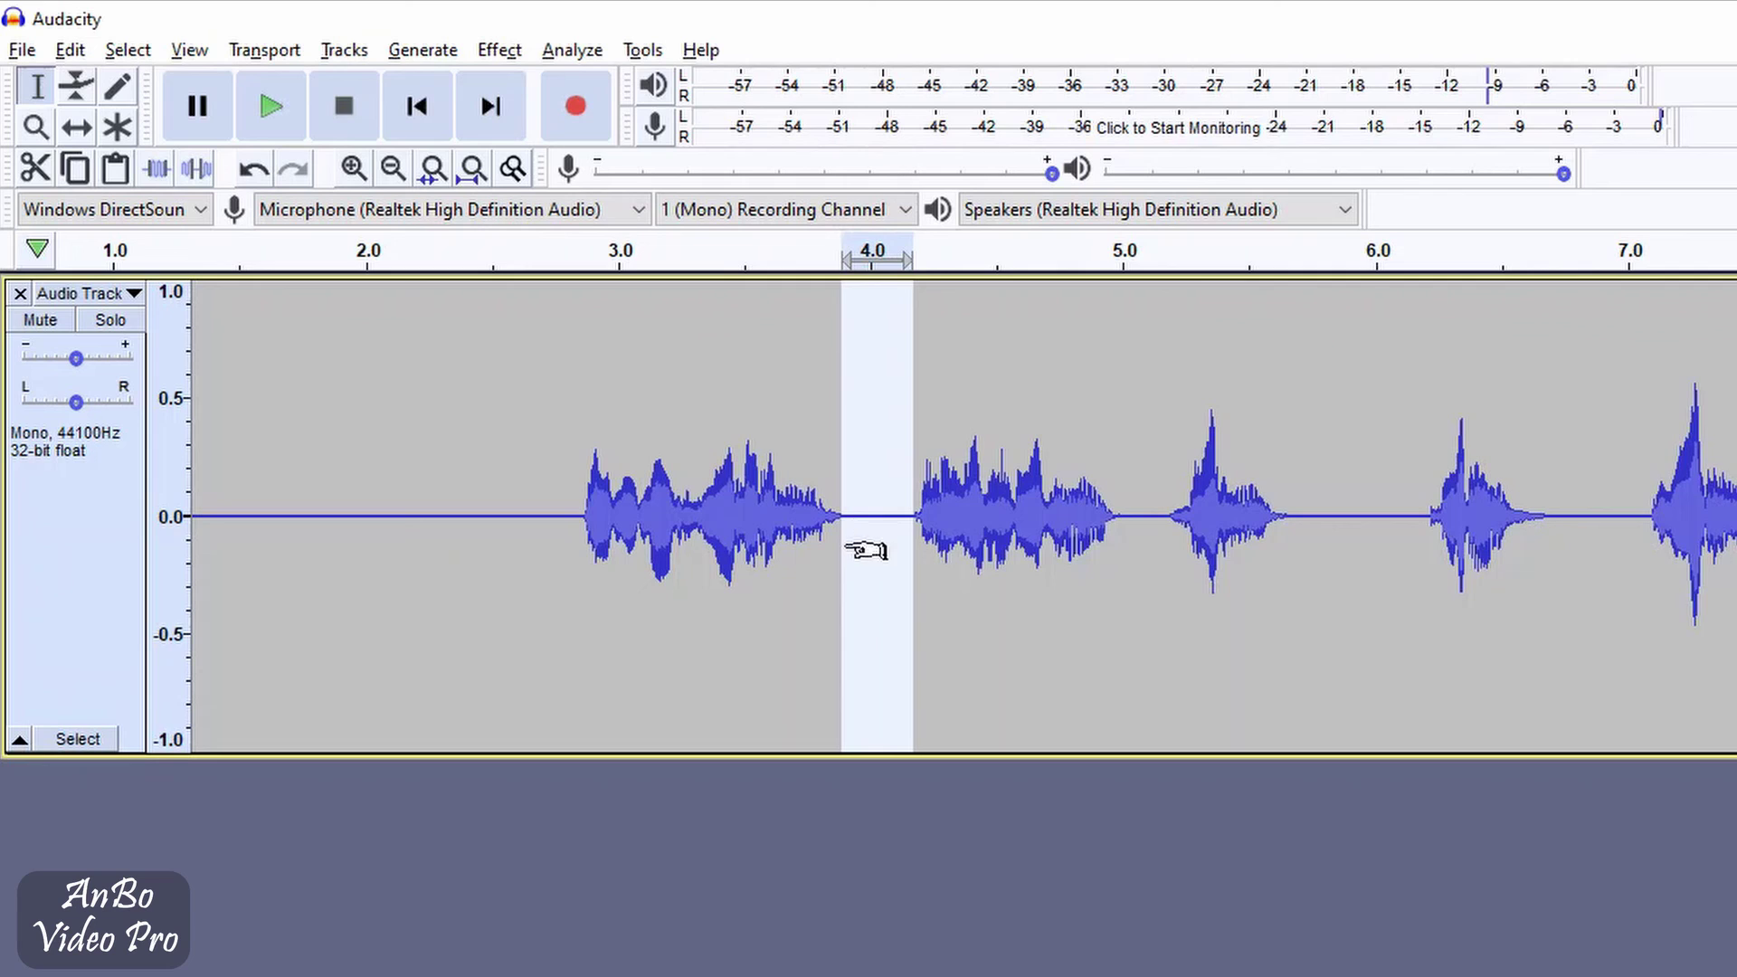
key("Delete")
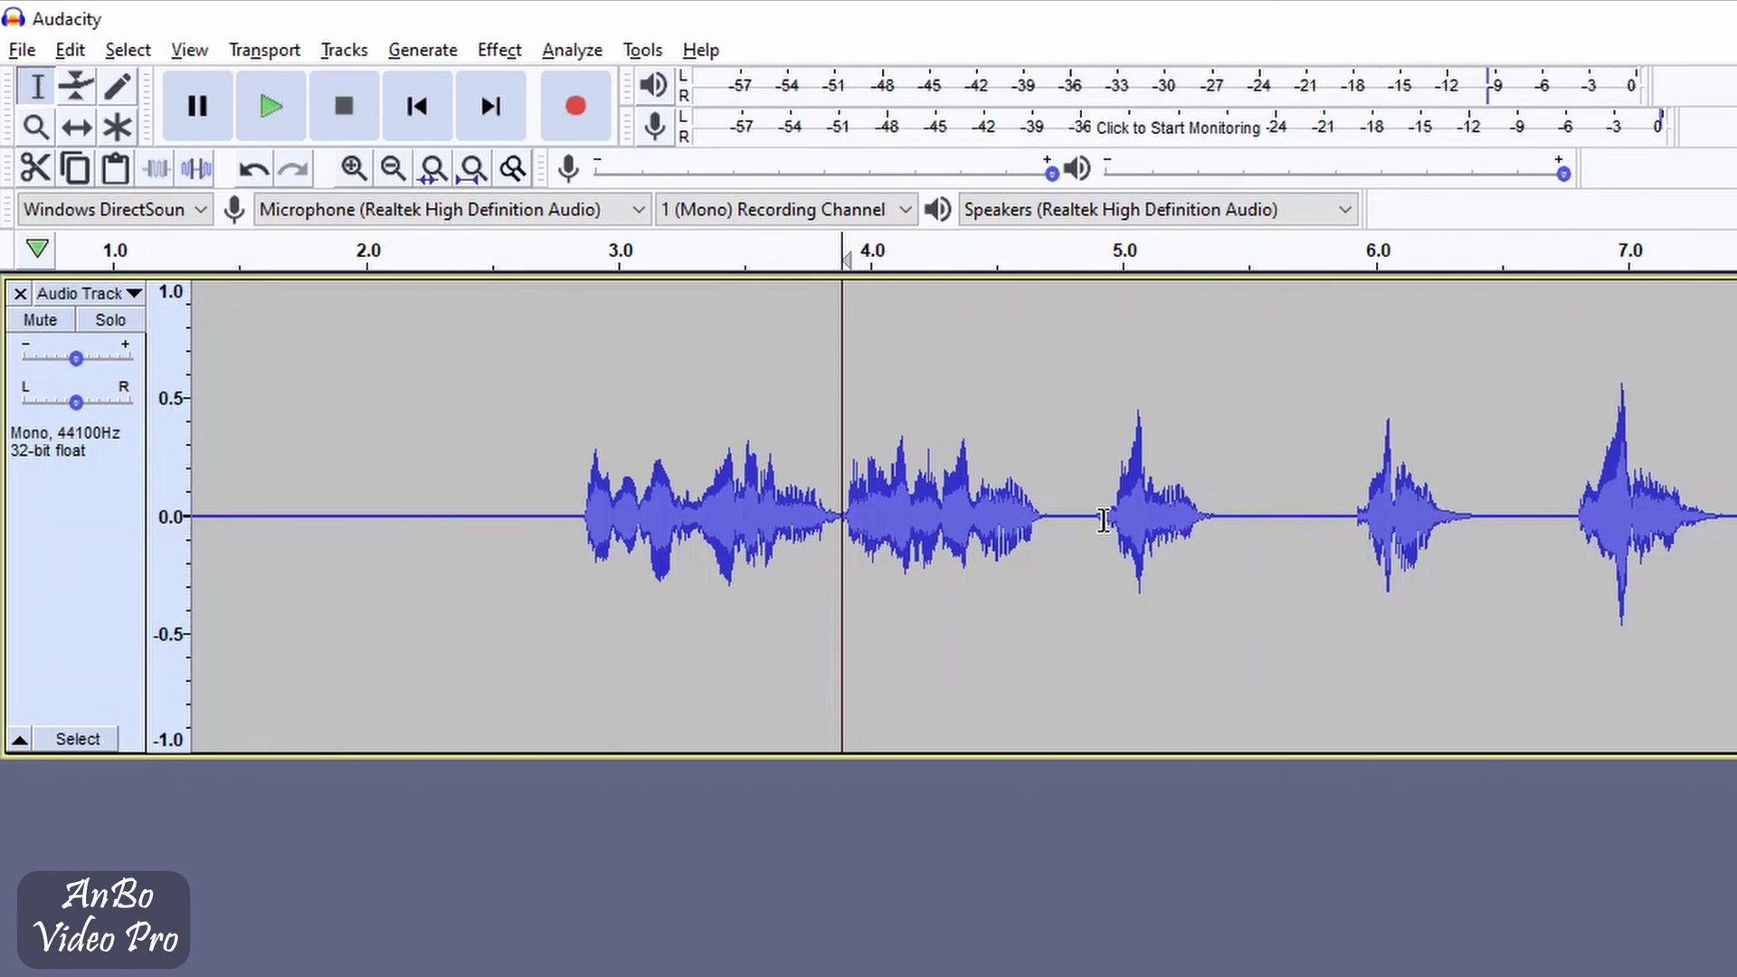
Try deleting the stretch from about 4.4 to 4.9 seconds, including the end of a word, and undo the cut
left_click_drag(1100, 520, 979, 518)
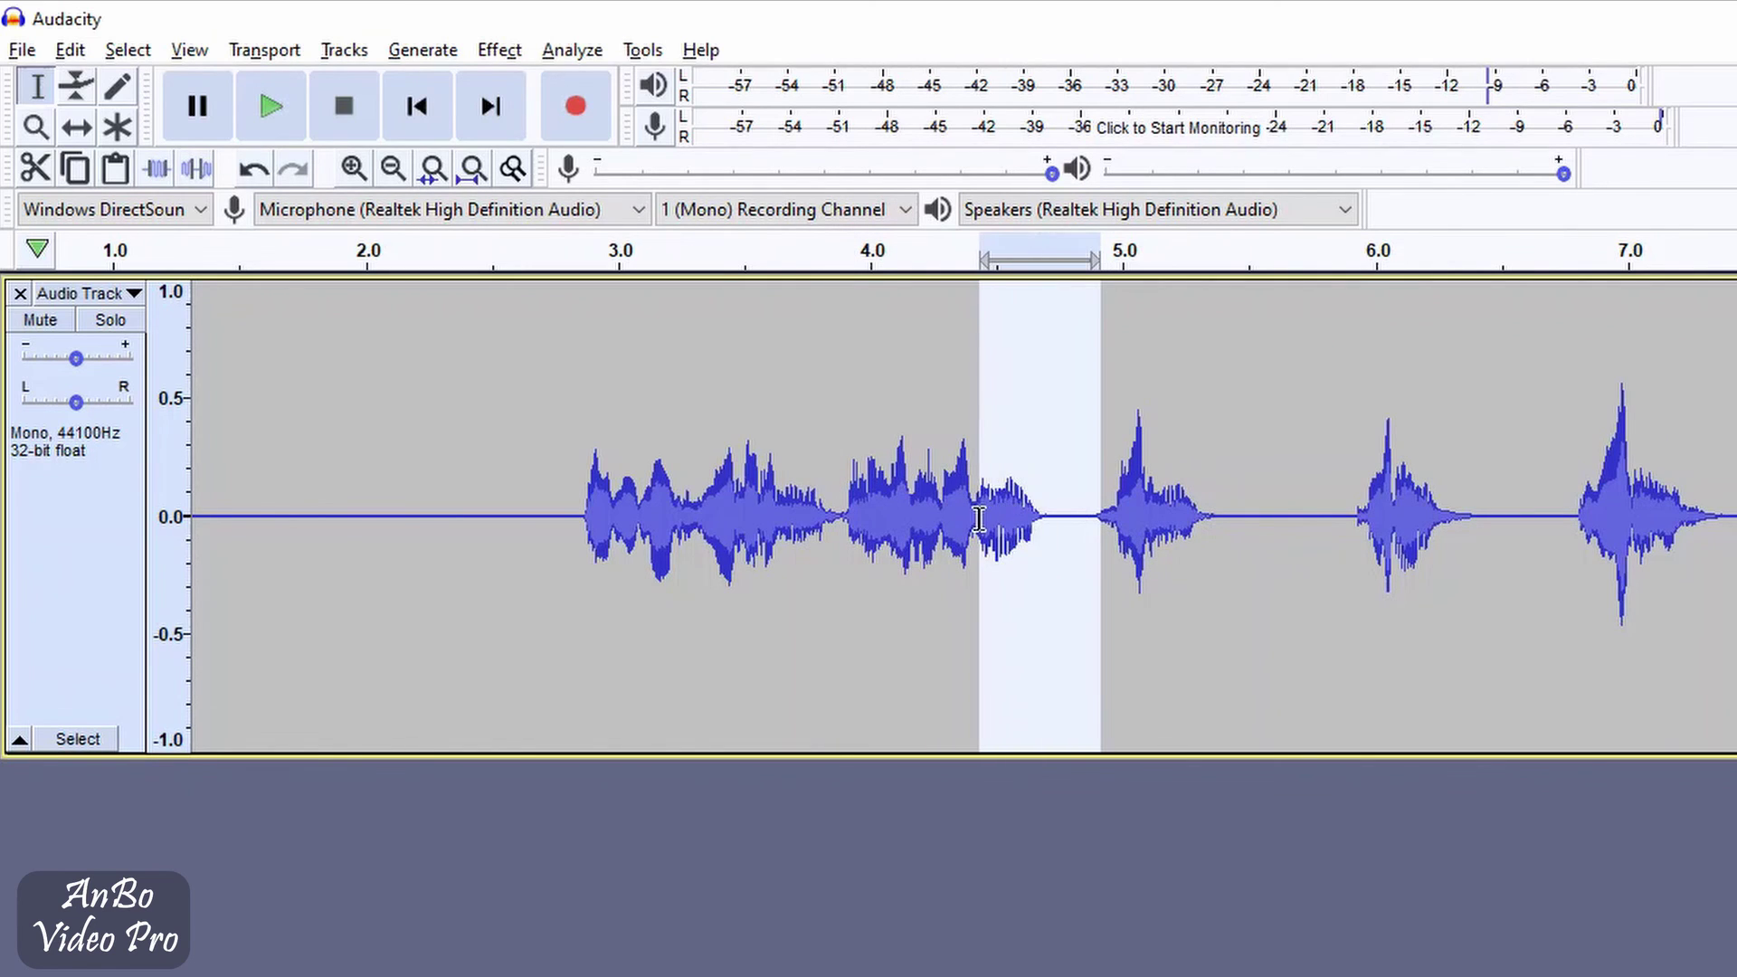
key("Delete")
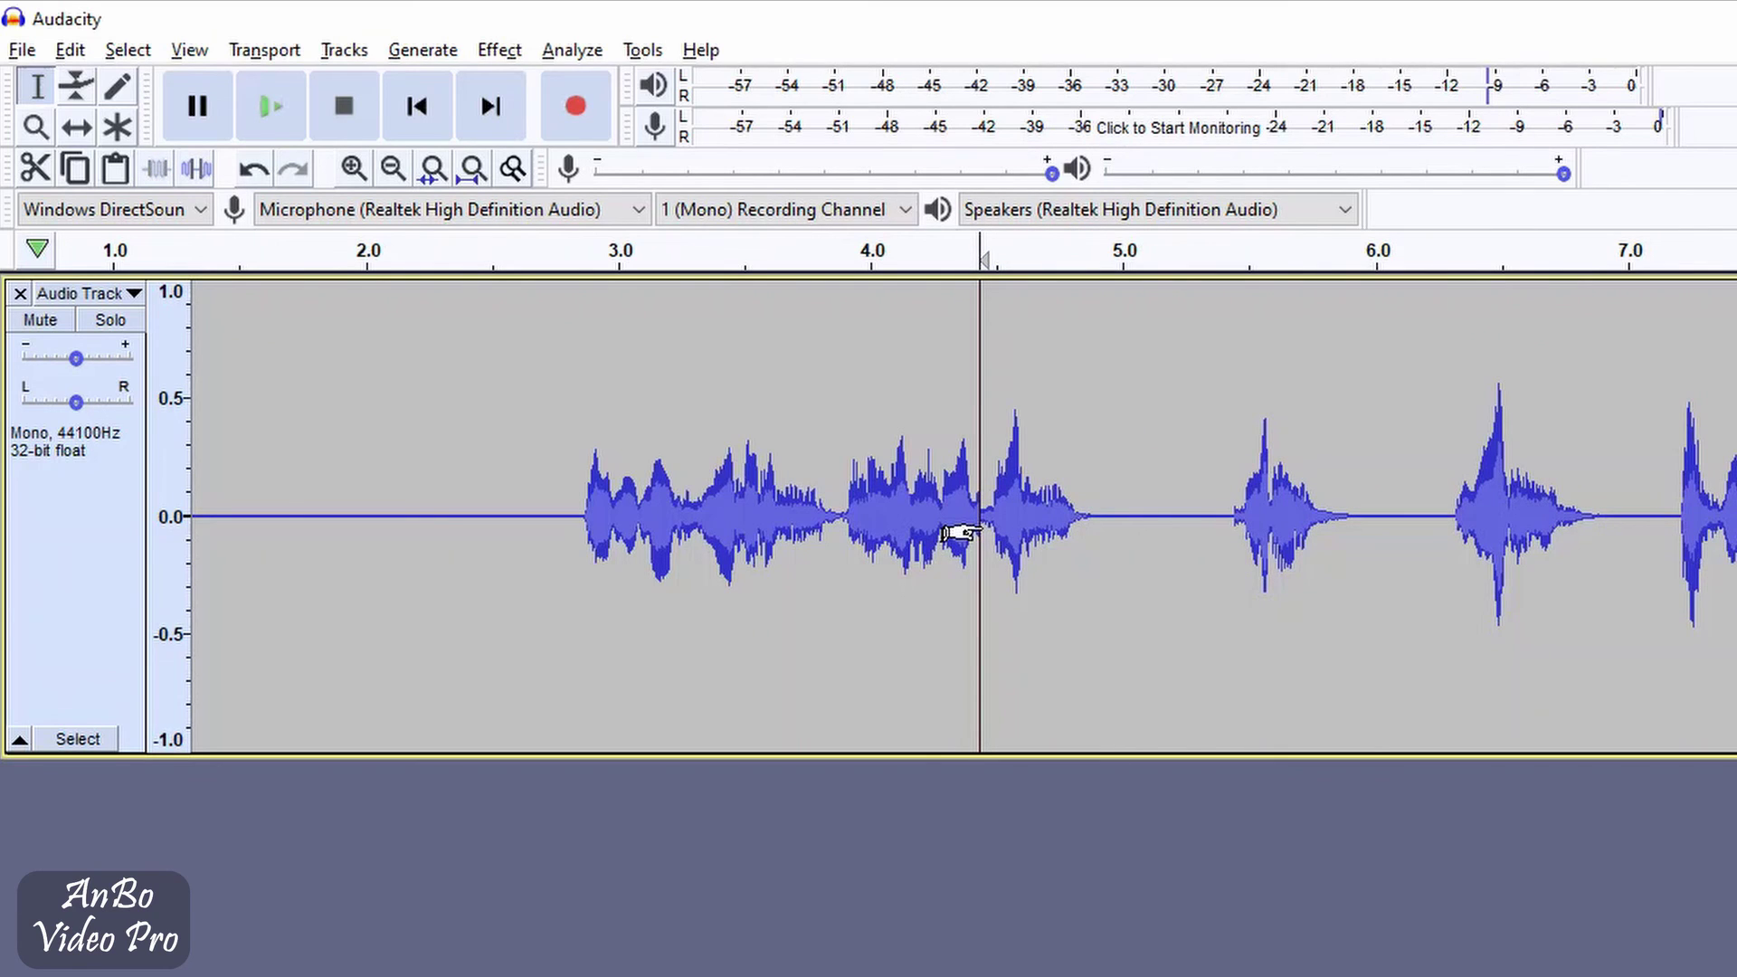
key("ctrl+z")
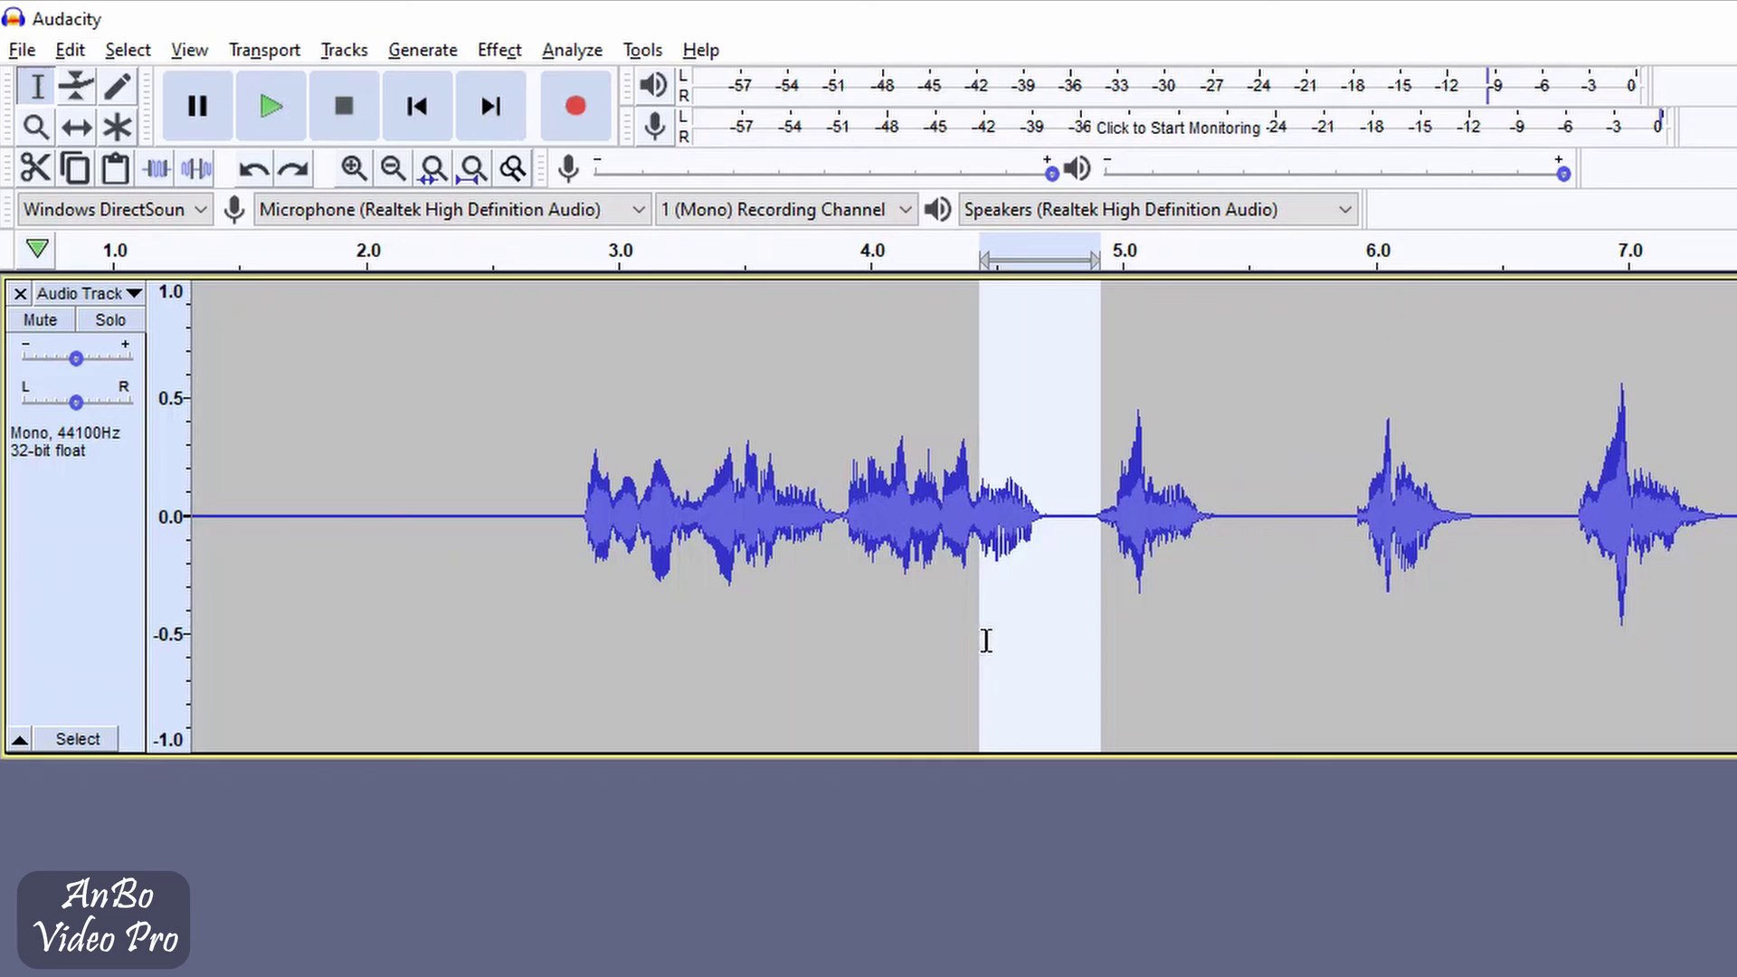
Delete only the silent gap between the words, from about 4.7 to 4.9 seconds
left_click(1036, 622)
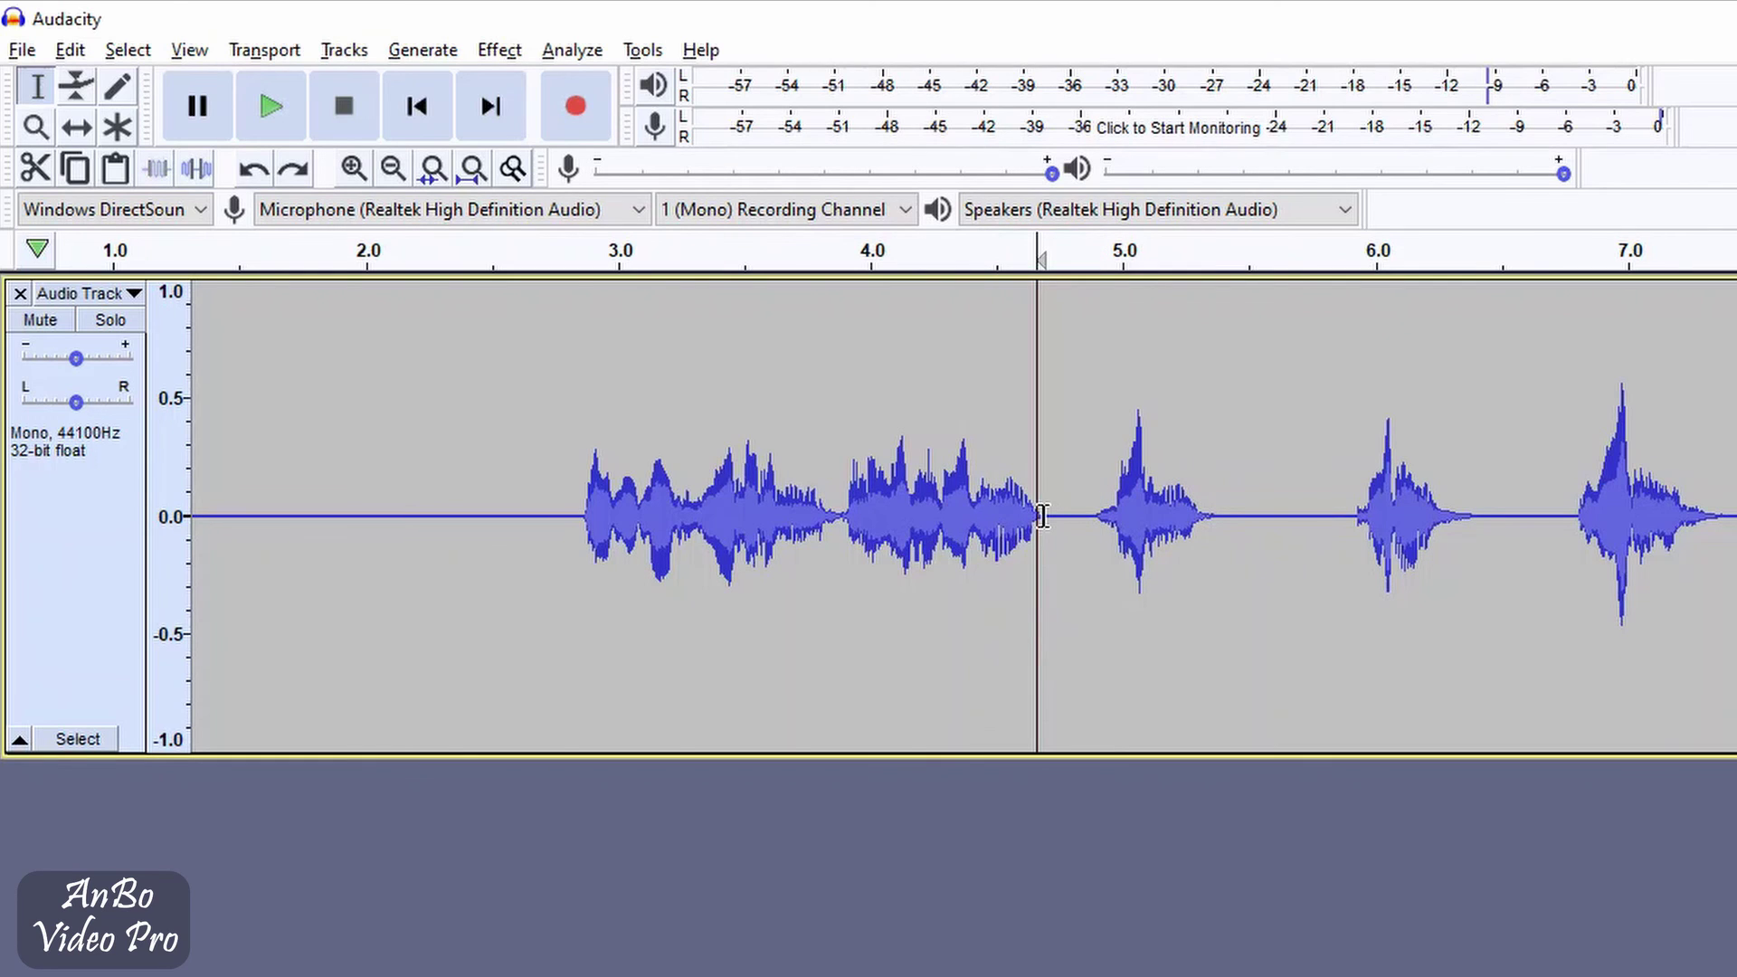
left_click_drag(1099, 516, 1043, 518)
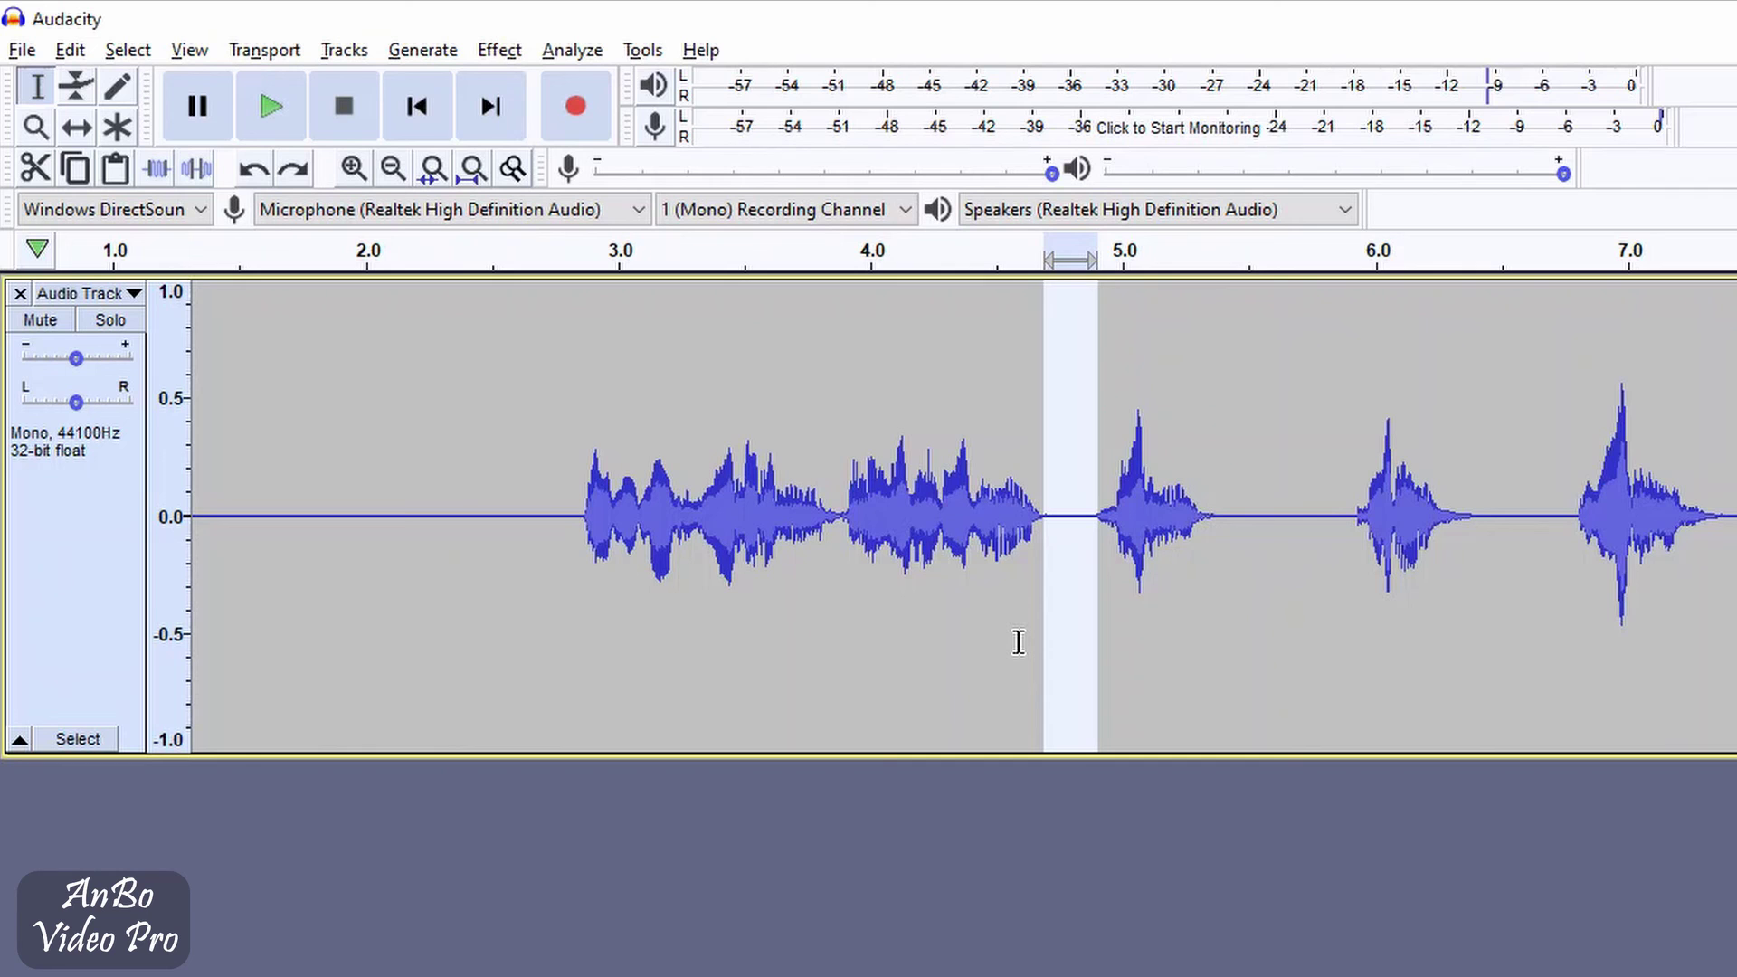
key("Delete")
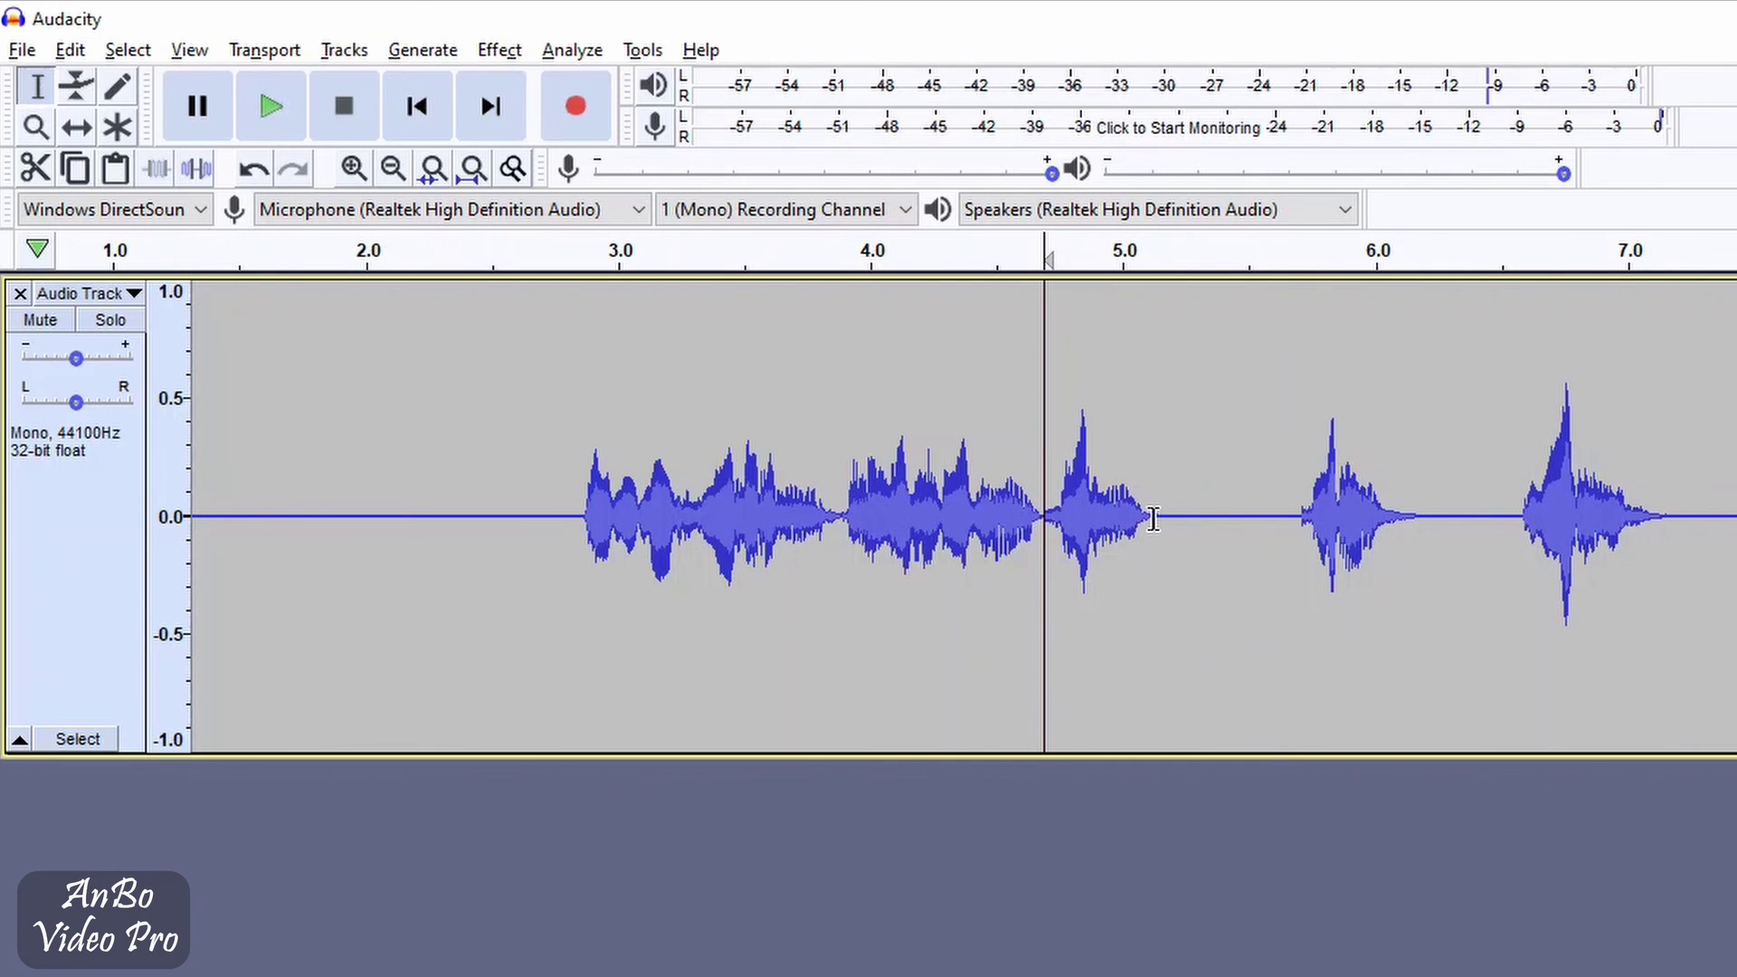
Delete the remaining silent gaps between the words from about 5.1 seconds onward, using playback to check the later part
left_click_drag(1154, 518, 1249, 515)
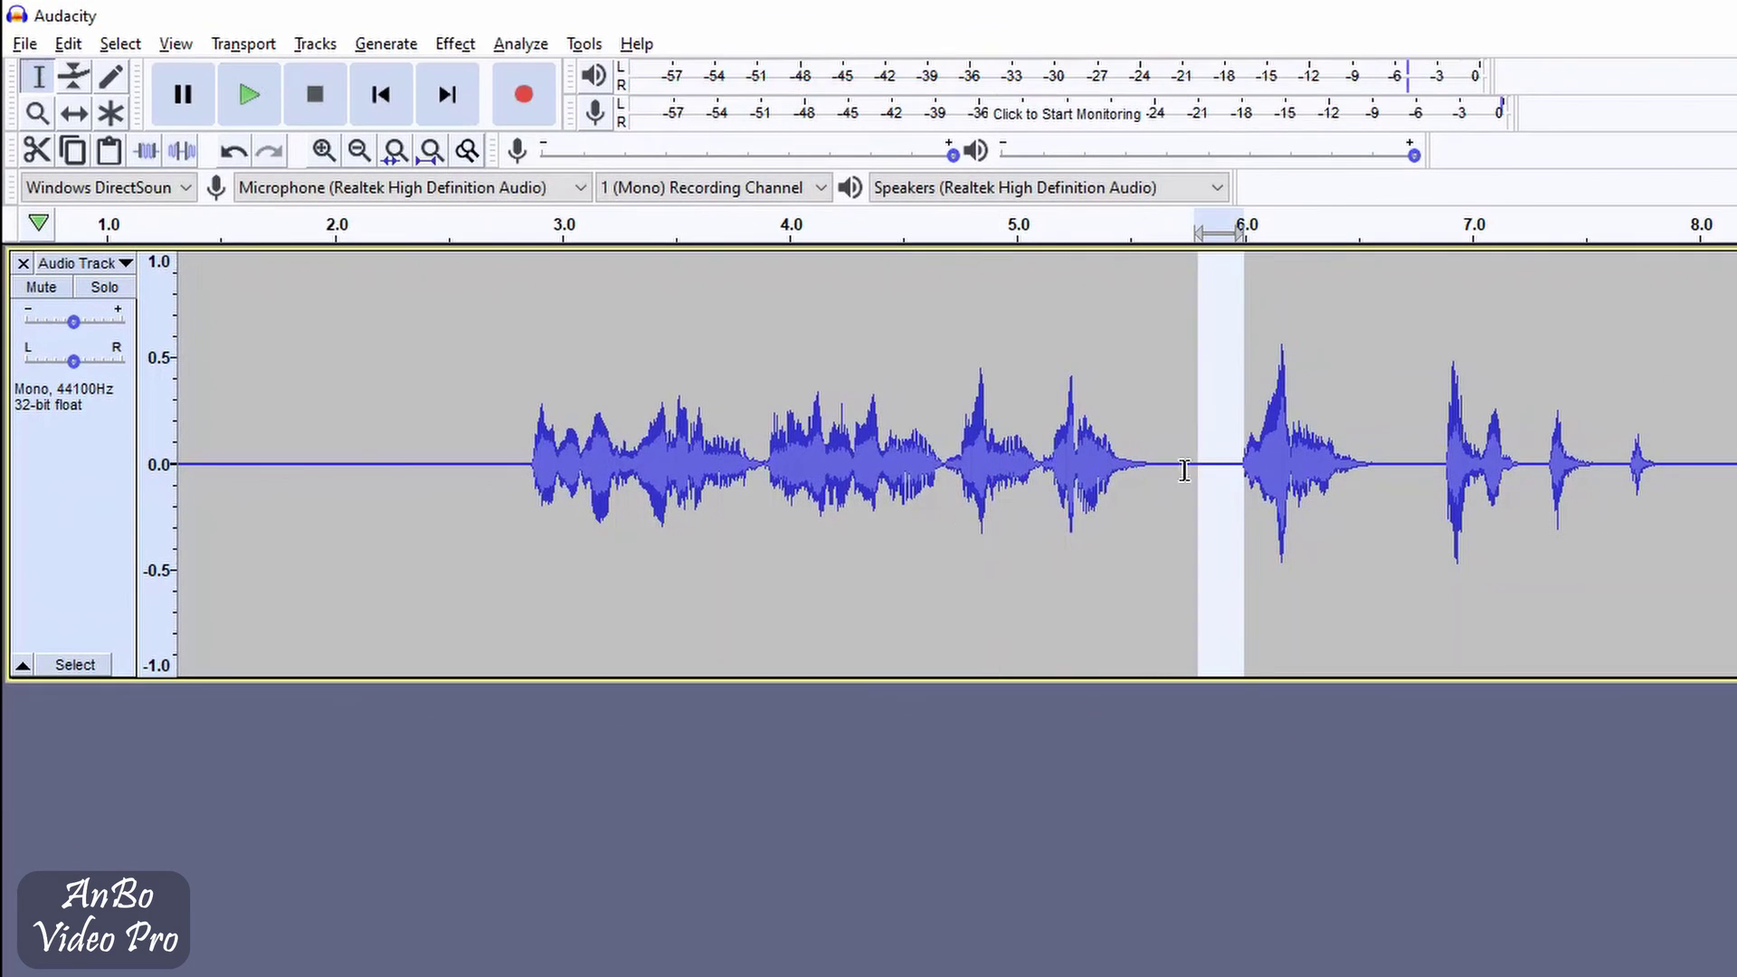
left_click_drag(1185, 471, 1127, 476)
key("Delete")
left_click(1311, 467)
key("space")
key("space")
left_click_drag(1681, 489, 1259, 484)
key("Delete")
left_click(457, 867)
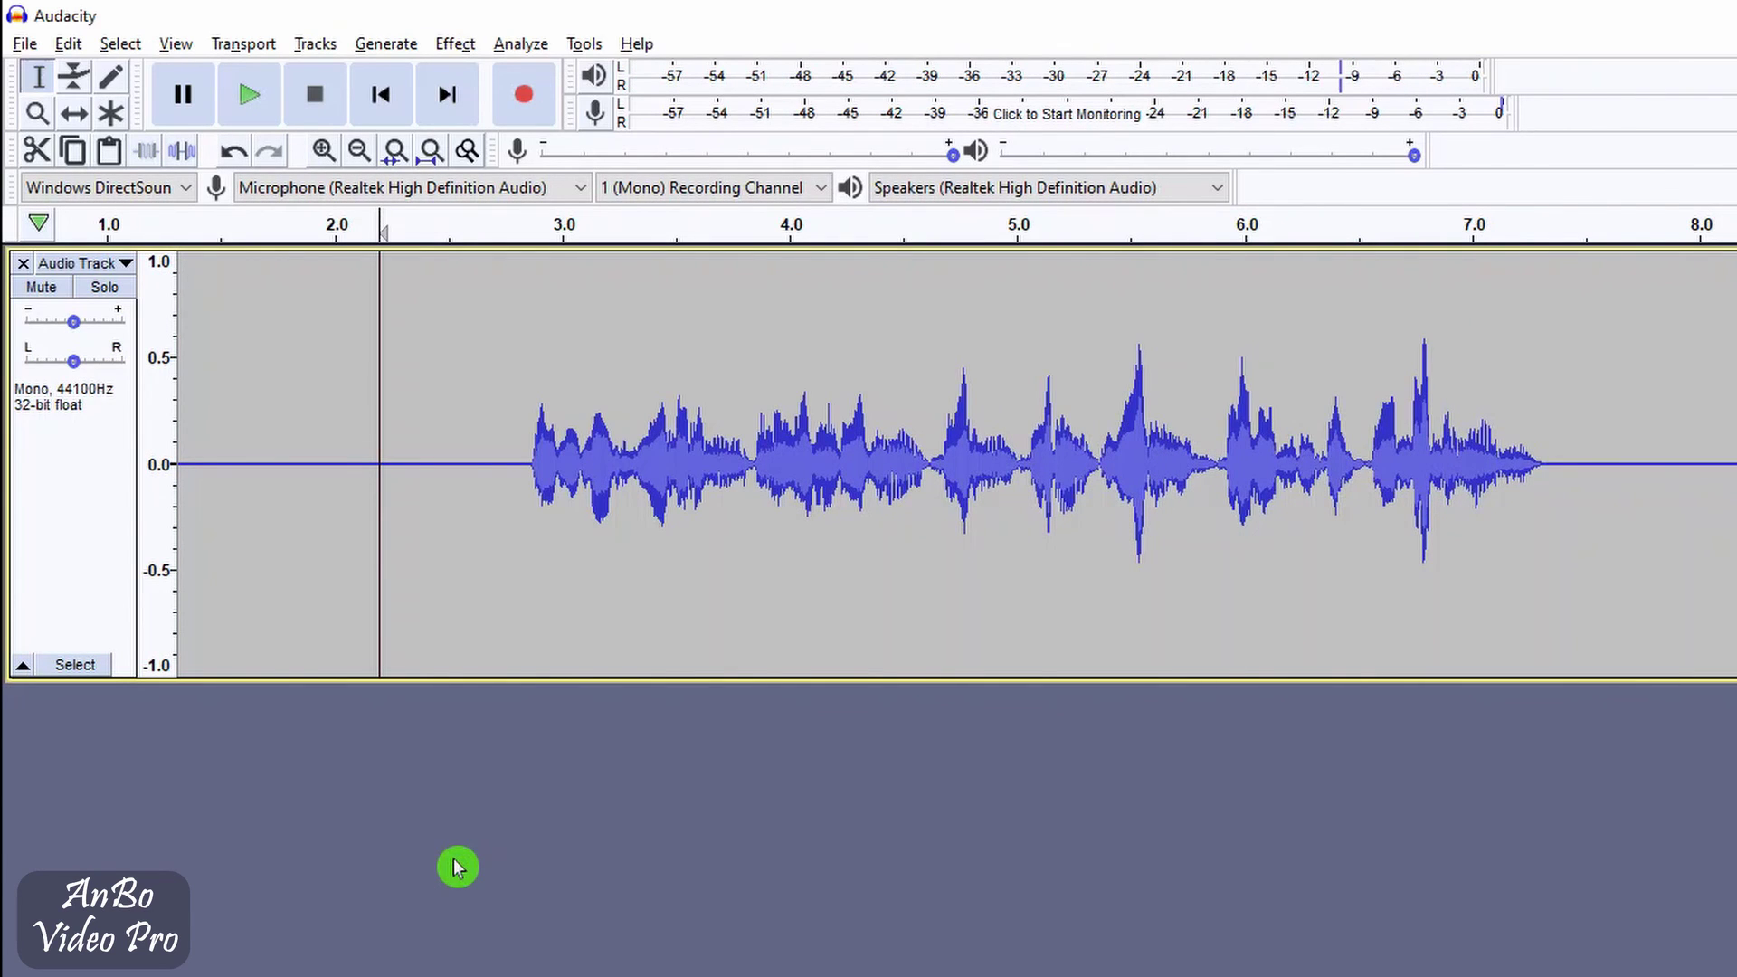
Play back the edited recording from just before the speech and look through the available effects without applying any
left_click(416, 471)
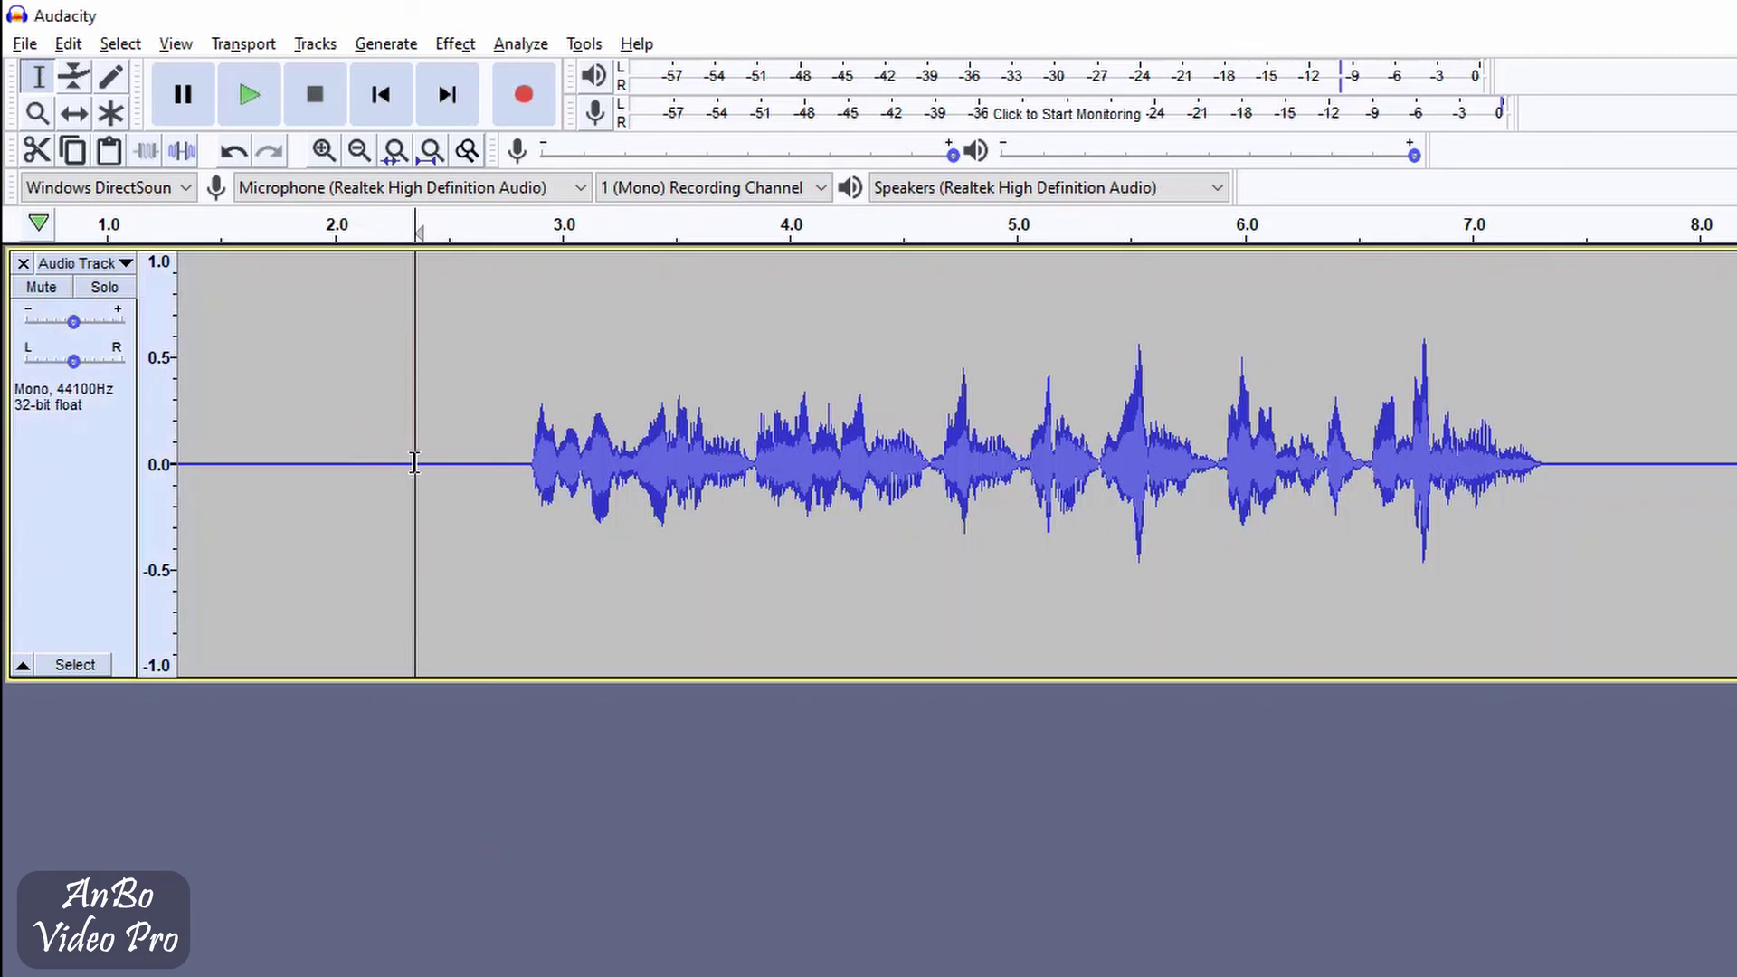
left_click(247, 98)
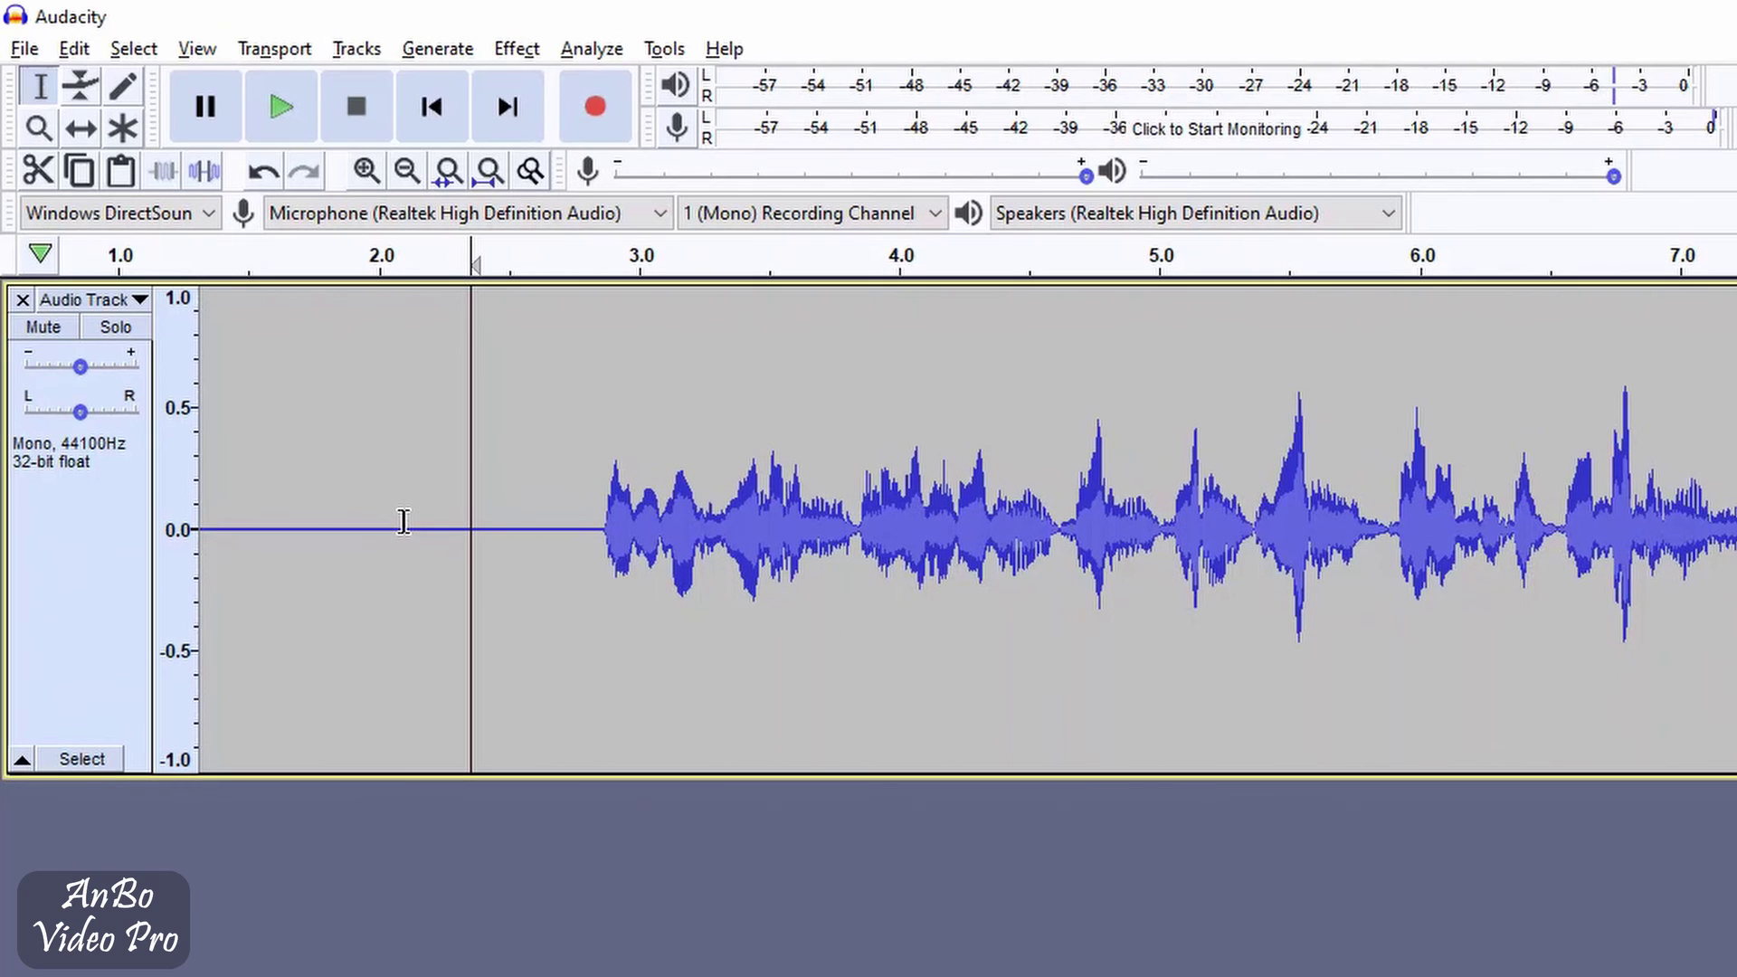
left_click(511, 50)
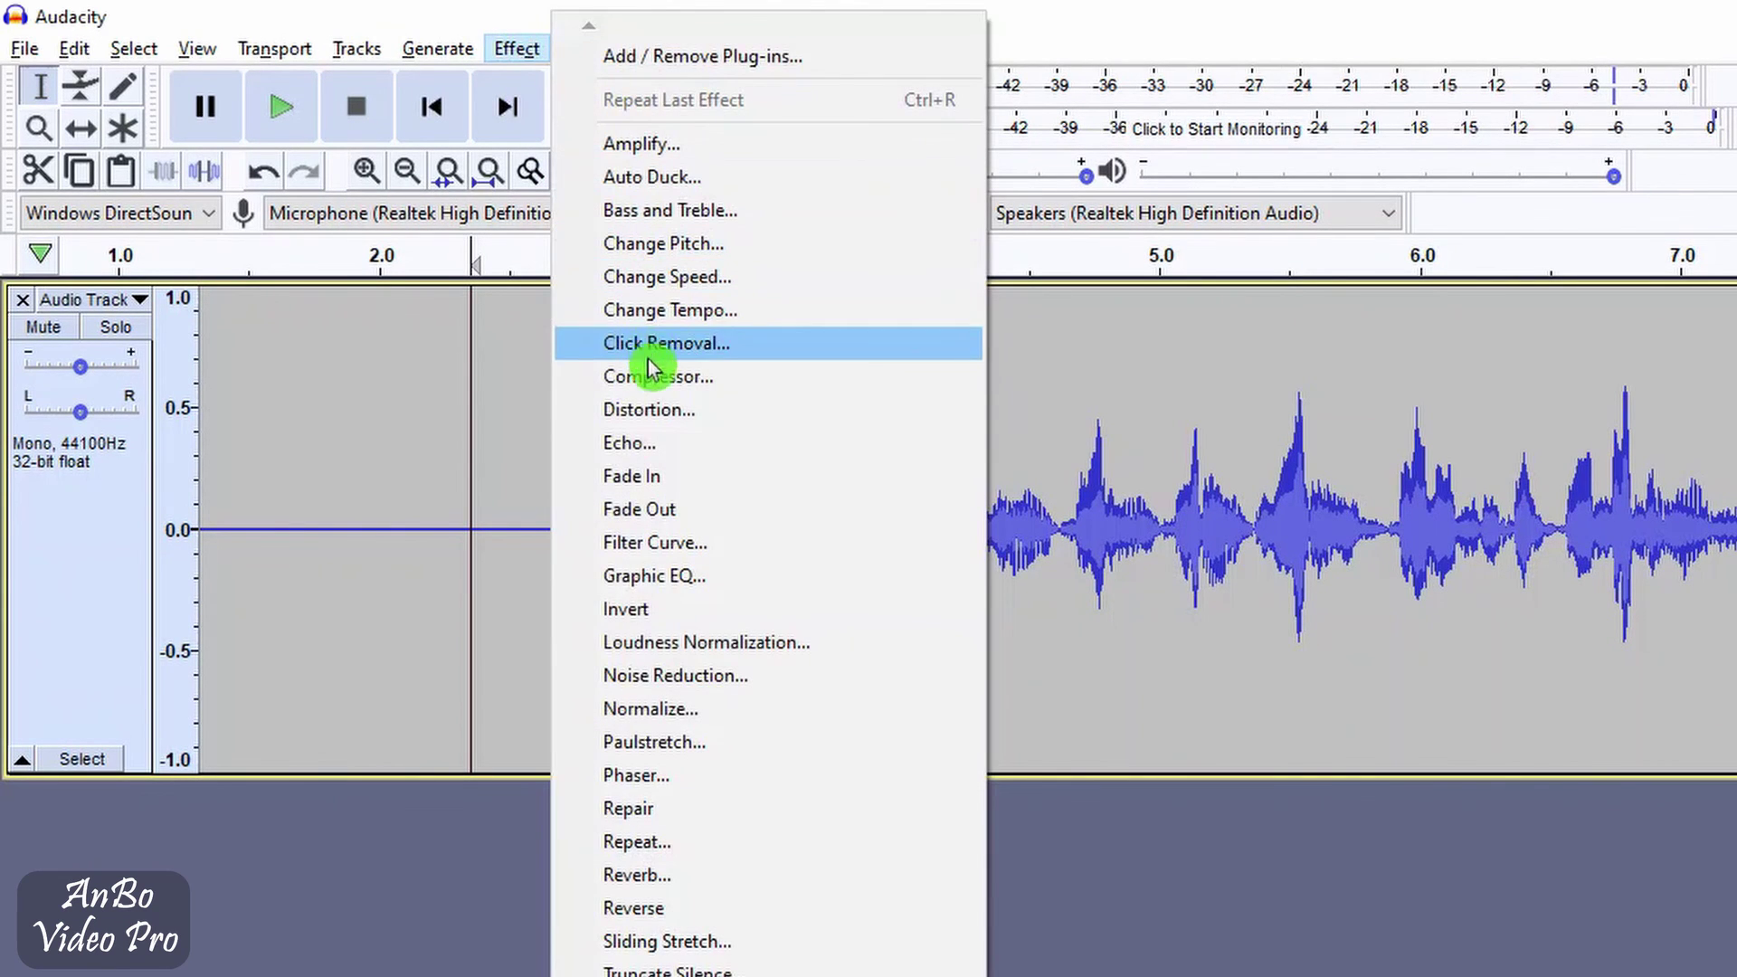
left_click(473, 677)
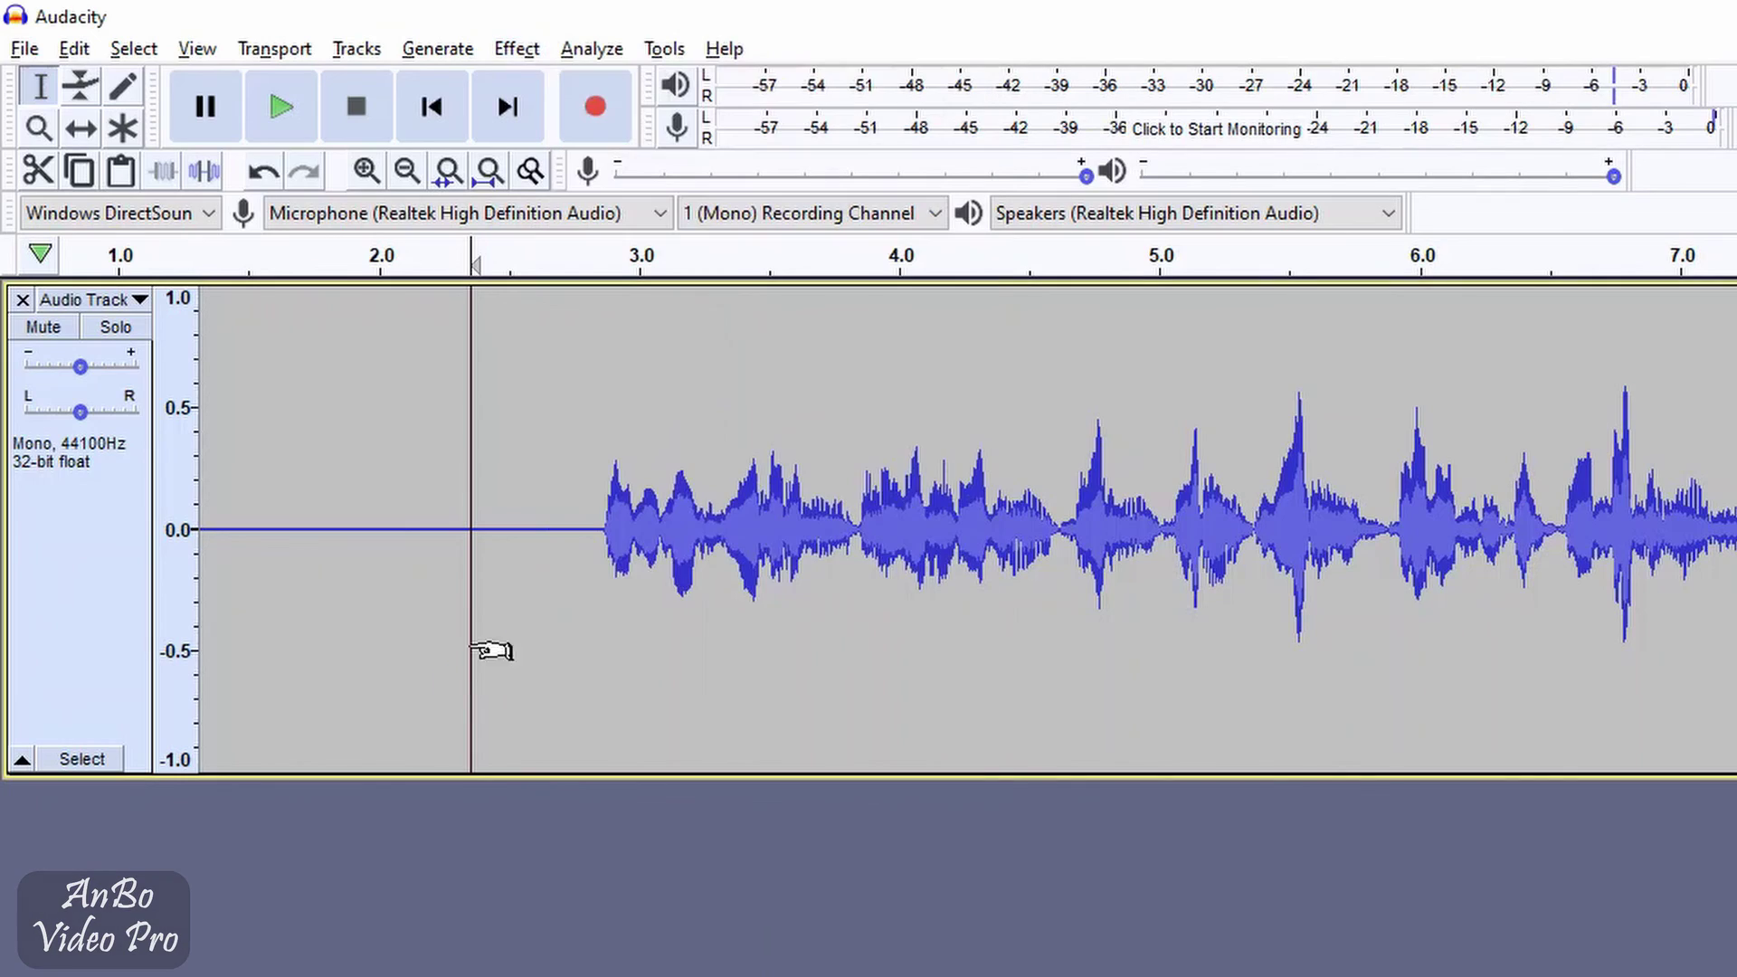